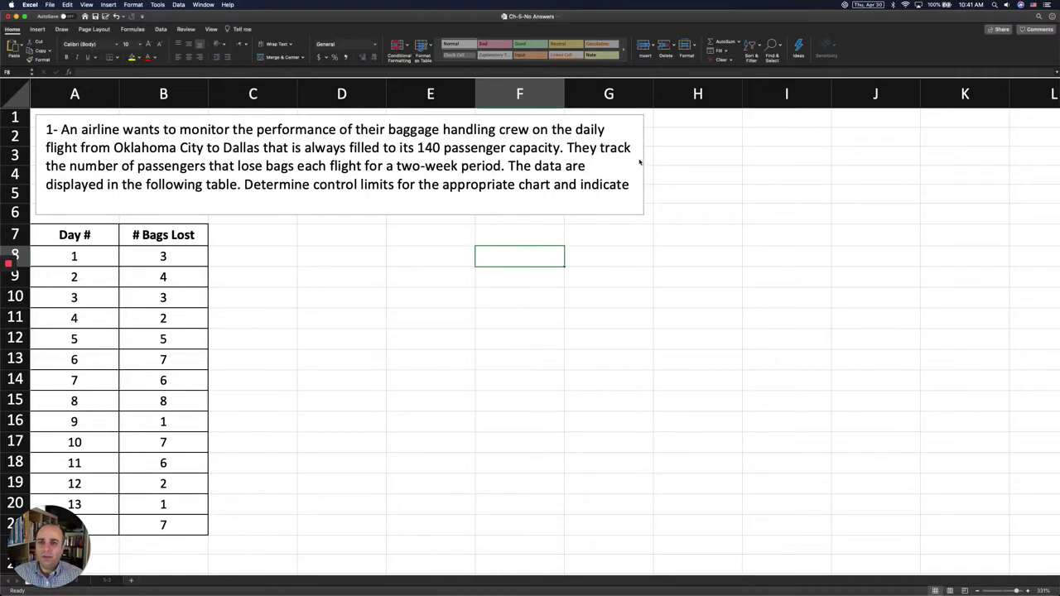
- Widen the problem statement text box to about the middle of column H so its full text fits
{"action": "left_click", "coordinate": [640, 162]}
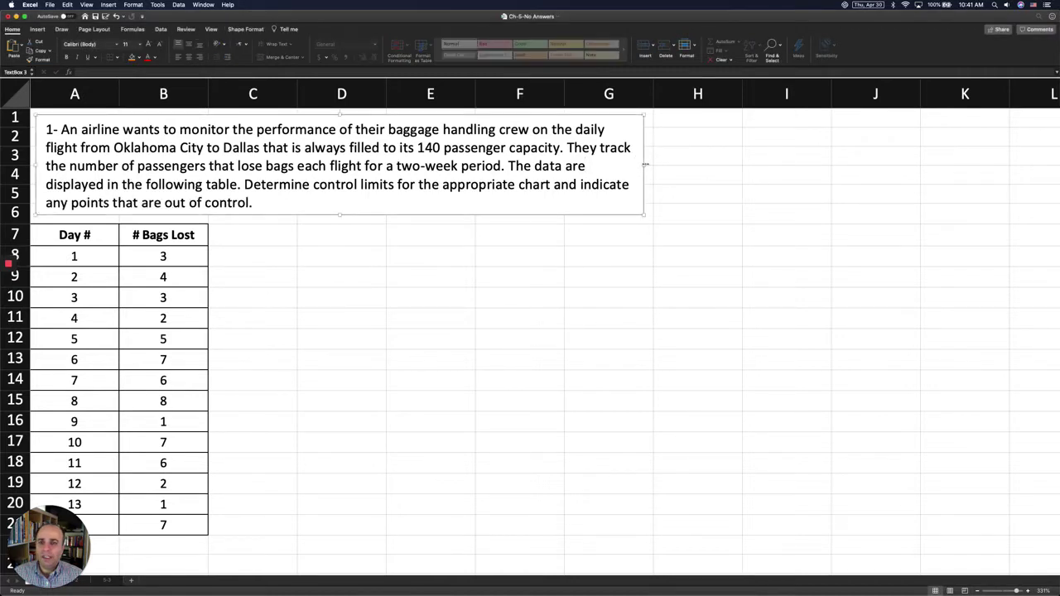
{"action": "left_click_drag", "start_coordinate": [645, 165], "coordinate": [704, 166]}
{"action": "left_click", "coordinate": [634, 247]}
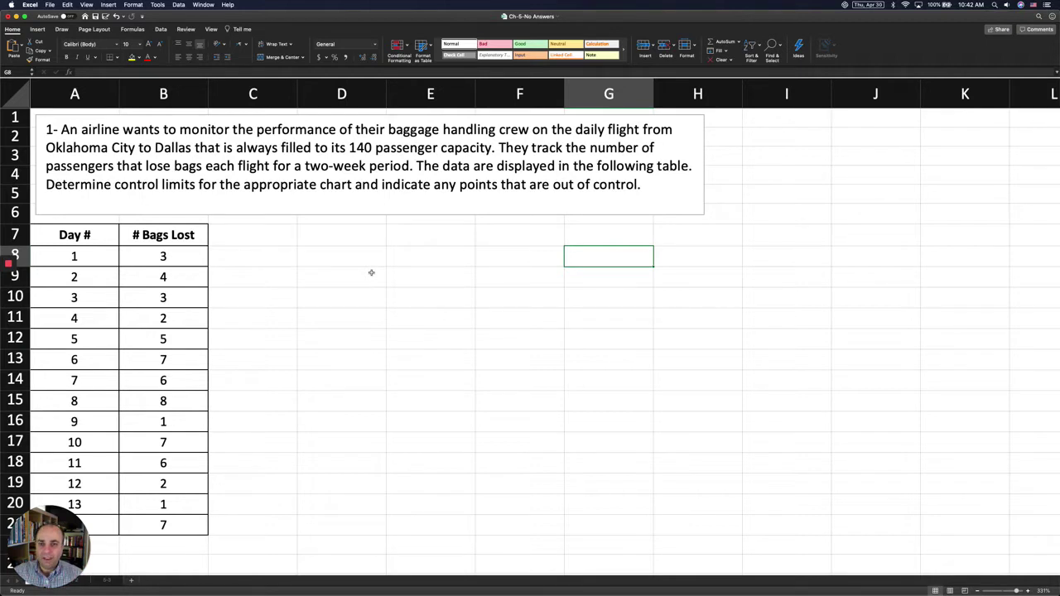
- Add the header "P value" in cell C7, next to the # Bags Lost column
{"action": "left_click", "coordinate": [267, 237]}
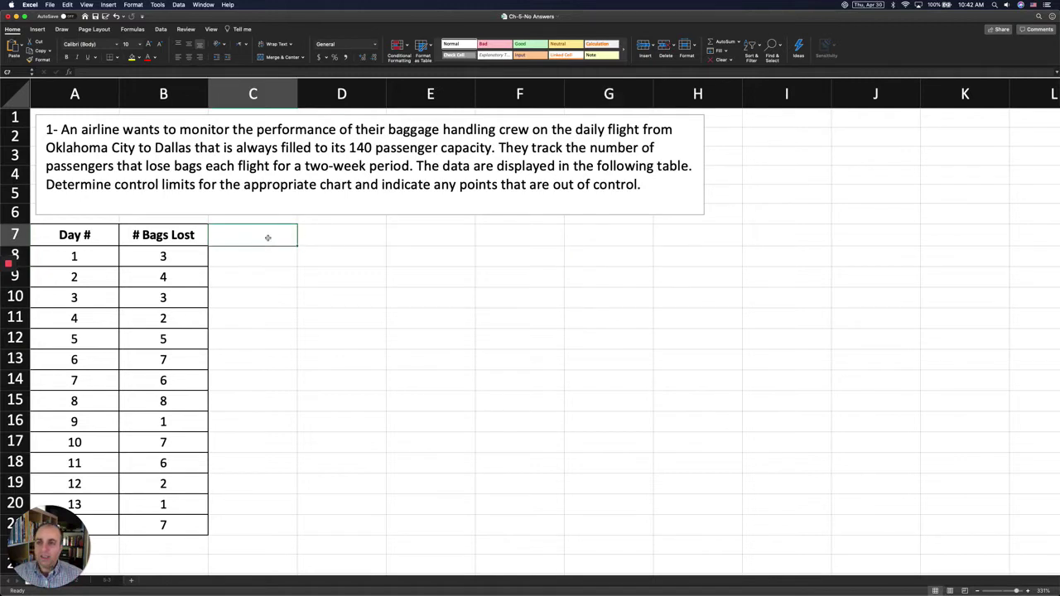
{"action": "type", "text": "P "}
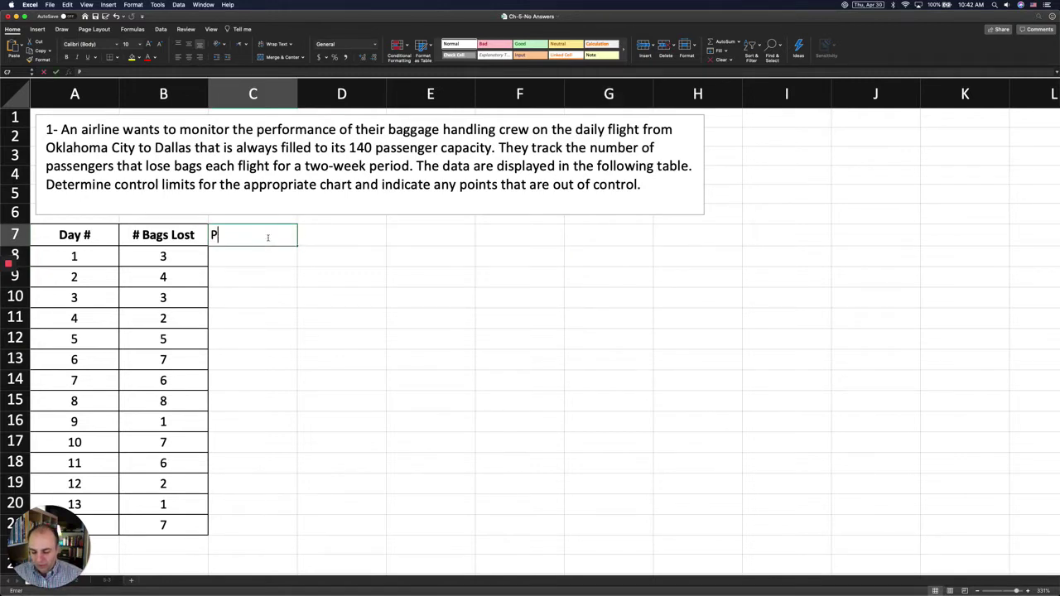
{"action": "type", "text": "value"}
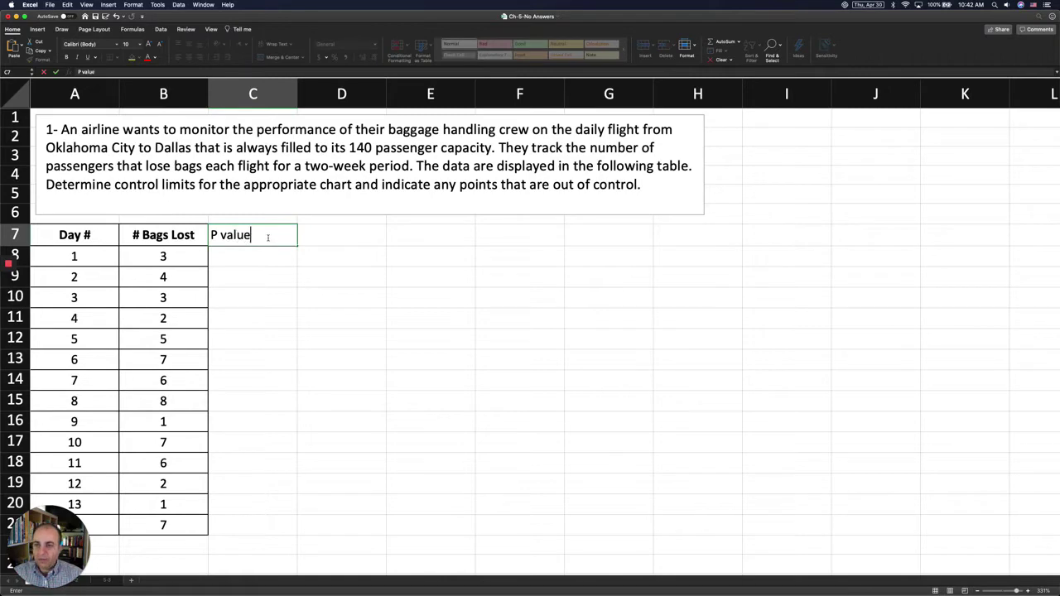
{"action": "key", "text": "Return"}
{"action": "scroll", "coordinate": [272, 239], "scroll_direction": "down", "scroll_amount": 4}
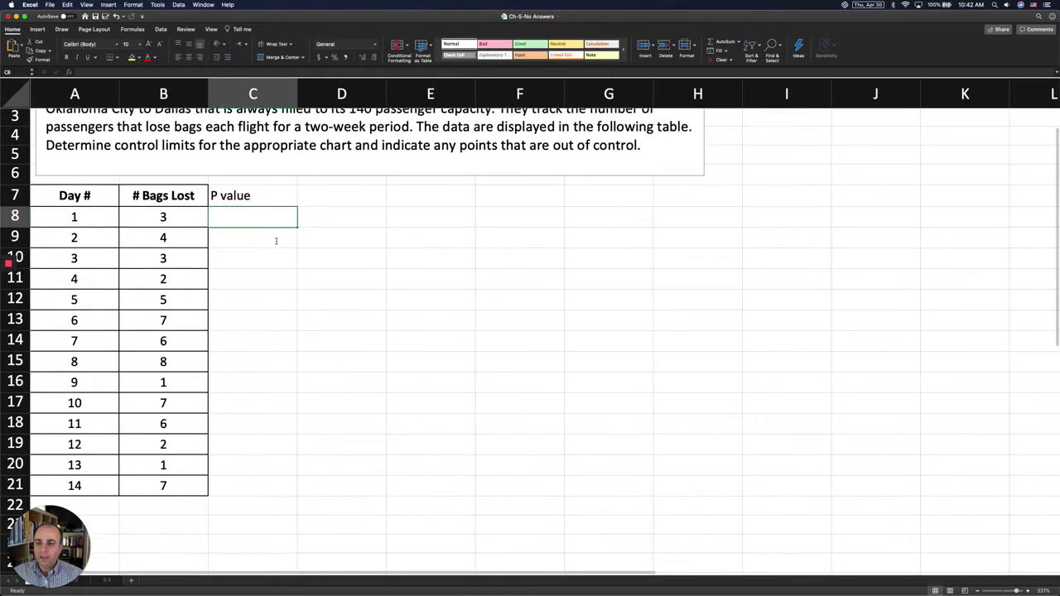
{"action": "scroll", "coordinate": [276, 241], "scroll_direction": "up", "scroll_amount": 4}
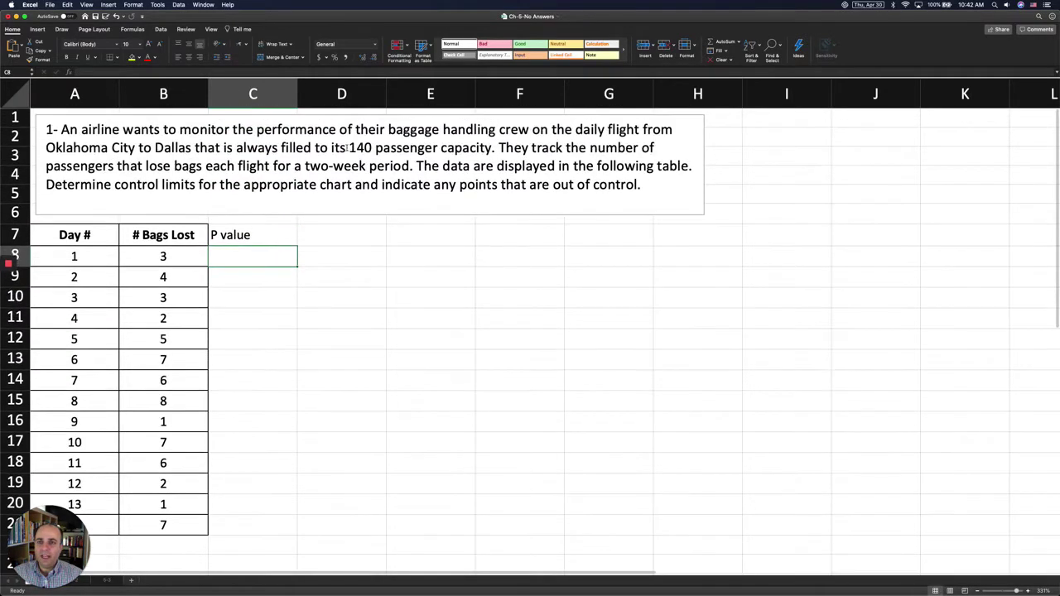
- Label cell A23 "Sample Size (n)" and enter the flight's passenger capacity, 140, in B23
{"action": "left_click_drag", "start_coordinate": [347, 147], "coordinate": [415, 147]}
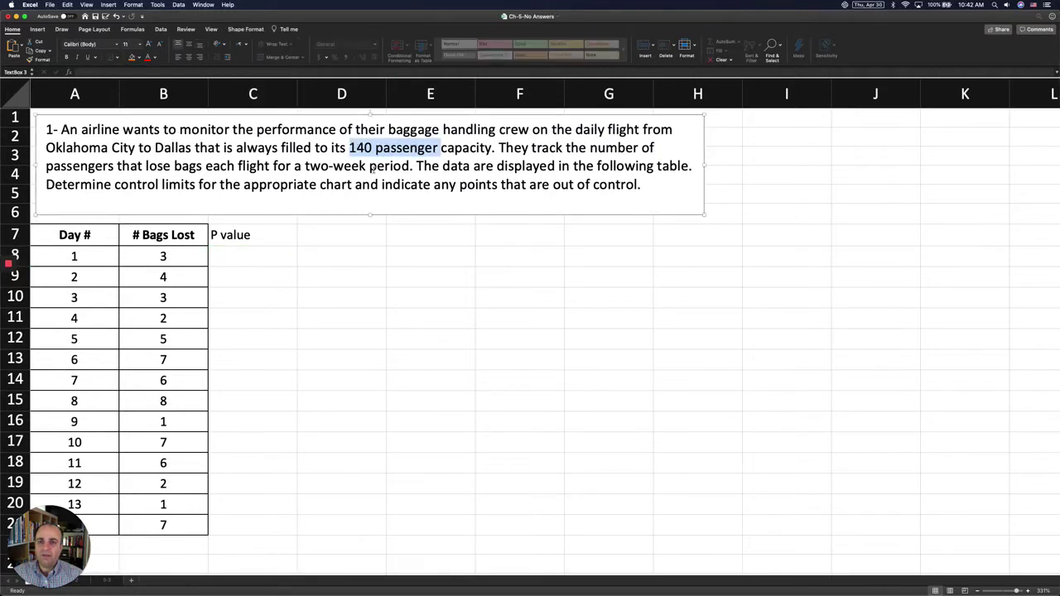
{"action": "left_click", "coordinate": [311, 147]}
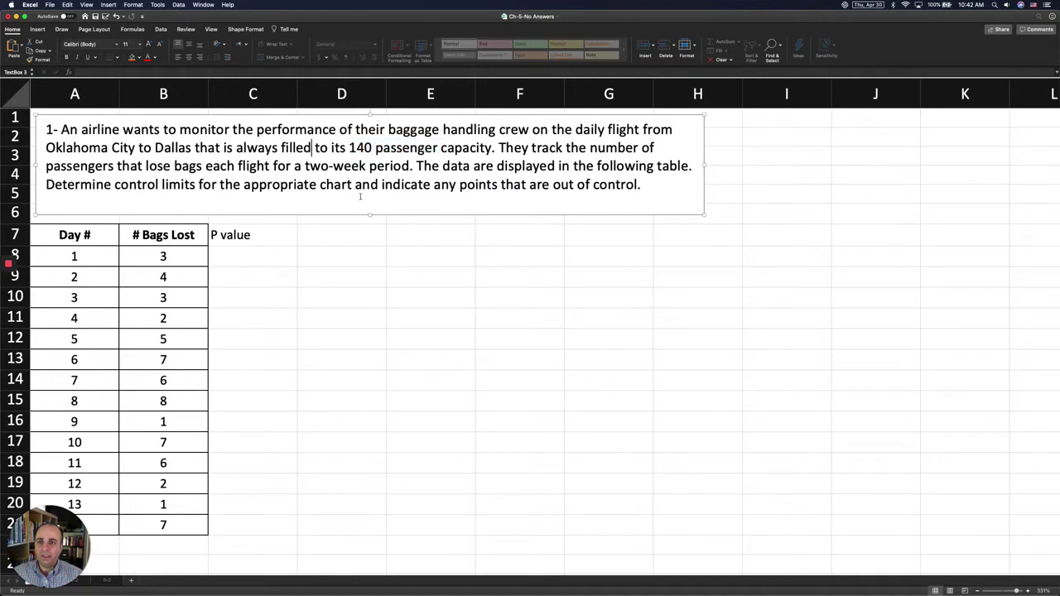
{"action": "scroll", "coordinate": [359, 196], "scroll_direction": "down", "scroll_amount": 6}
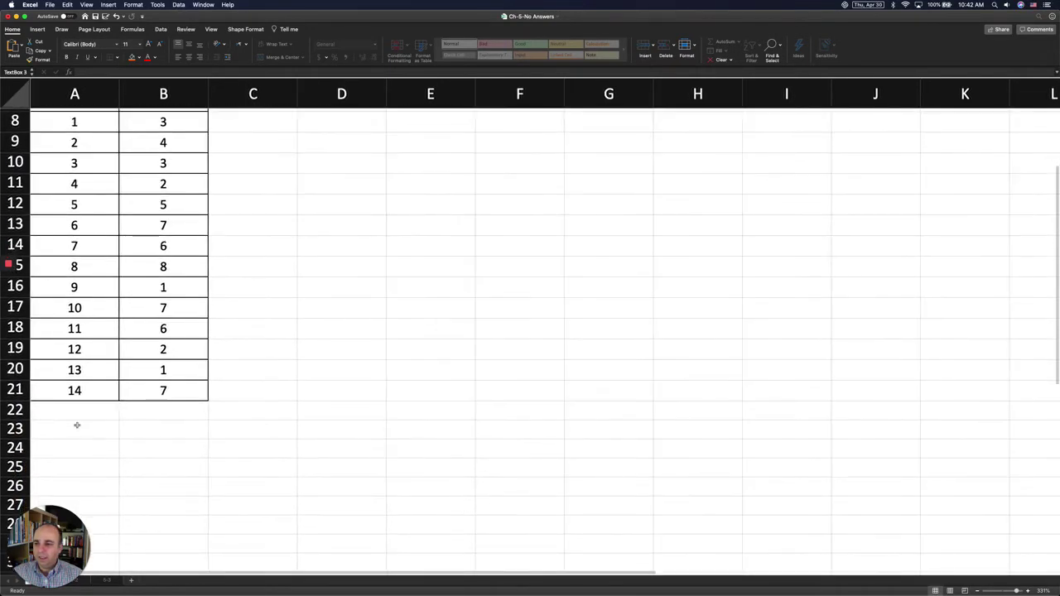
{"action": "left_click", "coordinate": [77, 426]}
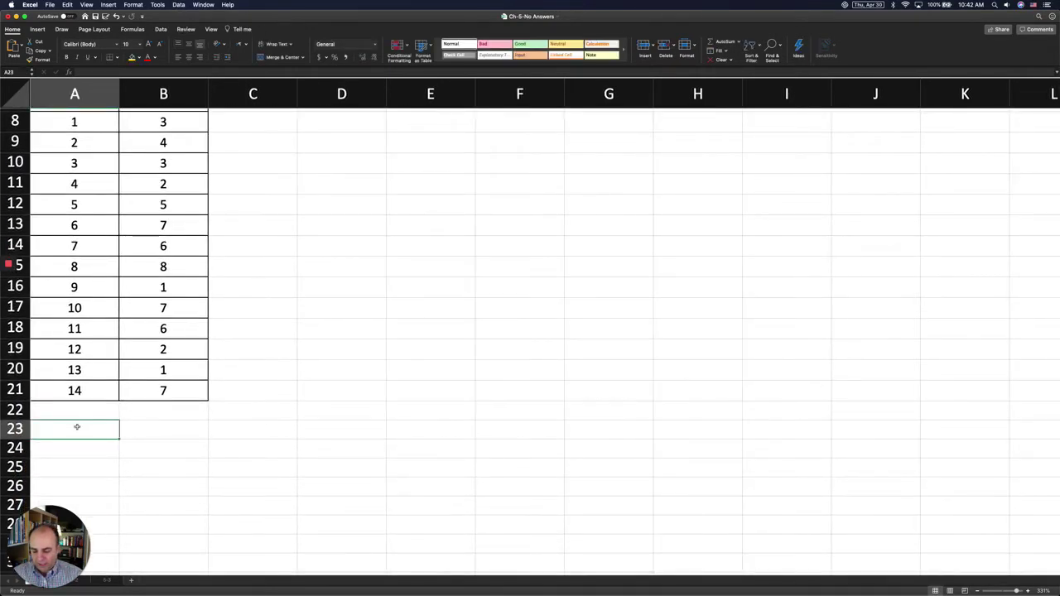
{"action": "type", "text": "Sample 5"}
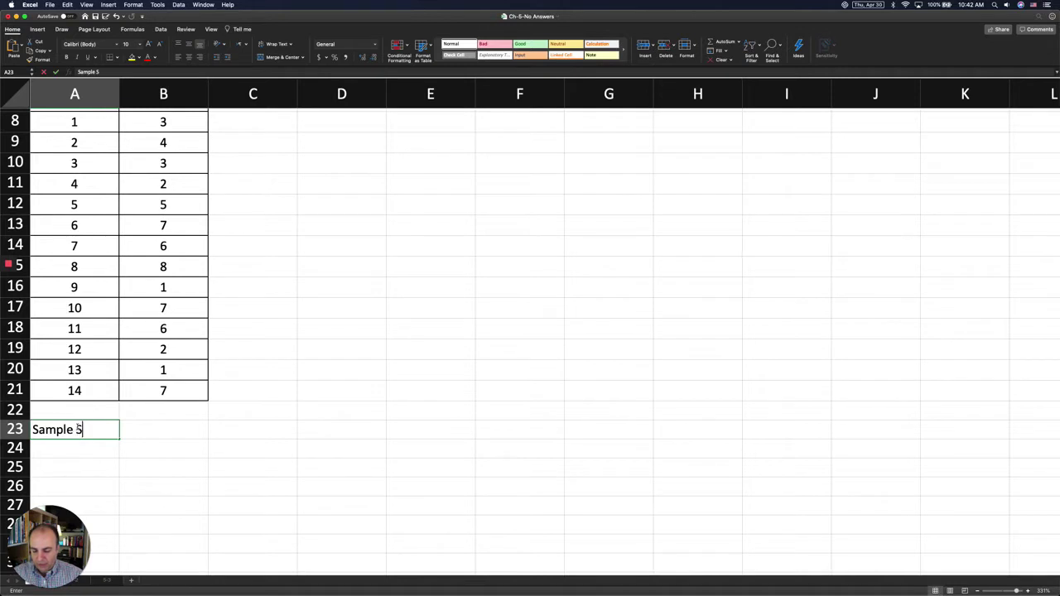
{"action": "type", "text": "ize "}
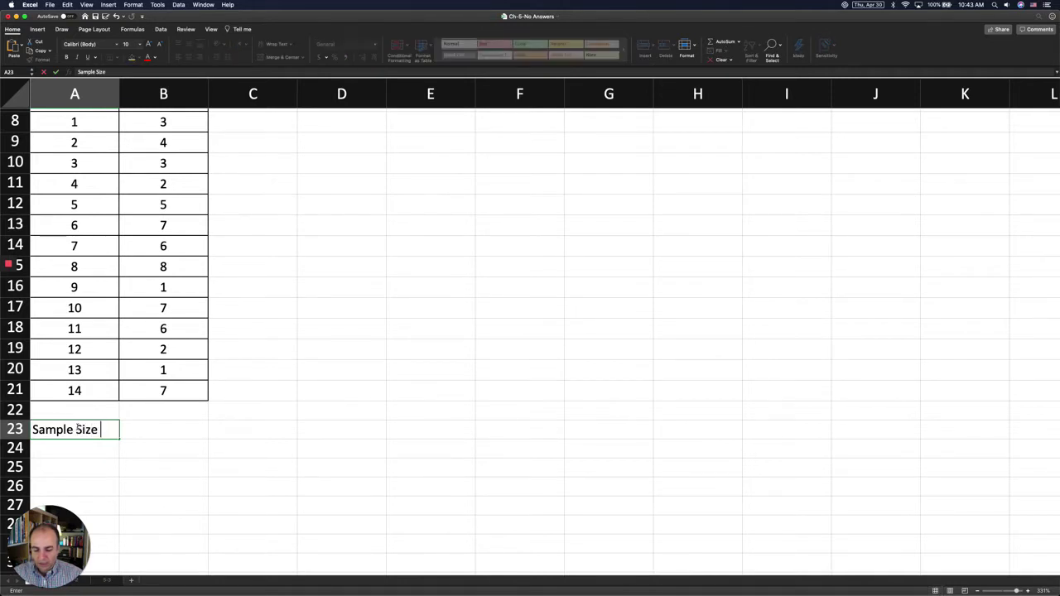
{"action": "type", "text": "(n)"}
{"action": "key", "text": "Tab"}
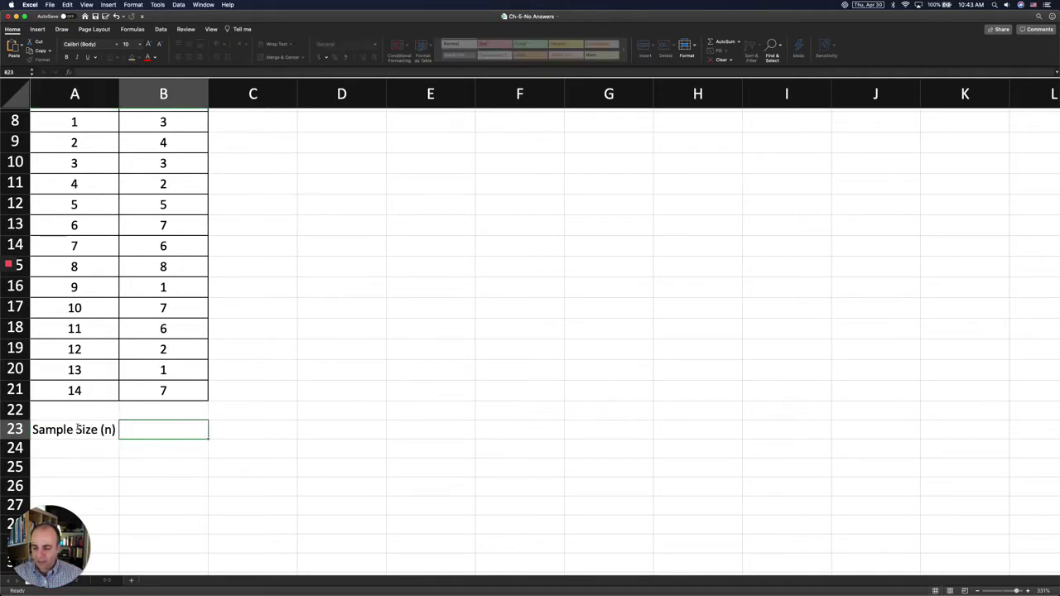
{"action": "type", "text": "140"}
{"action": "key", "text": "Return"}
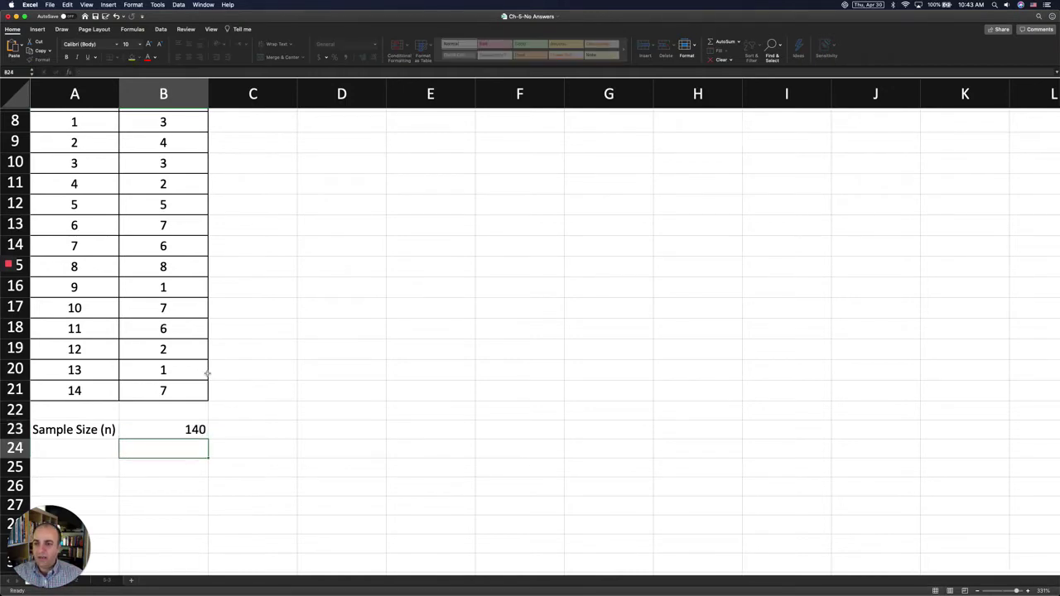
- Calculate the day 1 P value in C8 with the formula =B8/$B$23, keeping the sample size reference absolute
{"action": "scroll", "coordinate": [207, 374], "scroll_direction": "up", "scroll_amount": 3}
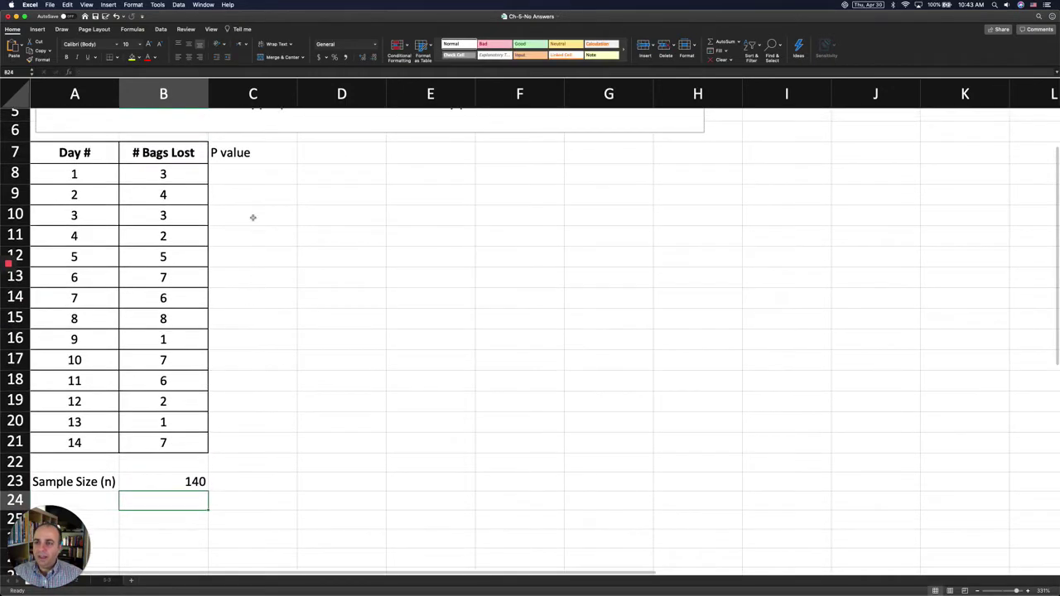
{"action": "left_click", "coordinate": [252, 182]}
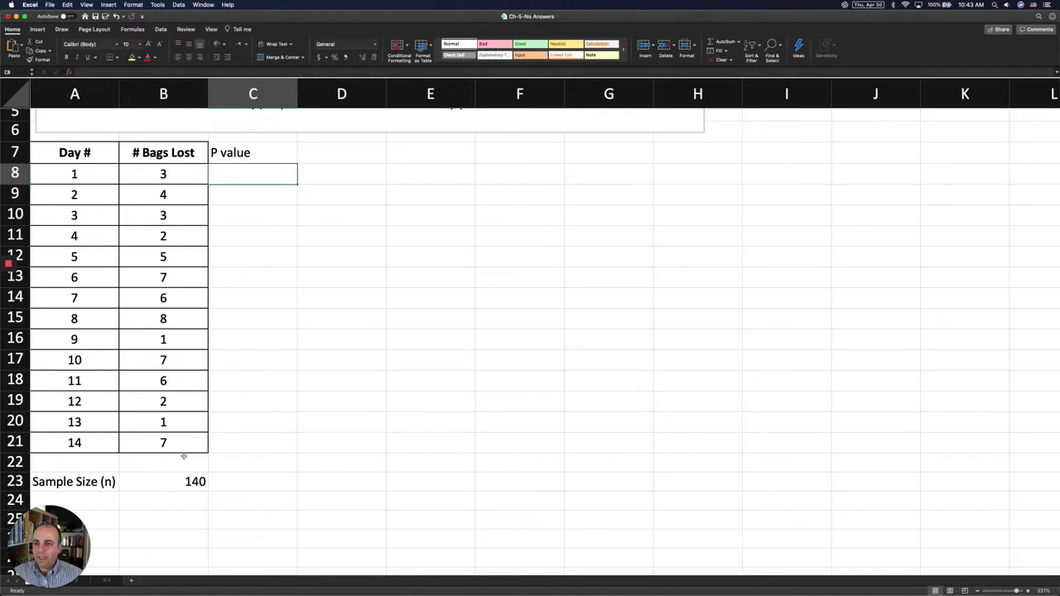
{"action": "type", "text": "="}
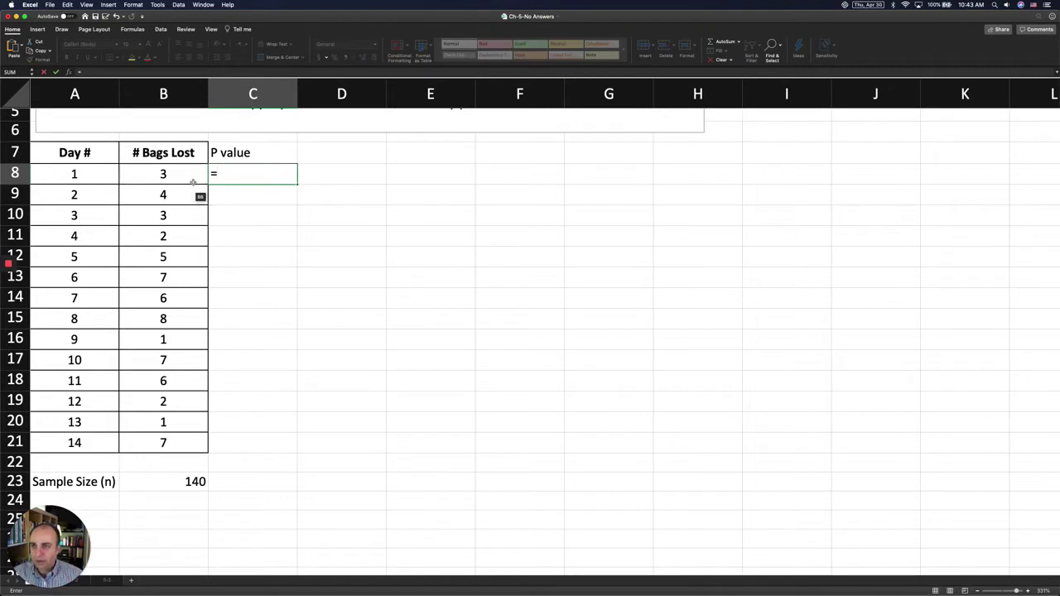
{"action": "left_click", "coordinate": [193, 181]}
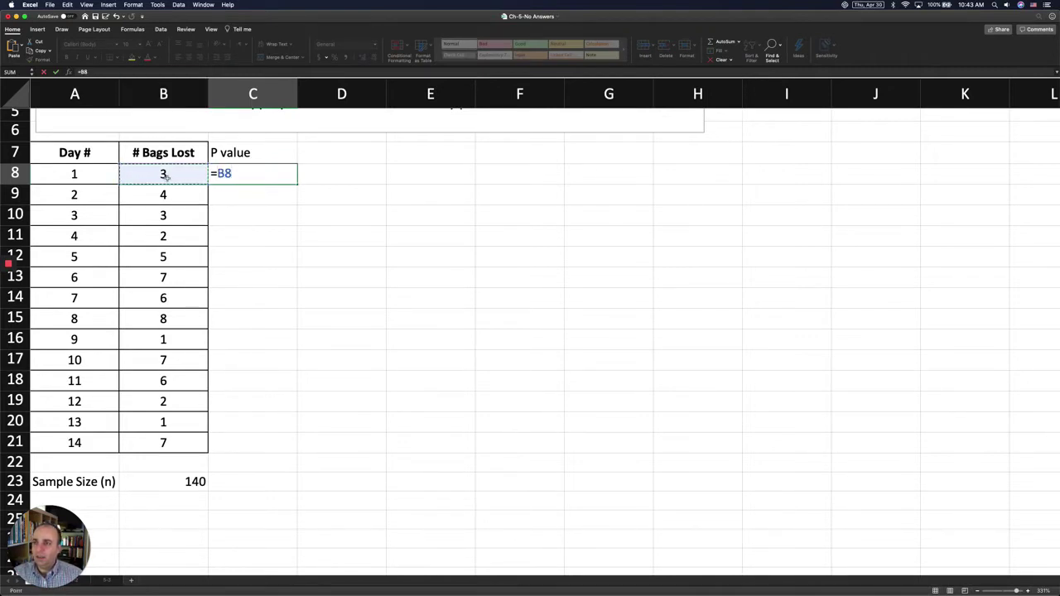
{"action": "type", "text": "/"}
{"action": "left_click", "coordinate": [189, 485]}
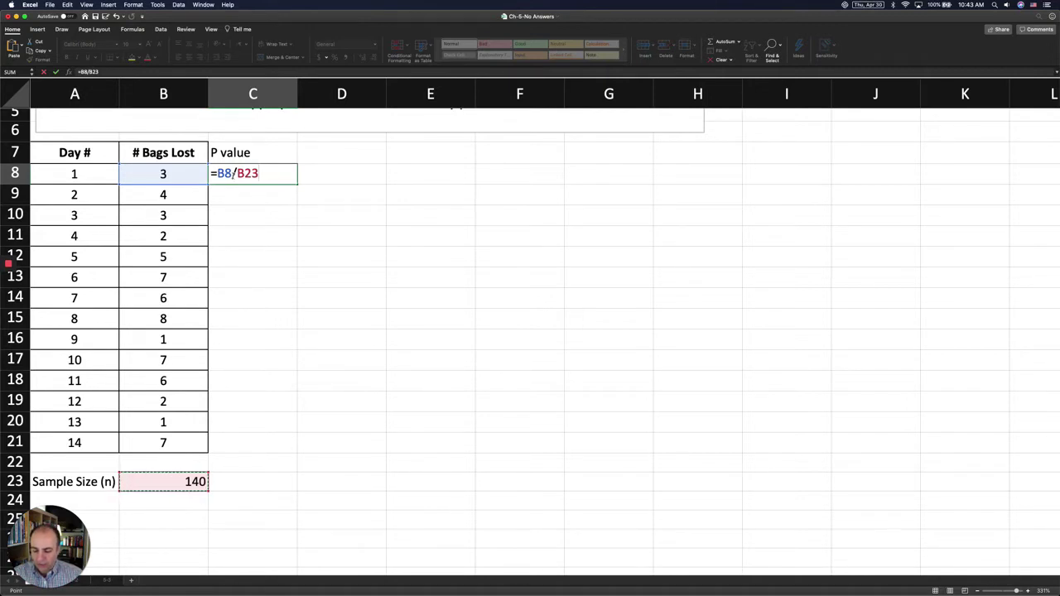
{"action": "key", "text": "F4"}
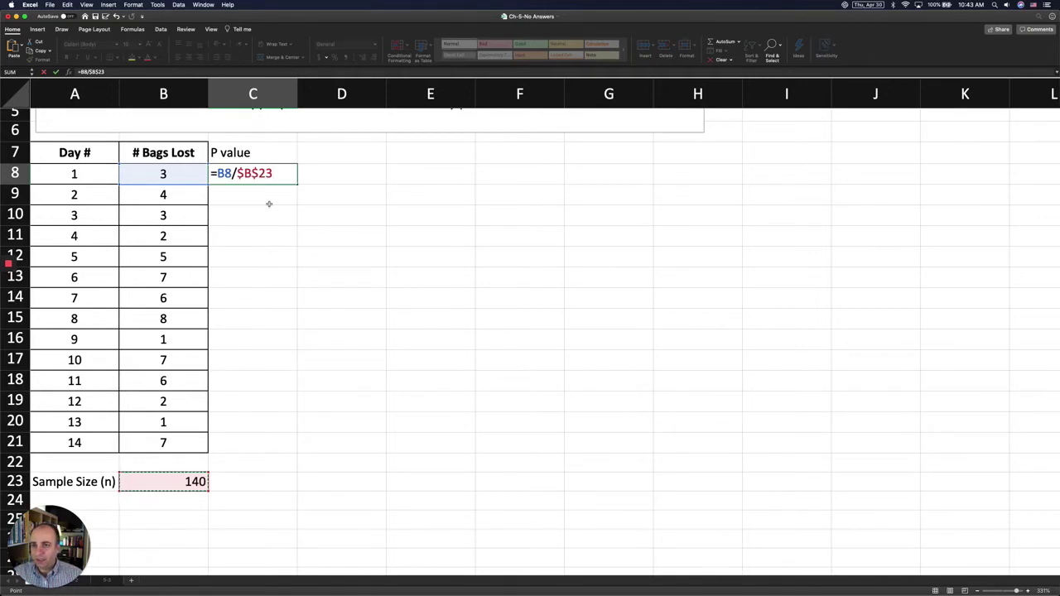
{"action": "key", "text": "Return"}
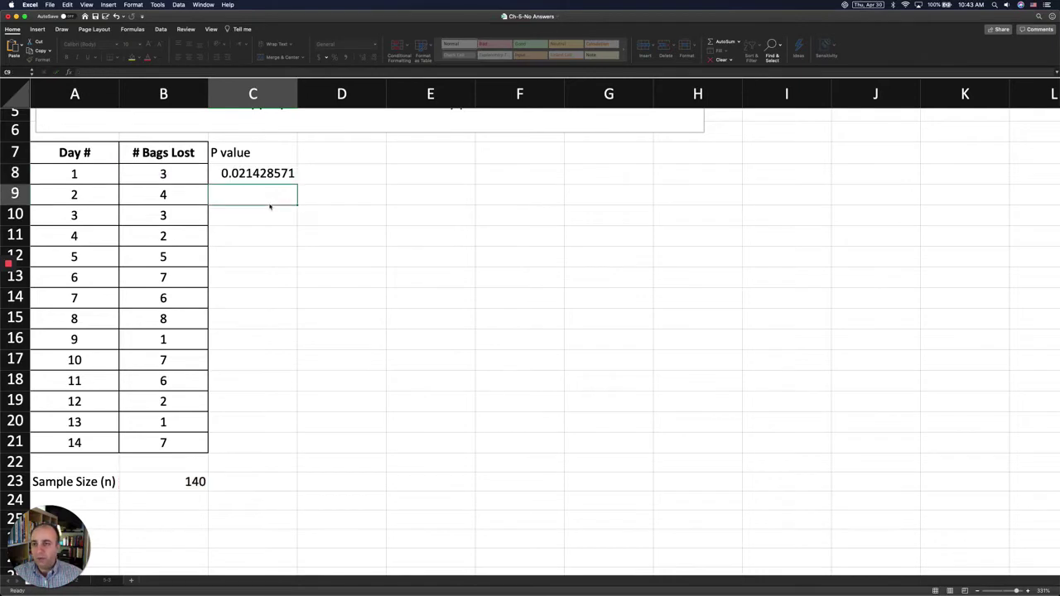
- Fill the P value formula from C8 down through C21 for all 14 days
{"action": "left_click", "coordinate": [280, 177]}
{"action": "scroll", "coordinate": [295, 186], "scroll_direction": "up", "scroll_amount": 4}
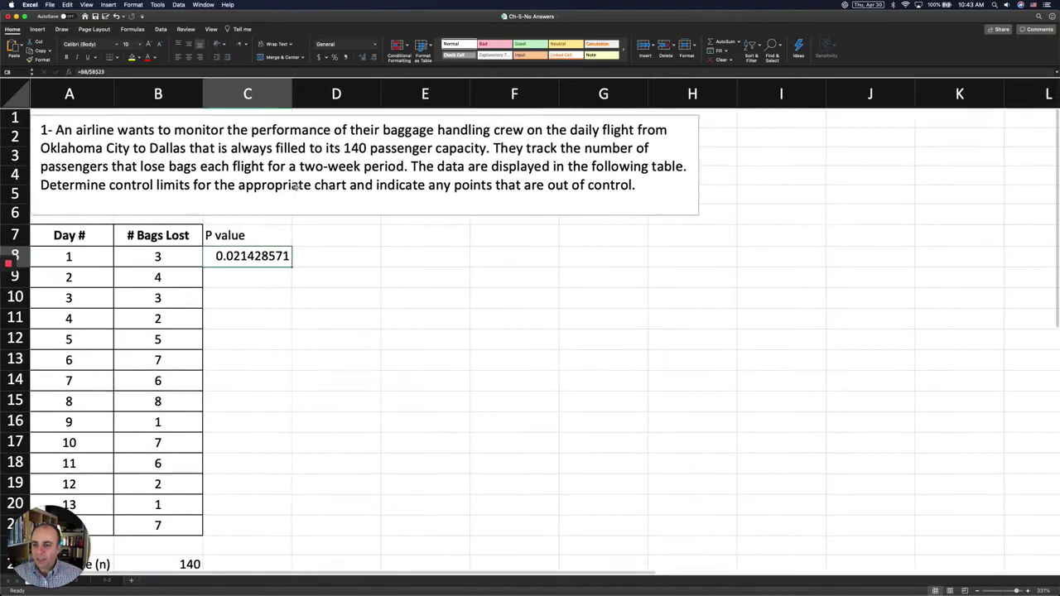
{"action": "left_click", "coordinate": [299, 231]}
{"action": "scroll", "coordinate": [300, 232], "scroll_direction": "down", "scroll_amount": 3}
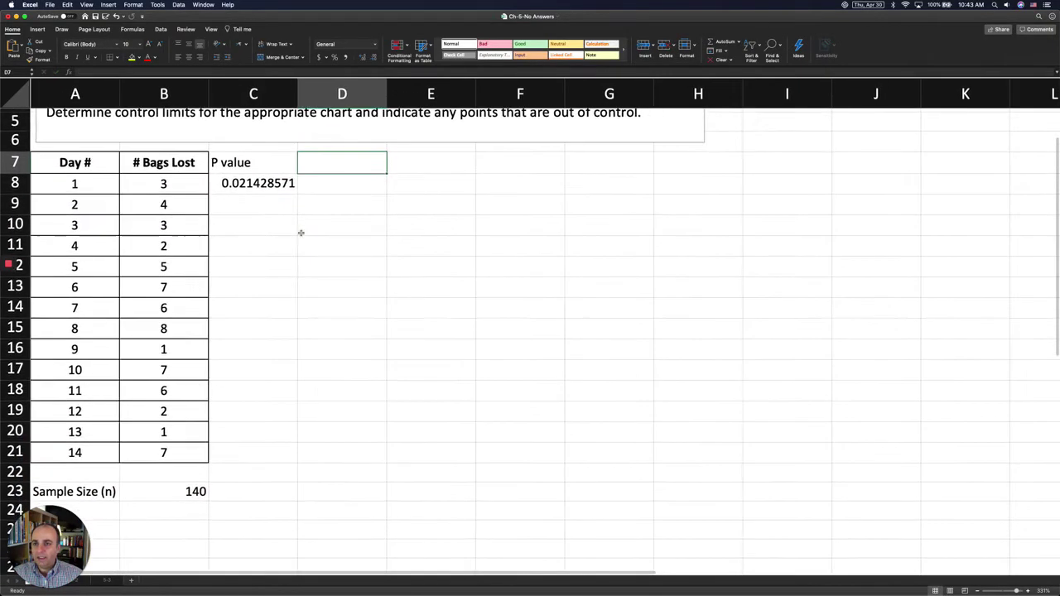
{"action": "scroll", "coordinate": [300, 233], "scroll_direction": "down", "scroll_amount": 1}
{"action": "left_click", "coordinate": [281, 176]}
{"action": "left_click_drag", "start_coordinate": [297, 184], "coordinate": [274, 455]}
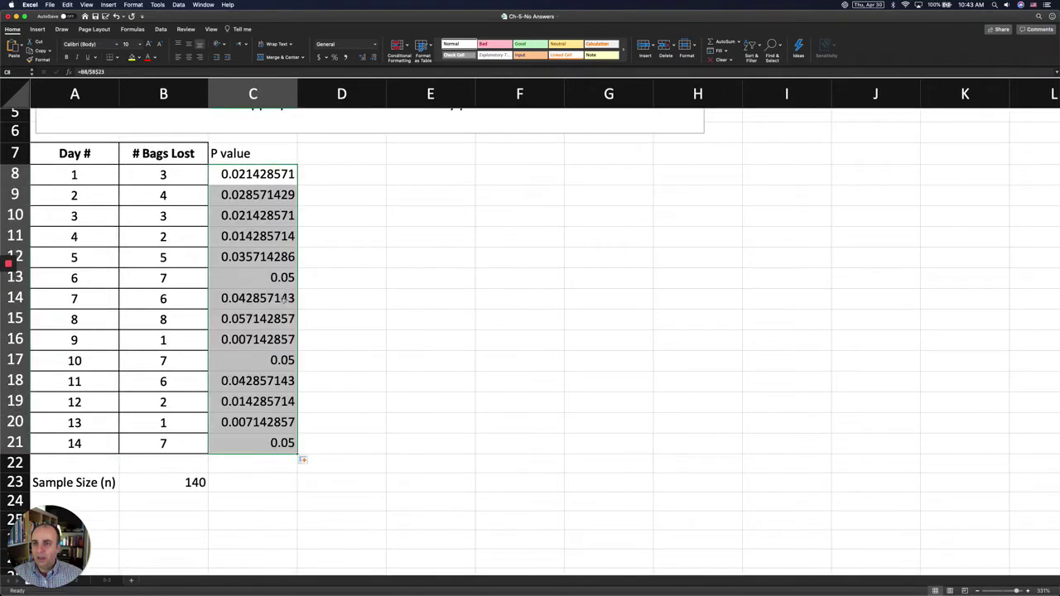
{"action": "left_click", "coordinate": [246, 327]}
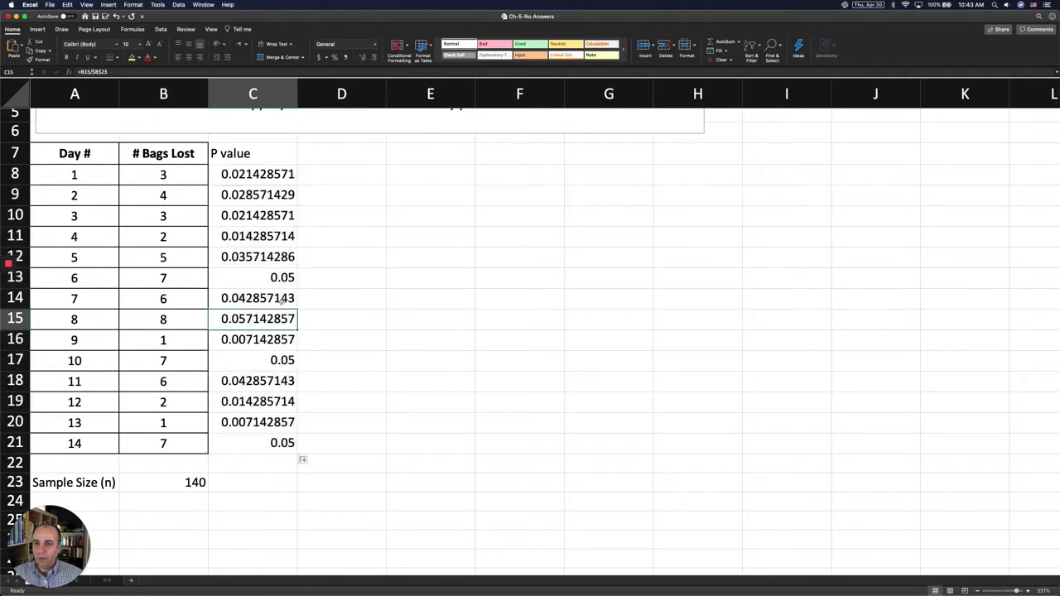
- Copy the formatting of the # Bags Lost column, B7:B21, onto the P value column, C7:C21
{"action": "left_click", "coordinate": [185, 154]}
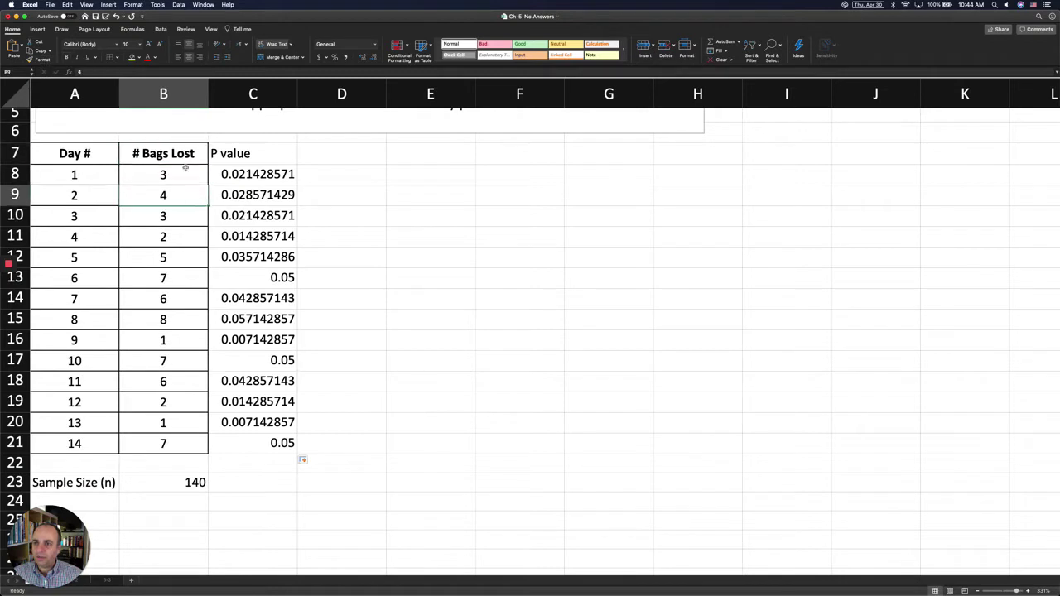
{"action": "left_click_drag", "start_coordinate": [186, 158], "coordinate": [179, 350]}
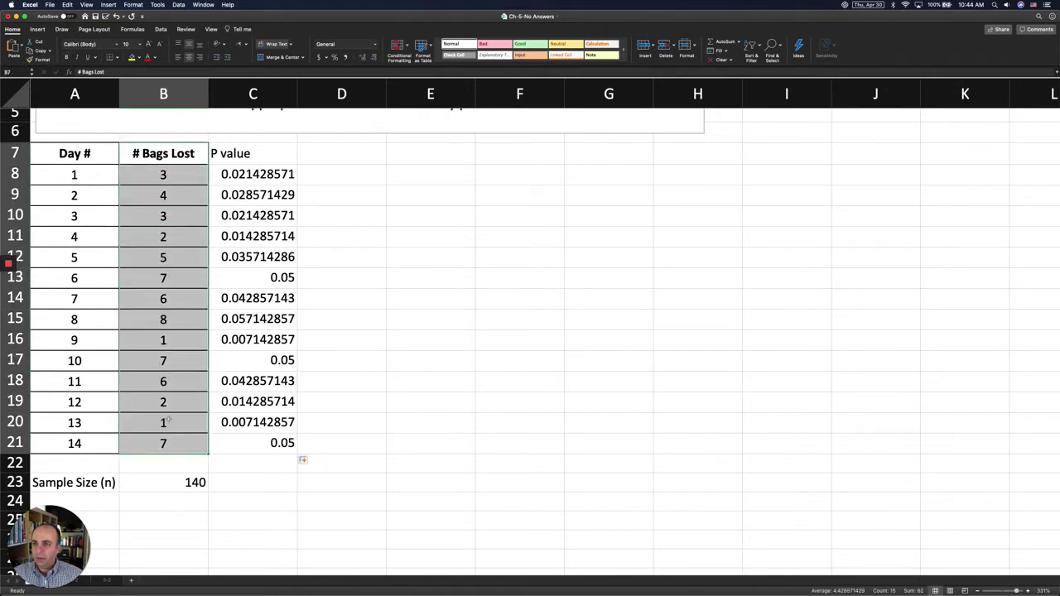
{"action": "left_click", "coordinate": [37, 60]}
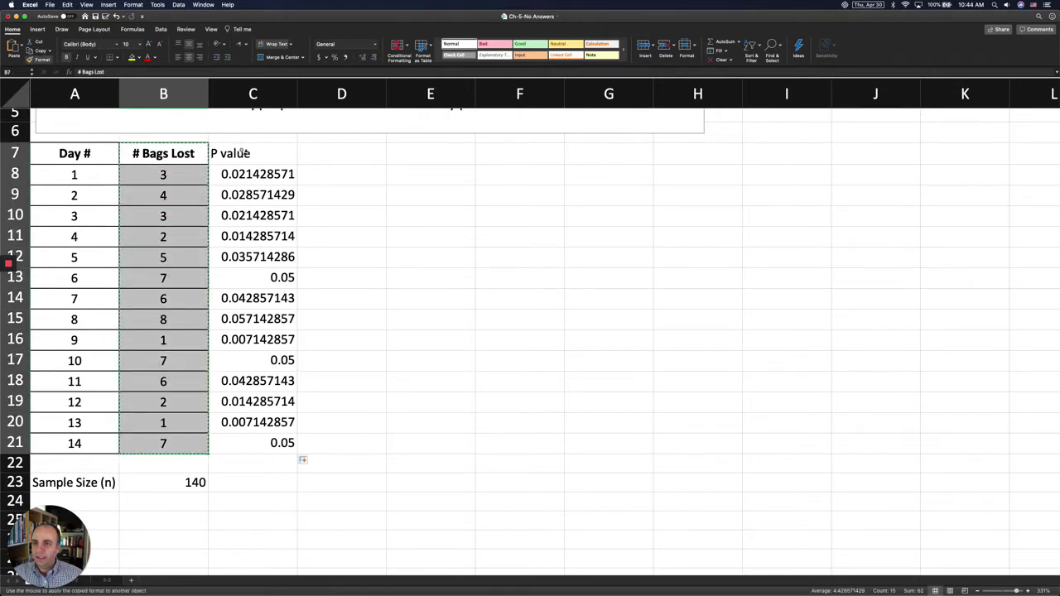
{"action": "left_click_drag", "start_coordinate": [228, 151], "coordinate": [256, 437]}
{"action": "left_click_drag", "start_coordinate": [357, 308], "coordinate": [357, 311]}
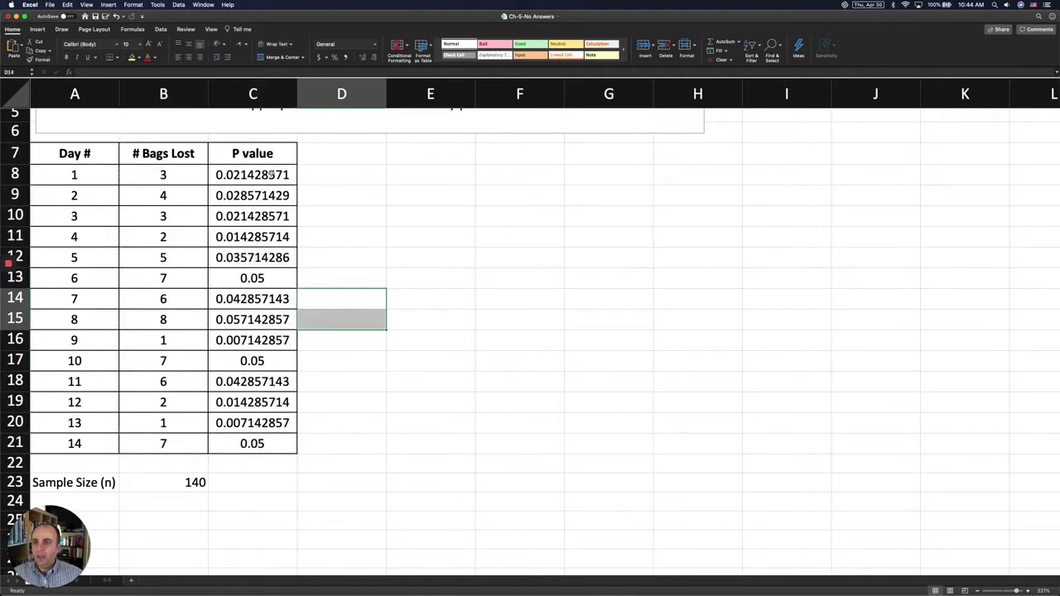
{"action": "left_click", "coordinate": [306, 154]}
{"action": "left_click", "coordinate": [275, 152]}
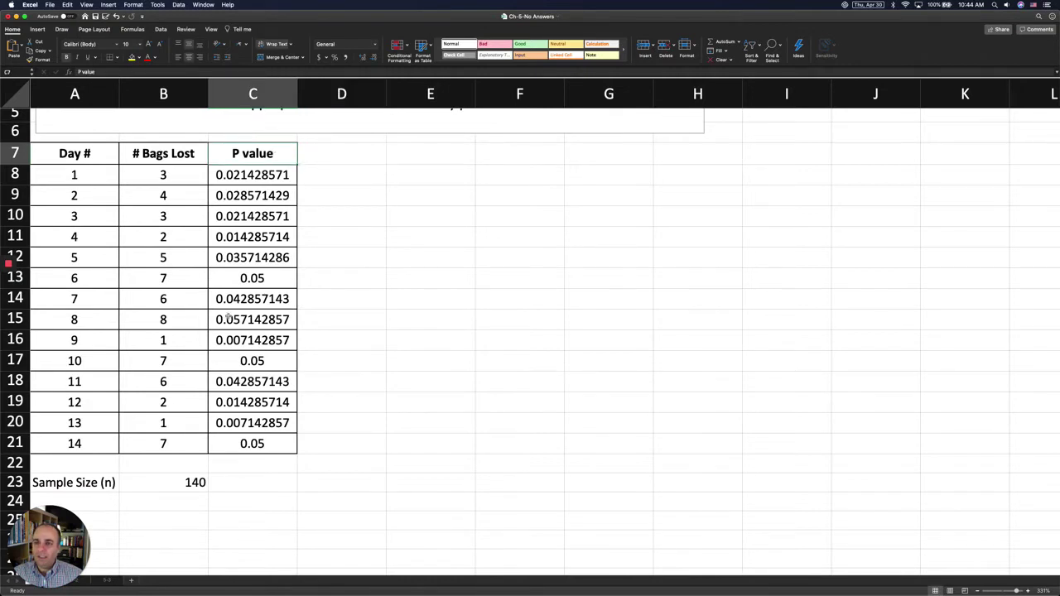
- Label cell A24 "P bar" beneath the sample size label
{"action": "scroll", "coordinate": [227, 317], "scroll_direction": "down", "scroll_amount": 1}
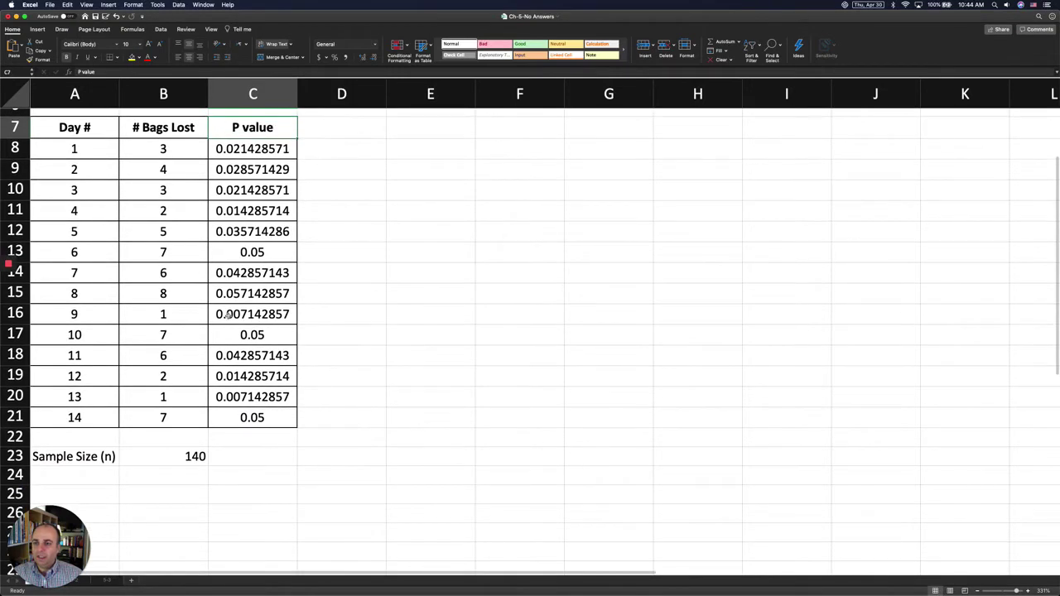
{"action": "scroll", "coordinate": [227, 316], "scroll_direction": "down", "scroll_amount": 1}
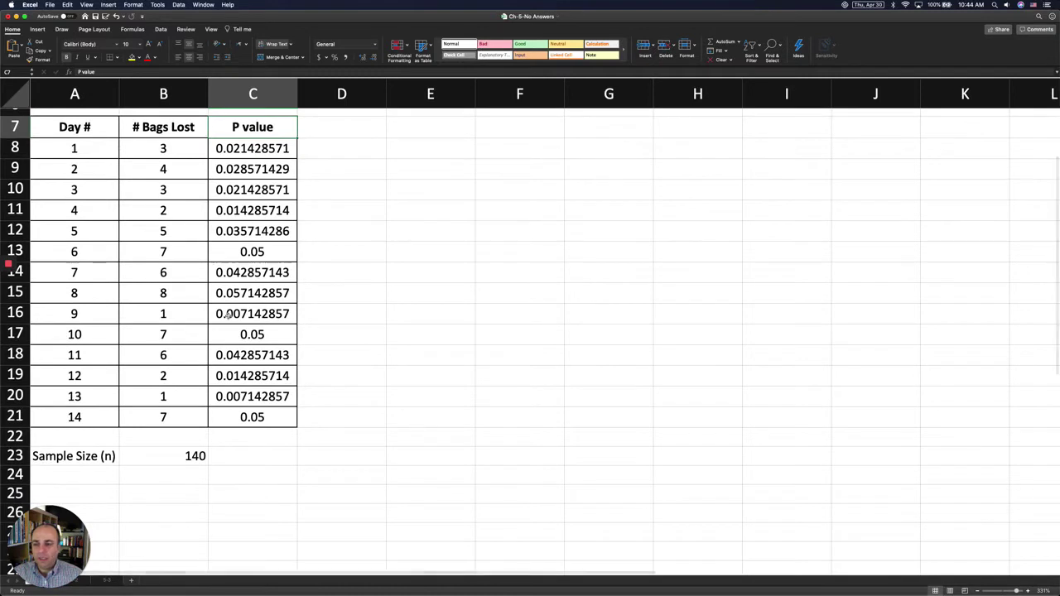
{"action": "left_click", "coordinate": [84, 476]}
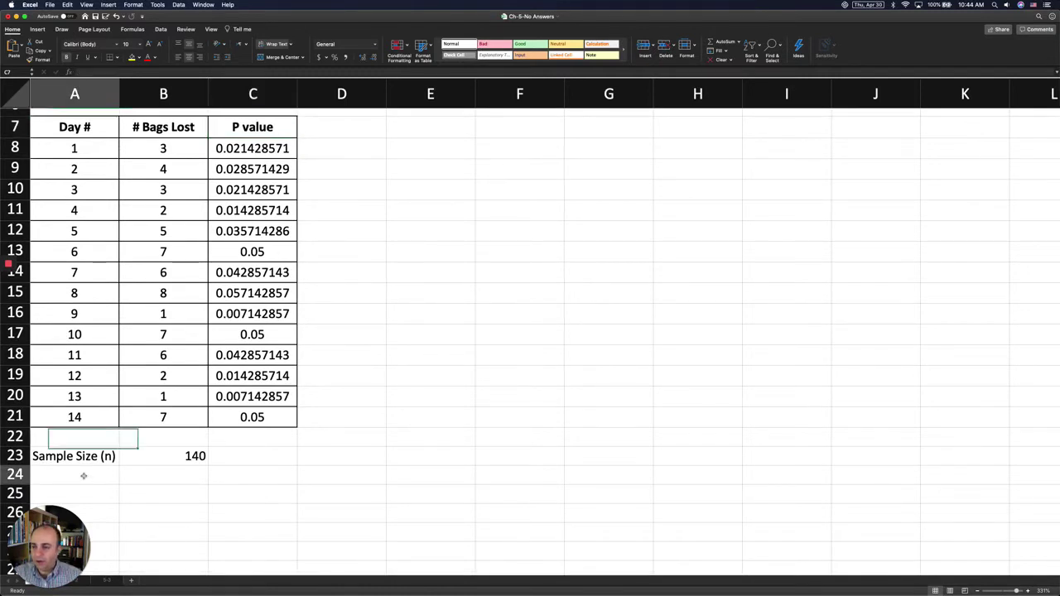
{"action": "type", "text": "P v"}
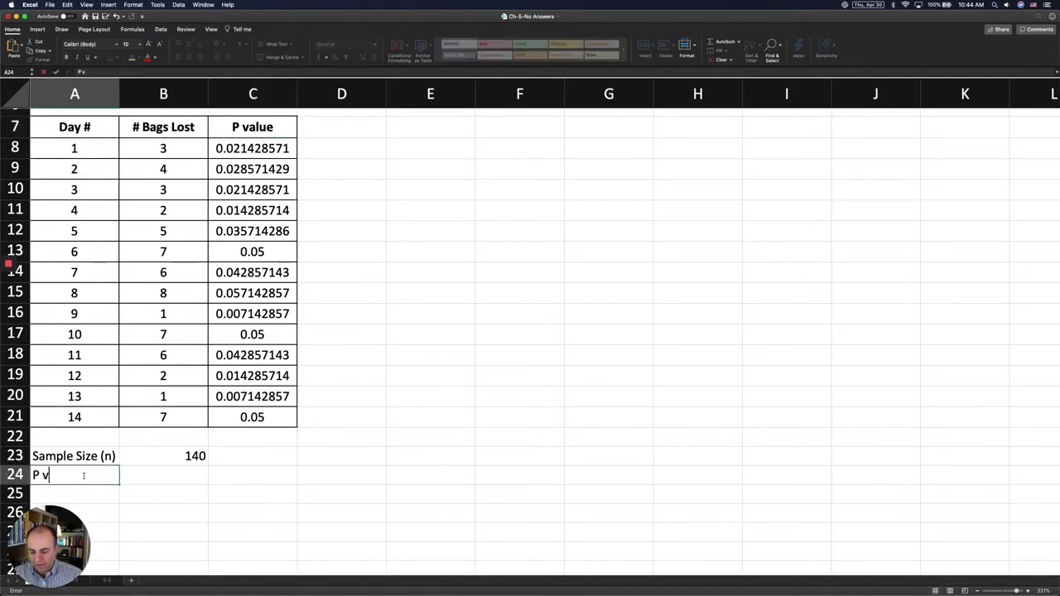
{"action": "key", "text": "BackSpace"}
{"action": "type", "text": "bar"}
{"action": "key", "text": "Return"}
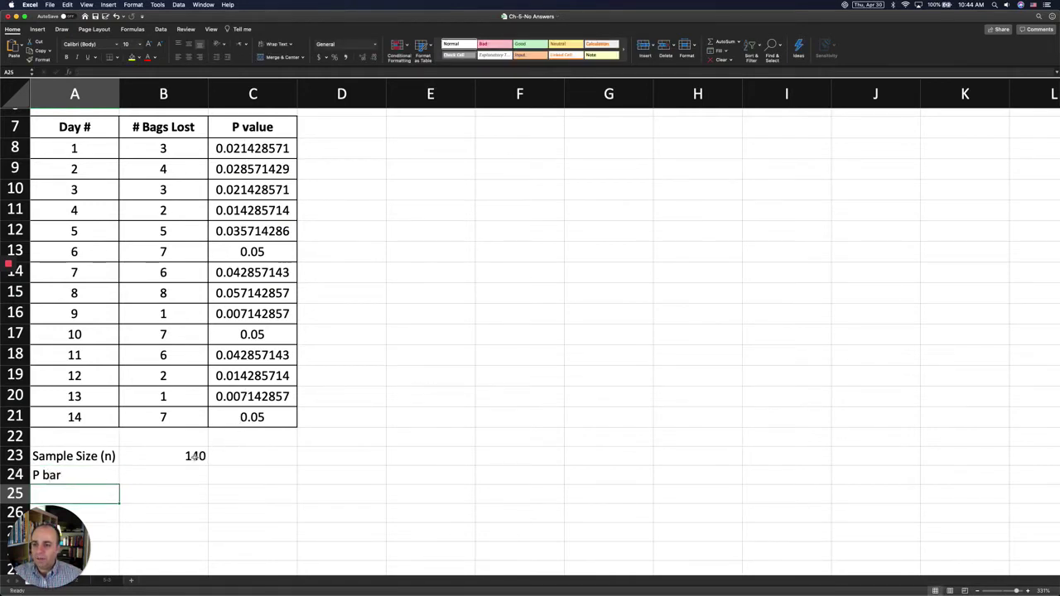
- Calculate P bar in B24 as the average of the daily P values with =AVERAGE(C8:C21)
{"action": "left_click", "coordinate": [173, 471]}
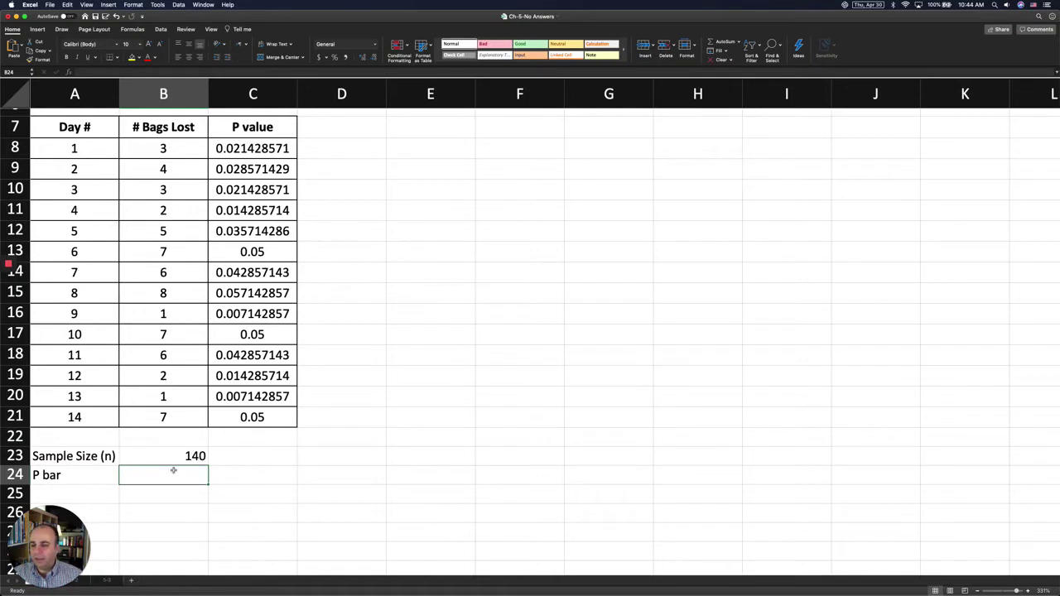
{"action": "type", "text": "=avera"}
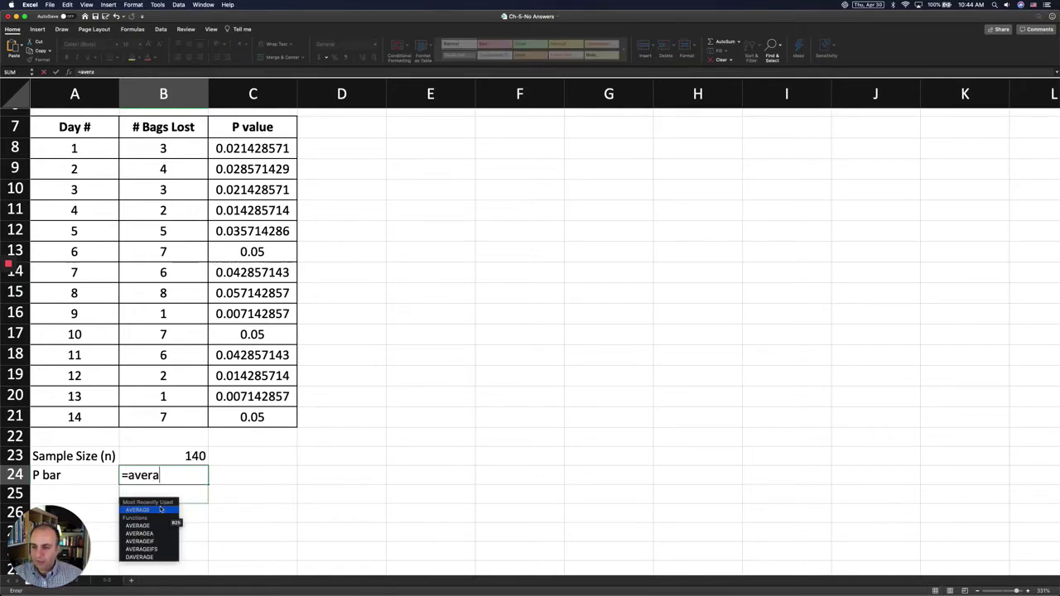
{"action": "double_click", "coordinate": [163, 509]}
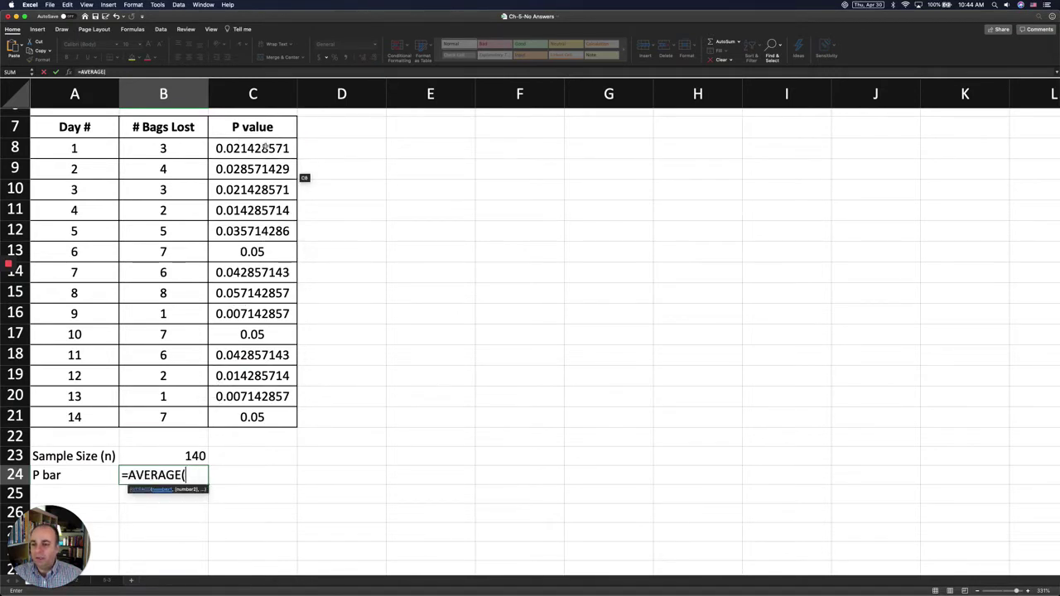
{"action": "left_click_drag", "start_coordinate": [265, 147], "coordinate": [251, 419]}
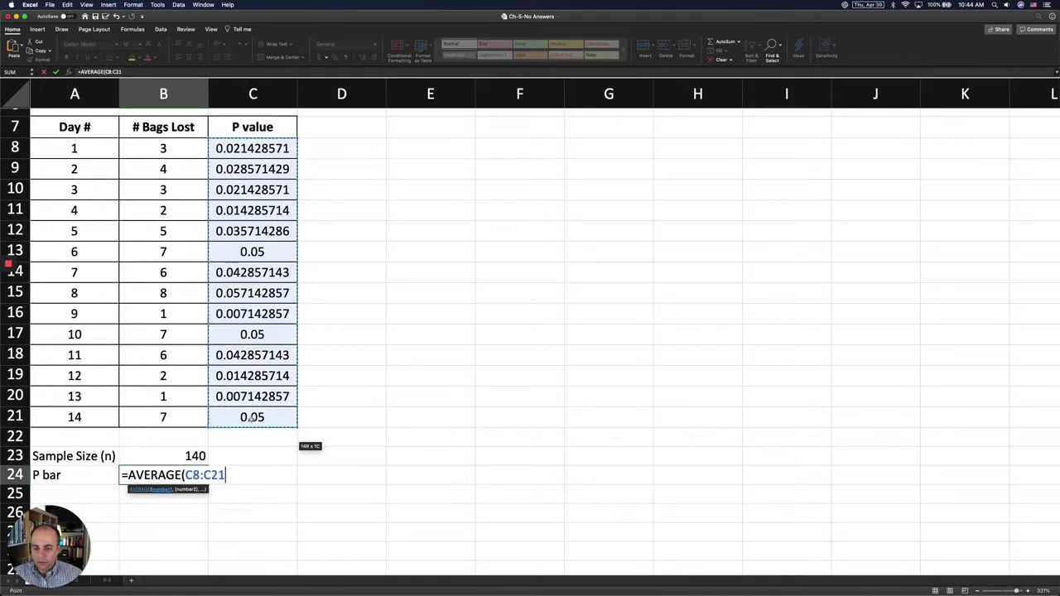
{"action": "type", "text": ")"}
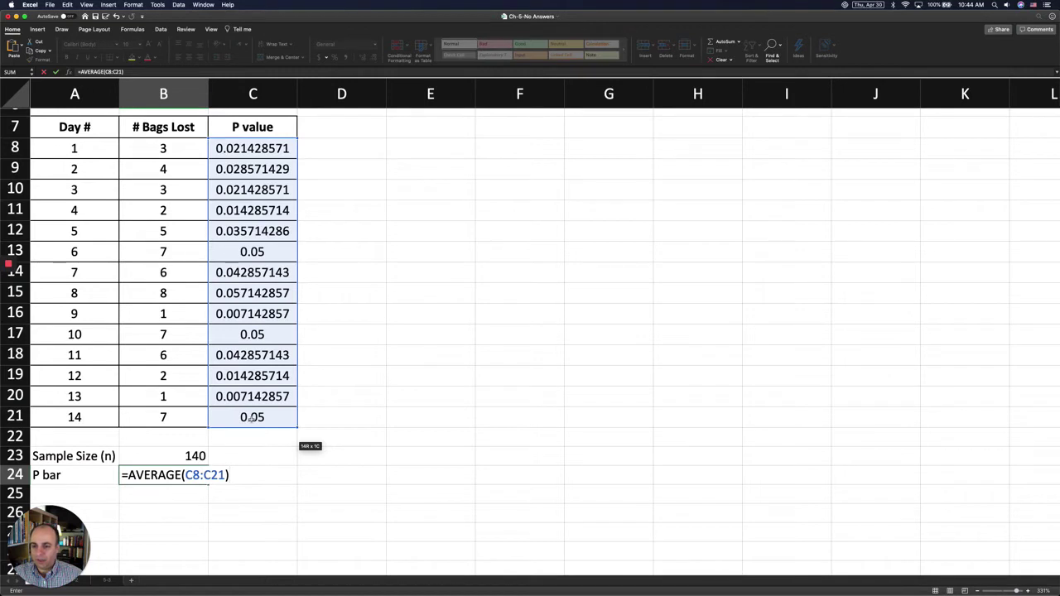
{"action": "key", "text": "Return"}
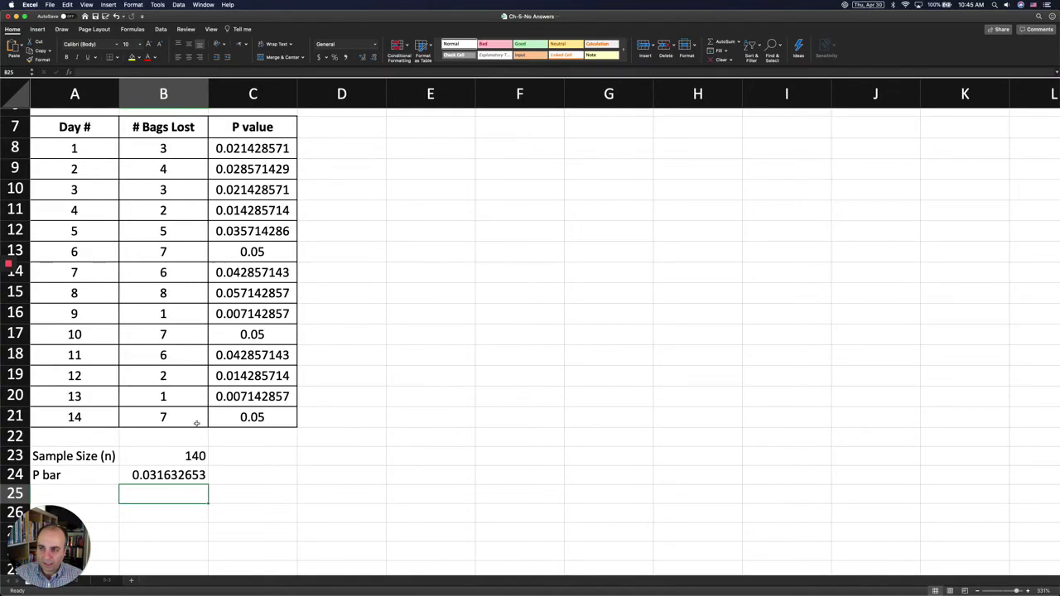
- Switch to the Study Guide for Final Exam document in Word and copy the p chart's upper control limit formula (5.14)
{"action": "key", "text": "ctrl+Up"}
{"action": "left_click", "coordinate": [250, 329]}
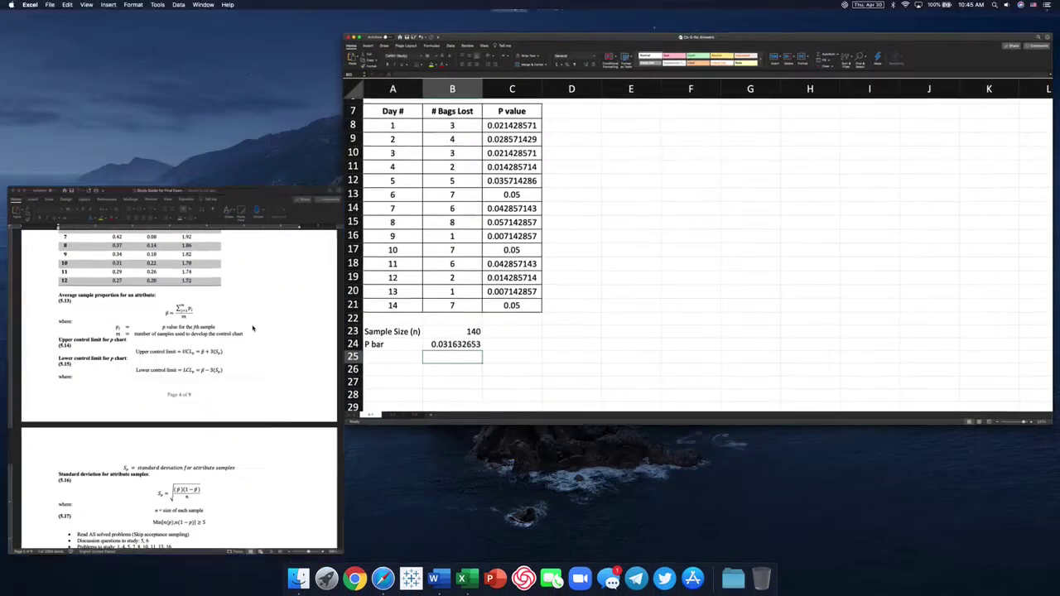
{"action": "scroll", "coordinate": [256, 362], "scroll_direction": "up", "scroll_amount": 10}
{"action": "scroll", "coordinate": [255, 362], "scroll_direction": "up", "scroll_amount": 10}
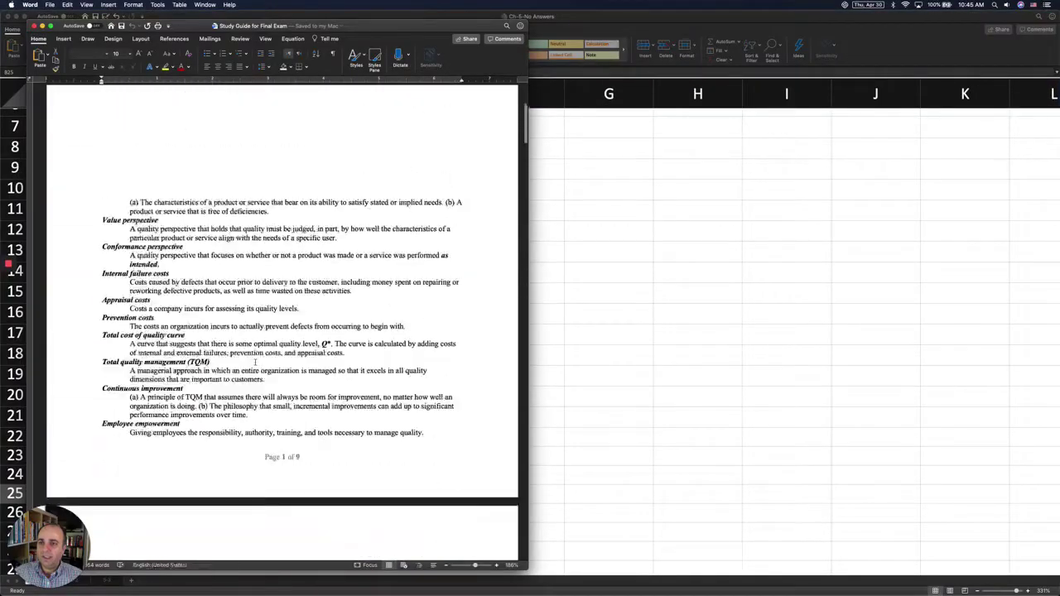
{"action": "scroll", "coordinate": [273, 225], "scroll_direction": "down", "scroll_amount": 15}
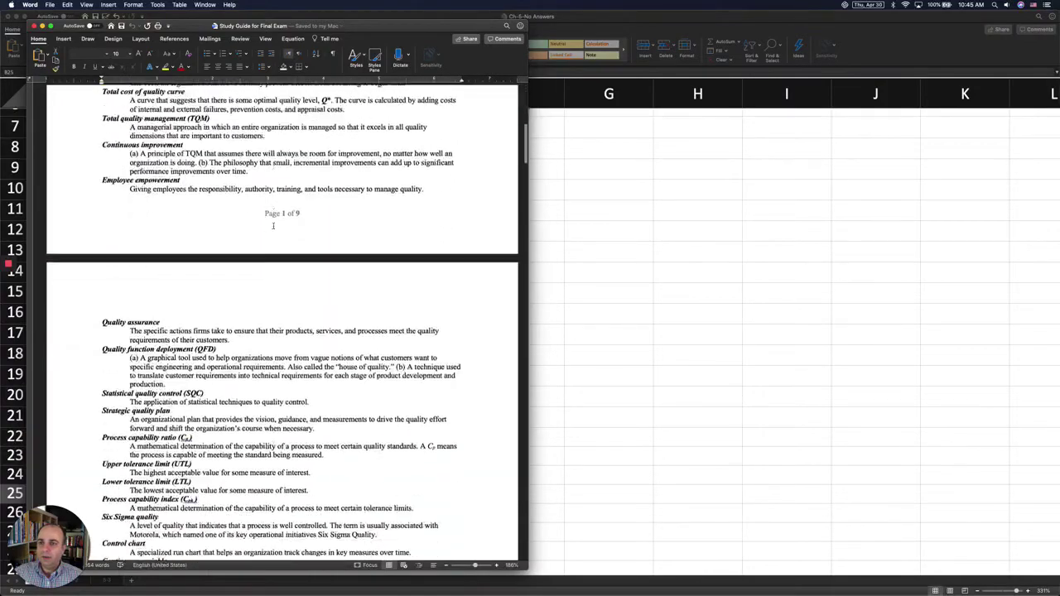
{"action": "scroll", "coordinate": [274, 225], "scroll_direction": "down", "scroll_amount": 5}
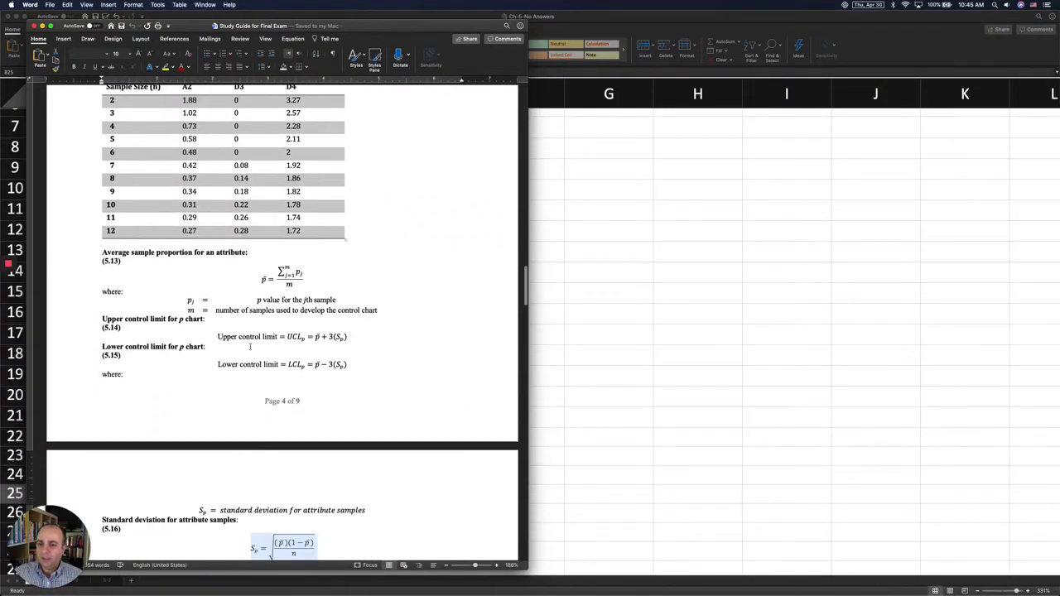
{"action": "scroll", "coordinate": [250, 347], "scroll_direction": "down", "scroll_amount": 1}
{"action": "left_click", "coordinate": [302, 291]}
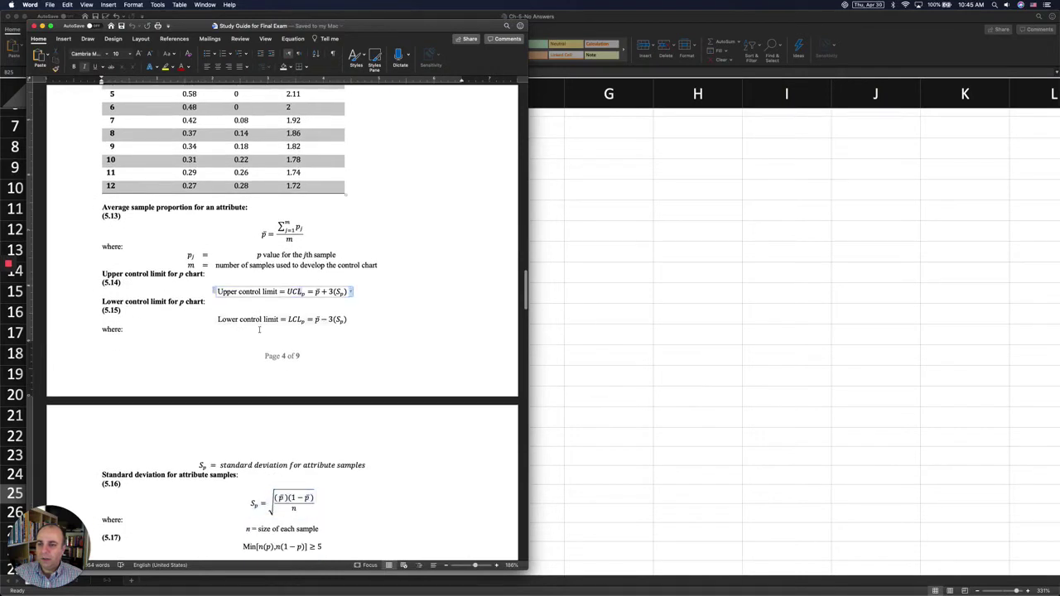
{"action": "triple_click", "coordinate": [270, 291]}
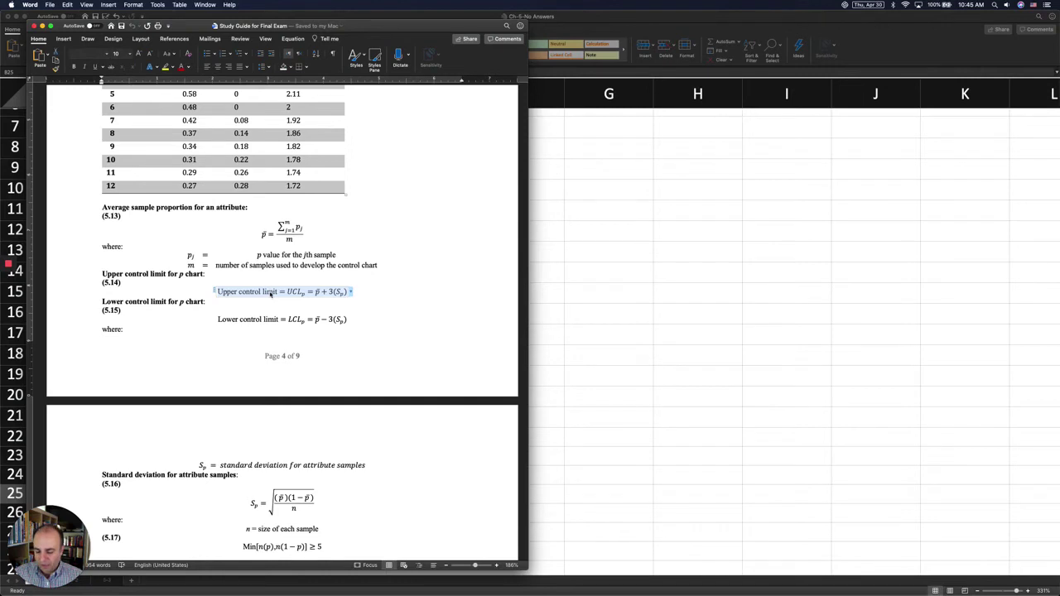
{"action": "key", "text": "super+c"}
- Return to the Excel workbook, paste the upper control limit formula at D23, and move its picture down to row 25
{"action": "left_click", "coordinate": [587, 333]}
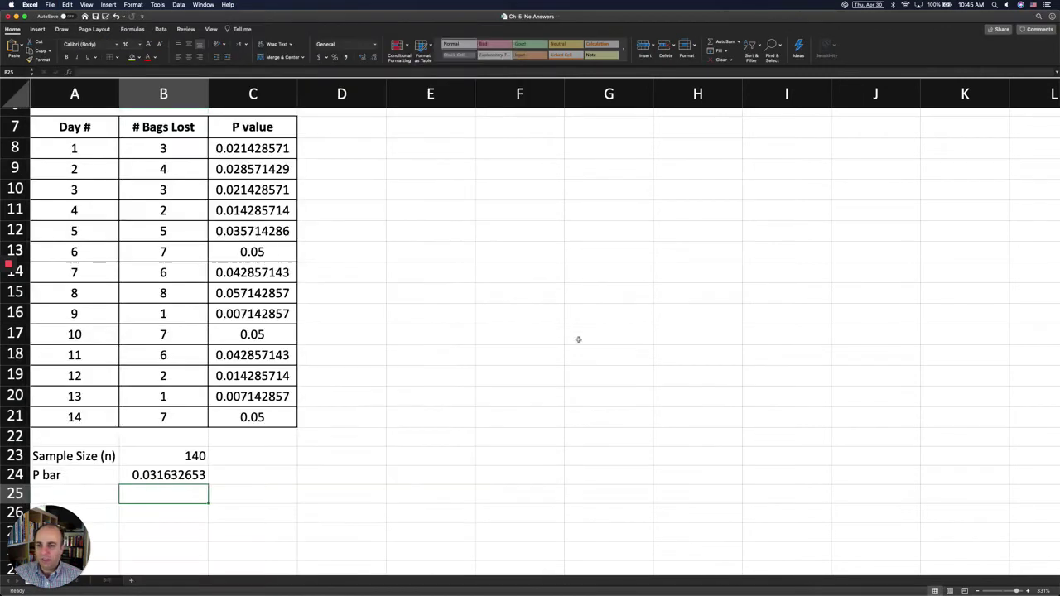
{"action": "left_click", "coordinate": [376, 463]}
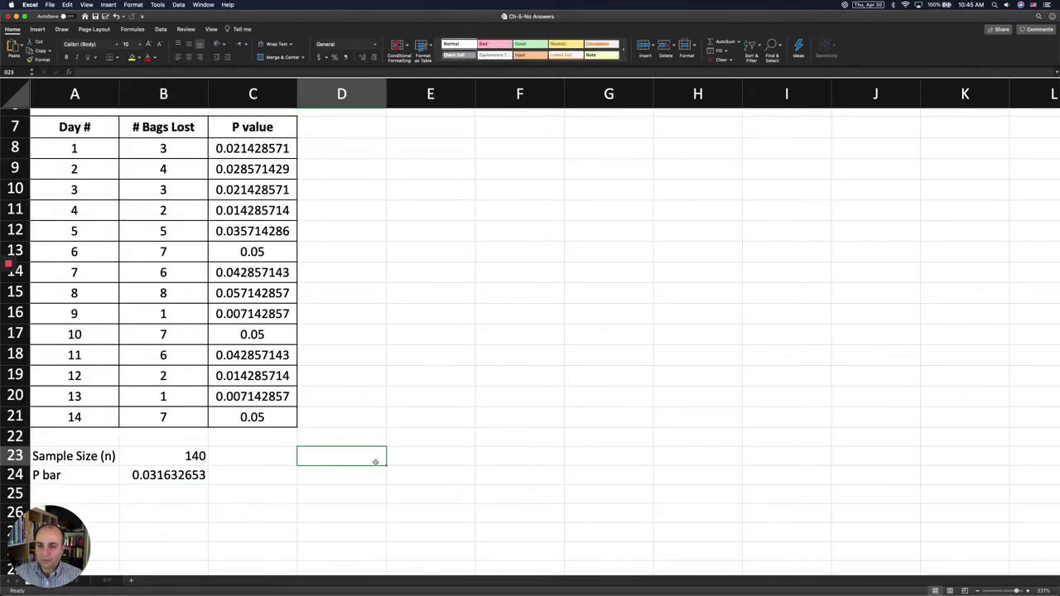
{"action": "key", "text": "super+v"}
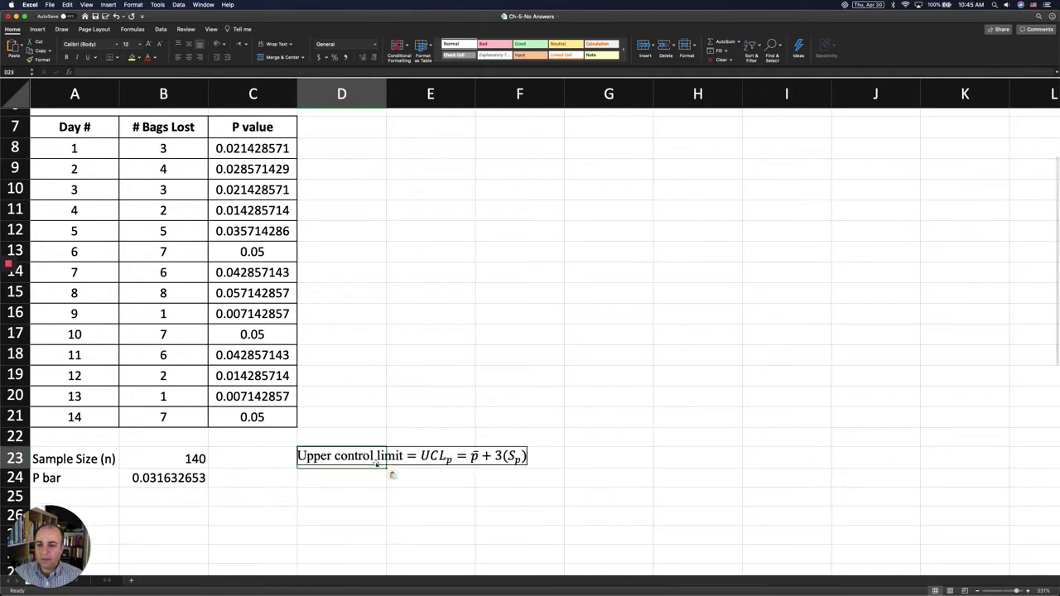
{"action": "left_click_drag", "start_coordinate": [375, 464], "coordinate": [373, 506]}
{"action": "left_click", "coordinate": [362, 462]}
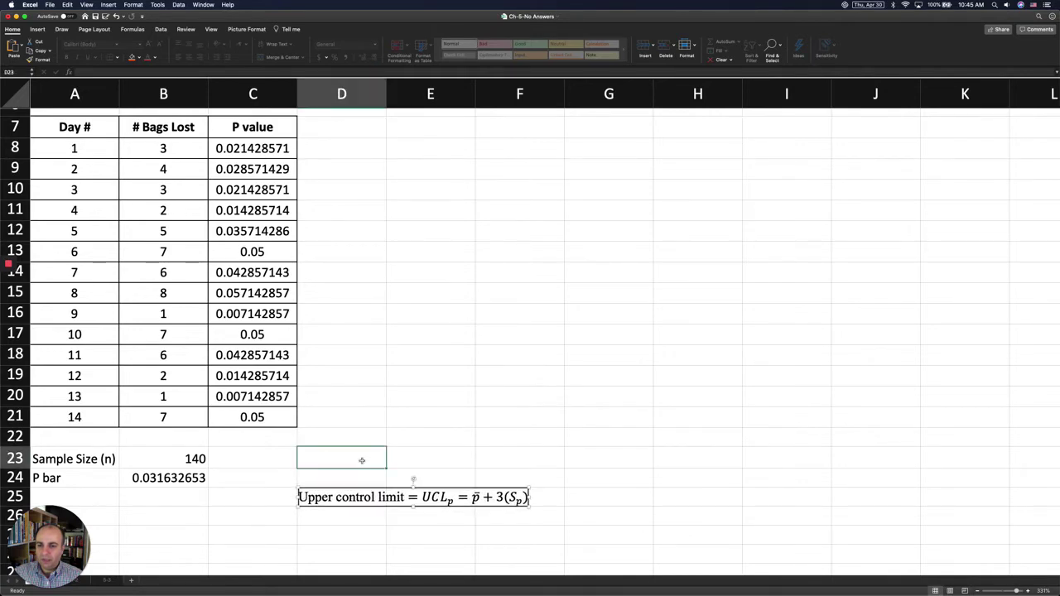
- Switch back to the Word study guide and select the p chart's lower control limit formula (5.15) for copying
{"action": "scroll", "coordinate": [363, 460], "scroll_direction": "down", "scroll_amount": 5}
{"action": "scroll", "coordinate": [363, 460], "scroll_direction": "up", "scroll_amount": 3}
{"action": "key", "text": "ctrl+Up"}
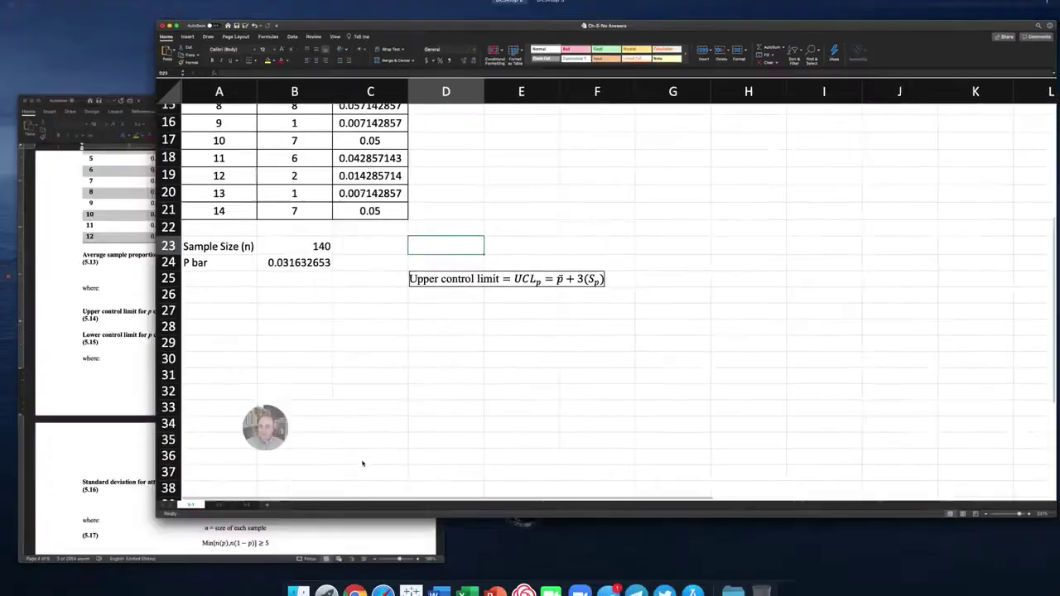
{"action": "left_click", "coordinate": [285, 340]}
{"action": "left_click", "coordinate": [280, 319]}
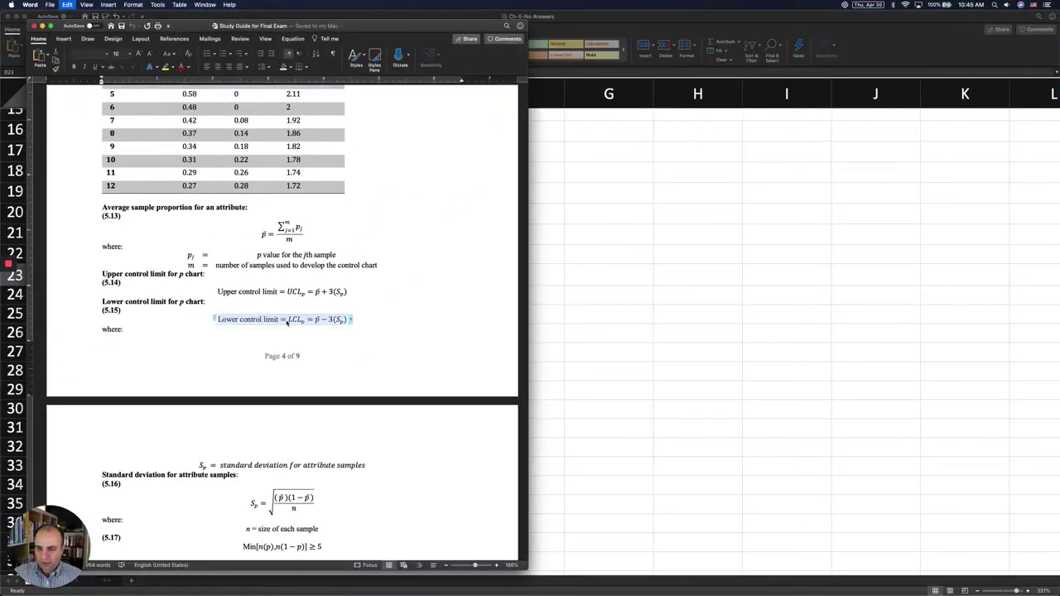
- Return to the Excel workbook, paste the lower control limit formula at D26, and align it beneath the upper limit formula
{"action": "key", "text": "ctrl+Up"}
{"action": "key", "text": "ctrl+Up"}
{"action": "left_click", "coordinate": [386, 348]}
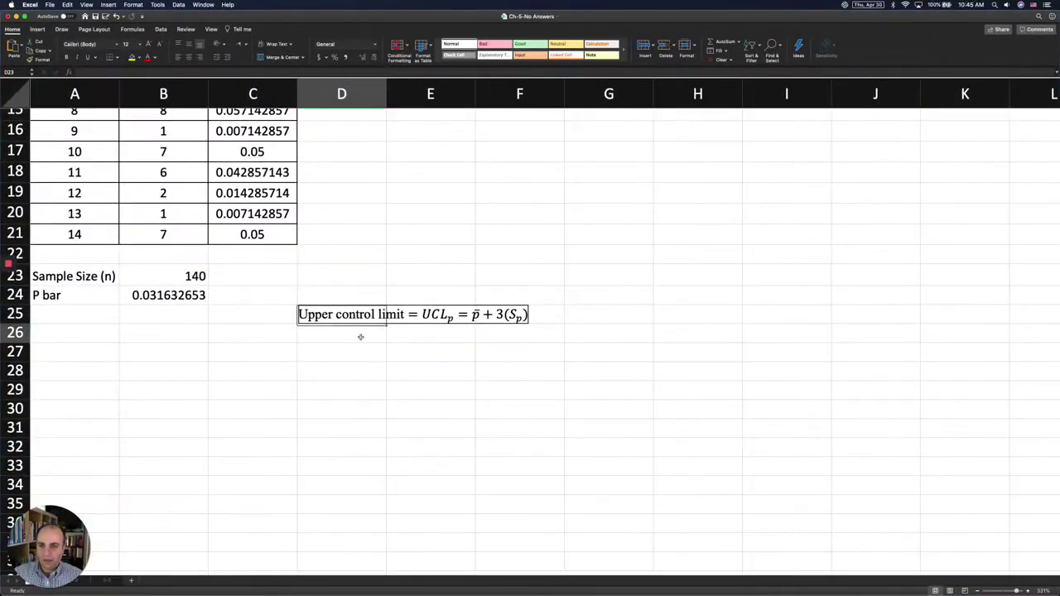
{"action": "left_click", "coordinate": [360, 337]}
{"action": "key", "text": "super+v"}
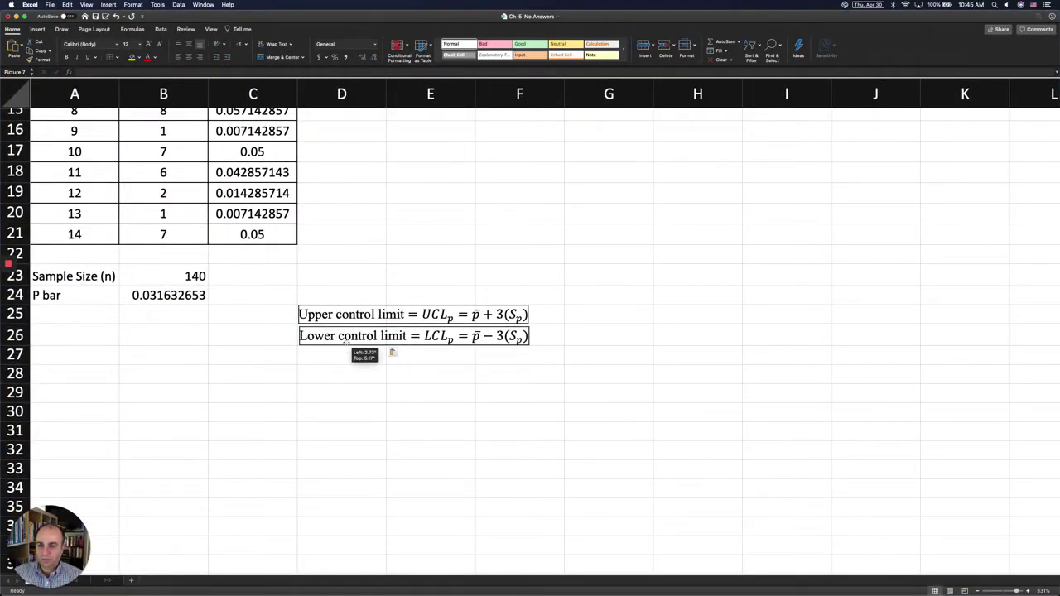
{"action": "left_click_drag", "start_coordinate": [344, 340], "coordinate": [346, 343]}
{"action": "left_click", "coordinate": [341, 366]}
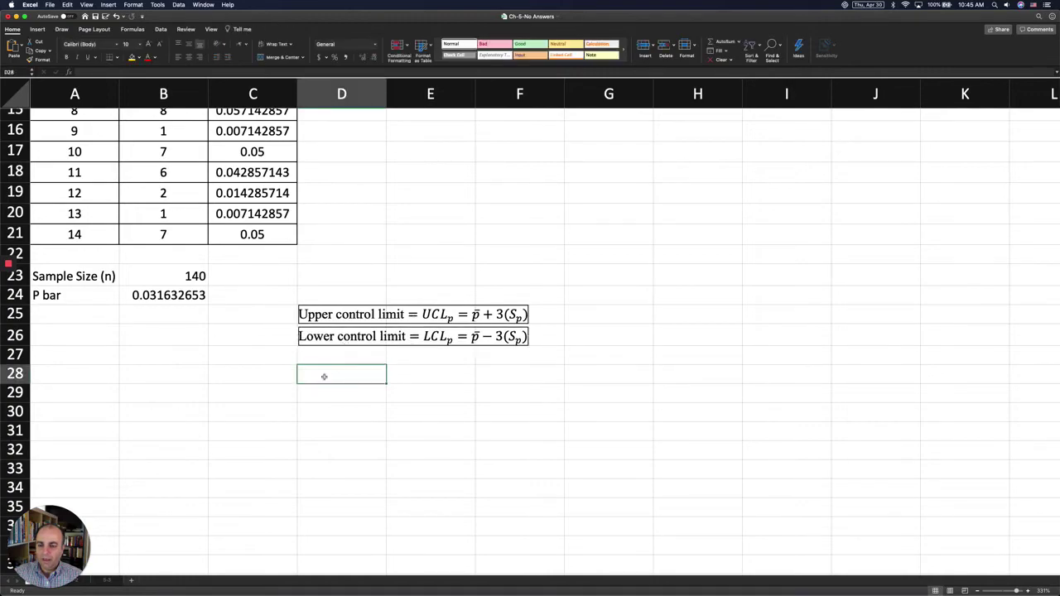
- Switch to the Word study guide and copy the standard deviation formula for attribute samples (5.16)
{"action": "key", "text": "ctrl+Up"}
{"action": "left_click", "coordinate": [288, 459]}
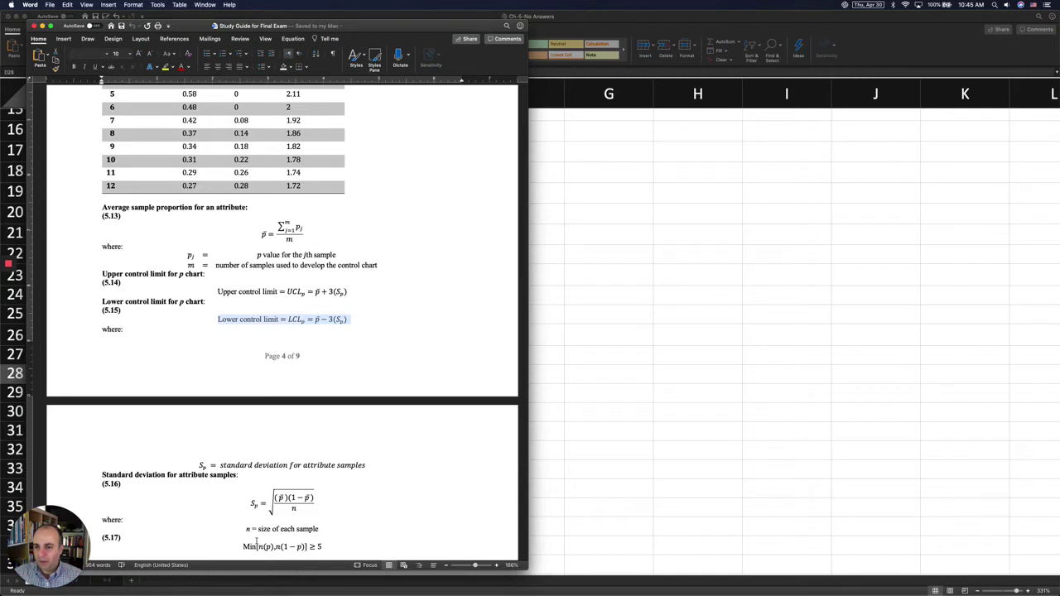
{"action": "left_click", "coordinate": [282, 504]}
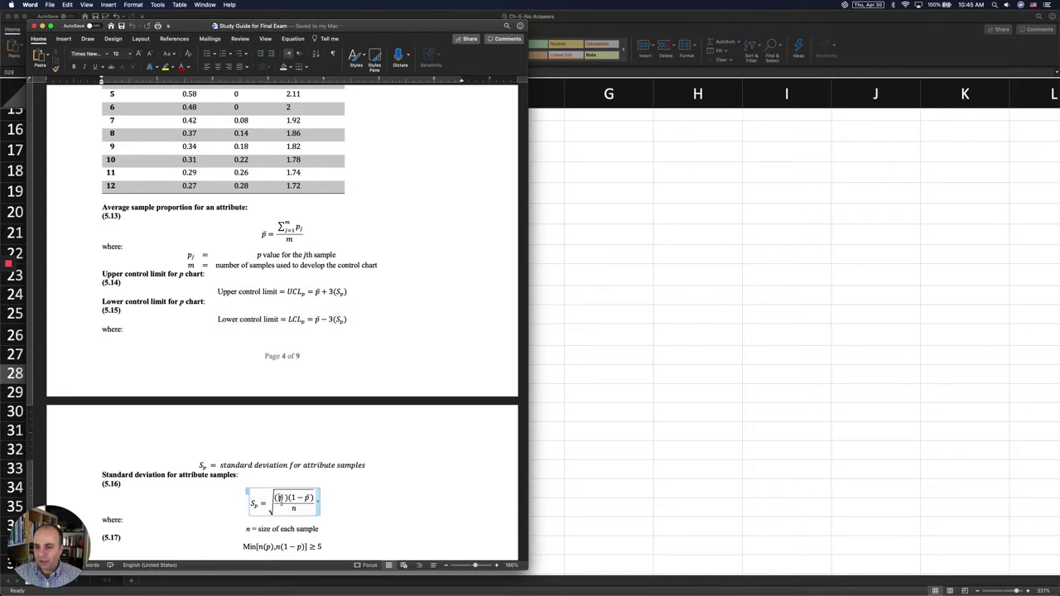
- Return to the Excel workbook, paste the standard deviation formula at D29, and move it up directly beneath the lower control limit formula
{"action": "left_click", "coordinate": [561, 381]}
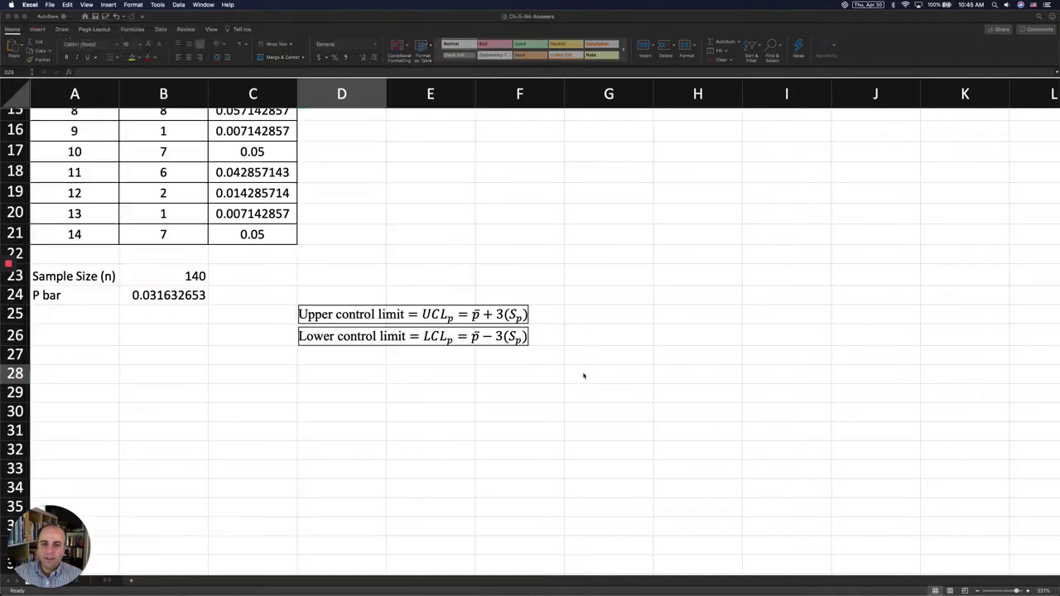
{"action": "left_click", "coordinate": [331, 391]}
{"action": "key", "text": "super+v"}
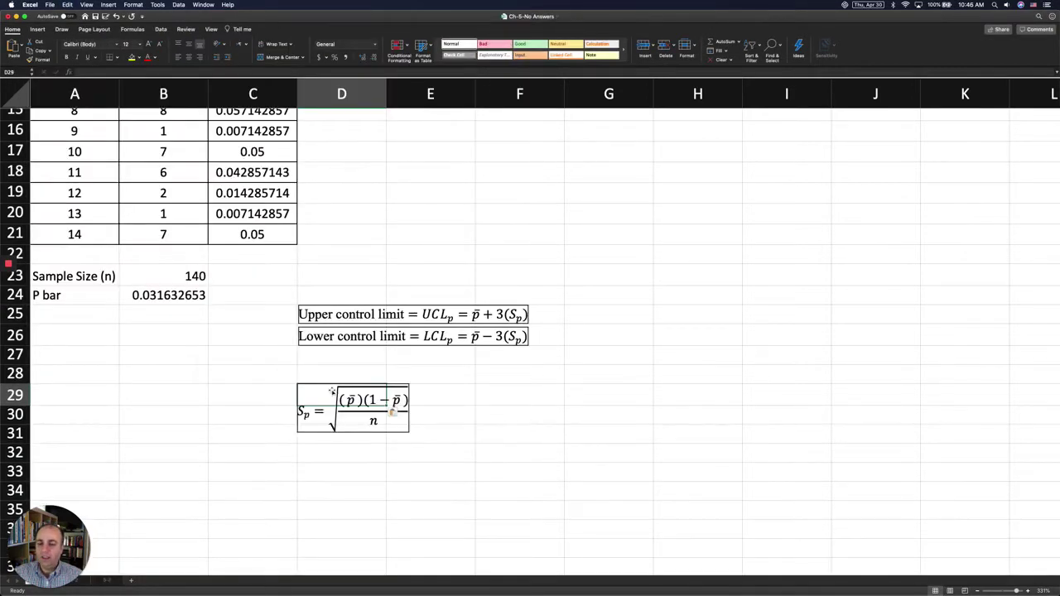
{"action": "left_click_drag", "start_coordinate": [324, 393], "coordinate": [325, 359]}
{"action": "left_click", "coordinate": [238, 368]}
- Label cell A25 "S sub P" beneath the P bar label
{"action": "scroll", "coordinate": [239, 368], "scroll_direction": "up", "scroll_amount": 1}
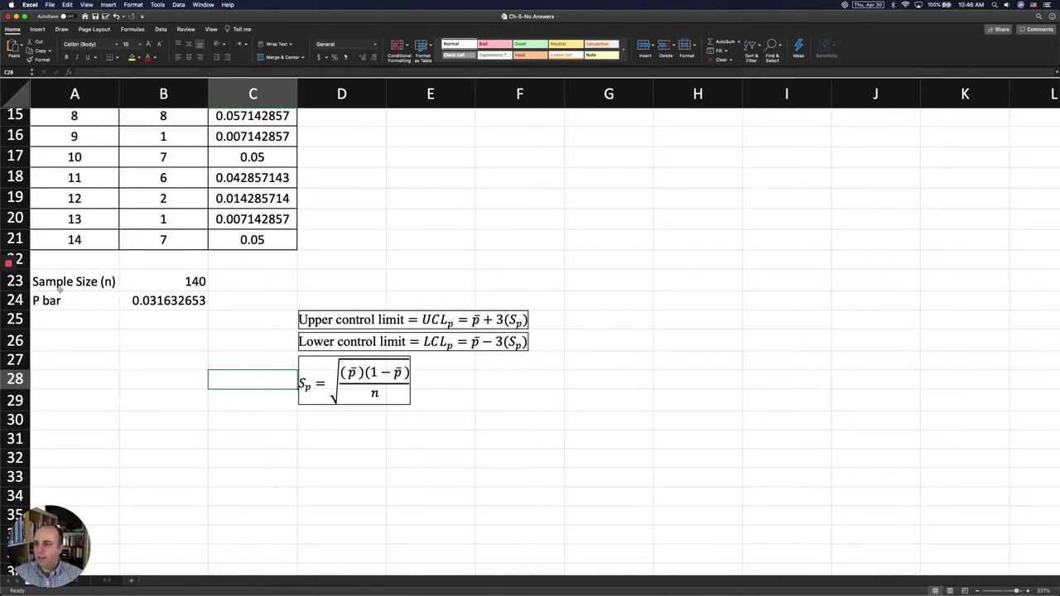
{"action": "left_click", "coordinate": [89, 327]}
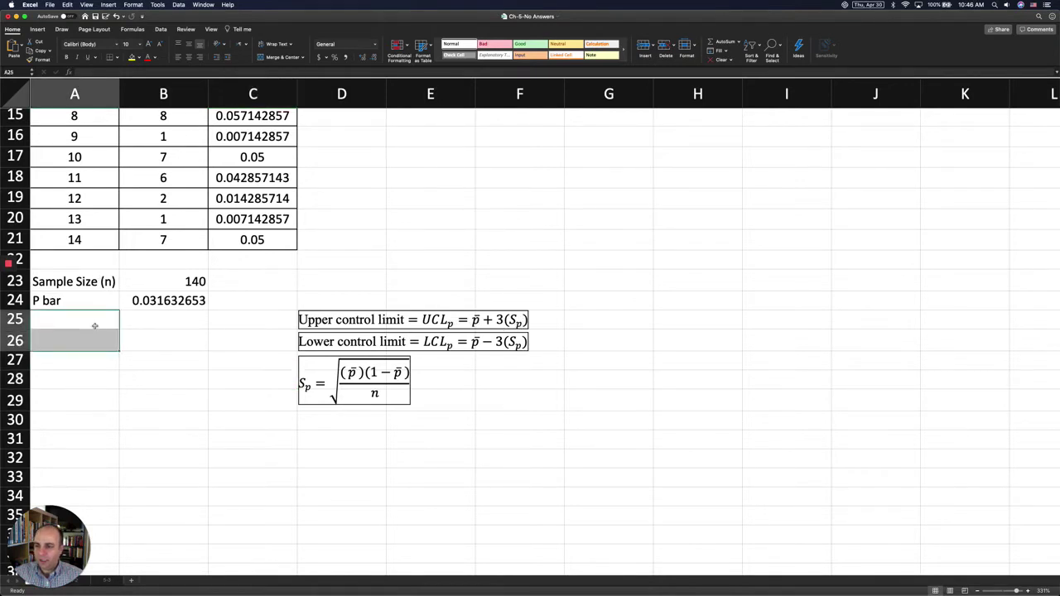
{"action": "type", "text": "S "}
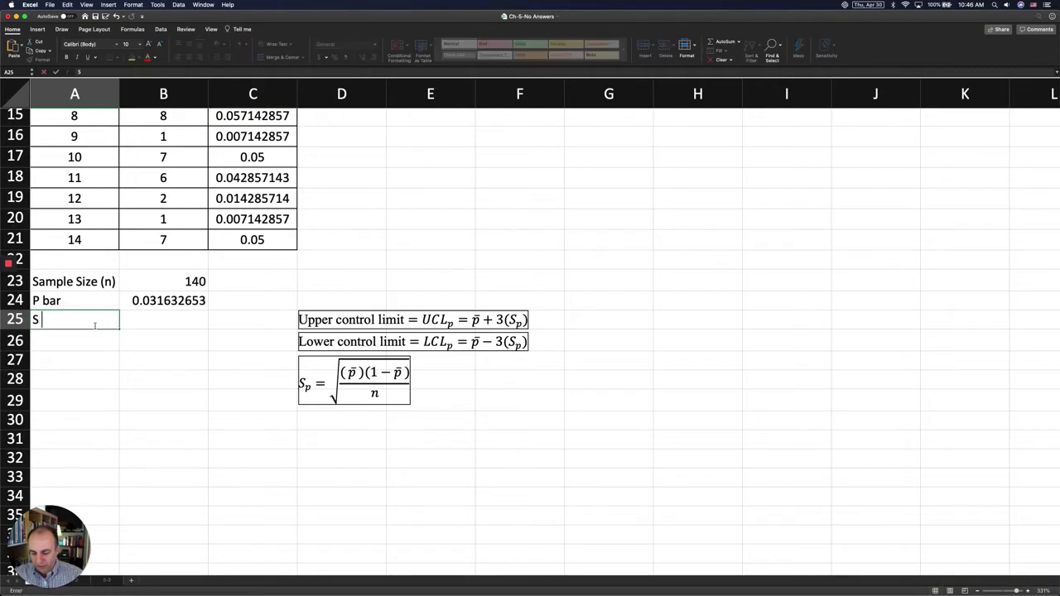
{"action": "type", "text": "sub P"}
{"action": "key", "text": "Return"}
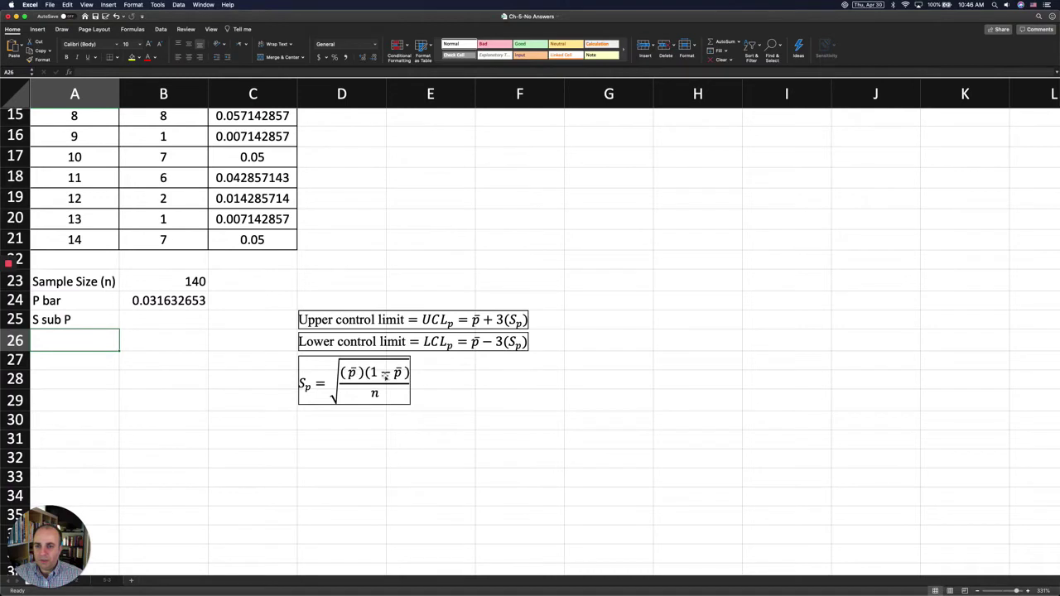
- Calculate the standard deviation of P in B25 with =SQRT(B24*(1-B24)/B23)
{"action": "left_click", "coordinate": [151, 324]}
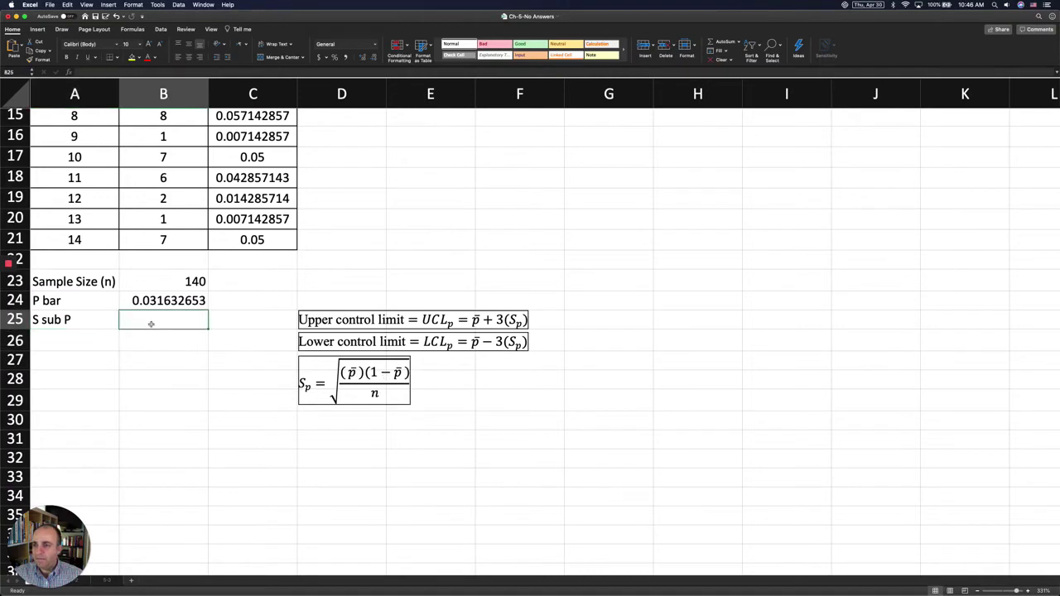
{"action": "type", "text": "="}
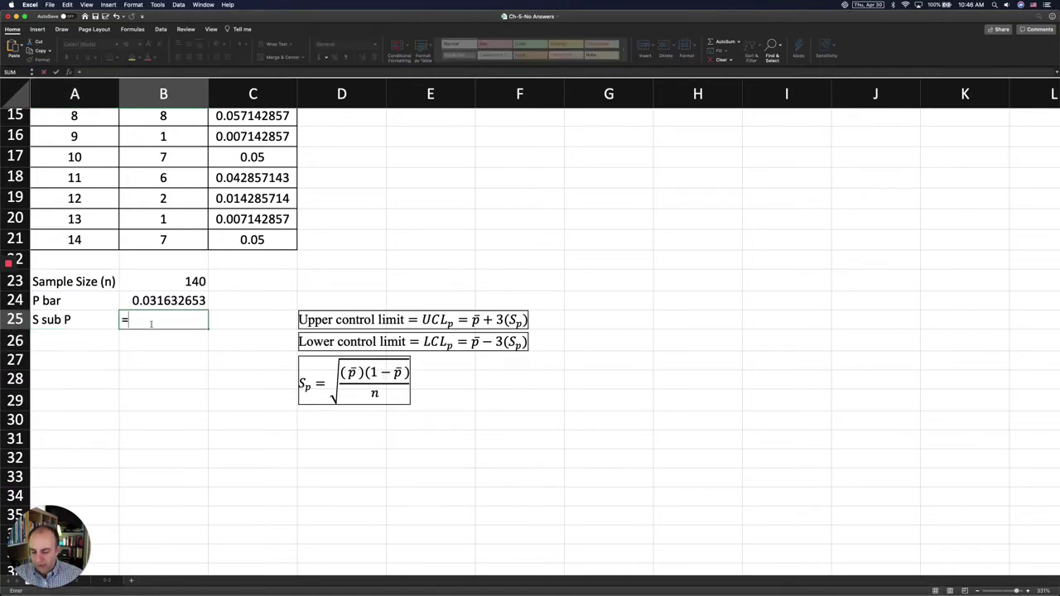
{"action": "type", "text": "sqrt"}
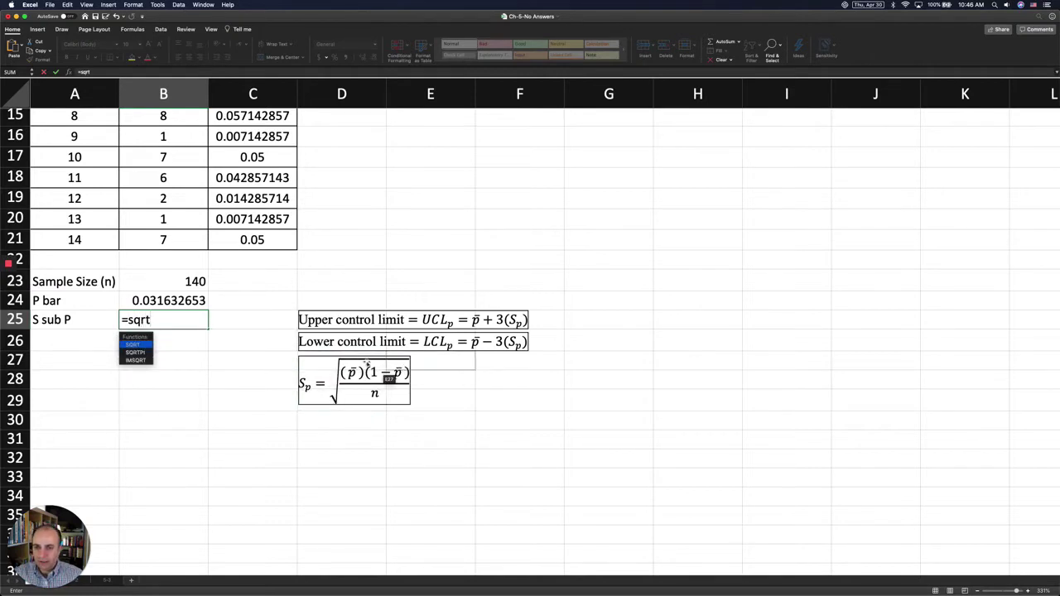
{"action": "type", "text": "("}
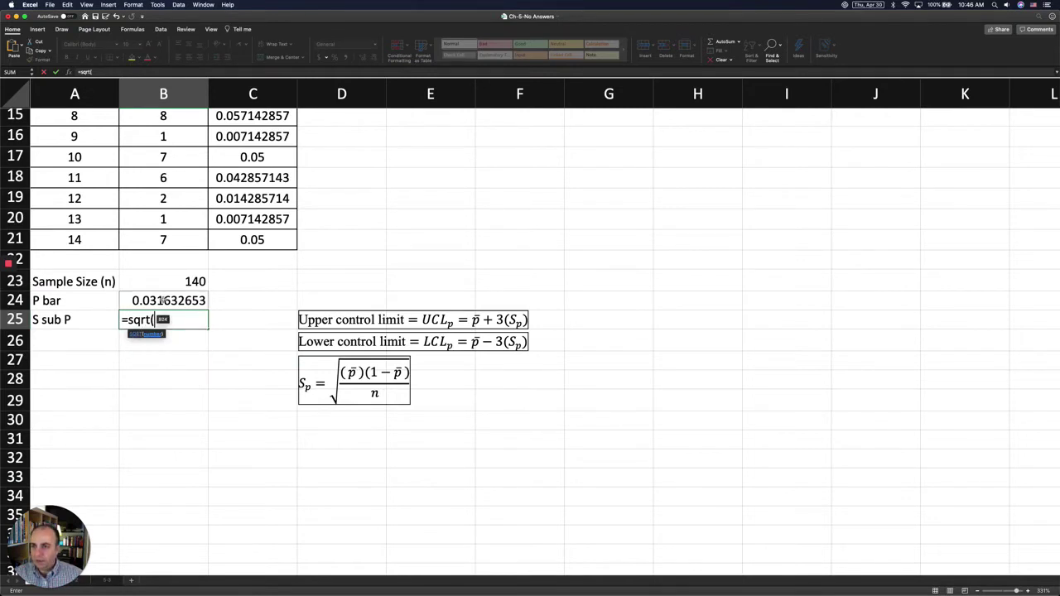
{"action": "left_click", "coordinate": [163, 301]}
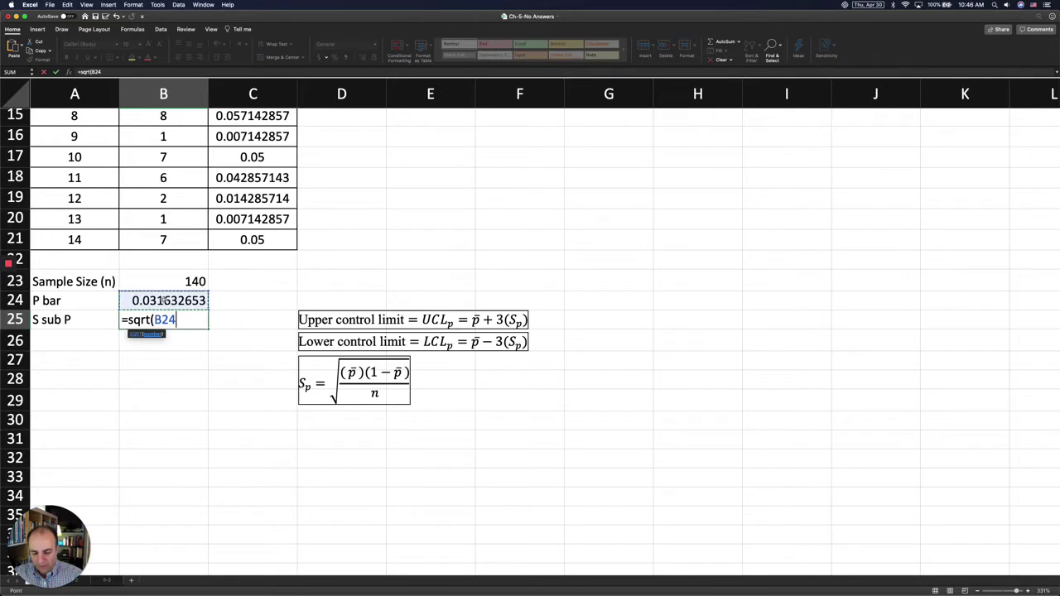
{"action": "type", "text": "*("}
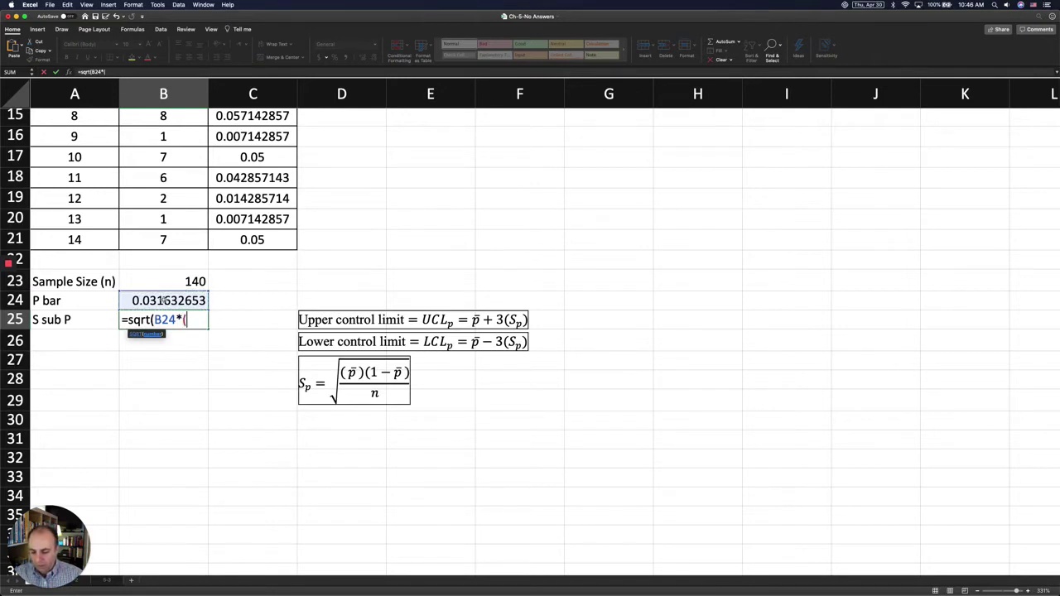
{"action": "type", "text": "1-"}
{"action": "left_click", "coordinate": [170, 301]}
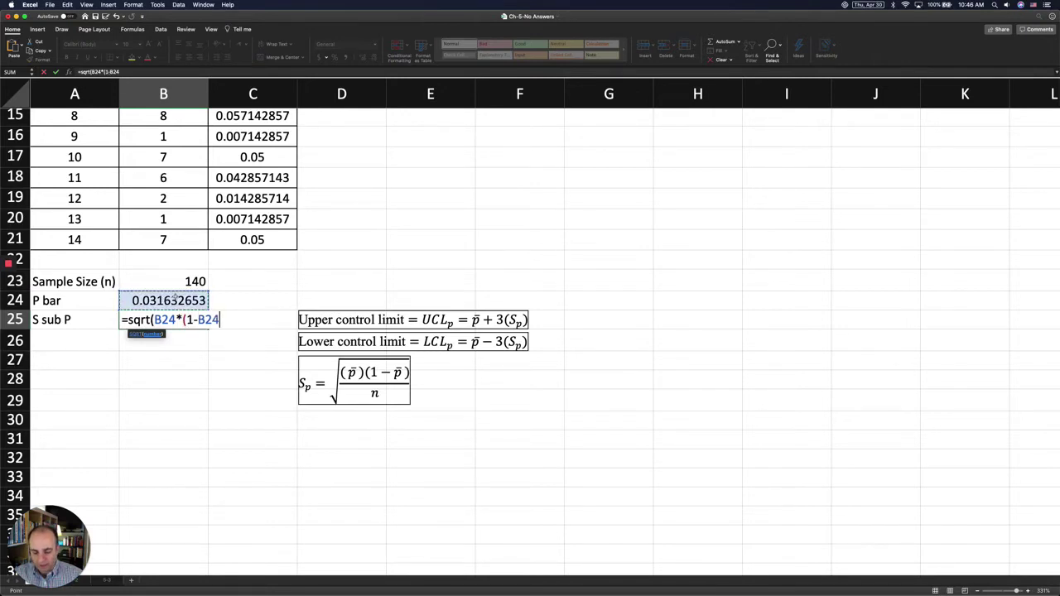
{"action": "type", "text": ")/"}
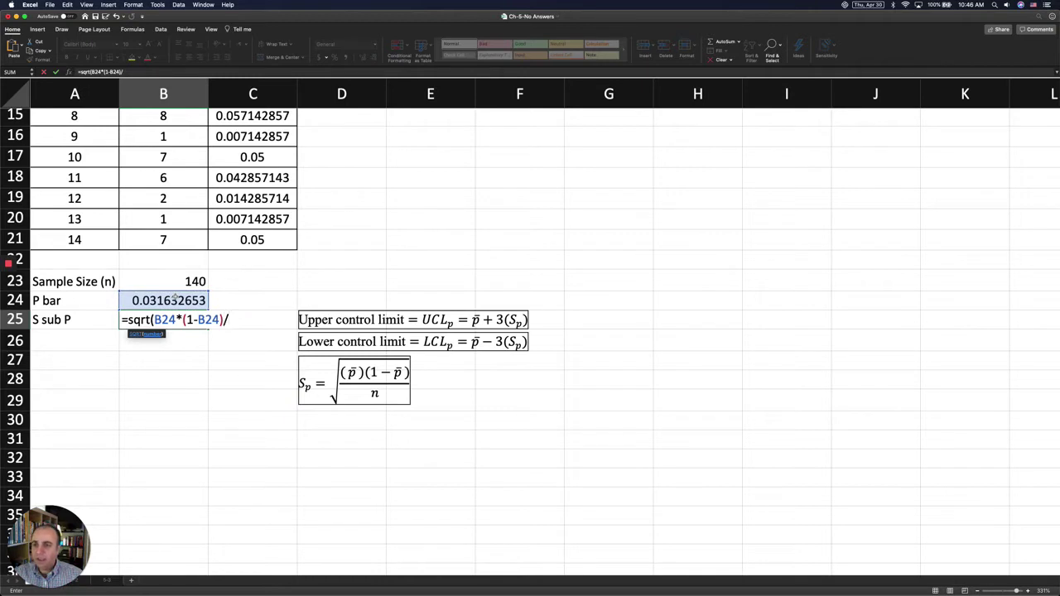
{"action": "left_click", "coordinate": [183, 286]}
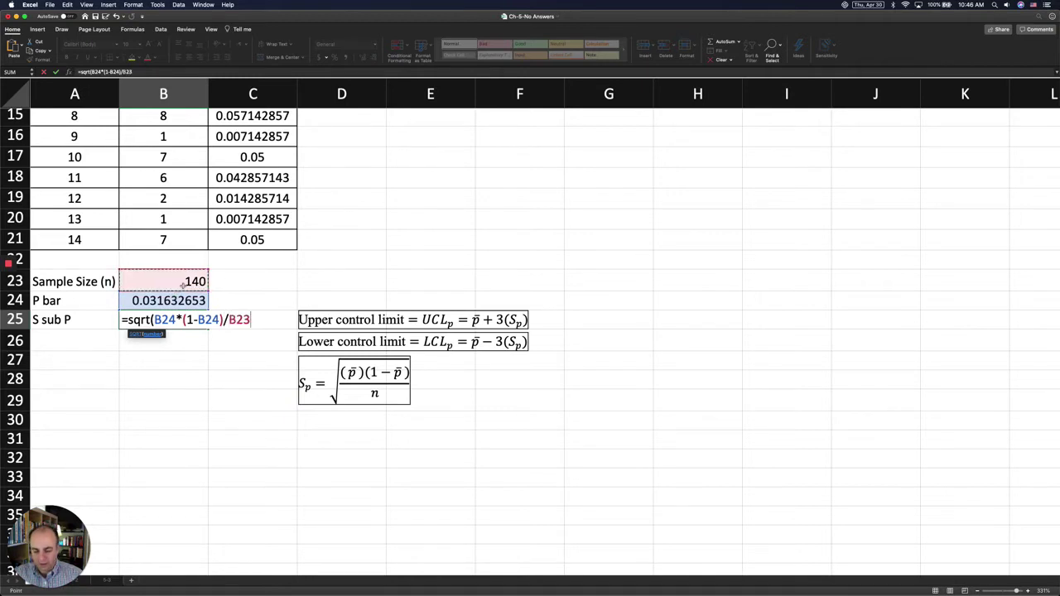
{"action": "type", "text": ")"}
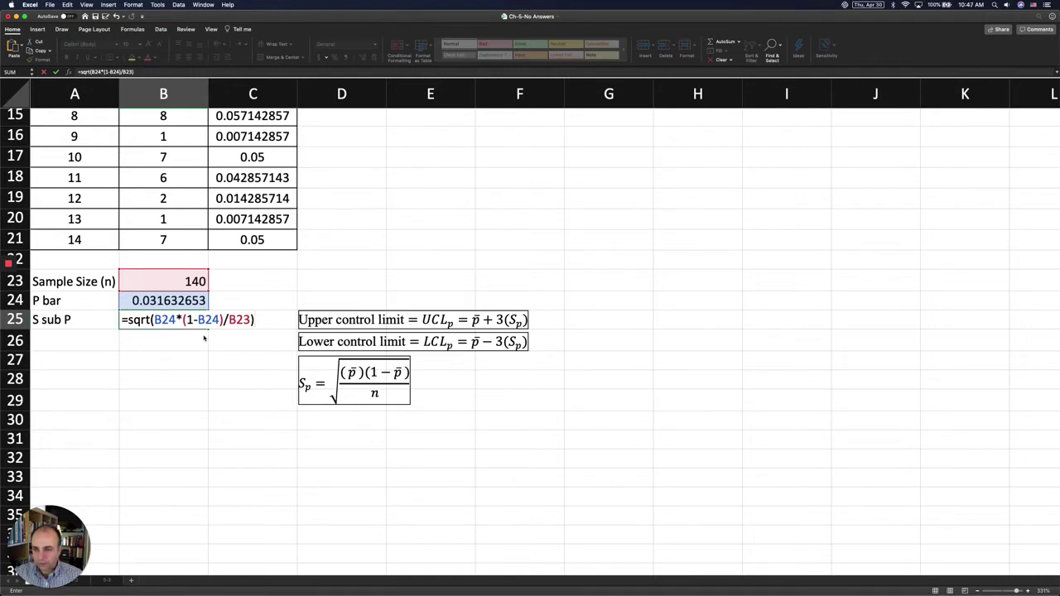
{"action": "key", "text": "Return"}
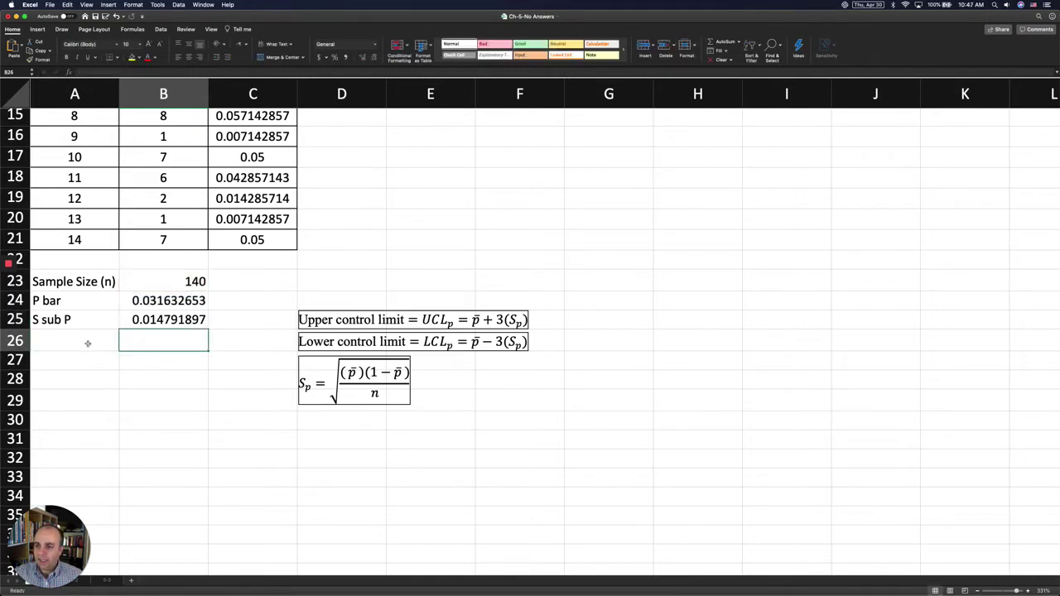
- Label cells A26 and A27 "UCL p" and "LCL p" beneath the S sub P label
{"action": "left_click", "coordinate": [83, 341]}
{"action": "type", "text": "UC"}
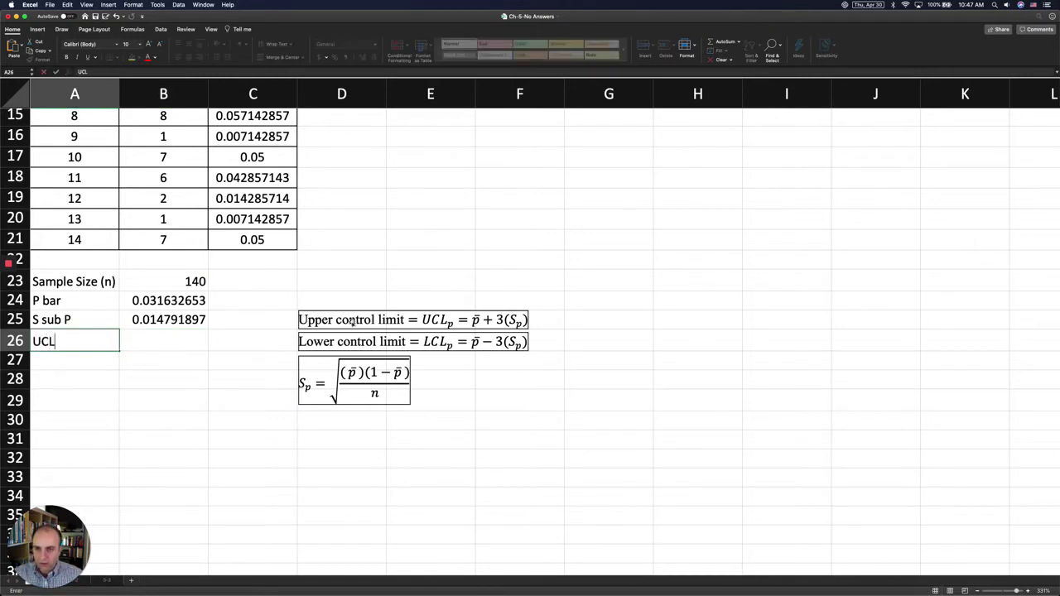
{"action": "type", "text": "L"}
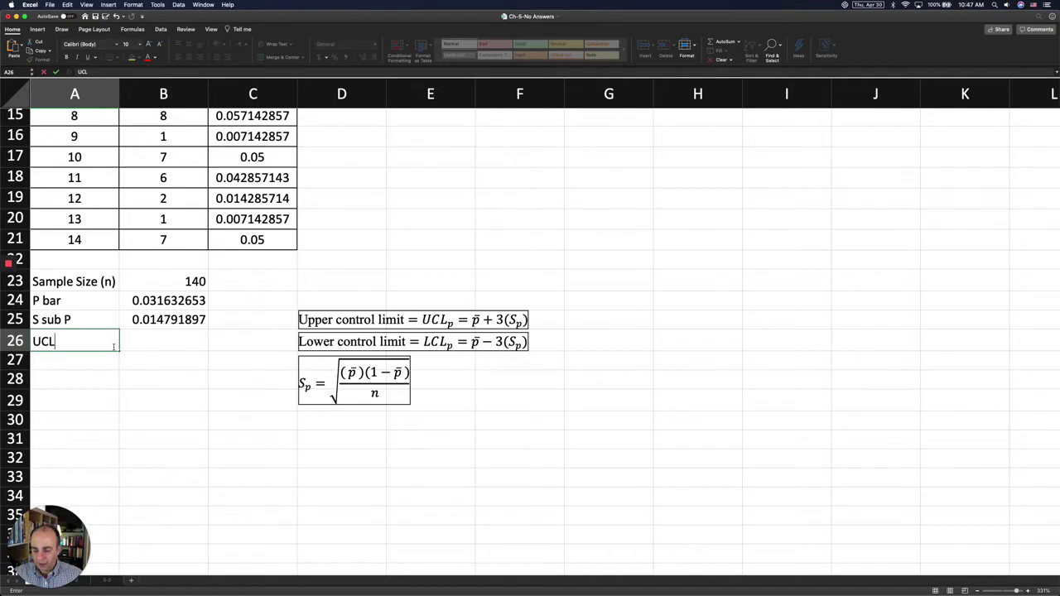
{"action": "type", "text": " p"}
{"action": "key", "text": "Return"}
{"action": "type", "text": "LCL p"}
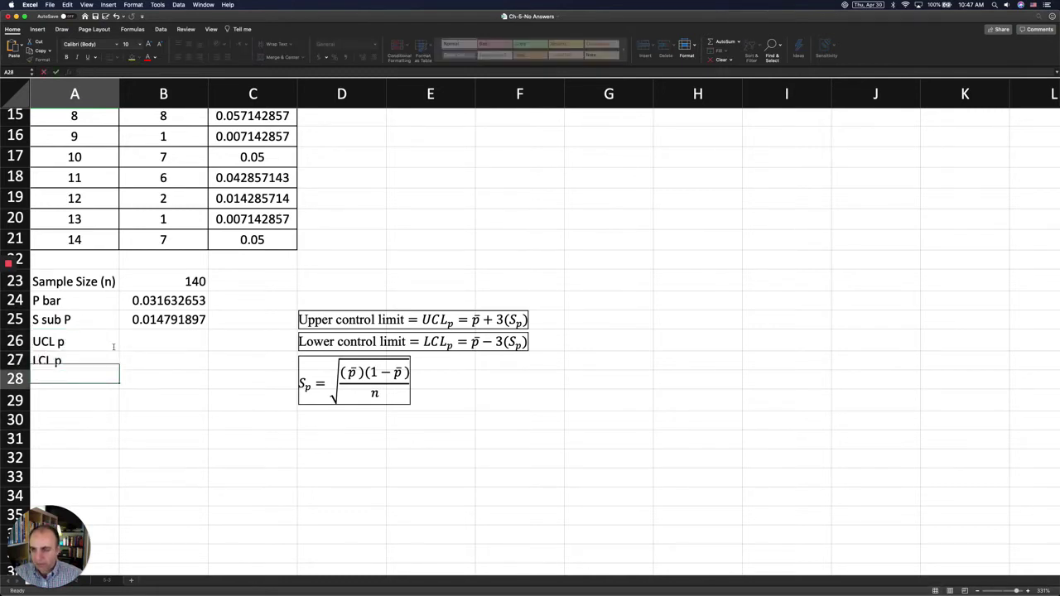
{"action": "key", "text": "Return"}
- Calculate the upper control limit in B26 with =B24+3*B25 and the lower control limit in B27 with =B24-3*B25
{"action": "left_click", "coordinate": [155, 343]}
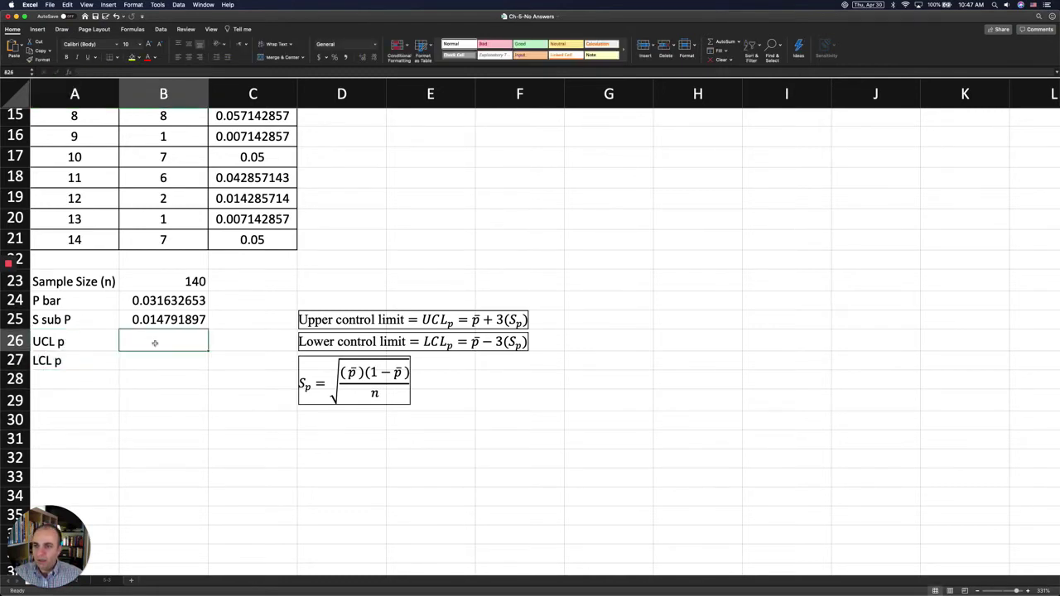
{"action": "type", "text": "="}
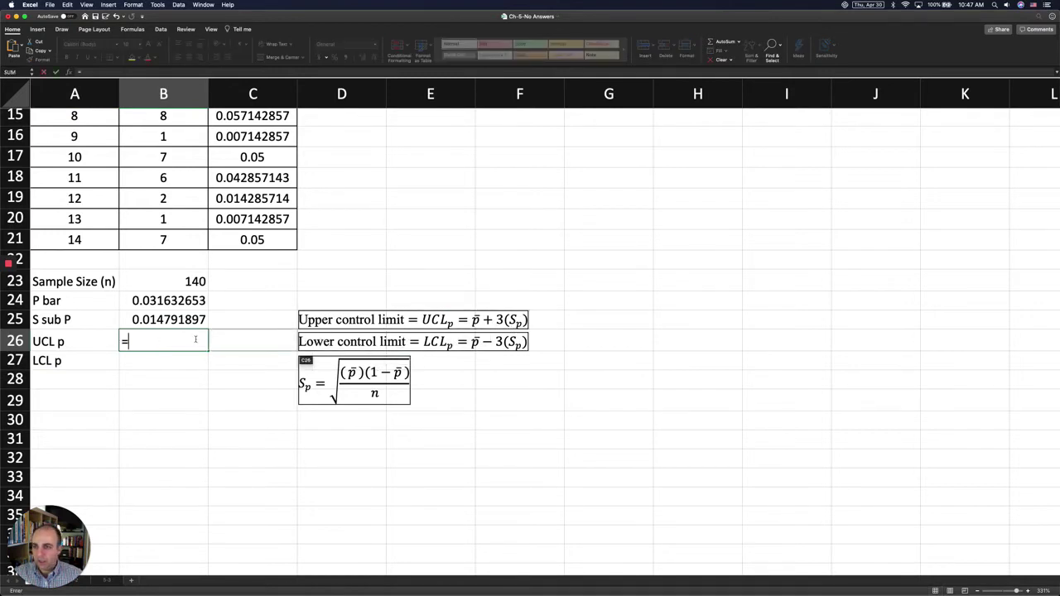
{"action": "left_click", "coordinate": [166, 303]}
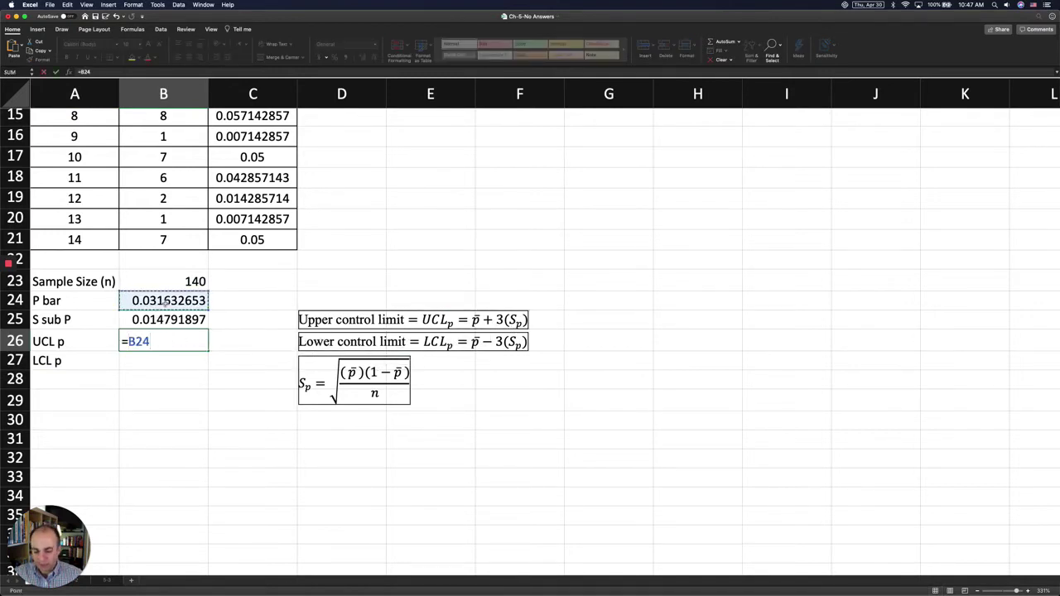
{"action": "type", "text": "+3"}
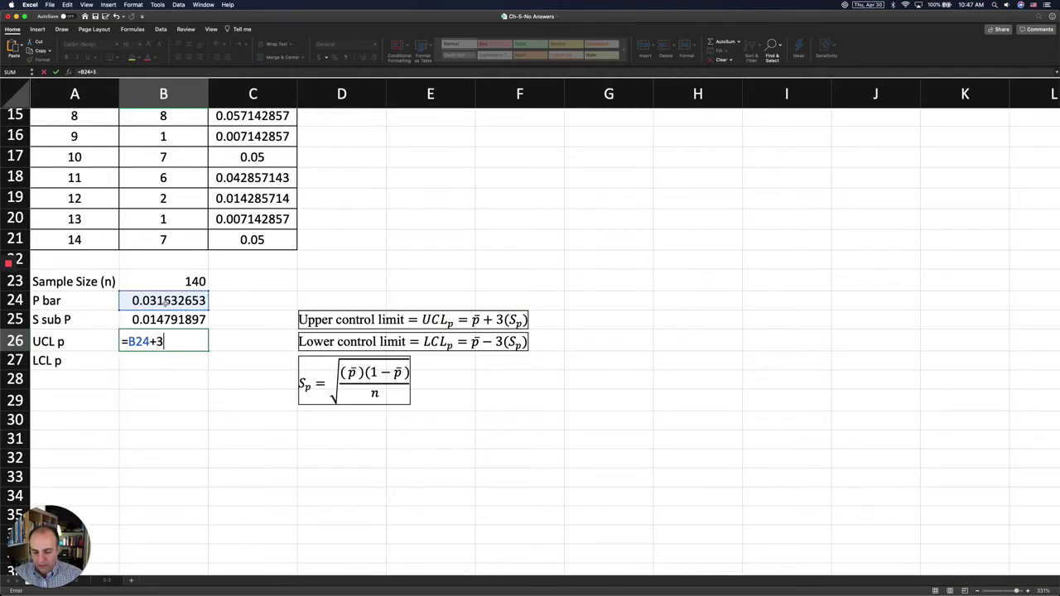
{"action": "type", "text": "*"}
{"action": "left_click", "coordinate": [167, 317]}
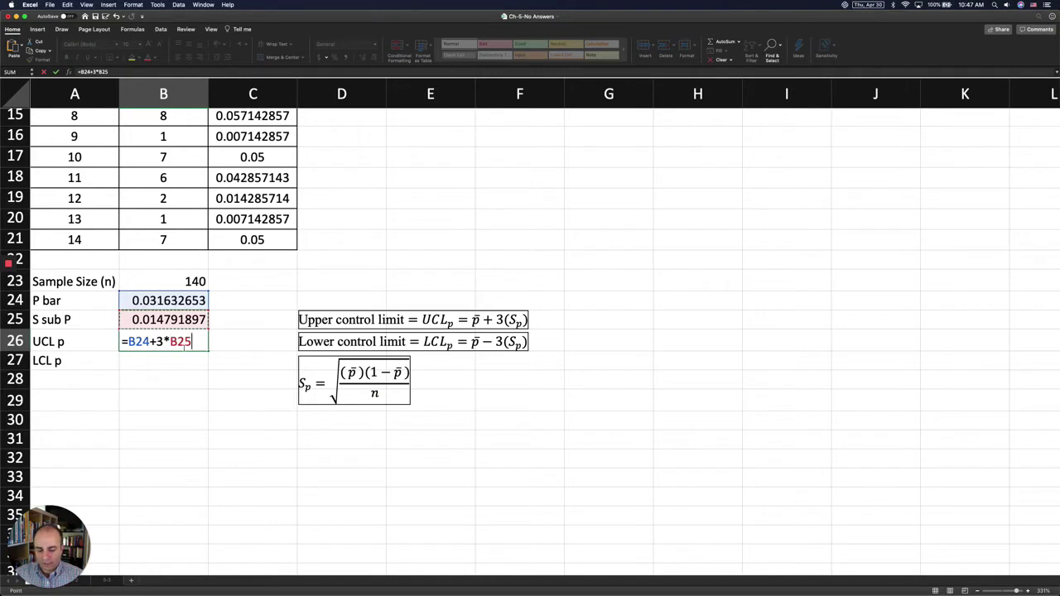
{"action": "key", "text": "Return"}
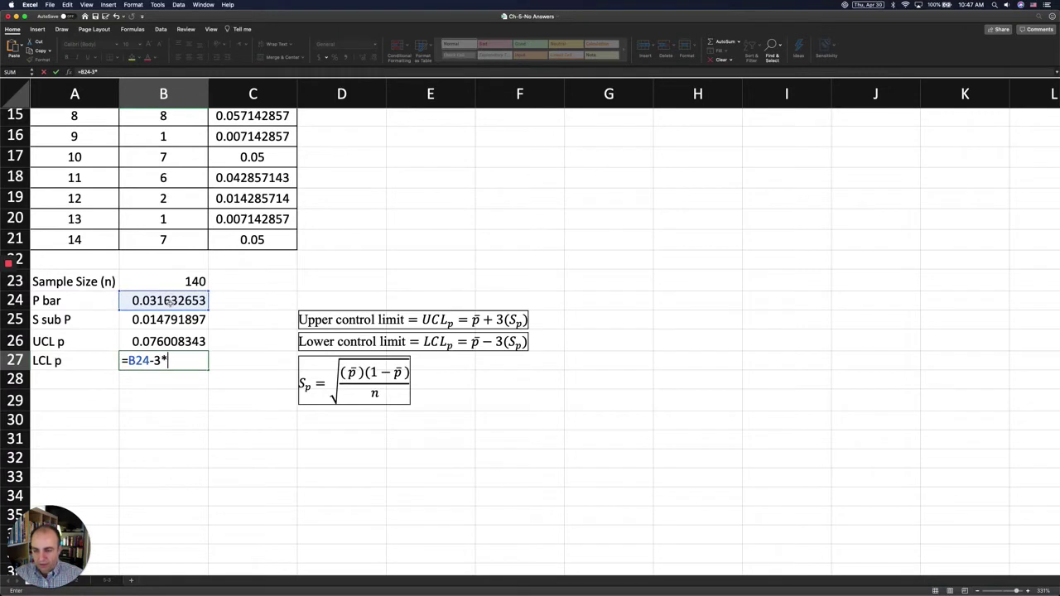
{"action": "left_click", "coordinate": [156, 320]}
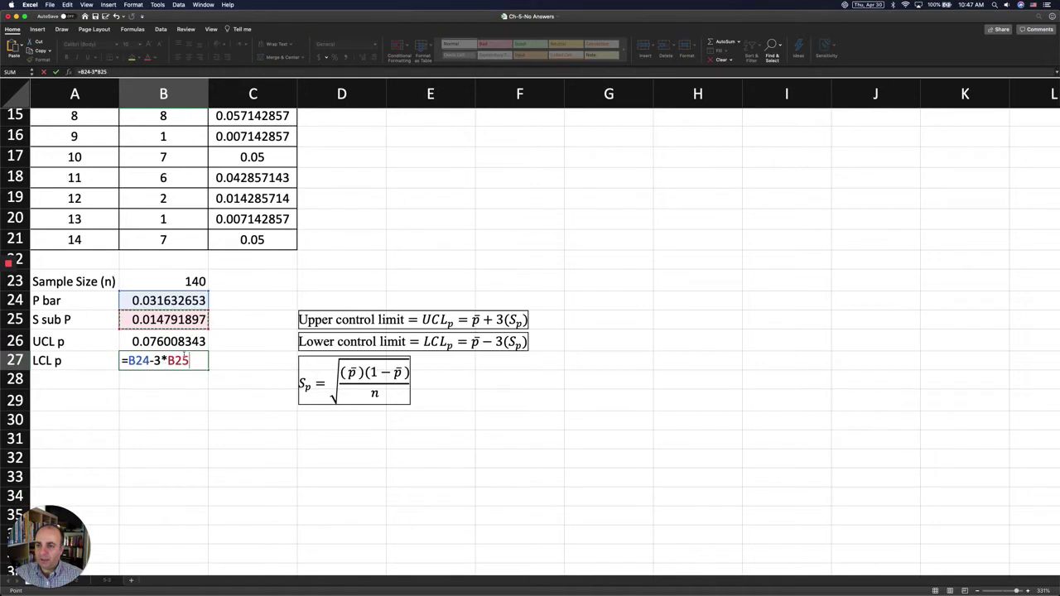
{"action": "key", "text": "Return"}
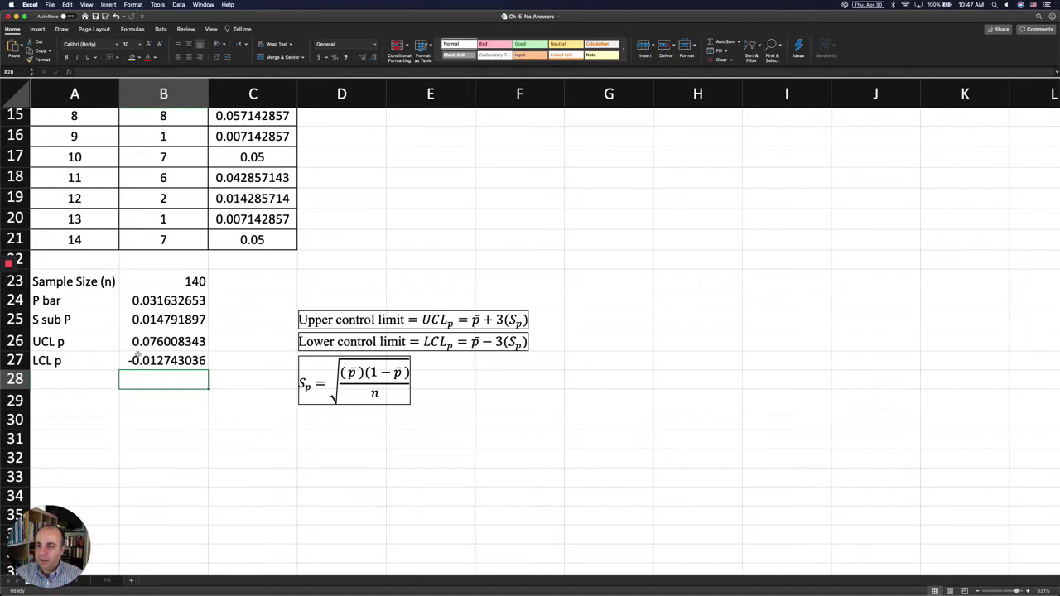
- Add the note "Assume 0" in C27 beside the lower control limit and format it in bold red
{"action": "left_click", "coordinate": [219, 362]}
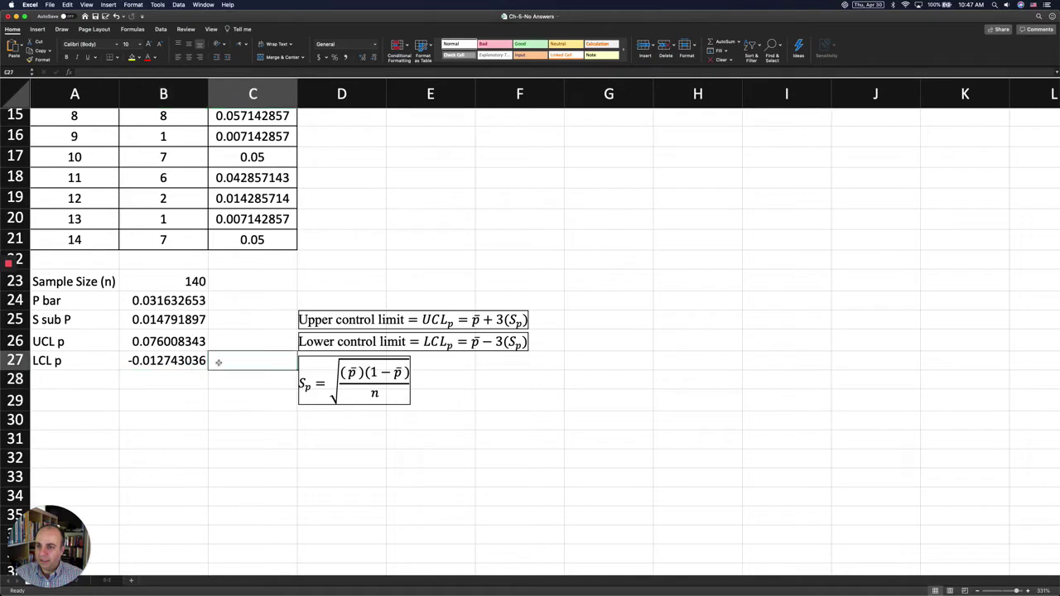
{"action": "type", "text": "Assume "}
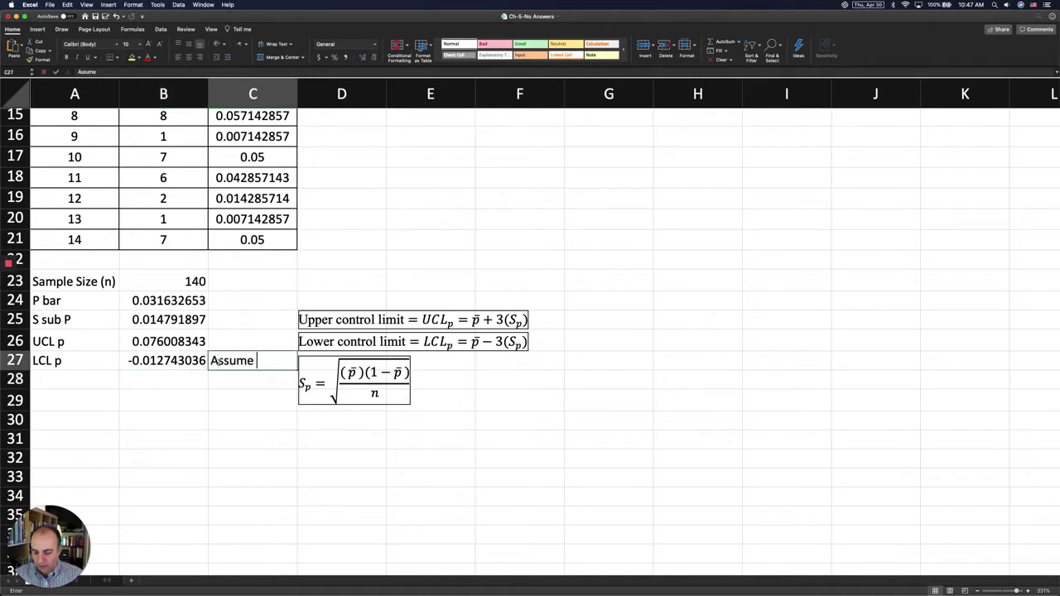
{"action": "type", "text": "0"}
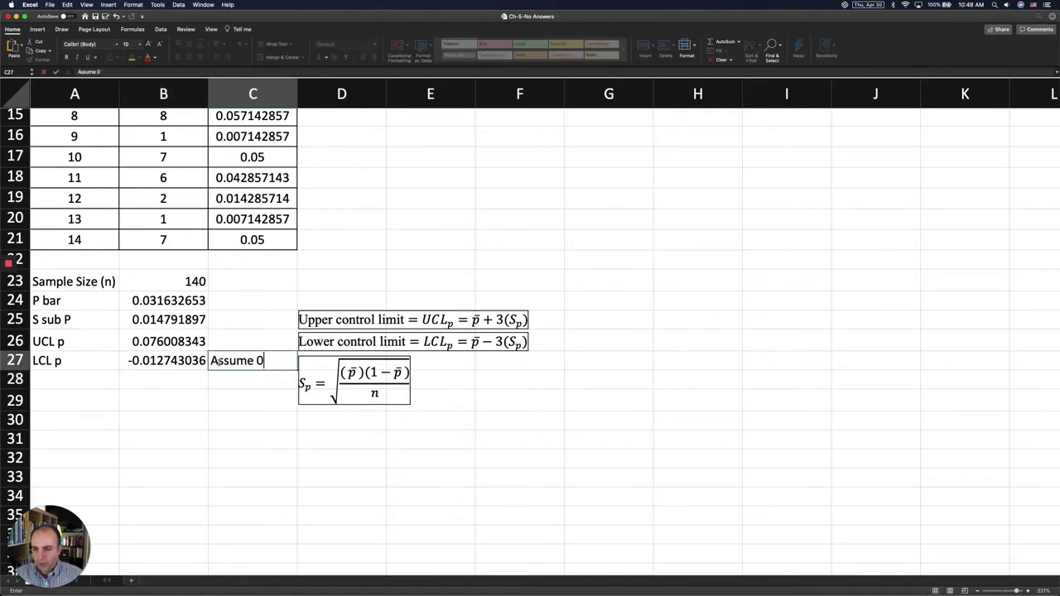
{"action": "key", "text": "Return"}
{"action": "left_click", "coordinate": [219, 362]}
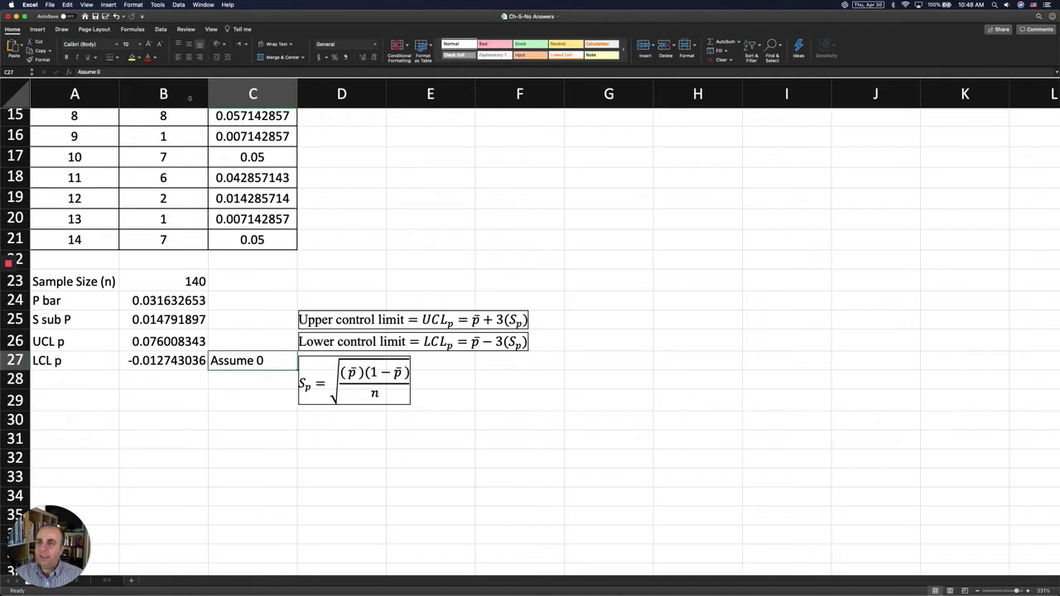
{"action": "left_click", "coordinate": [189, 376]}
- Add the column header "UCL p" in D7, beside the P value header
{"action": "scroll", "coordinate": [237, 371], "scroll_direction": "up", "scroll_amount": 2}
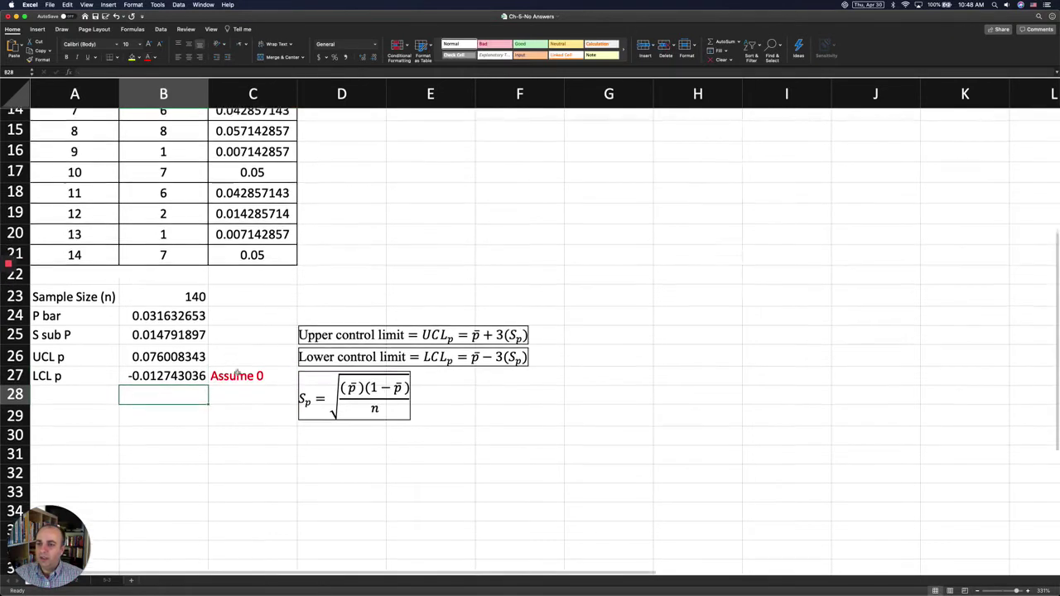
{"action": "scroll", "coordinate": [237, 372], "scroll_direction": "up", "scroll_amount": 4}
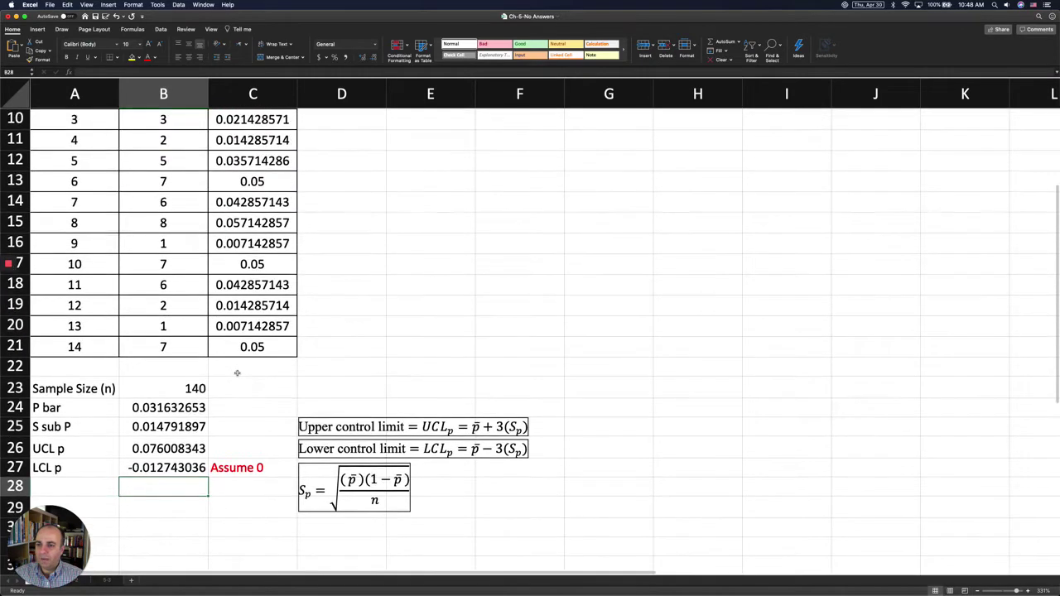
{"action": "scroll", "coordinate": [237, 373], "scroll_direction": "down", "scroll_amount": 1}
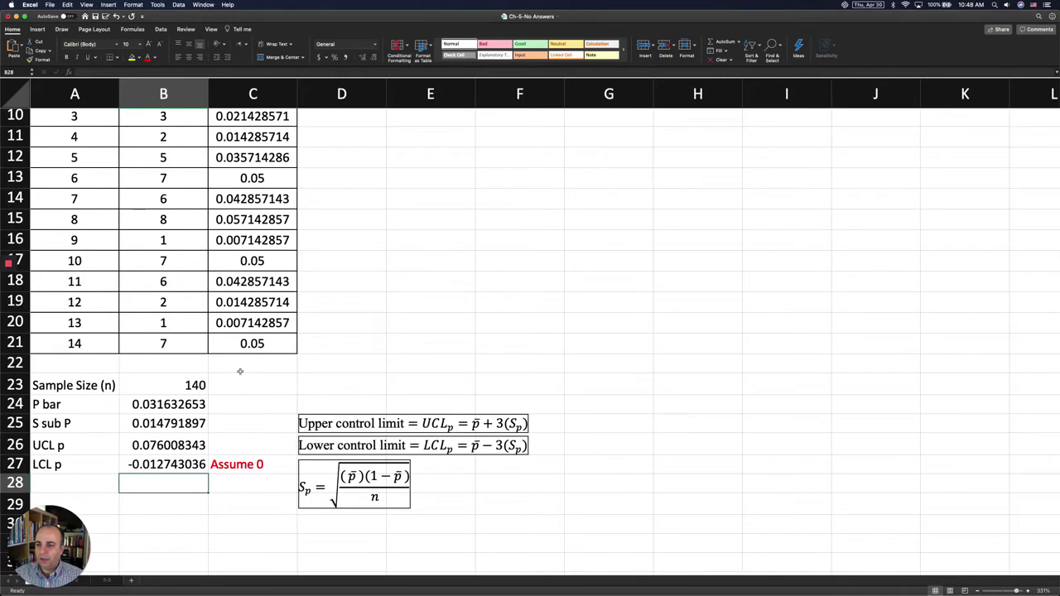
{"action": "scroll", "coordinate": [239, 371], "scroll_direction": "up", "scroll_amount": 6}
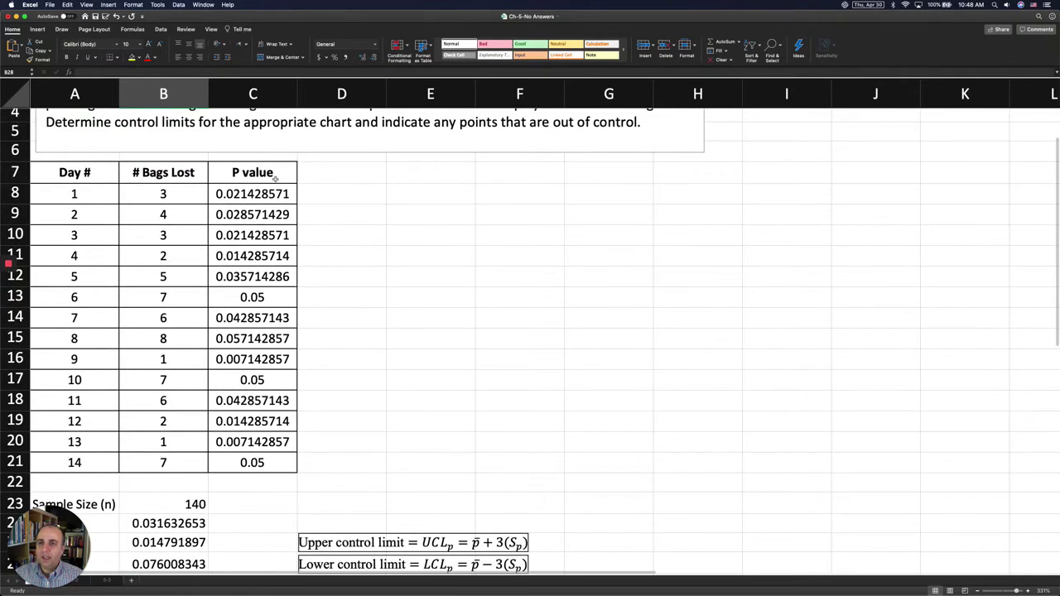
{"action": "left_click", "coordinate": [275, 178]}
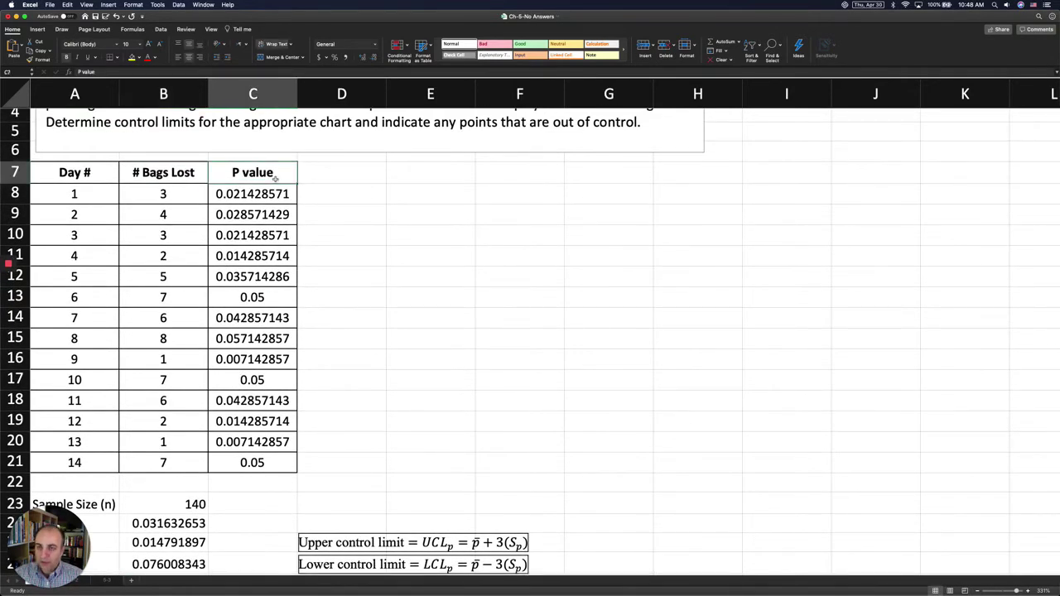
{"action": "left_click", "coordinate": [315, 172]}
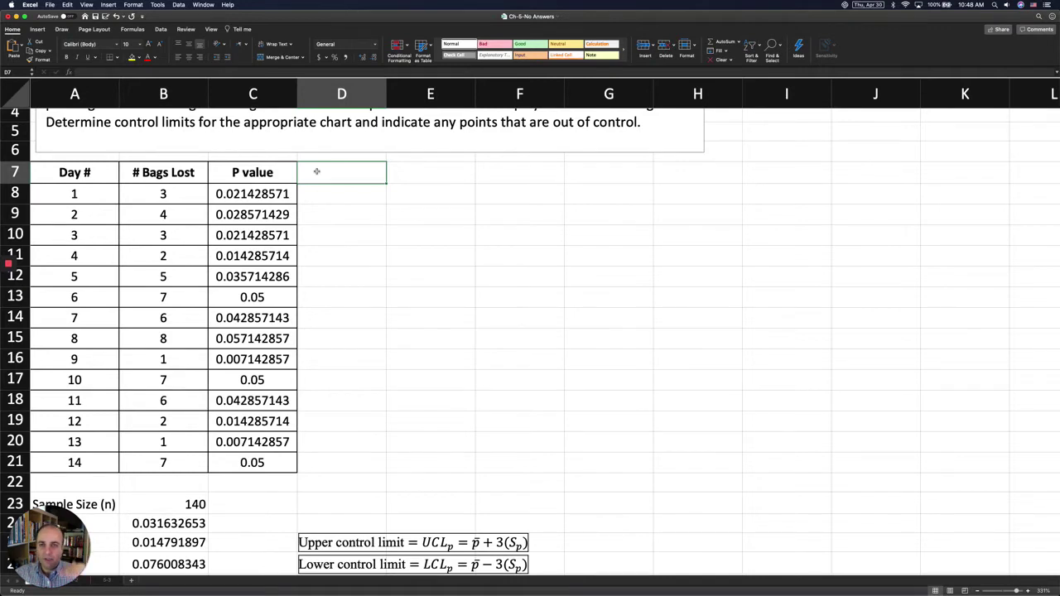
{"action": "type", "text": "U"}
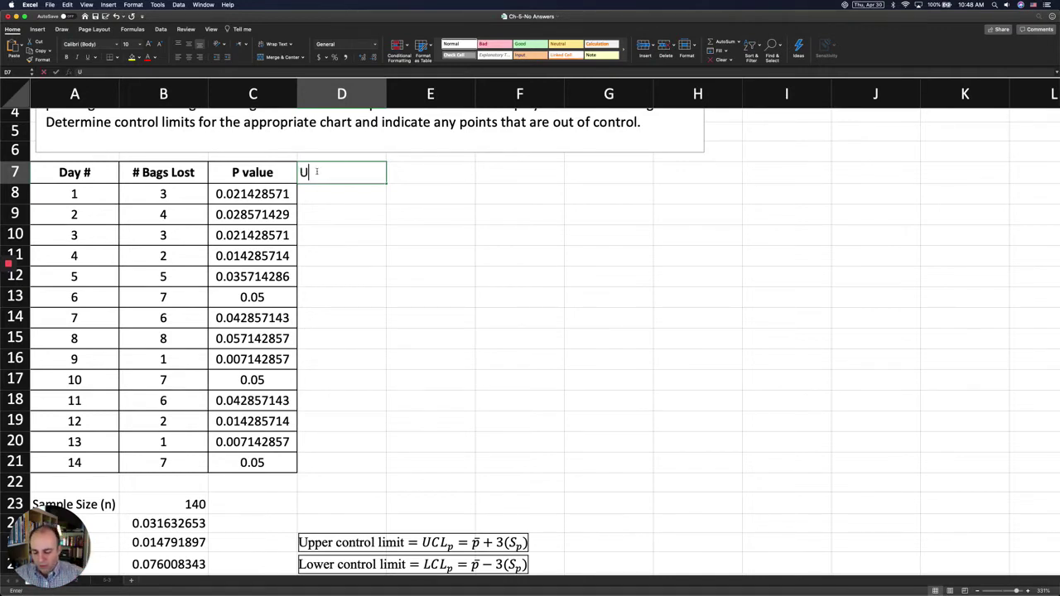
{"action": "type", "text": "CL p"}
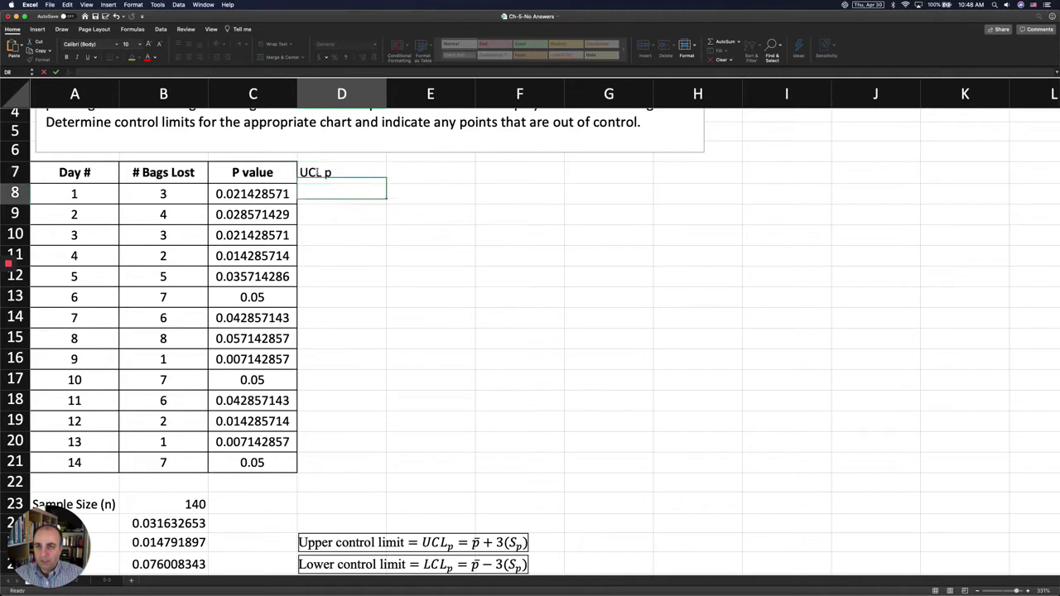
- Add the column headers "LCL p" in E7 and "P bar" in F7
{"action": "left_click", "coordinate": [406, 175]}
{"action": "type", "text": "LC"}
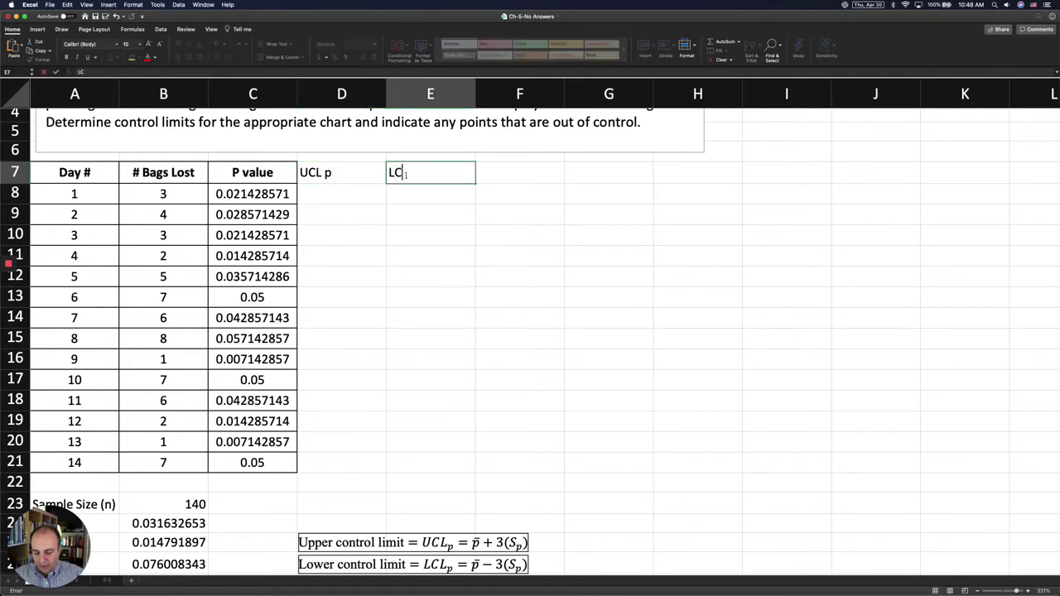
{"action": "type", "text": "L p"}
{"action": "key", "text": "Return"}
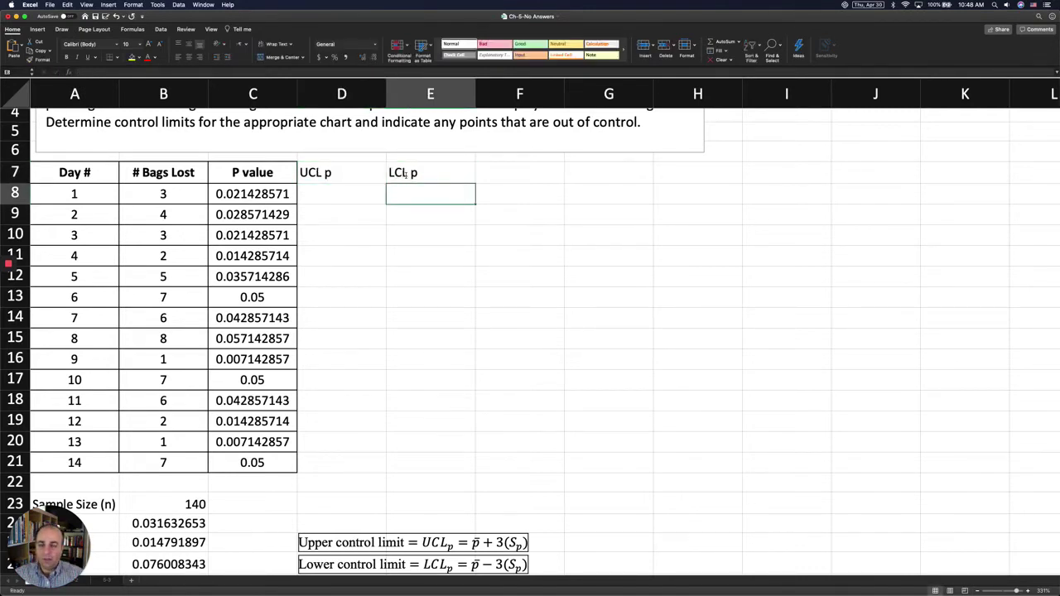
{"action": "left_click", "coordinate": [496, 167]}
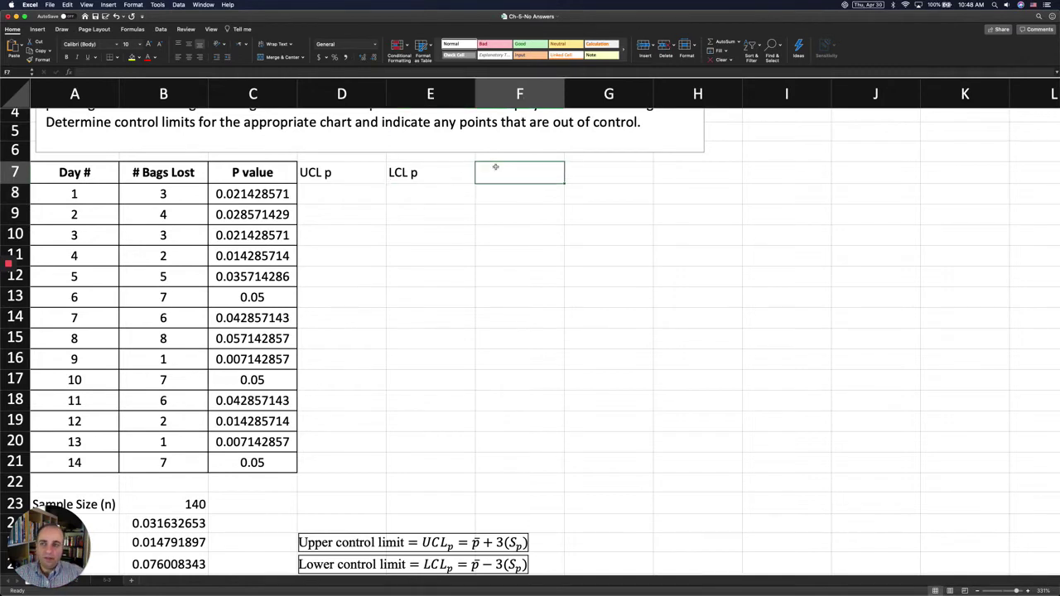
{"action": "type", "text": "P bar"}
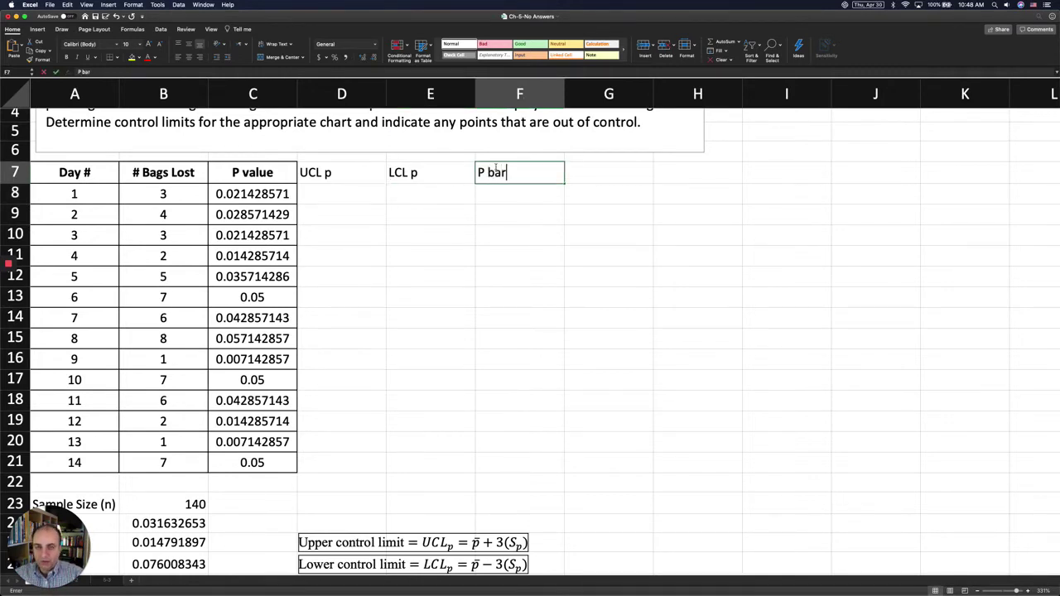
{"action": "key", "text": "Return"}
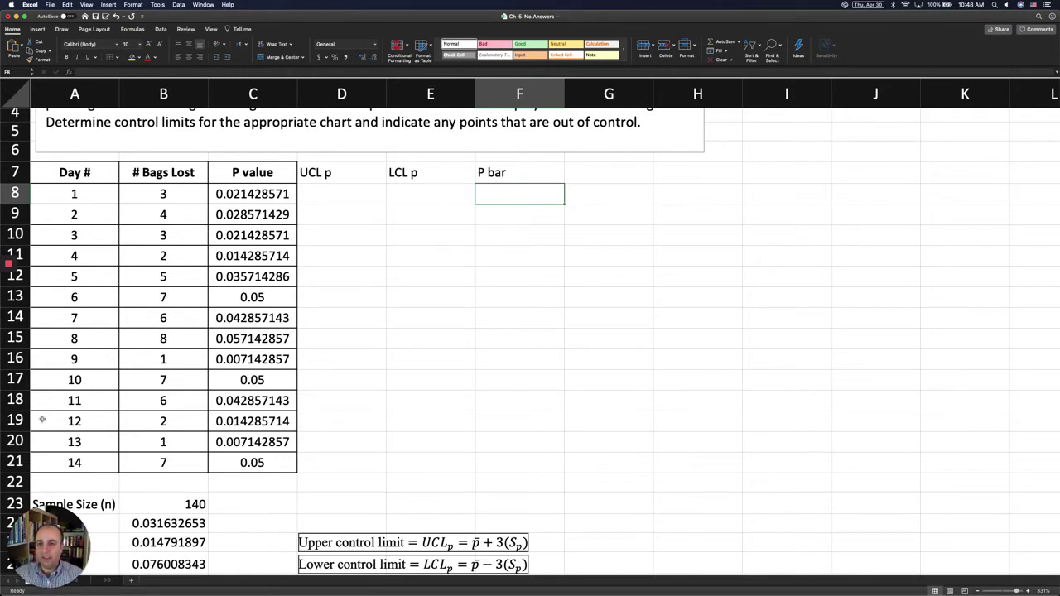
- Copy the upper control limit from B26 and paste it as a value only into D8
{"action": "scroll", "coordinate": [119, 400], "scroll_direction": "down", "scroll_amount": 3}
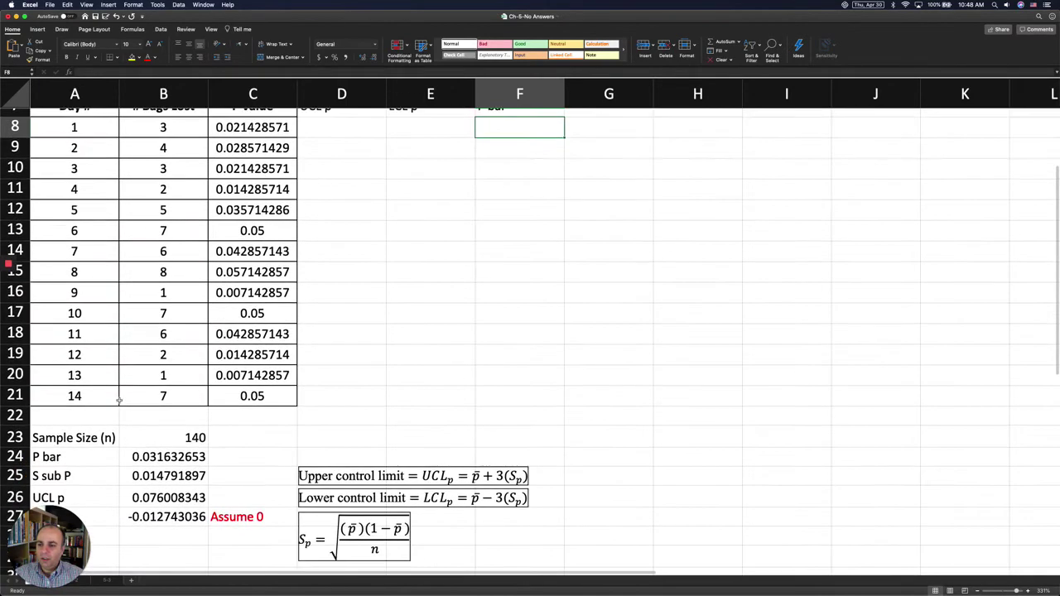
{"action": "scroll", "coordinate": [187, 474], "scroll_direction": "down", "scroll_amount": 1}
{"action": "left_click", "coordinate": [175, 472]}
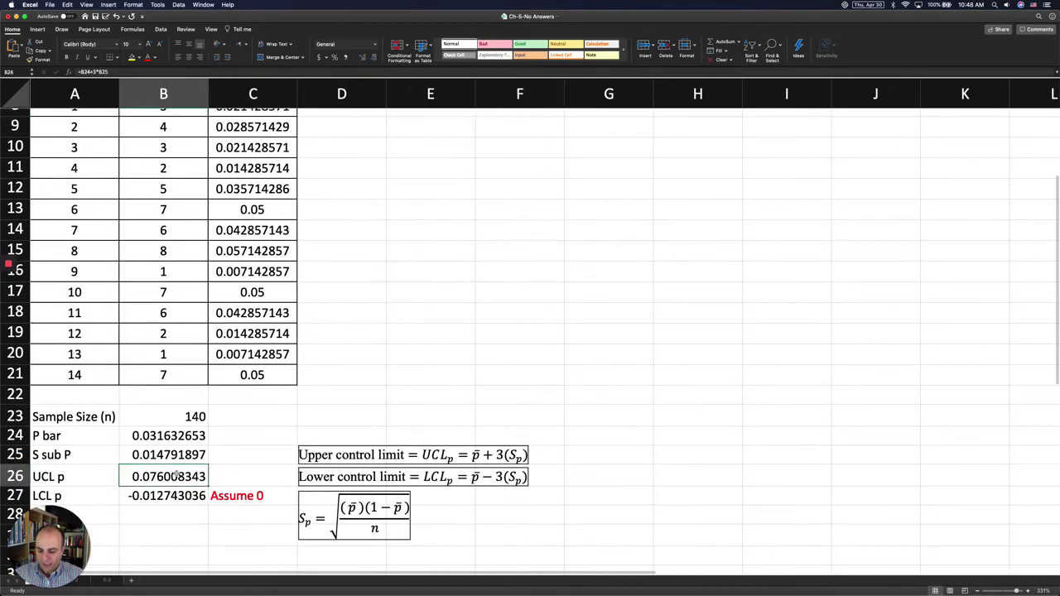
{"action": "key", "text": "super+c"}
{"action": "scroll", "coordinate": [336, 325], "scroll_direction": "up", "scroll_amount": 8}
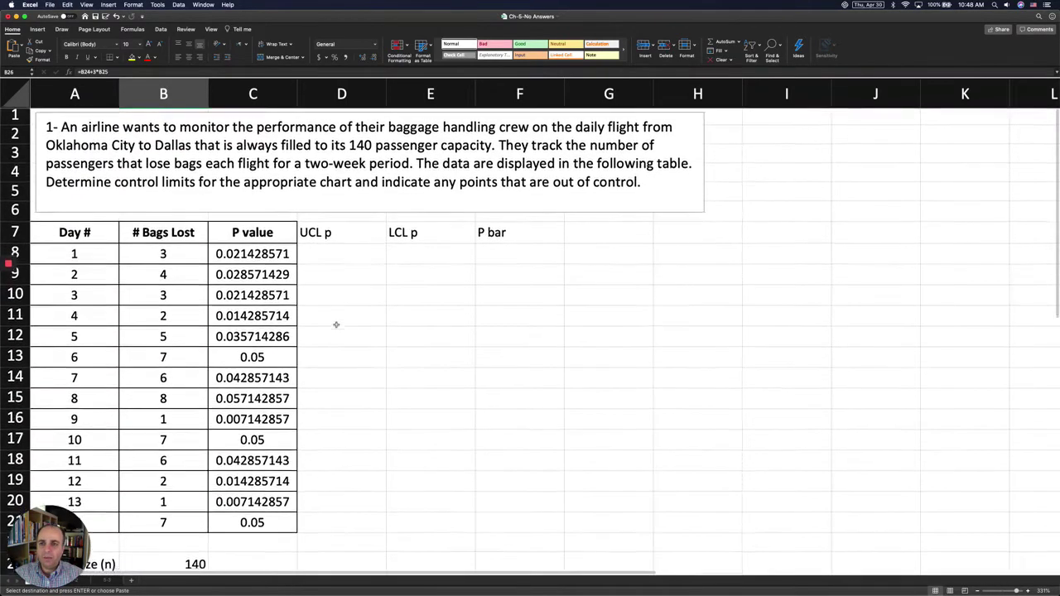
{"action": "scroll", "coordinate": [336, 324], "scroll_direction": "down", "scroll_amount": 1}
{"action": "right_click", "coordinate": [354, 236]}
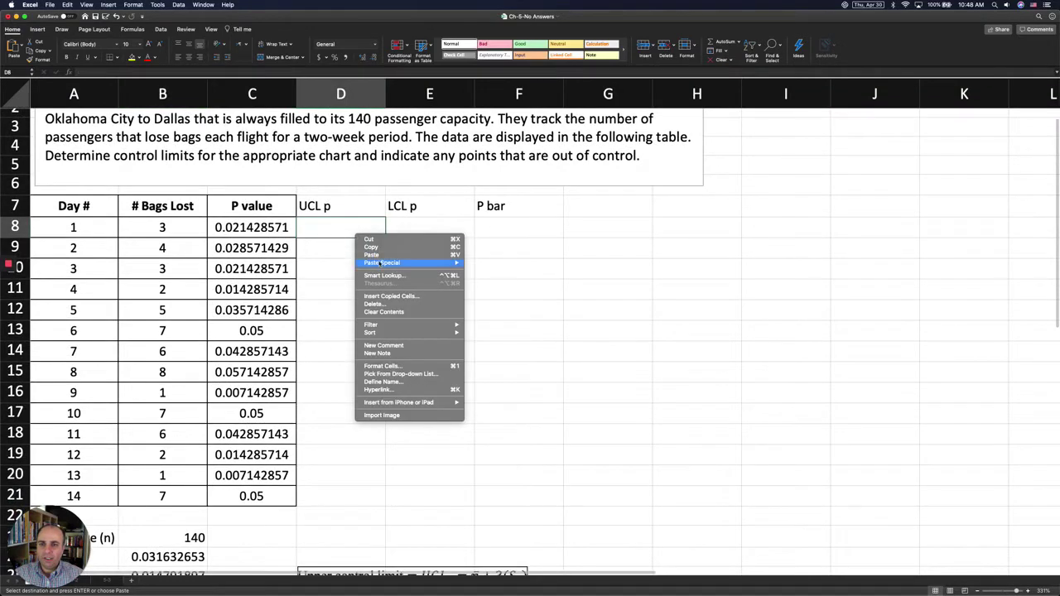
{"action": "mouse_move", "coordinate": [381, 264]}
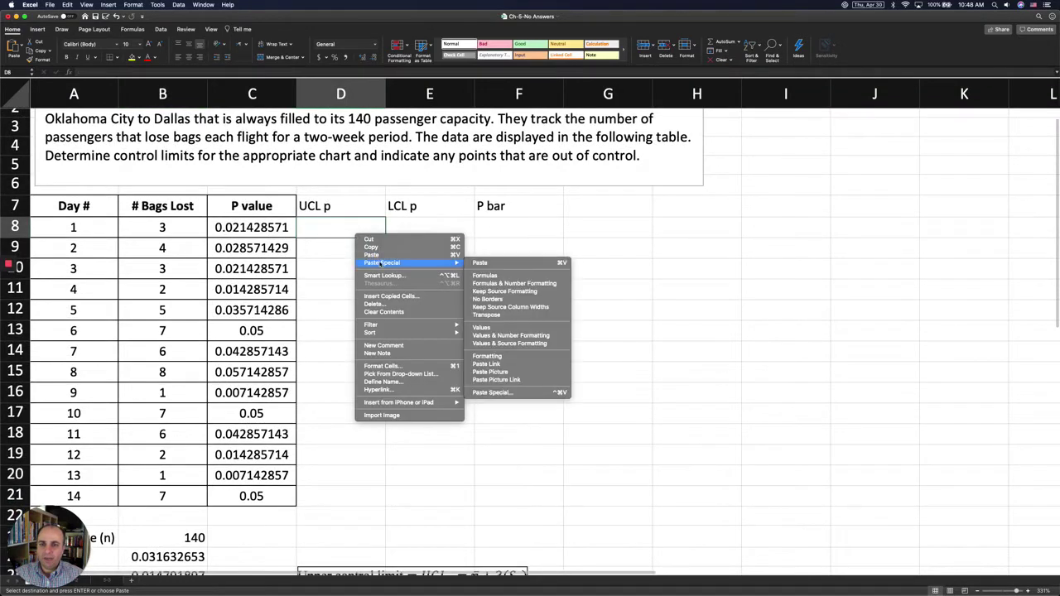
{"action": "left_click", "coordinate": [488, 329]}
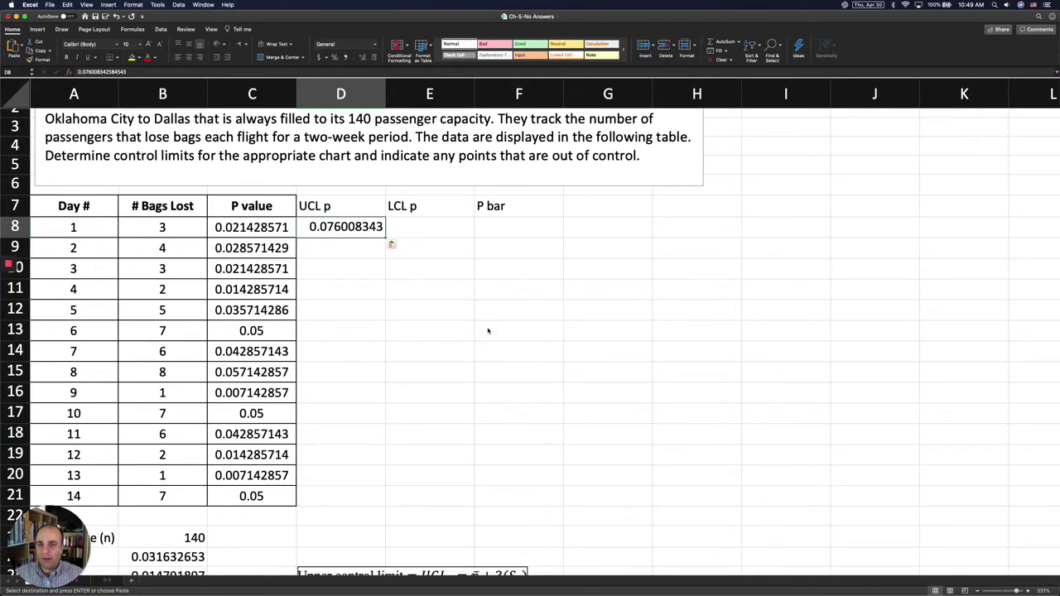
- Enter 0 as the lower control limit for day 1 in E8
{"action": "scroll", "coordinate": [372, 260], "scroll_direction": "down", "scroll_amount": 1}
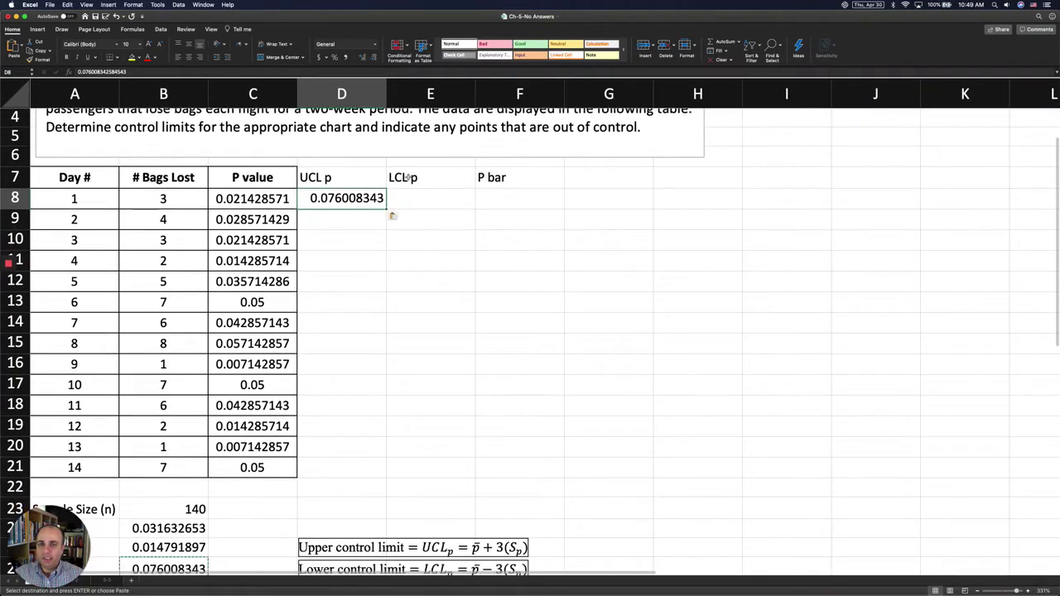
{"action": "scroll", "coordinate": [393, 216], "scroll_direction": "down", "scroll_amount": 2}
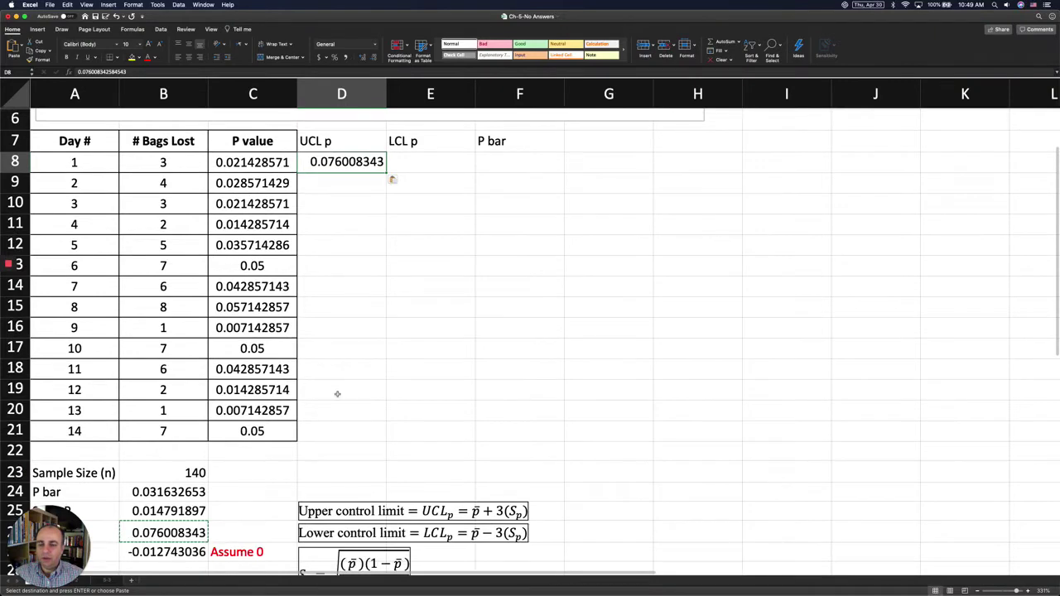
{"action": "scroll", "coordinate": [353, 356], "scroll_direction": "up", "scroll_amount": 2}
{"action": "left_click", "coordinate": [431, 201]}
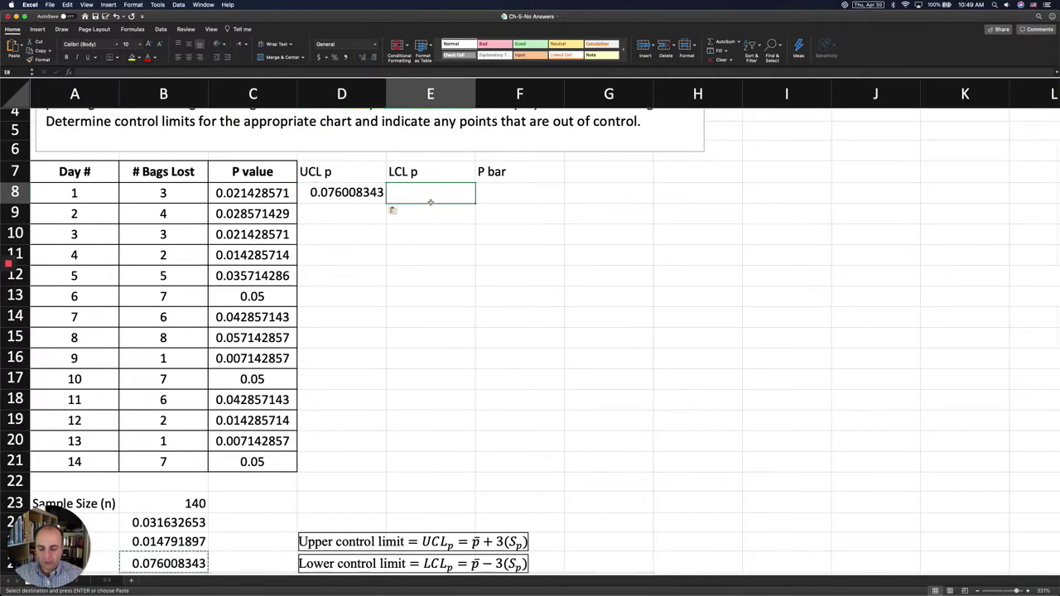
{"action": "type", "text": "0"}
{"action": "key", "text": "Return"}
- Copy the P bar result from B24 and paste it as a value only into F8
{"action": "scroll", "coordinate": [320, 293], "scroll_direction": "down", "scroll_amount": 4}
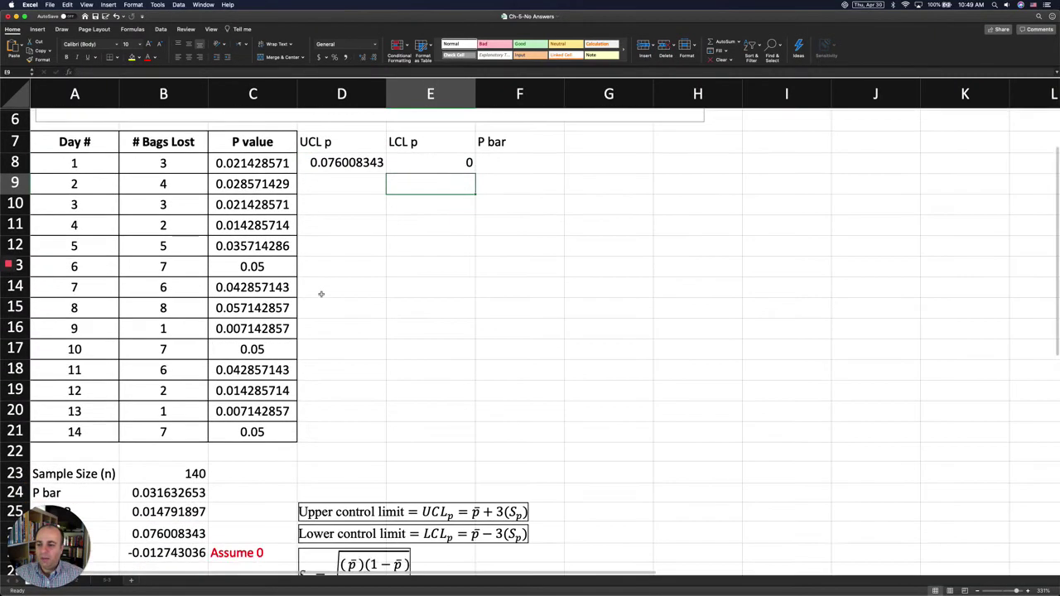
{"action": "left_click", "coordinate": [147, 445]}
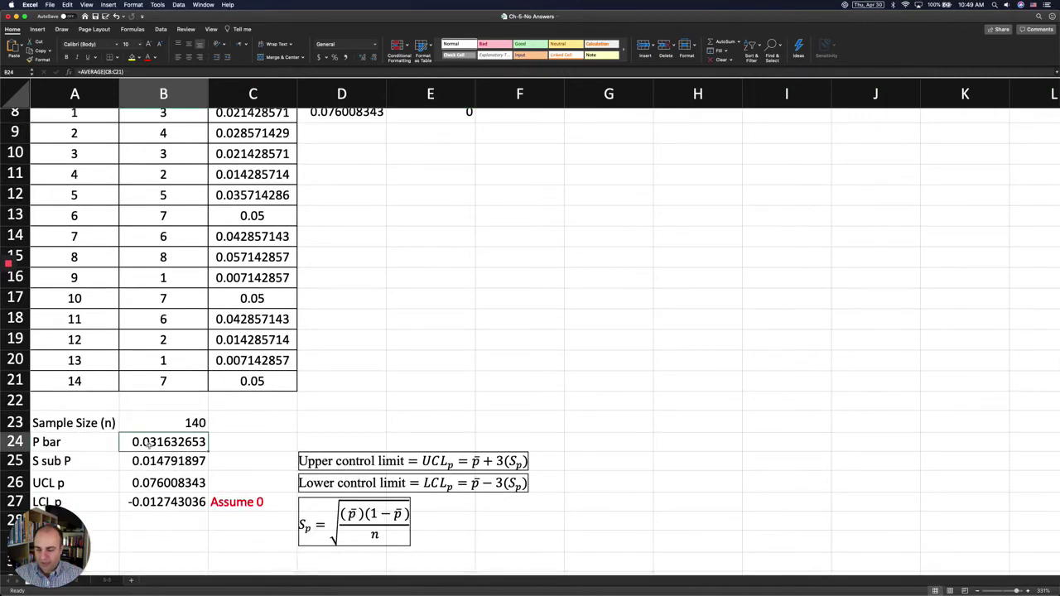
{"action": "key", "text": "super+c"}
{"action": "scroll", "coordinate": [305, 288], "scroll_direction": "up", "scroll_amount": 5}
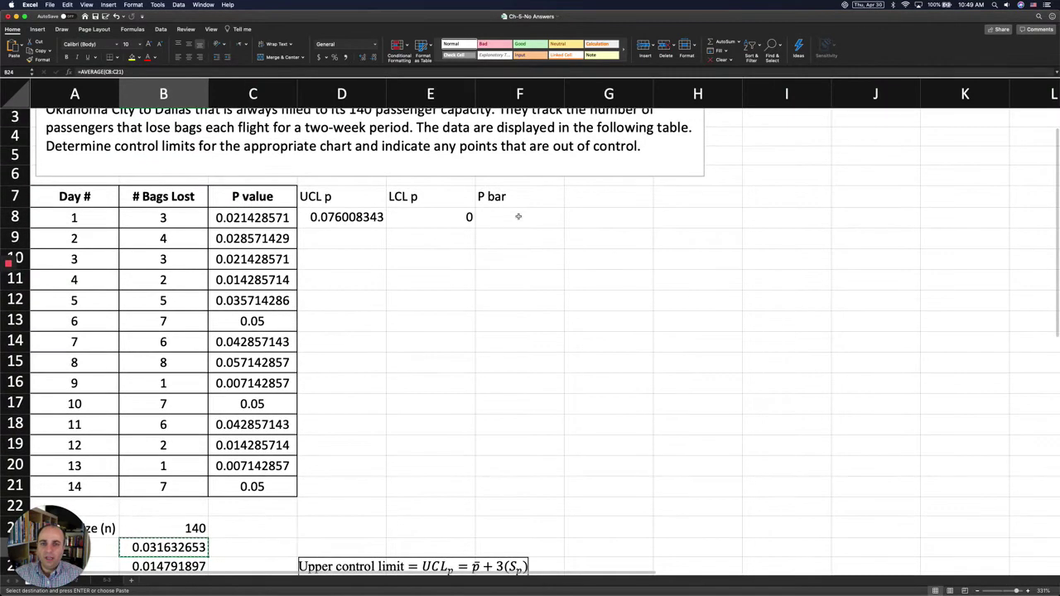
{"action": "right_click", "coordinate": [517, 215]}
{"action": "mouse_move", "coordinate": [554, 245]}
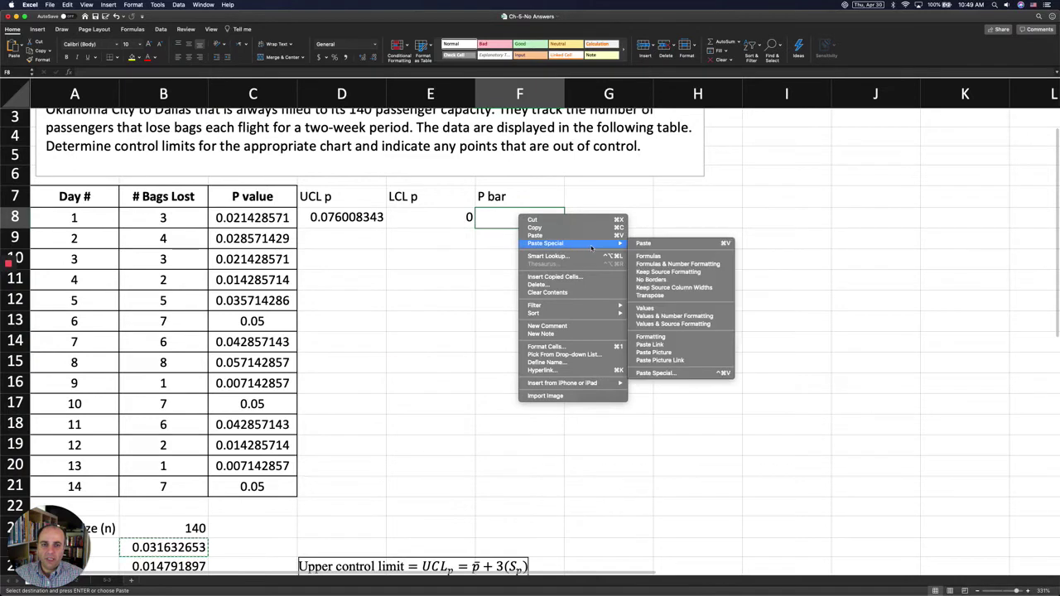
{"action": "left_click", "coordinate": [665, 310]}
- Fill the UCL p, LCL p and P bar values from D8:F8 down through row 21
{"action": "left_click", "coordinate": [483, 284]}
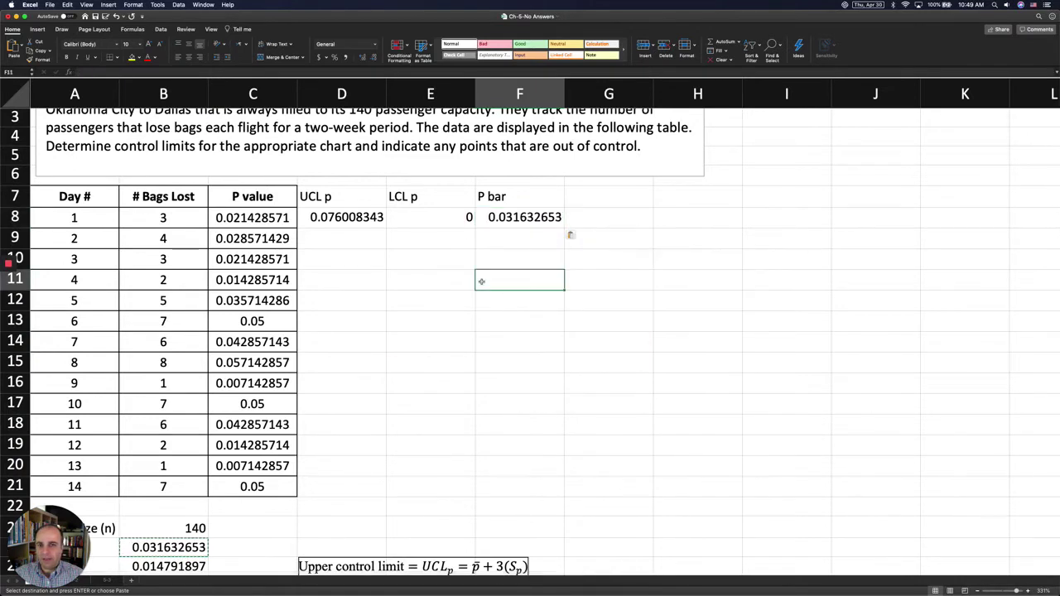
{"action": "scroll", "coordinate": [431, 263], "scroll_direction": "down", "scroll_amount": 1}
{"action": "left_click_drag", "start_coordinate": [347, 193], "coordinate": [529, 466]}
{"action": "left_click_drag", "start_coordinate": [401, 364], "coordinate": [401, 365]}
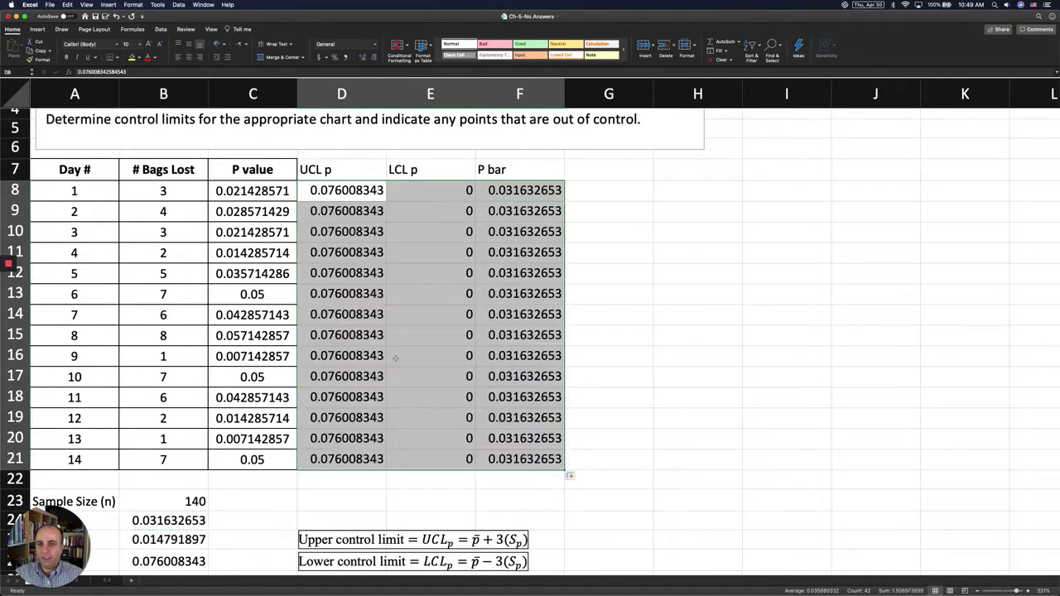
{"action": "left_click", "coordinate": [401, 361]}
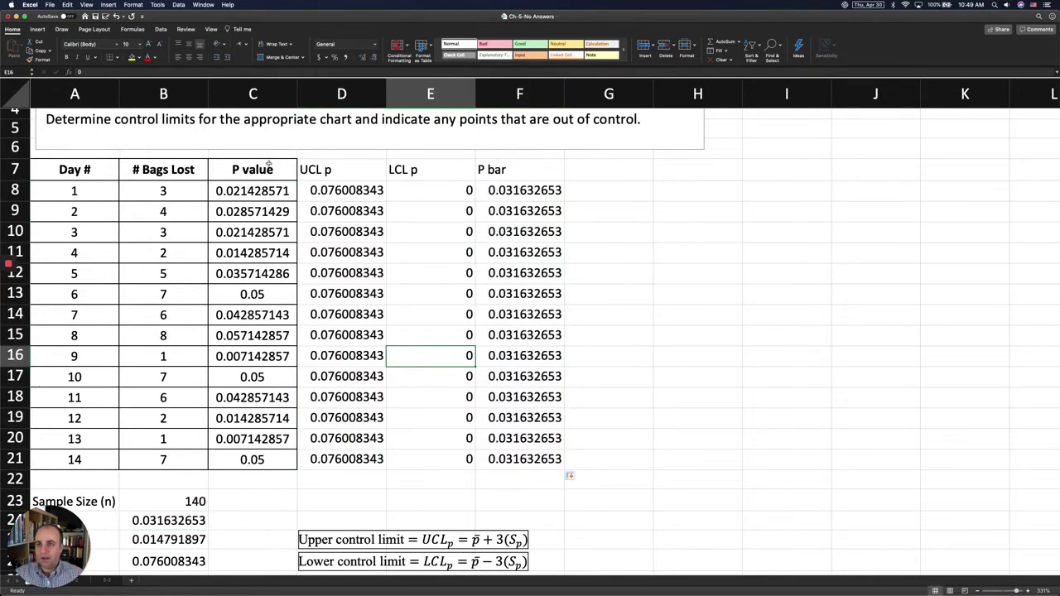
- Copy the formatting of the P value column C7:C21 onto the new columns D7:F21
{"action": "left_click_drag", "start_coordinate": [269, 166], "coordinate": [269, 459]}
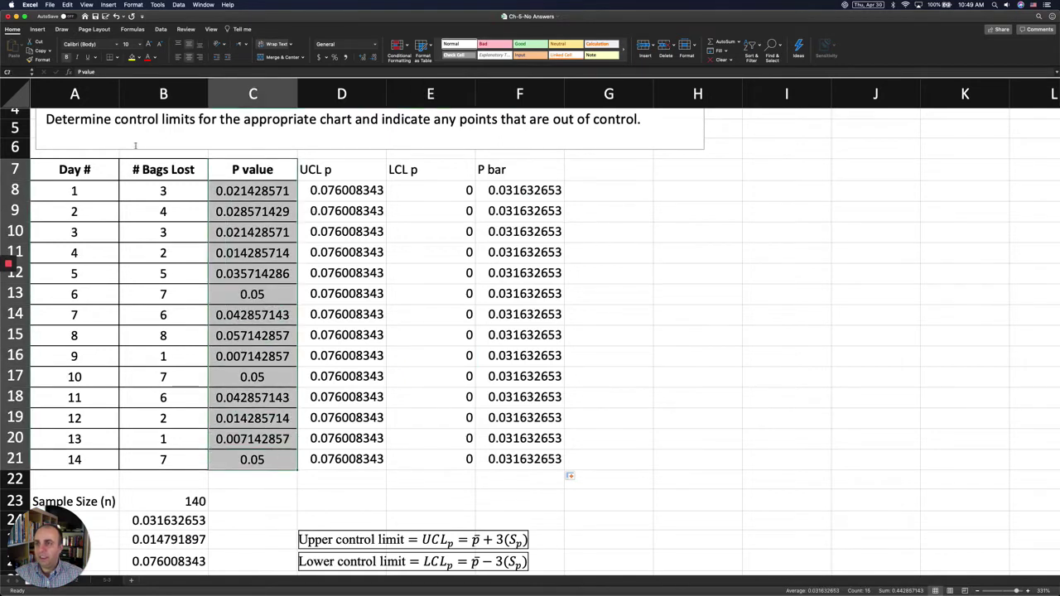
{"action": "left_click", "coordinate": [47, 61]}
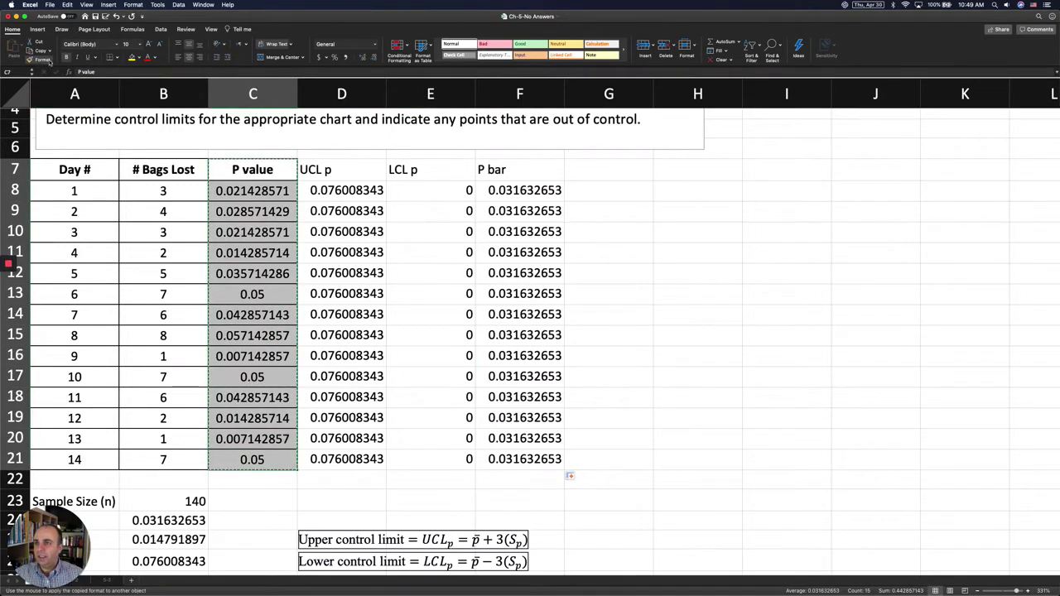
{"action": "mouse_move", "coordinate": [314, 169]}
{"action": "left_mouse_down"}
{"action": "mouse_move", "coordinate": [344, 459]}
{"action": "mouse_move", "coordinate": [531, 377]}
{"action": "mouse_move", "coordinate": [544, 461]}
{"action": "left_mouse_up"}
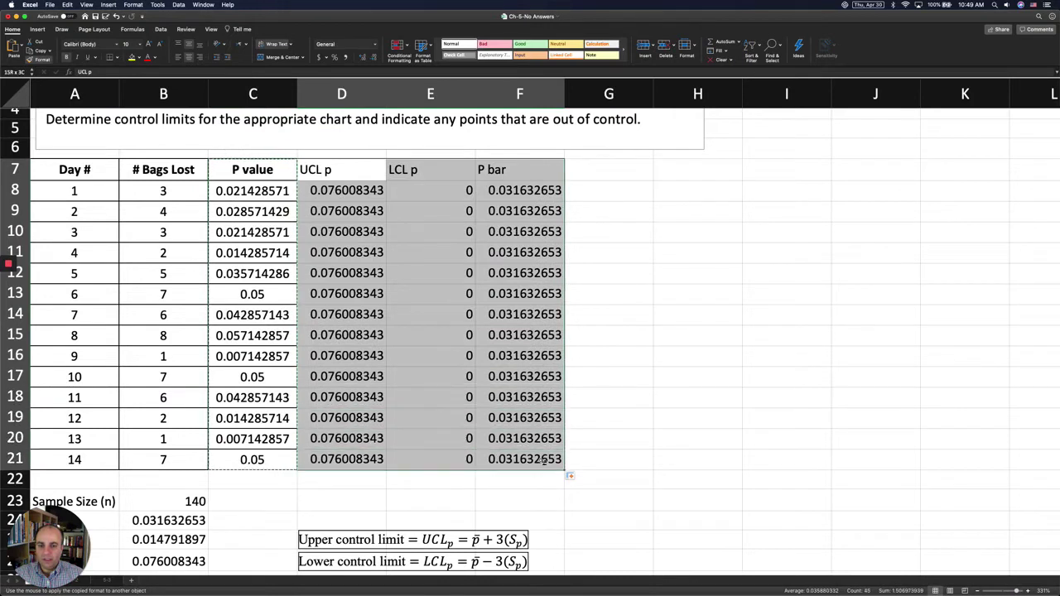
{"action": "left_click", "coordinate": [406, 336]}
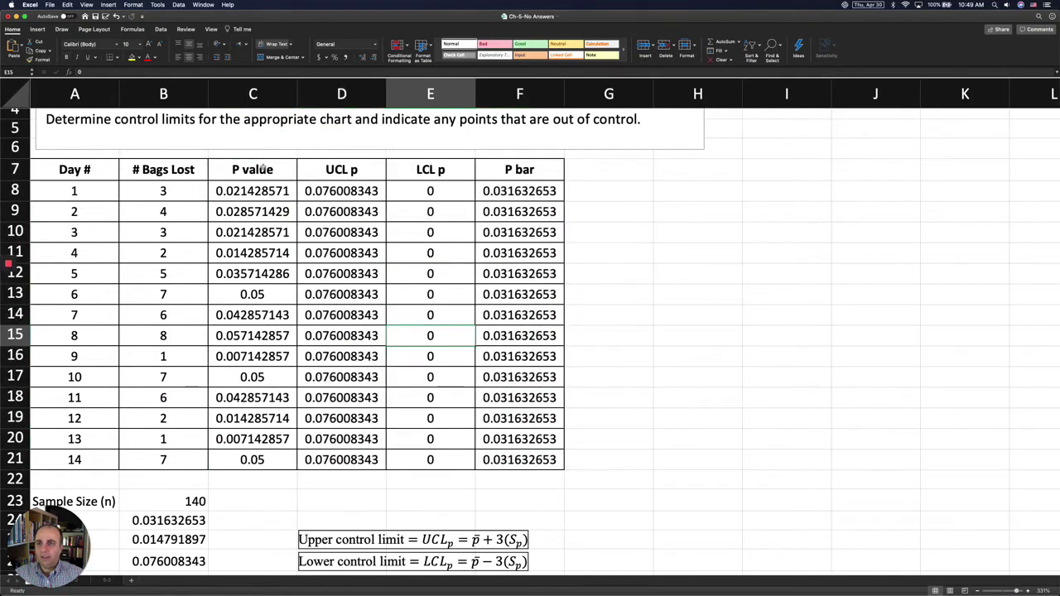
- Fill the header cells P value, UCL p, LCL p and P bar in C7:F7 with light green
{"action": "left_click_drag", "start_coordinate": [261, 168], "coordinate": [497, 169]}
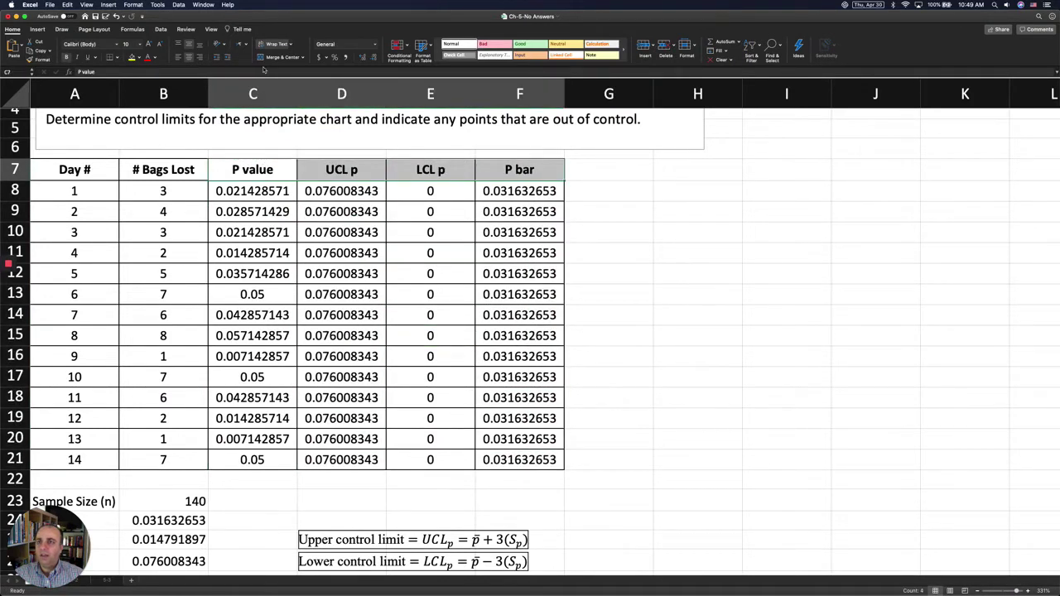
{"action": "left_click", "coordinate": [139, 58]}
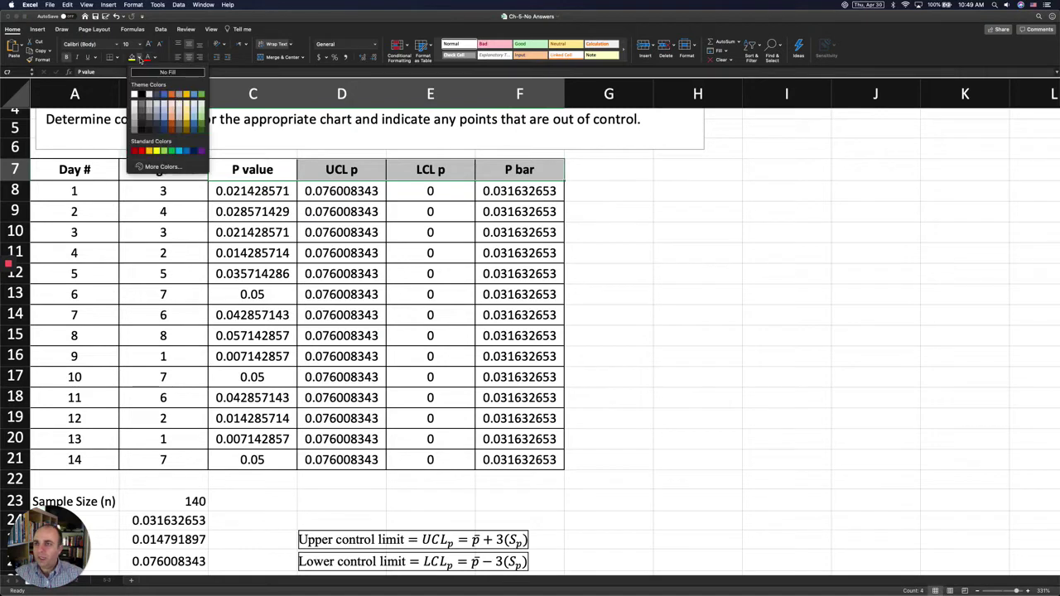
{"action": "left_click", "coordinate": [201, 109]}
{"action": "left_click", "coordinate": [228, 210]}
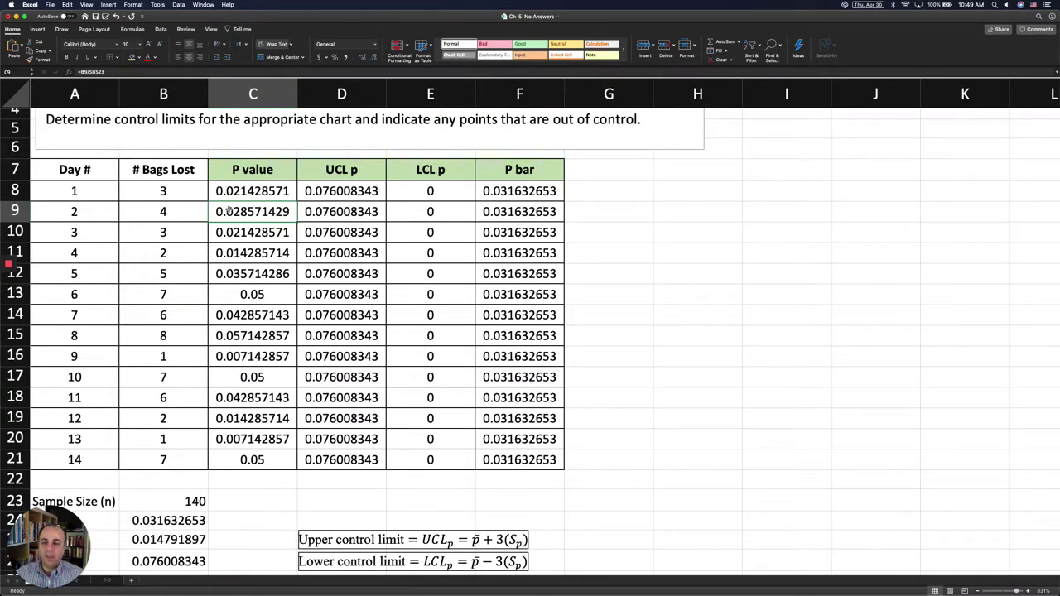
- Insert a 2-D Line with Markers chart from the P value, UCL p, LCL p and P bar data in C7:F21
{"action": "left_click_drag", "start_coordinate": [268, 168], "coordinate": [533, 454]}
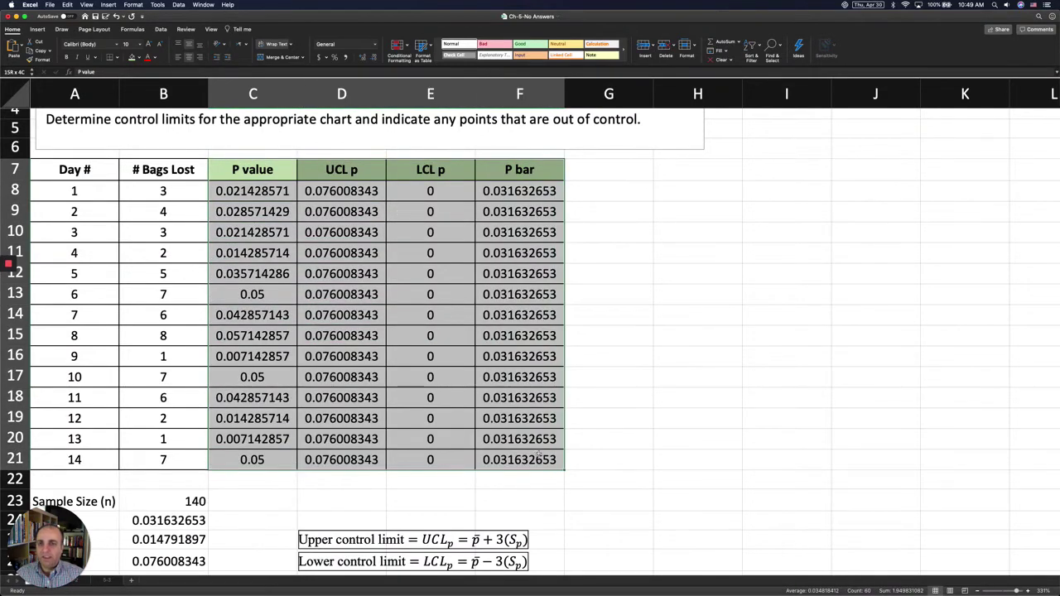
{"action": "left_click", "coordinate": [37, 29]}
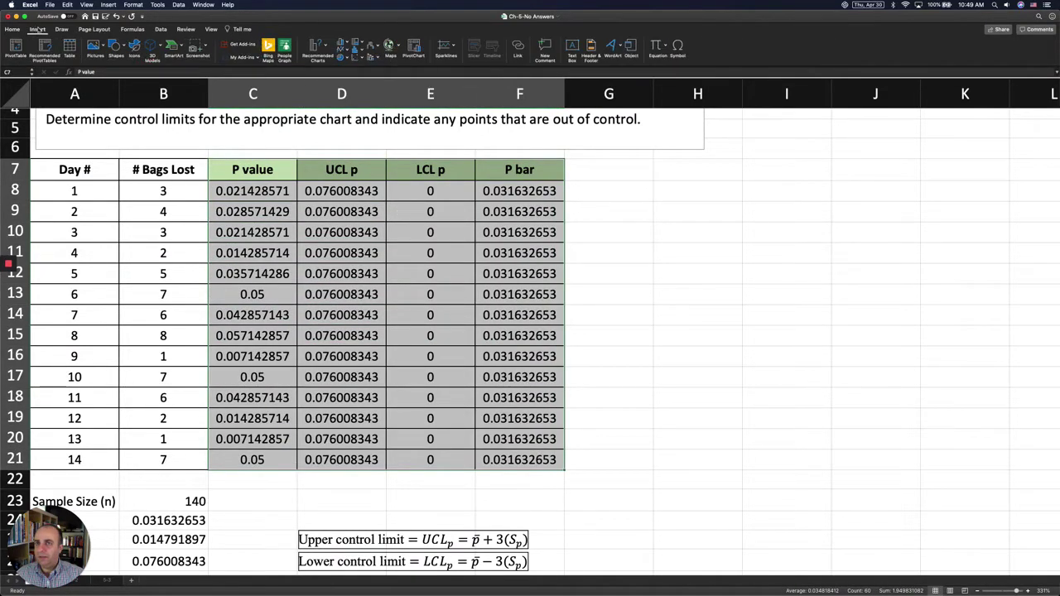
{"action": "left_click", "coordinate": [343, 50]}
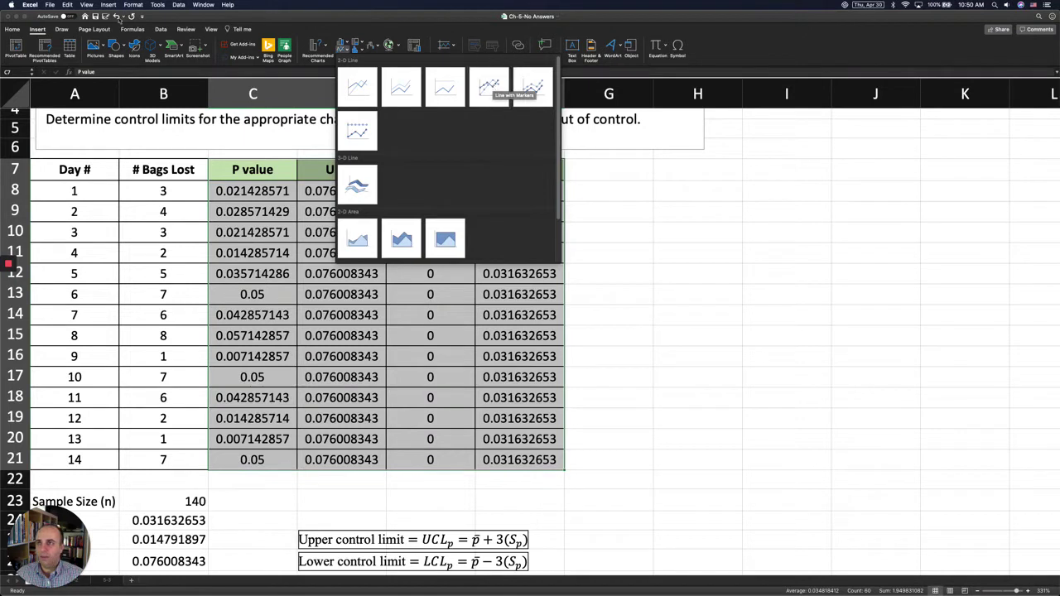
{"action": "left_click", "coordinate": [39, 31]}
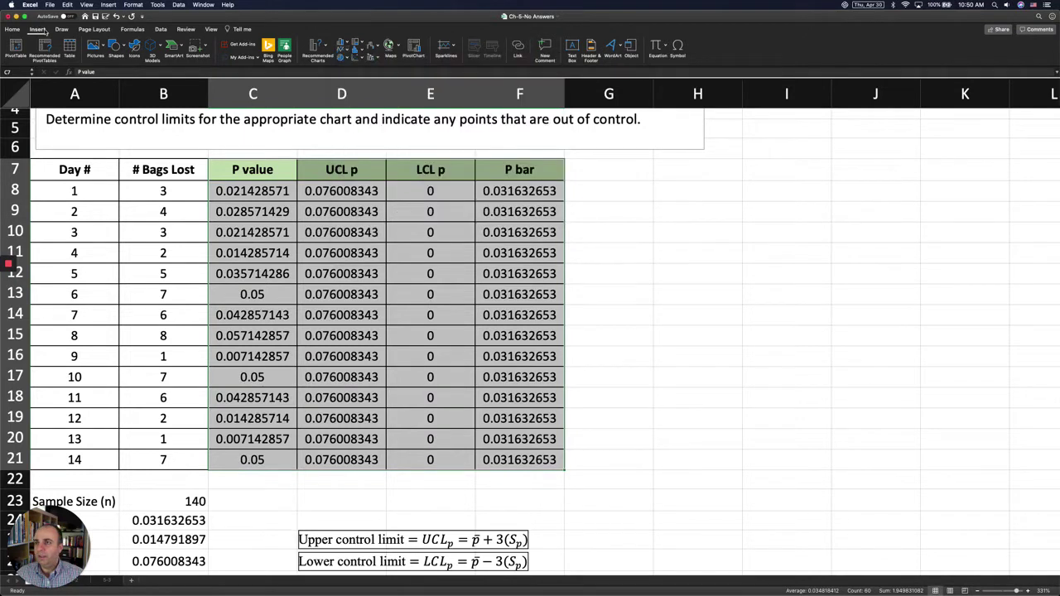
{"action": "left_click", "coordinate": [39, 30]}
{"action": "left_click", "coordinate": [39, 31]}
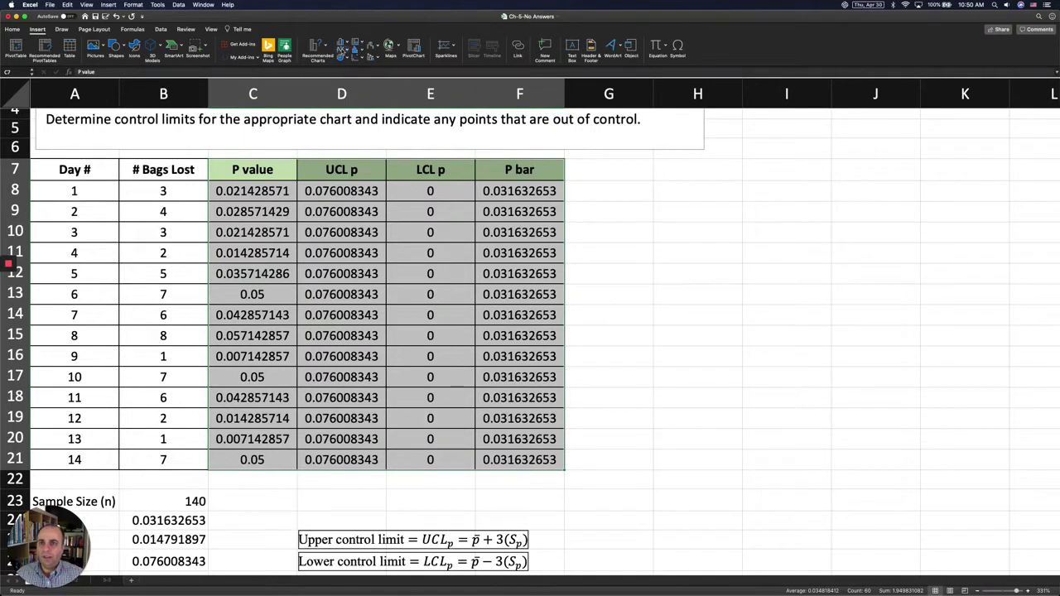
{"action": "left_click", "coordinate": [341, 48]}
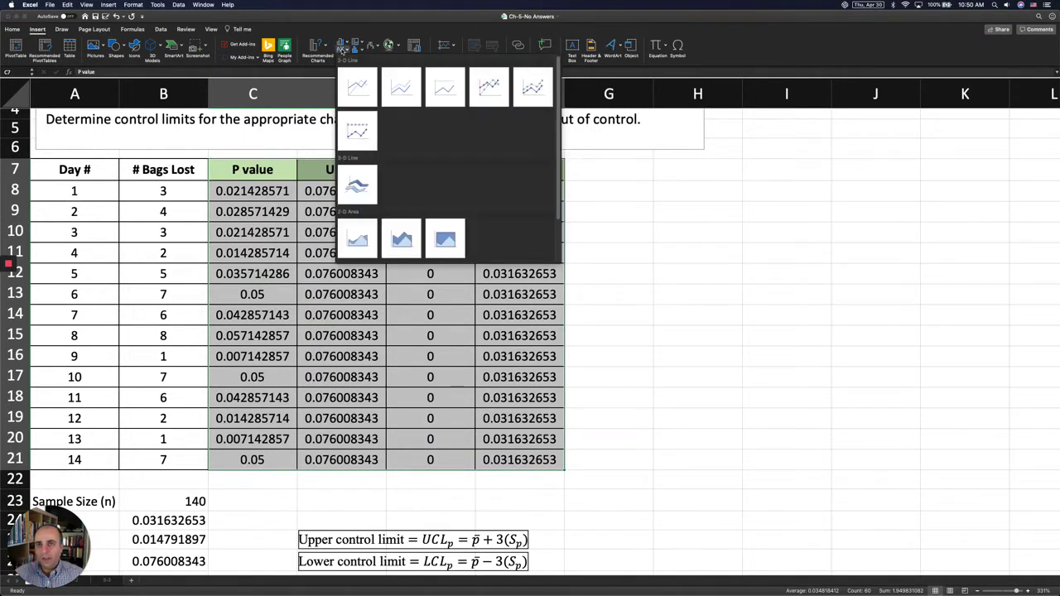
{"action": "left_click", "coordinate": [499, 96]}
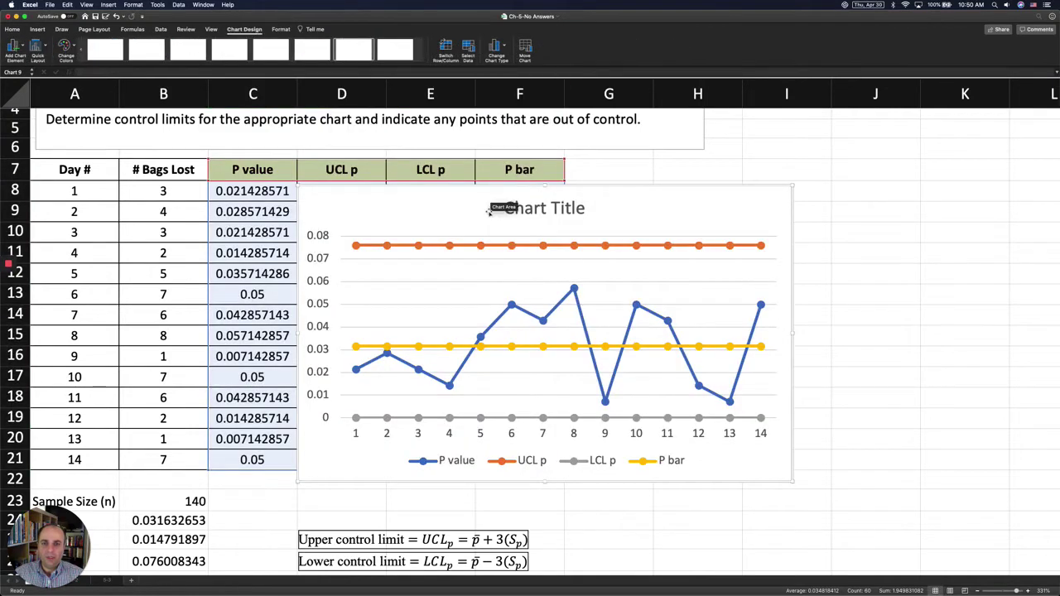
- Move the line chart clear of the data table so it sits beside the P bar column
{"action": "left_click_drag", "start_coordinate": [489, 212], "coordinate": [670, 185]}
{"action": "left_click", "coordinate": [698, 148]}
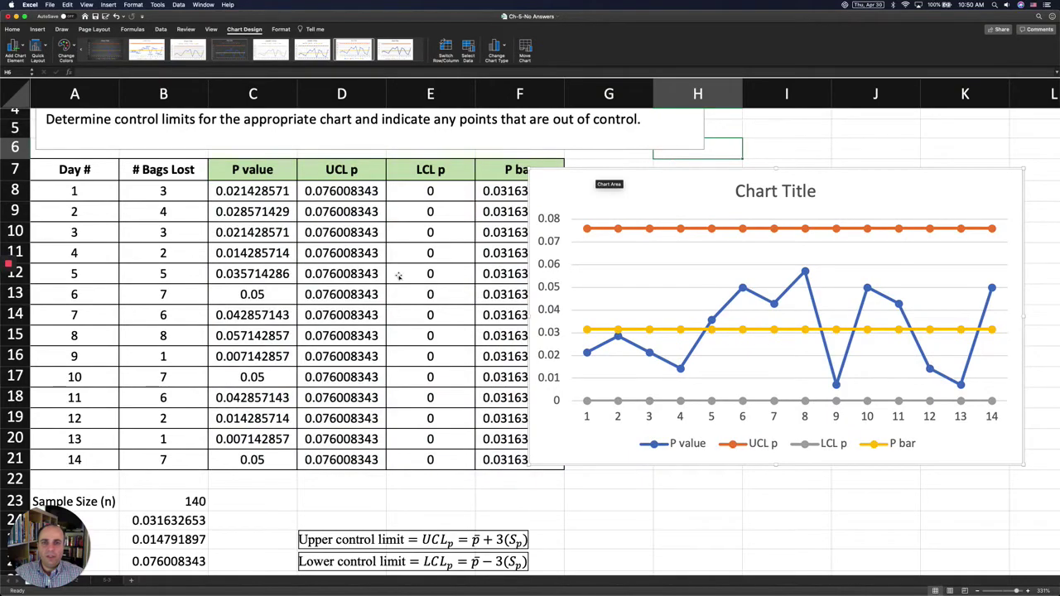
{"action": "scroll", "coordinate": [397, 275], "scroll_direction": "down", "scroll_amount": 5}
{"action": "scroll", "coordinate": [397, 276], "scroll_direction": "up", "scroll_amount": 4}
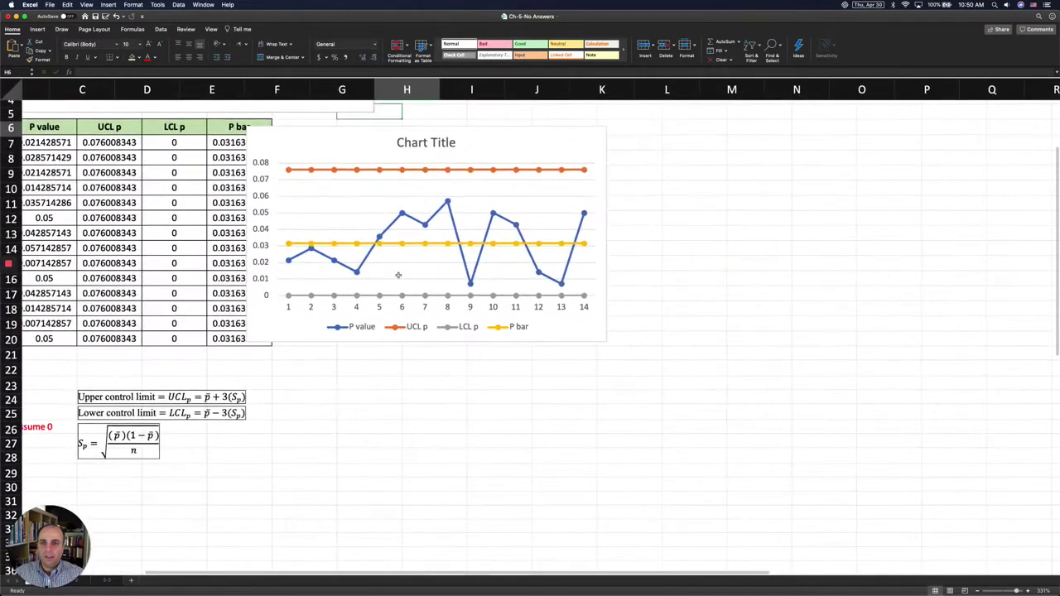
{"action": "scroll", "coordinate": [397, 276], "scroll_direction": "down", "scroll_amount": 5}
{"action": "scroll", "coordinate": [398, 276], "scroll_direction": "up", "scroll_amount": 3}
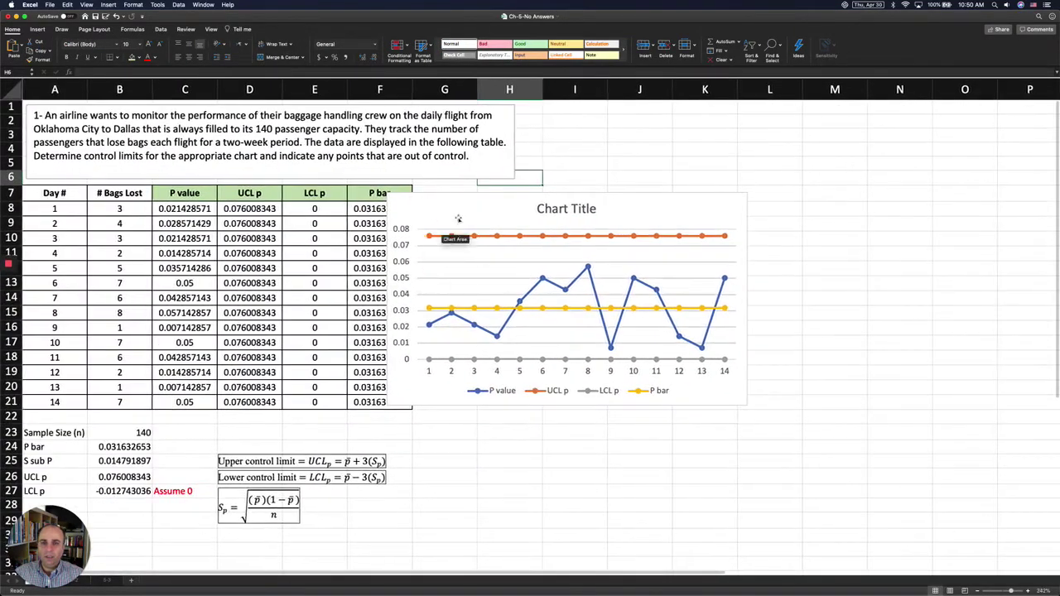
{"action": "left_click_drag", "start_coordinate": [460, 214], "coordinate": [504, 211]}
- Change the line chart's title to P Chart
{"action": "left_click", "coordinate": [595, 212]}
{"action": "triple_click", "coordinate": [595, 212]}
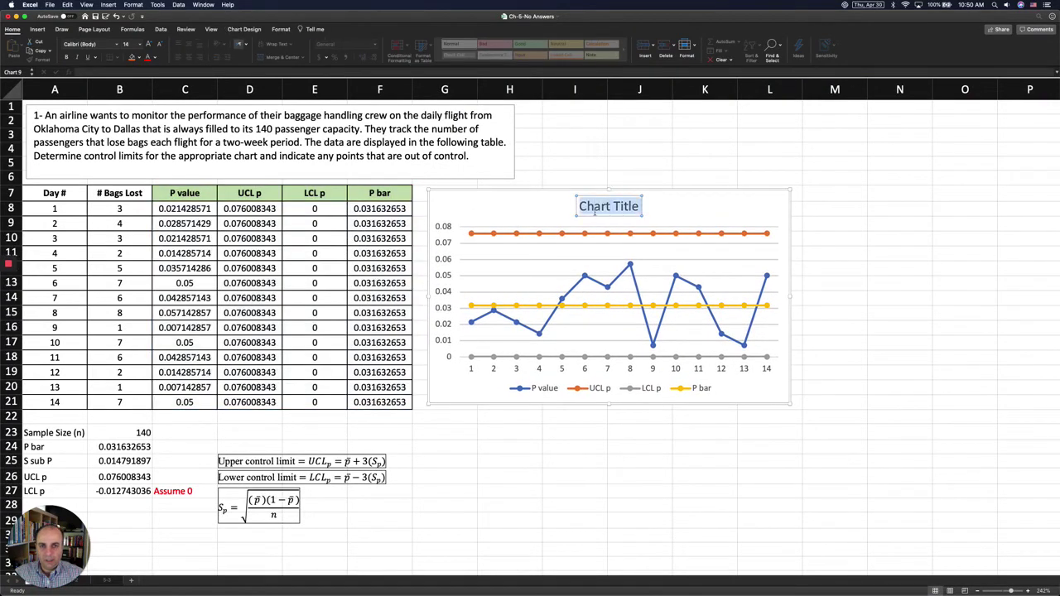
{"action": "type", "text": "P Char"}
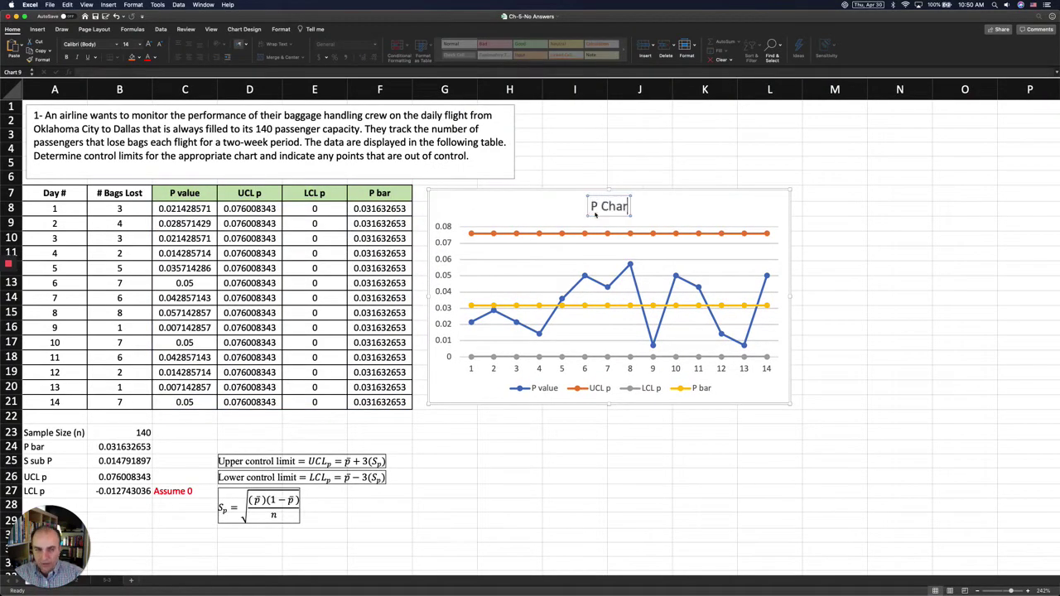
{"action": "type", "text": "t"}
{"action": "left_click", "coordinate": [640, 164]}
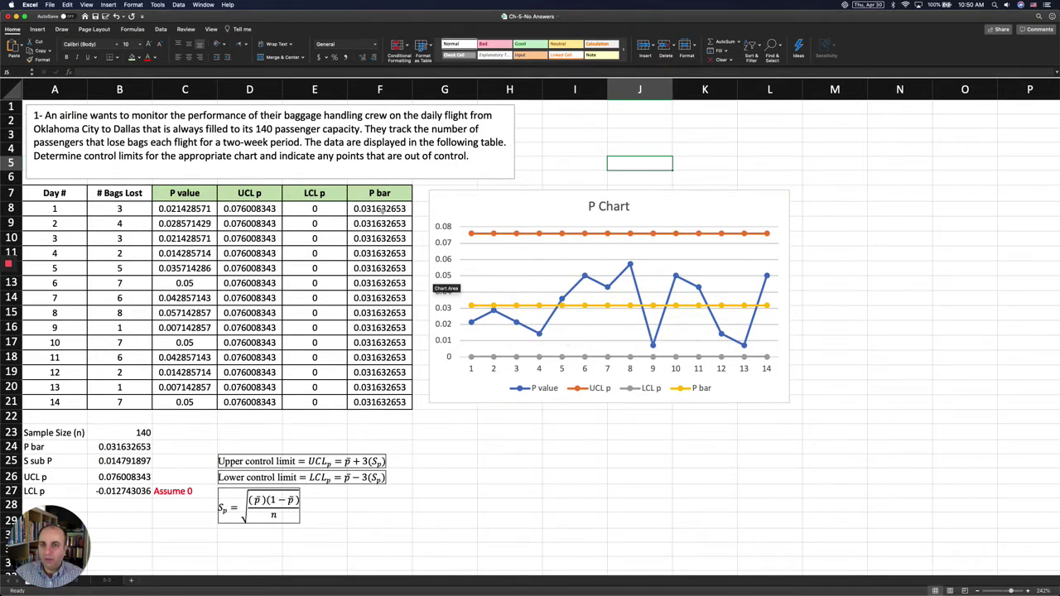
- Review the problem statement's requirement about points that are out of control against the chart
{"action": "left_click", "coordinate": [386, 156]}
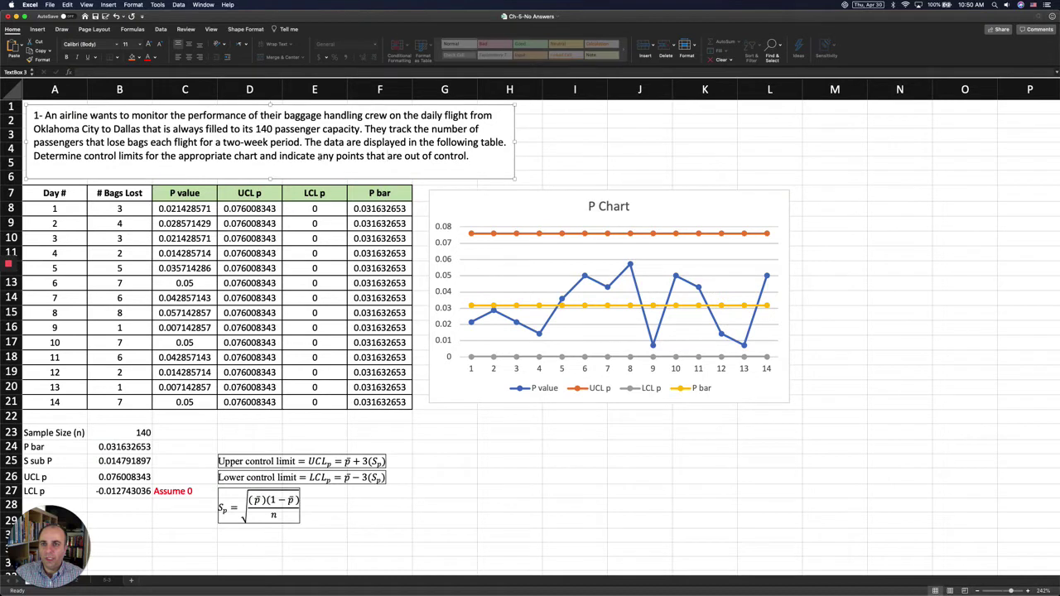
{"action": "left_click_drag", "start_coordinate": [318, 157], "coordinate": [366, 155]}
{"action": "left_click_drag", "start_coordinate": [445, 155], "coordinate": [461, 155]}
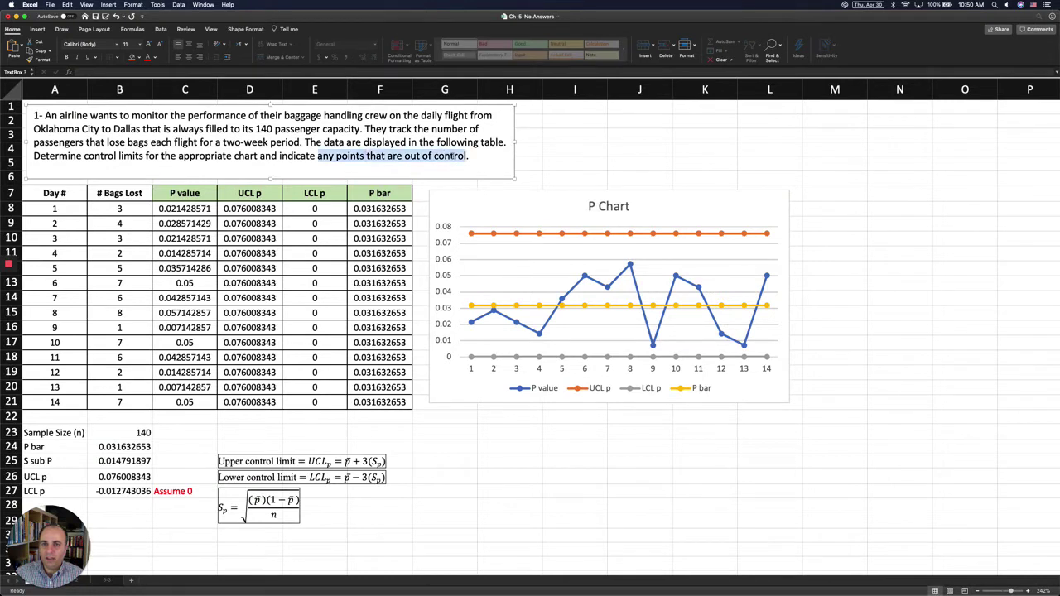
{"action": "left_click", "coordinate": [469, 156]}
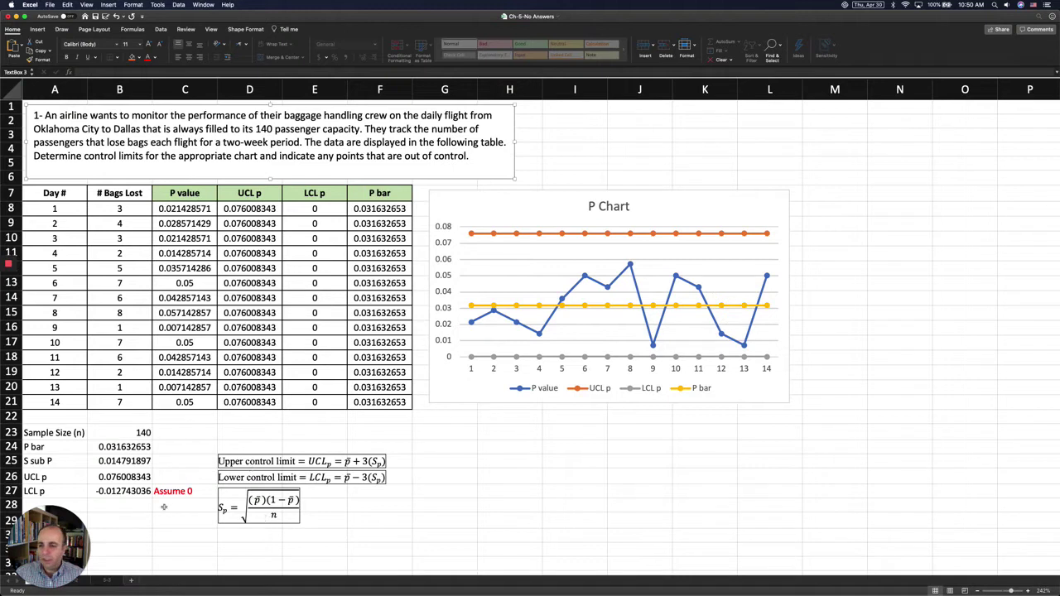
- Switch to the worksheet with problem 2, the Floyd Electric flange process capability question
{"action": "left_click", "coordinate": [86, 584]}
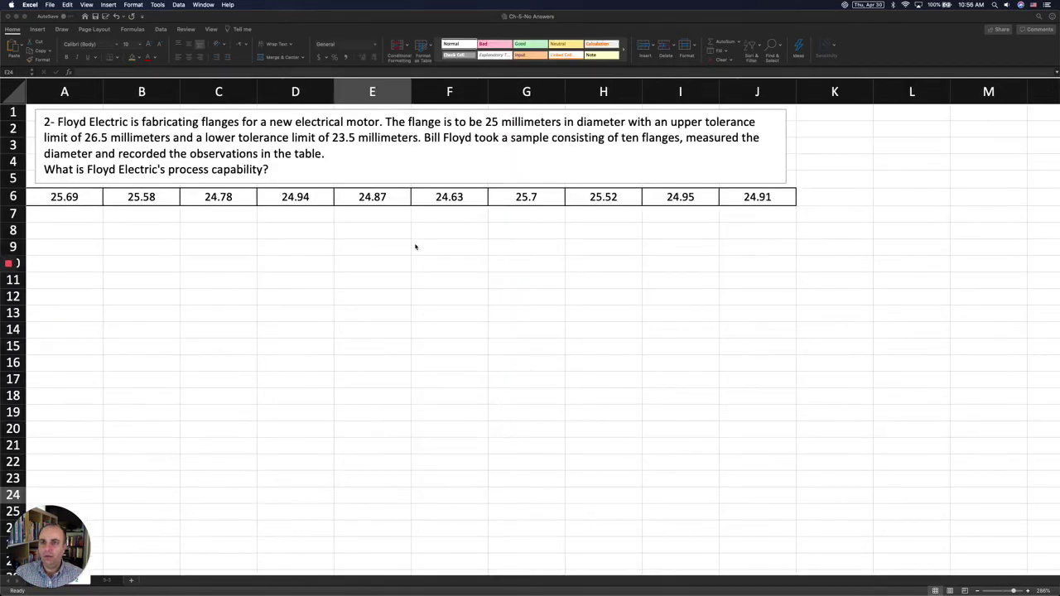
{"action": "scroll", "coordinate": [416, 245], "scroll_direction": "up", "scroll_amount": 3}
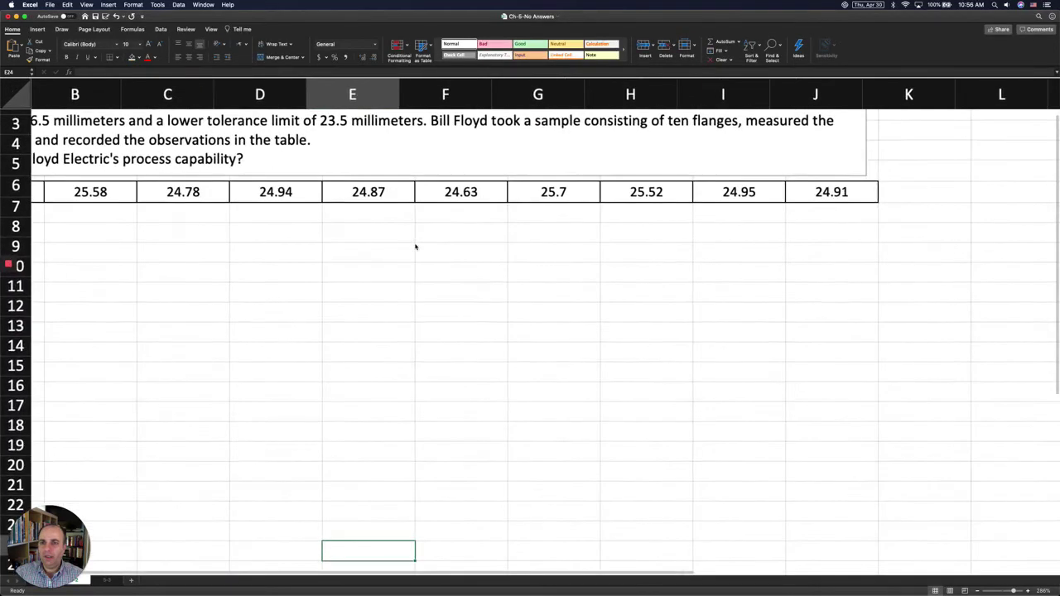
{"action": "scroll", "coordinate": [416, 246], "scroll_direction": "up", "scroll_amount": 2}
{"action": "scroll", "coordinate": [416, 246], "scroll_direction": "left", "scroll_amount": 1}
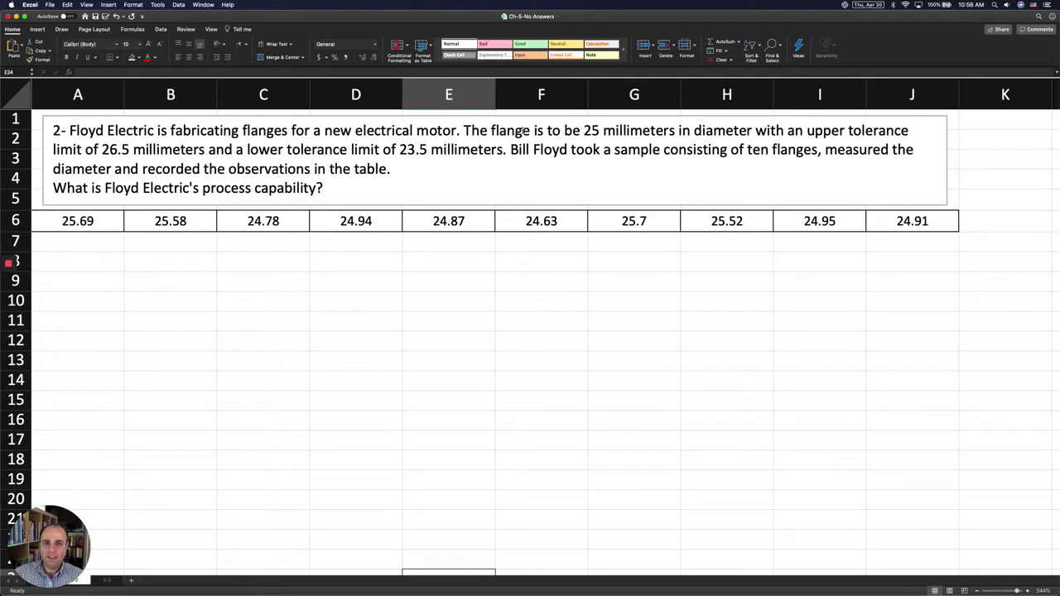
- Find the flange's target diameter in the problem text, label A8 Target and enter 25 mm in B8
{"action": "left_click_drag", "start_coordinate": [523, 131], "coordinate": [637, 126]}
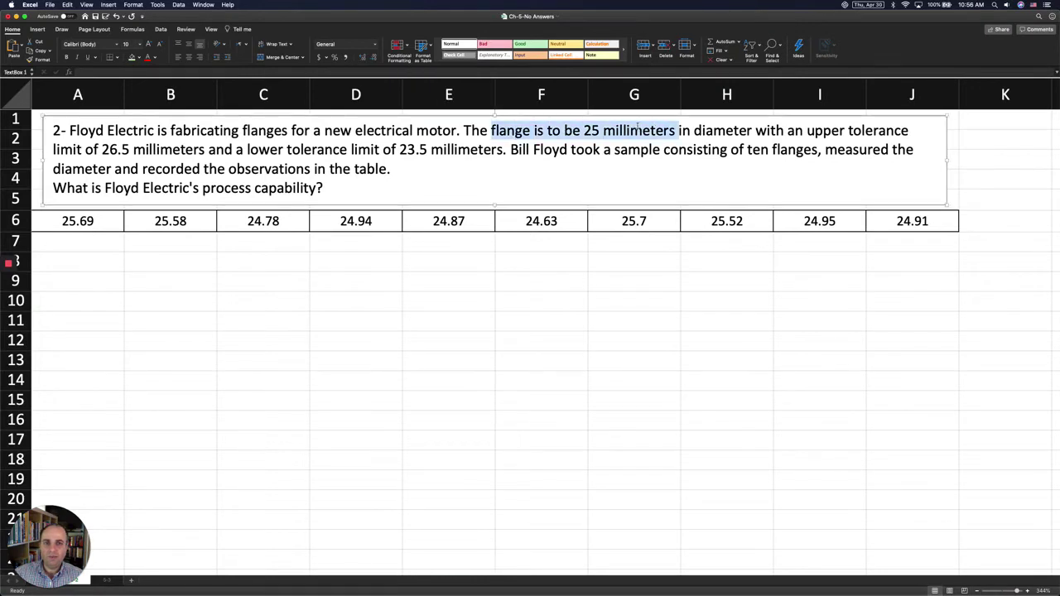
{"action": "left_click", "coordinate": [108, 261]}
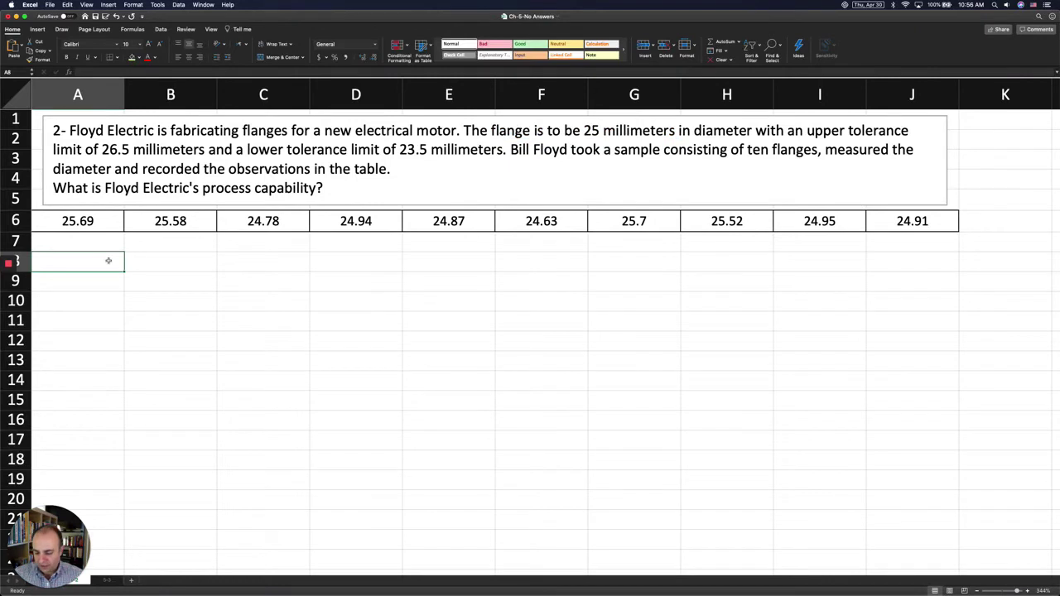
{"action": "type", "text": "Target"}
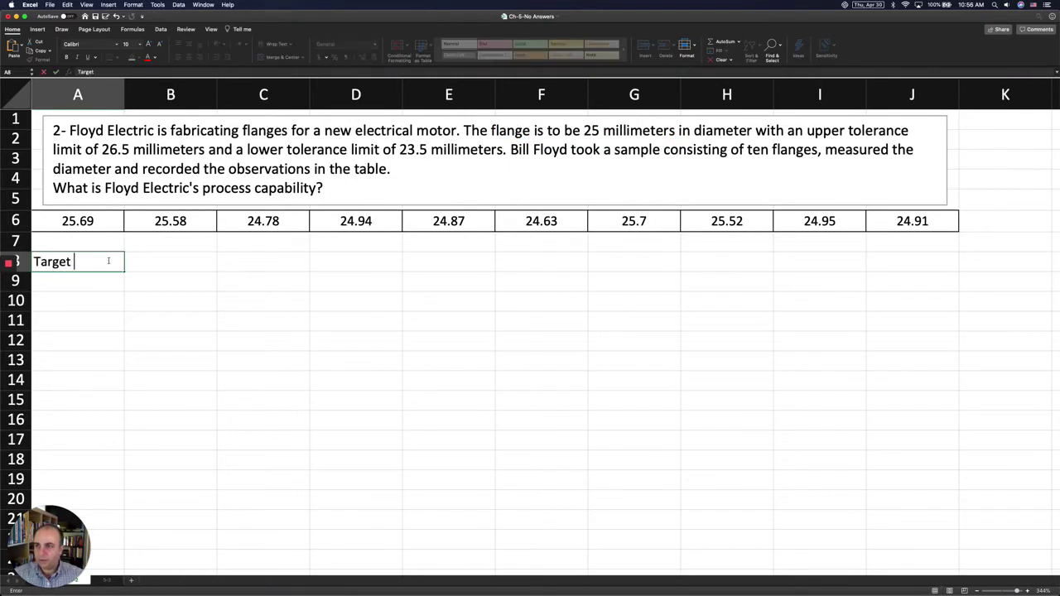
{"action": "key", "text": "Tab"}
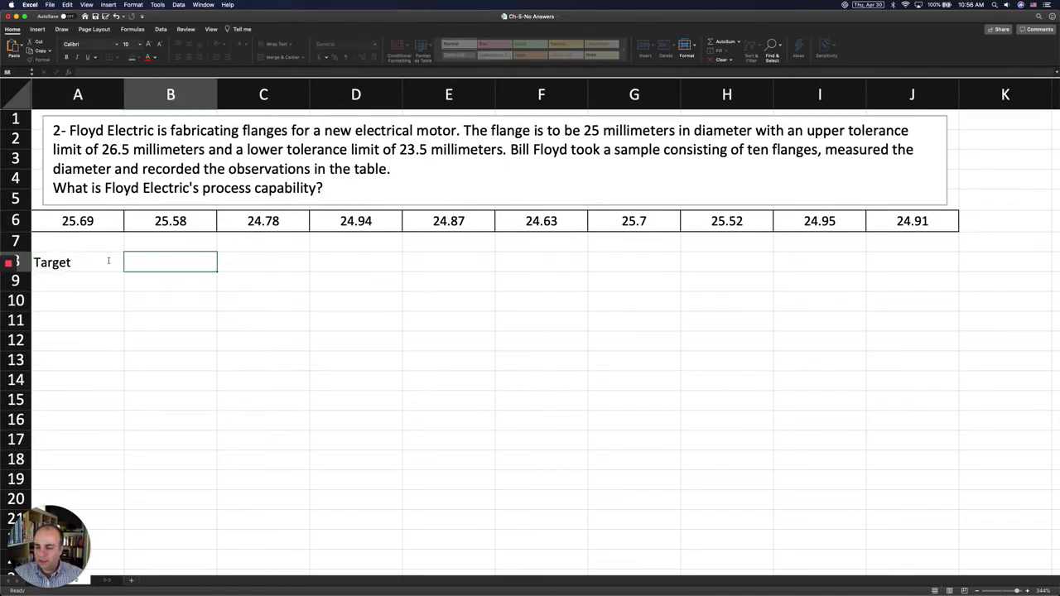
{"action": "type", "text": "25 "}
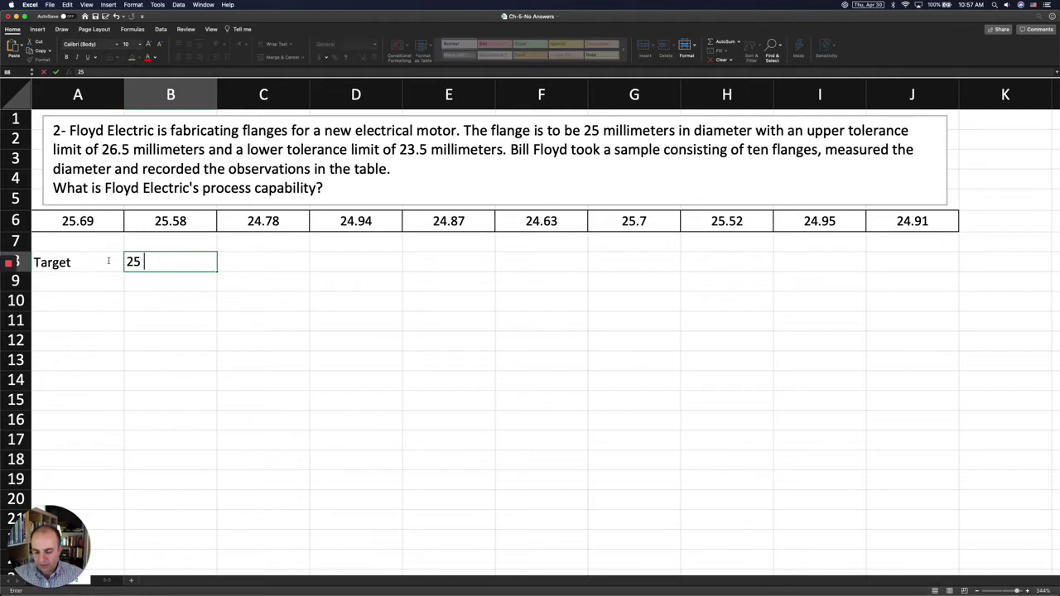
{"action": "type", "text": "mm"}
{"action": "key", "text": "Return"}
{"action": "key", "text": "Return"}
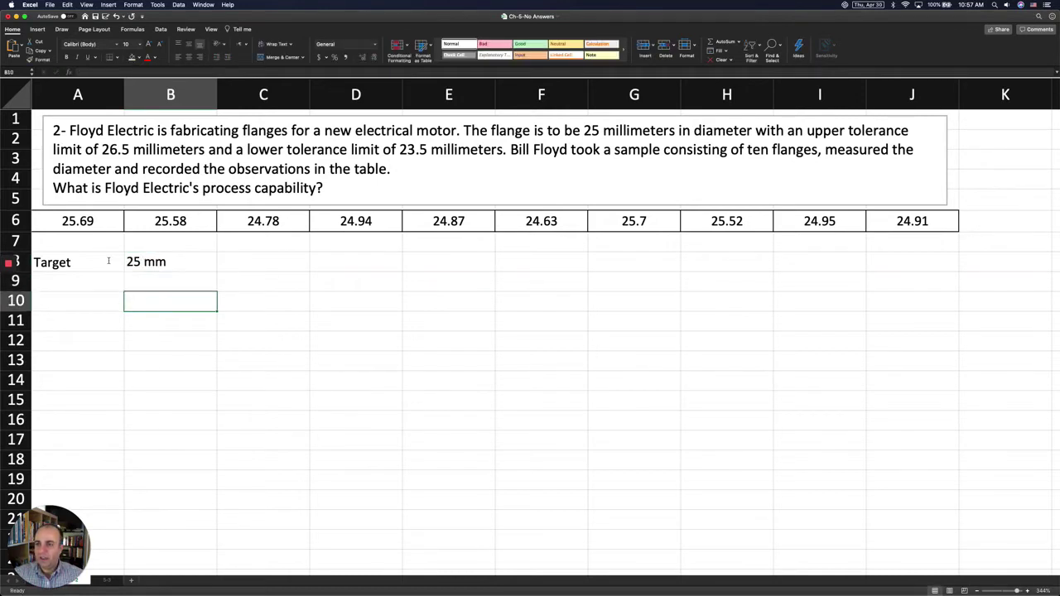
- Replace the target entry in B8 with the plain number 25, without a unit
{"action": "key", "text": "Up"}
{"action": "key", "text": "Up"}
{"action": "key", "text": "Up"}
{"action": "key", "text": "Down"}
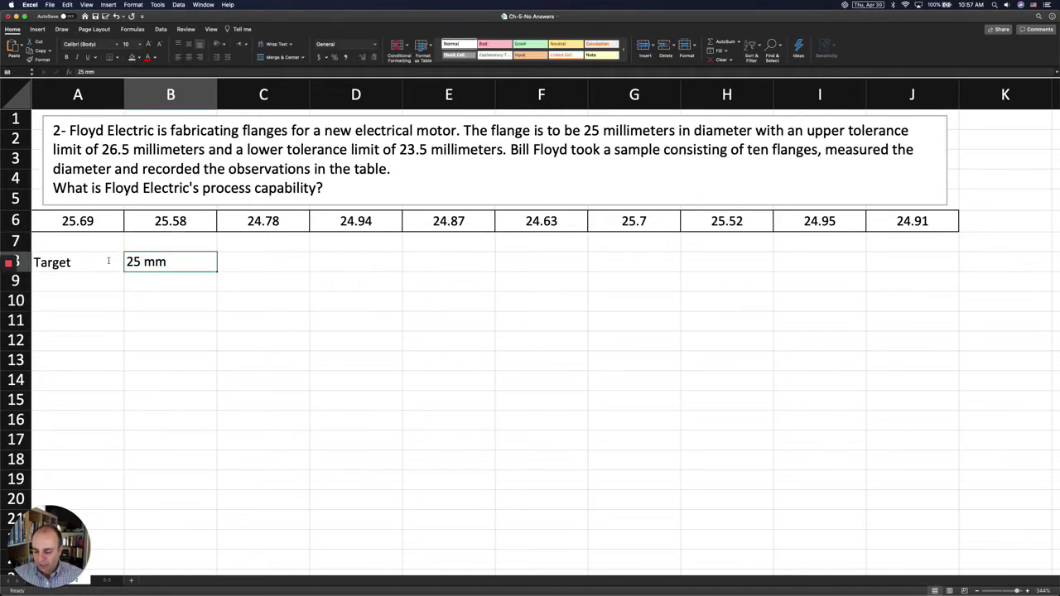
{"action": "type", "text": "25"}
{"action": "key", "text": "Return"}
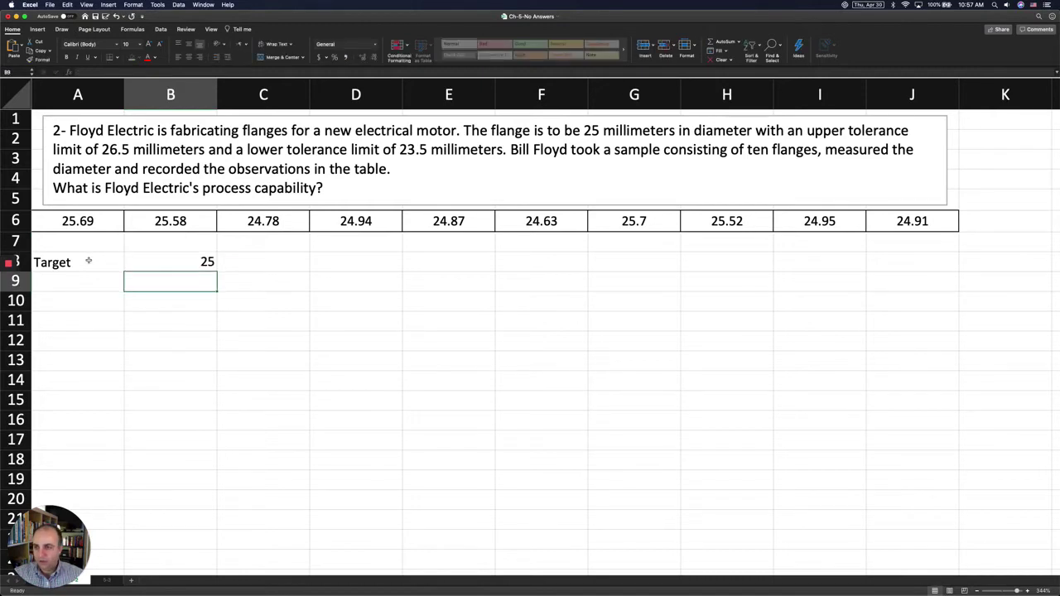
- Add the unit to the label in A8 so it reads Target (mm)
{"action": "double_click", "coordinate": [89, 261]}
{"action": "type", "text": "("}
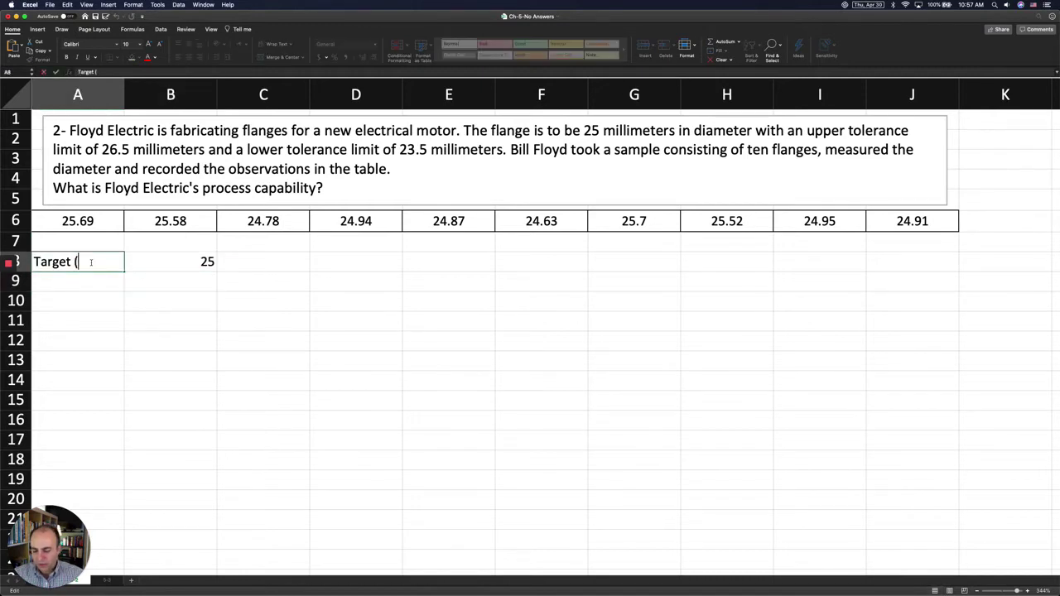
{"action": "type", "text": "mm)"}
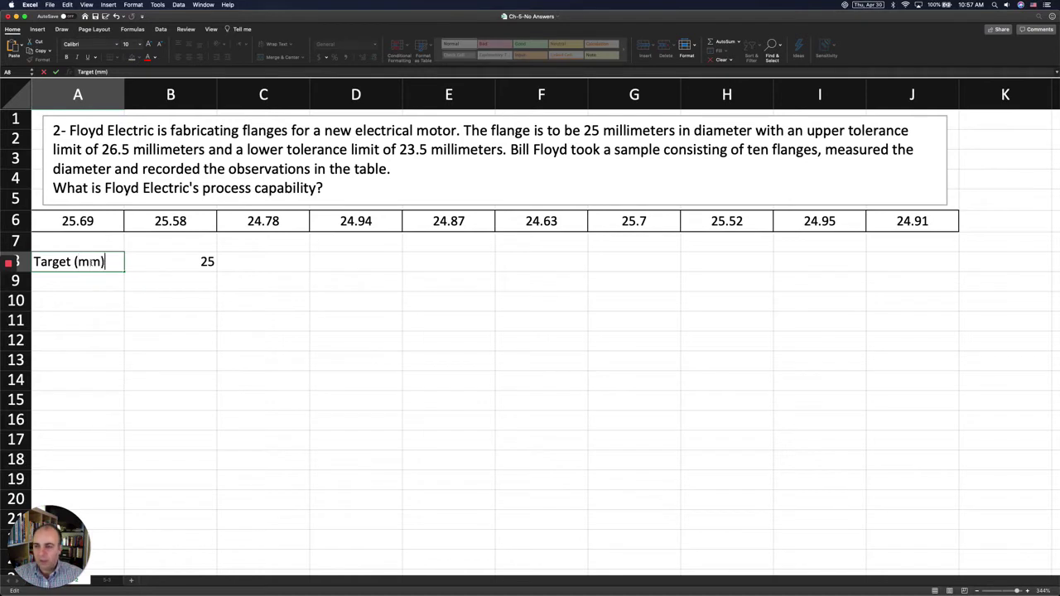
{"action": "key", "text": "Return"}
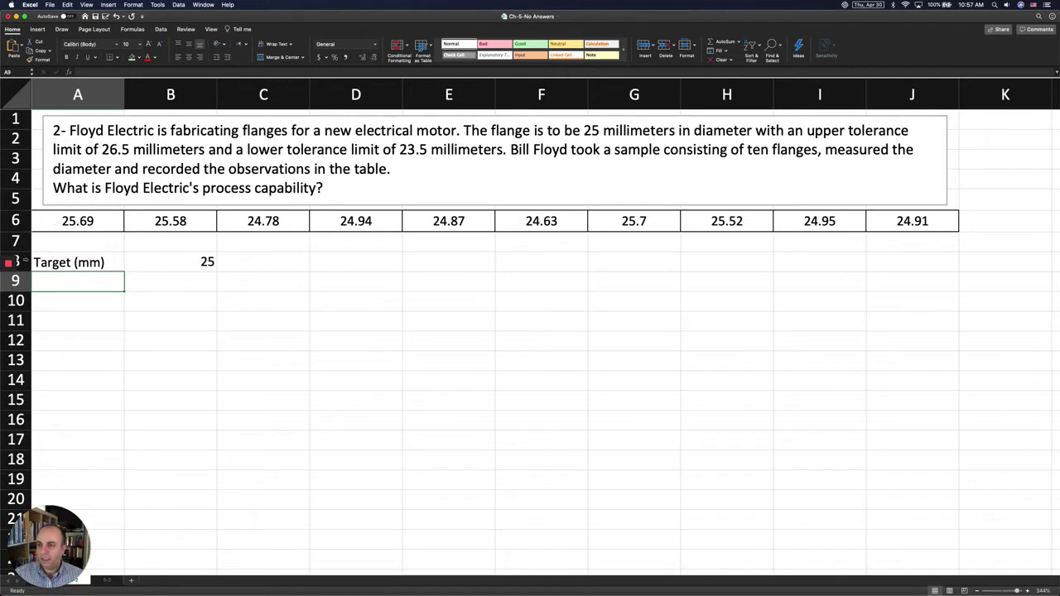
- Label A9 UTL (mm) and enter the upper tolerance limit 26.5 in B9
{"action": "type", "text": "UT"}
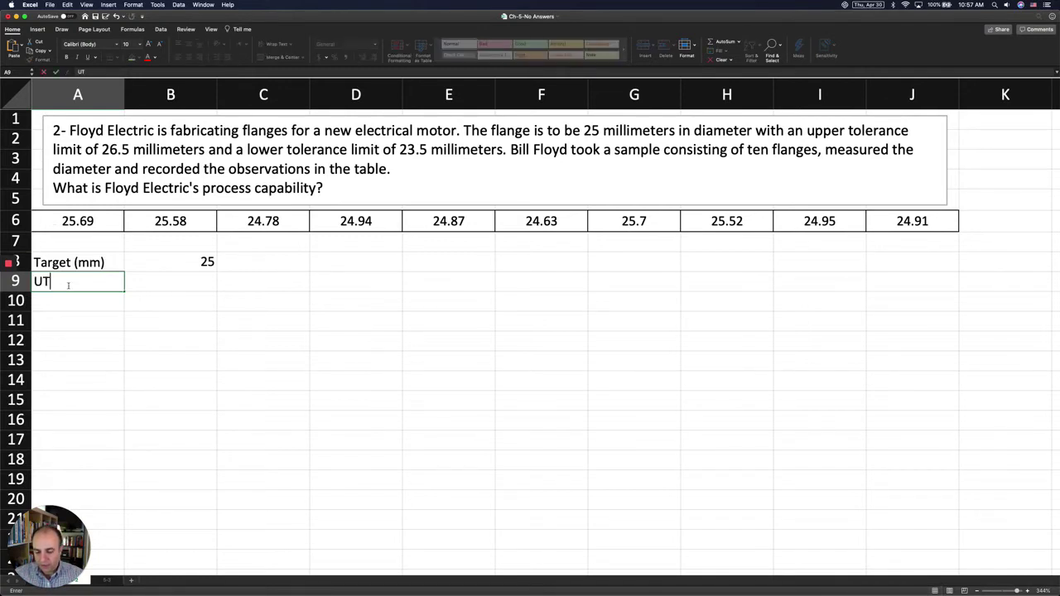
{"action": "type", "text": "L ("}
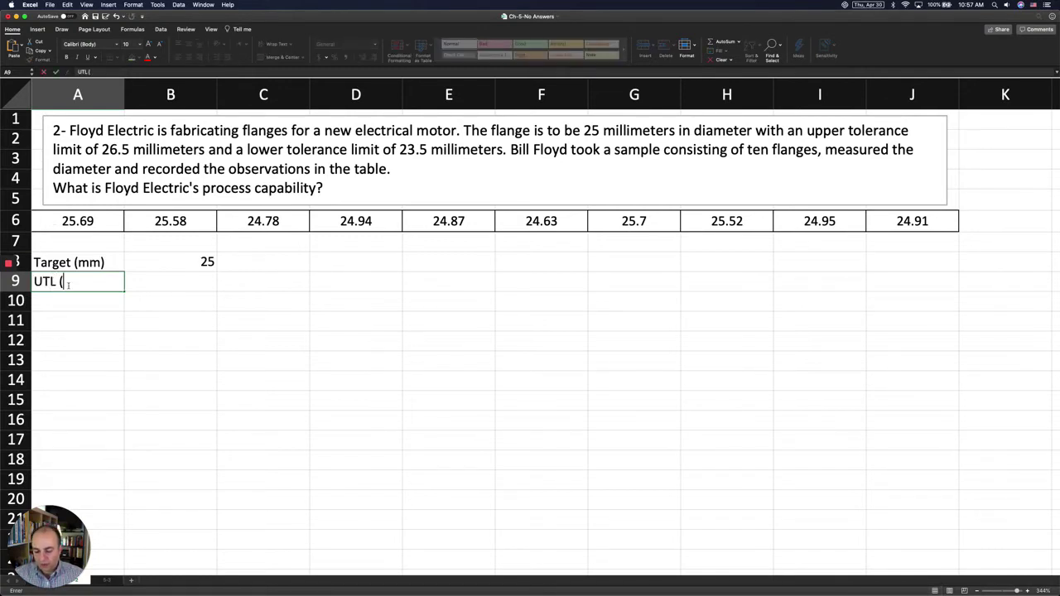
{"action": "type", "text": "mm)"}
{"action": "key", "text": "Return"}
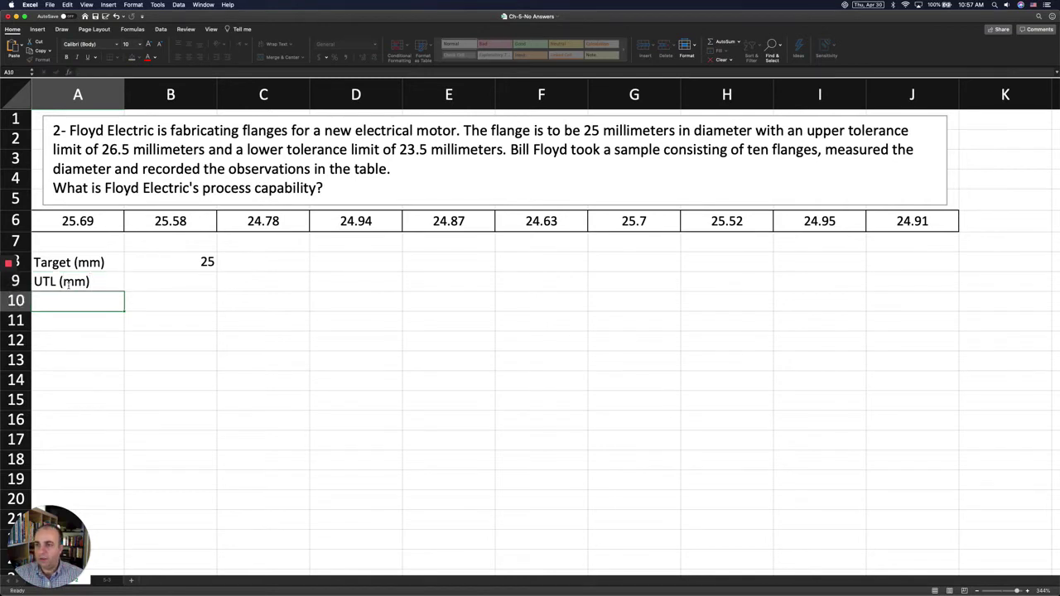
{"action": "left_click", "coordinate": [164, 288]}
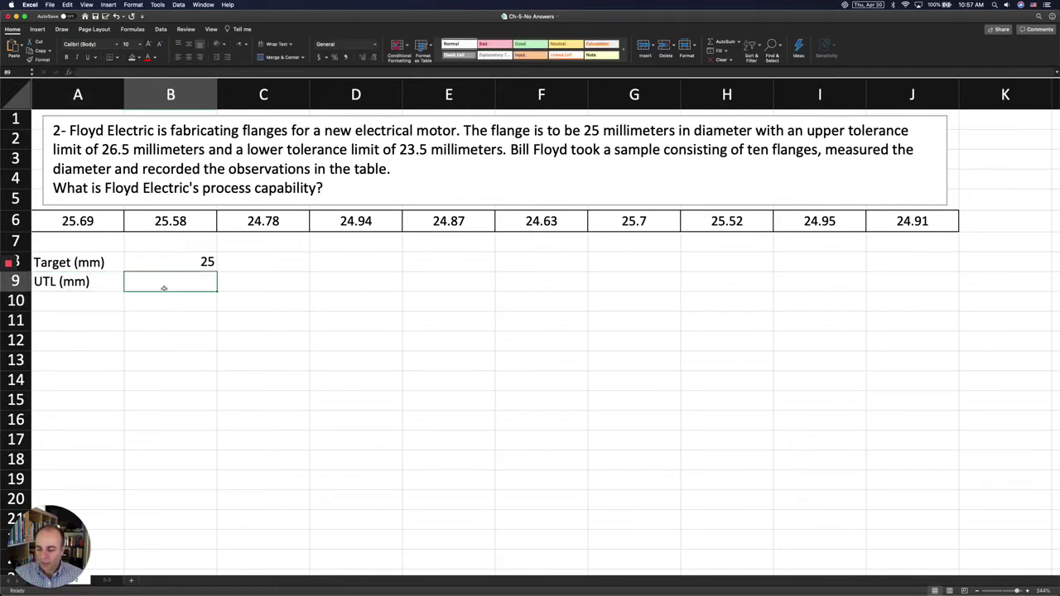
{"action": "type", "text": "26.6"}
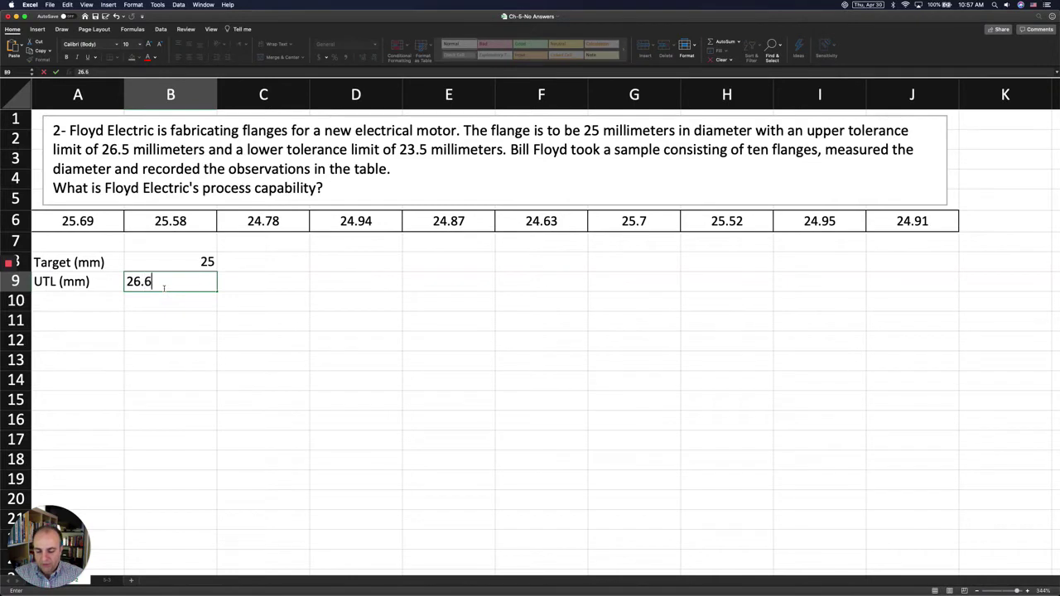
{"action": "key", "text": "BackSpace"}
{"action": "type", "text": "5"}
{"action": "key", "text": "Return"}
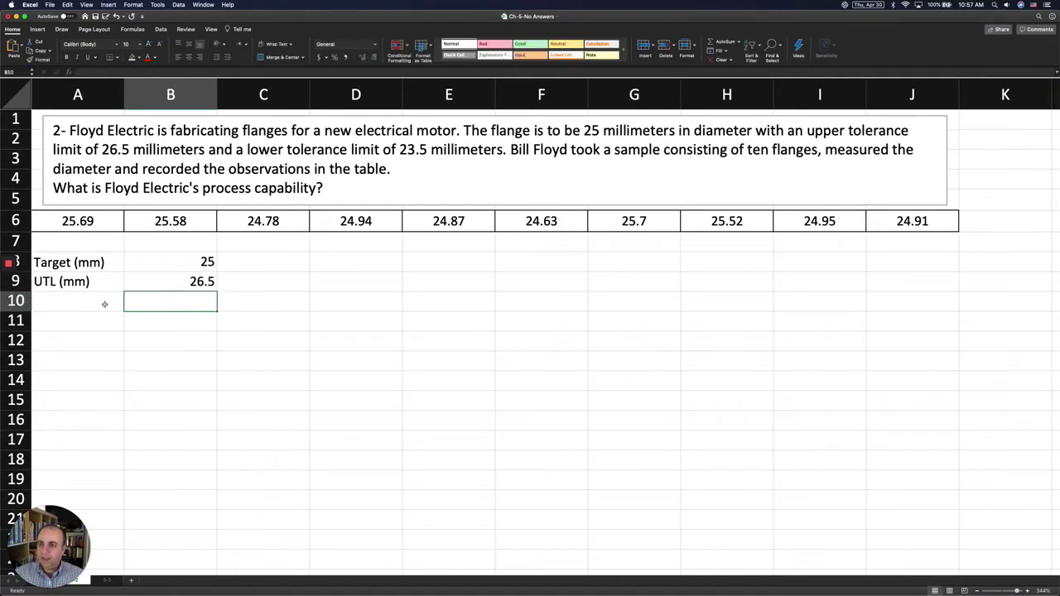
- Label A10 LTL (mm), enter the lower tolerance limit 23.5 in B10 and check the limits against the problem text
{"action": "left_click", "coordinate": [104, 302]}
{"action": "type", "text": "LTL "}
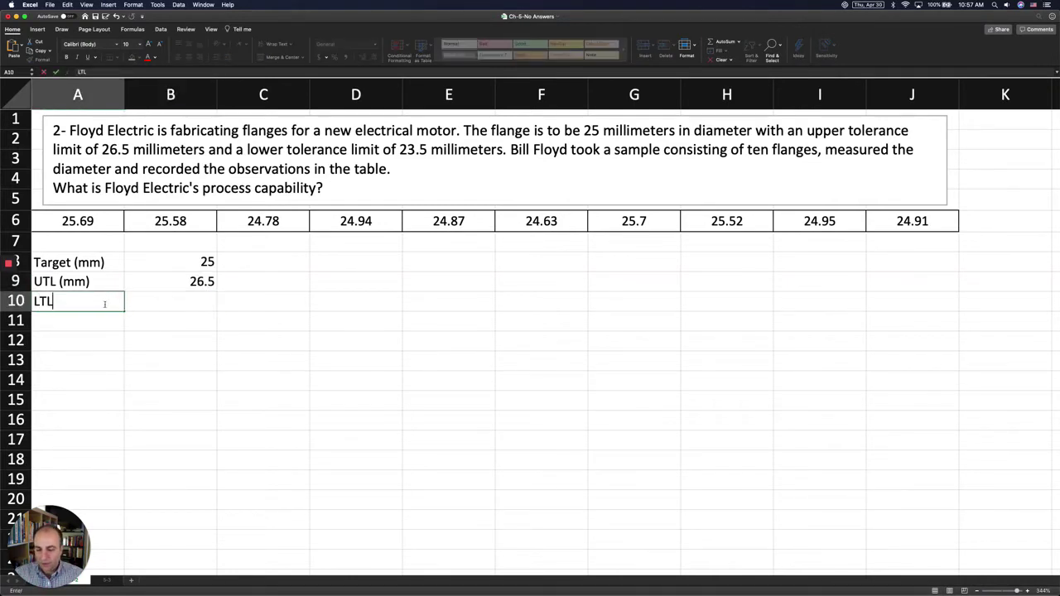
{"action": "type", "text": "(mm)"}
{"action": "key", "text": "Return"}
{"action": "left_click", "coordinate": [149, 304]}
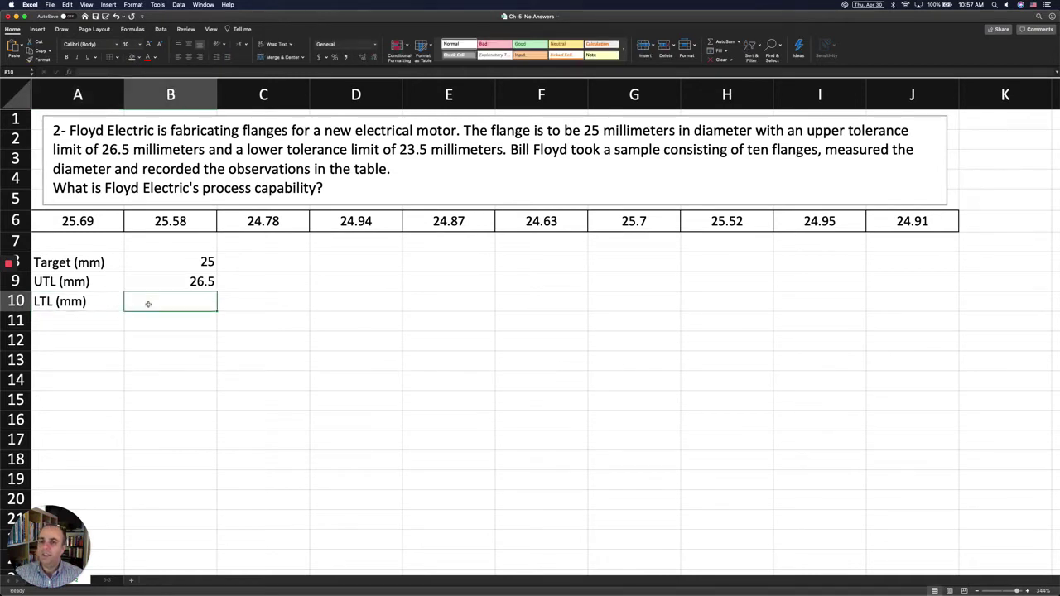
{"action": "type", "text": "23.5"}
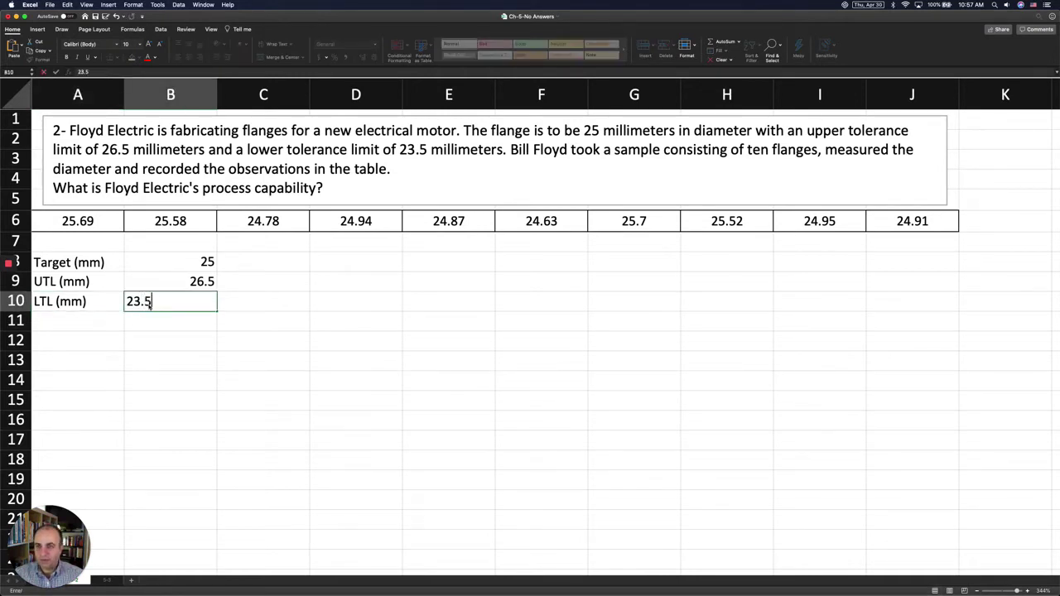
{"action": "key", "text": "Return"}
{"action": "left_click", "coordinate": [400, 161]}
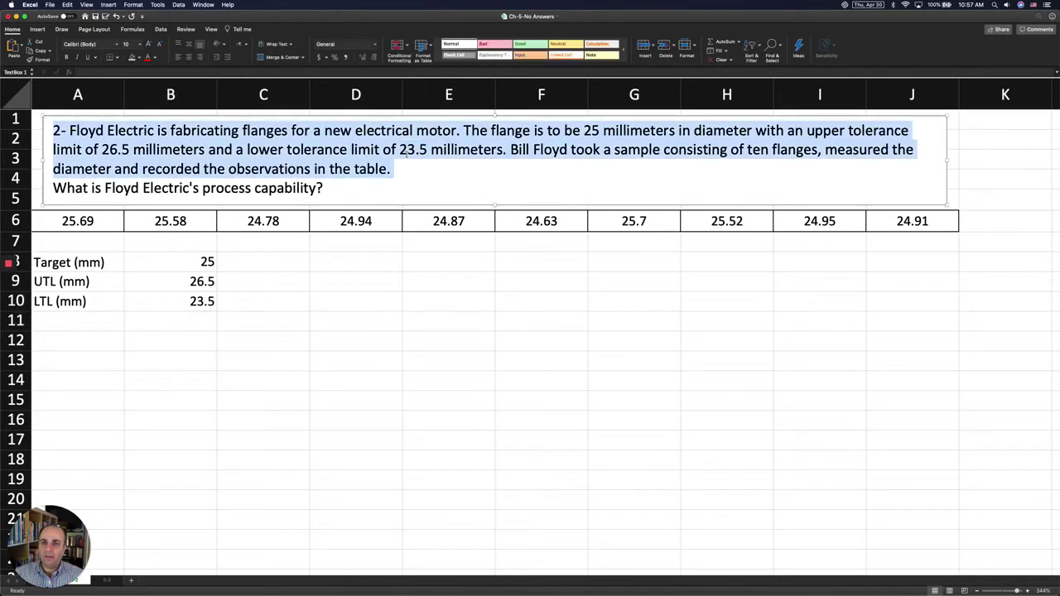
{"action": "left_click", "coordinate": [131, 151]}
{"action": "double_click", "coordinate": [116, 150]}
{"action": "left_click", "coordinate": [124, 150]}
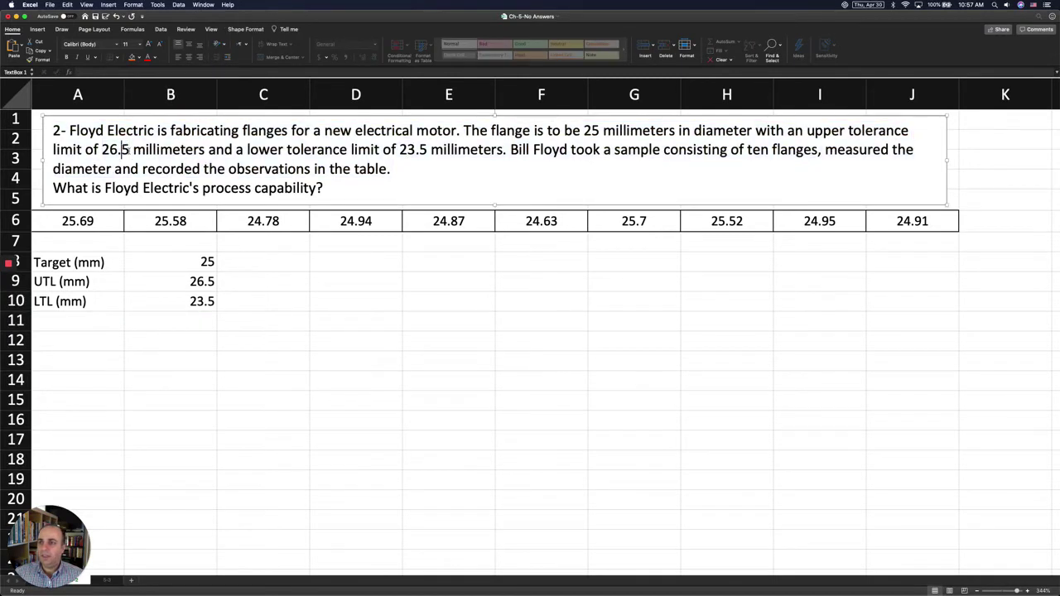
- Label A12 Mean (mm), leaving an empty row below the tolerance limits
{"action": "left_click", "coordinate": [131, 320]}
{"action": "left_click", "coordinate": [85, 323]}
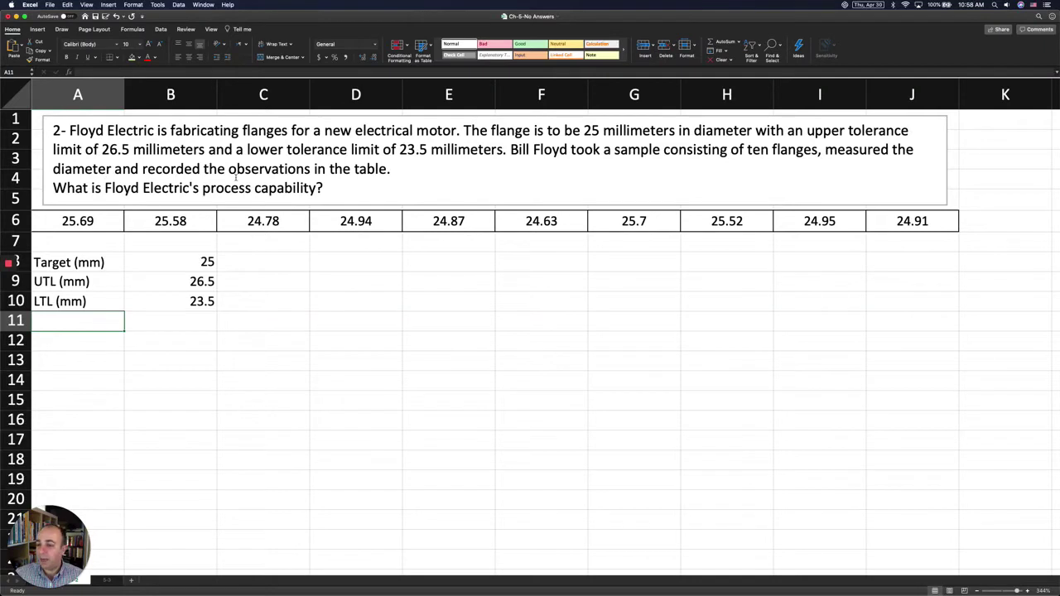
{"action": "left_click", "coordinate": [83, 338]}
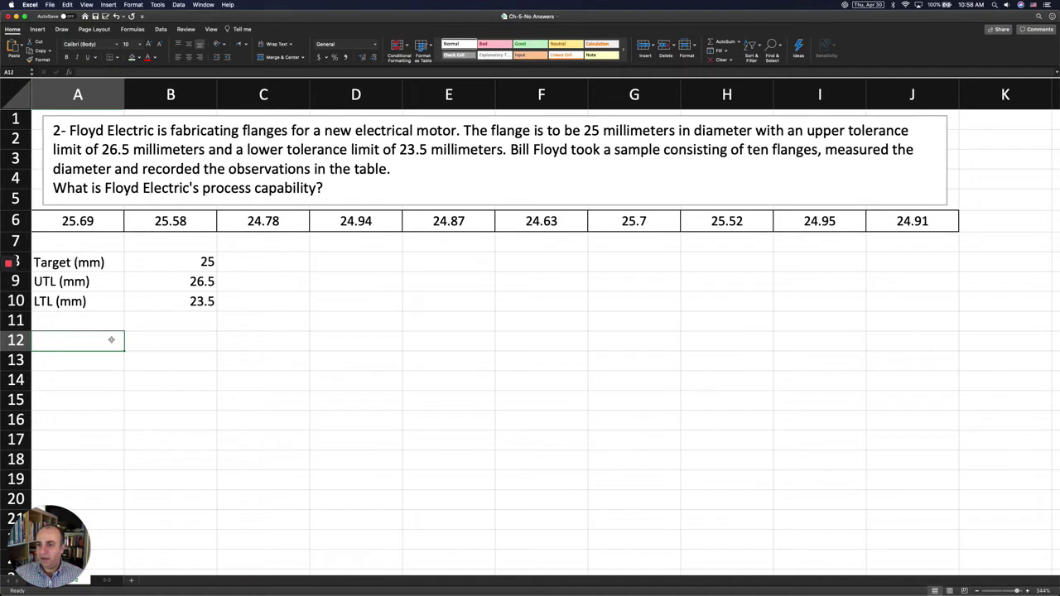
{"action": "type", "text": "Mean"}
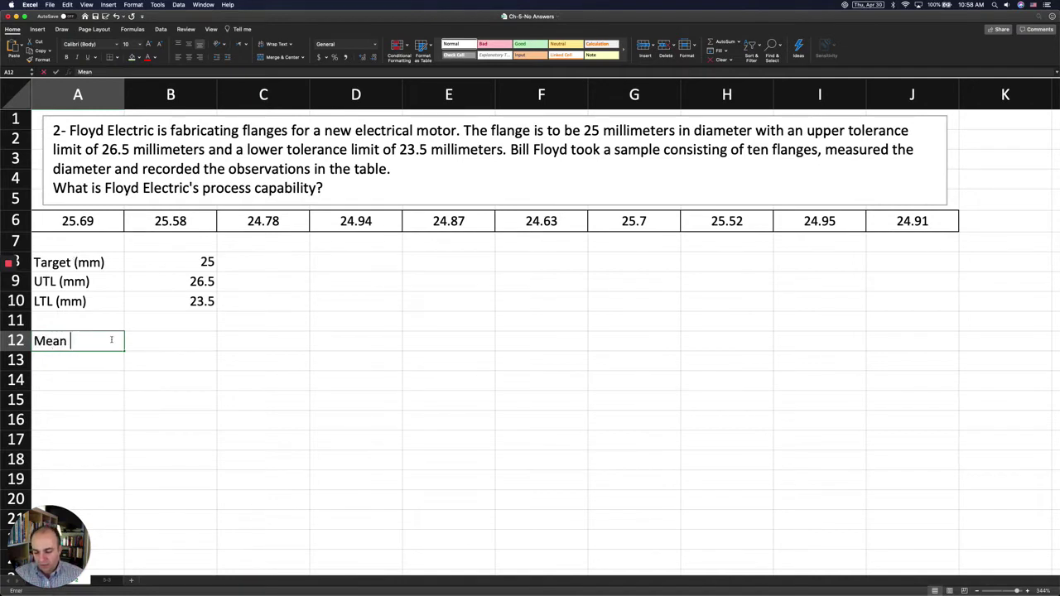
{"action": "type", "text": " (mm)"}
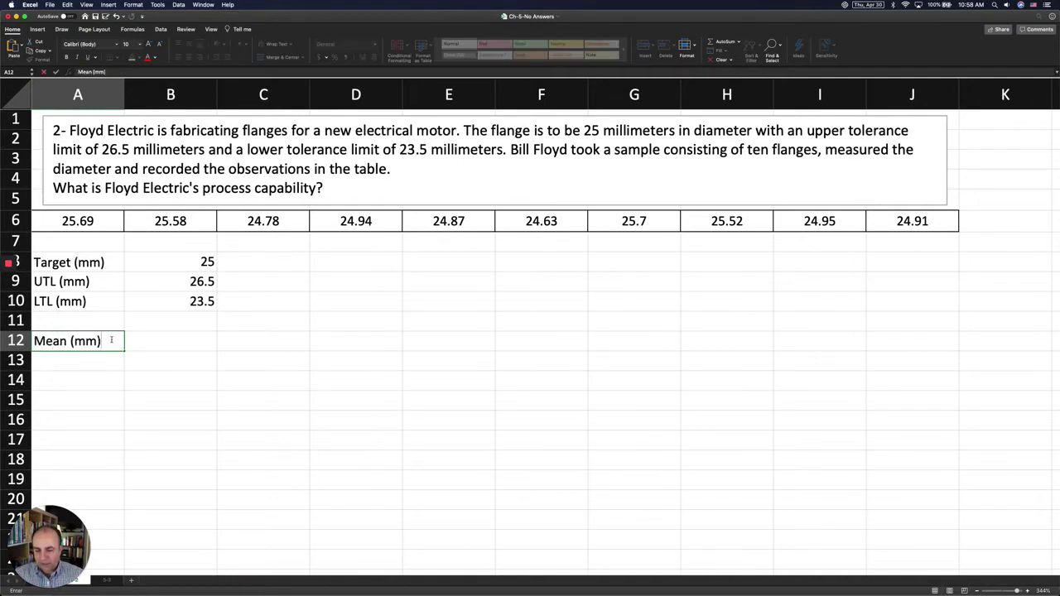
{"action": "key", "text": "Return"}
- Calculate the mean of the ten flange measurements A6:J6 in B12 with AVERAGE and compare it with the target in B8
{"action": "left_click", "coordinate": [166, 346]}
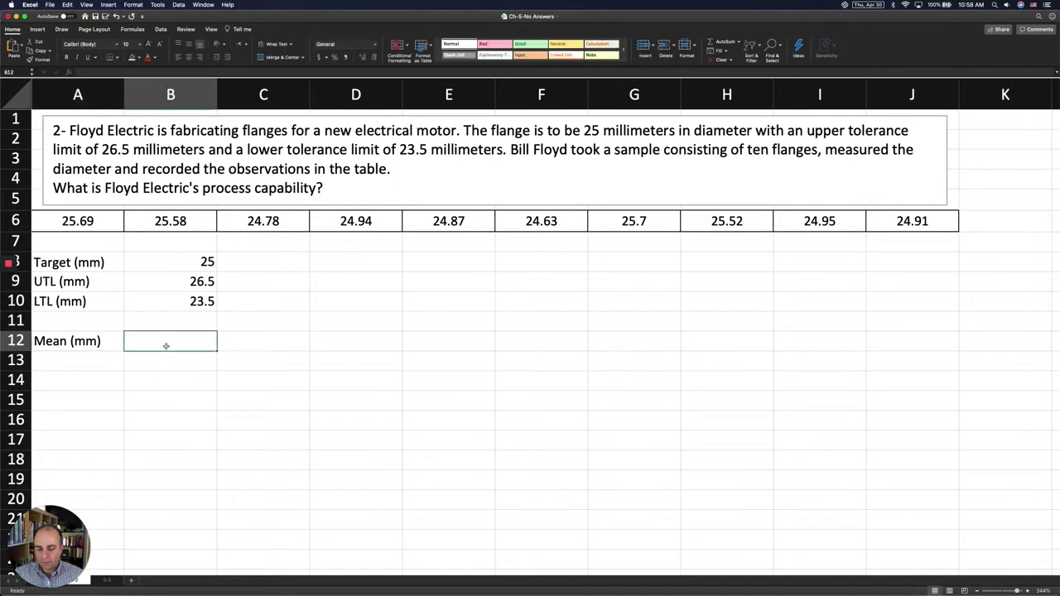
{"action": "type", "text": "=avera"}
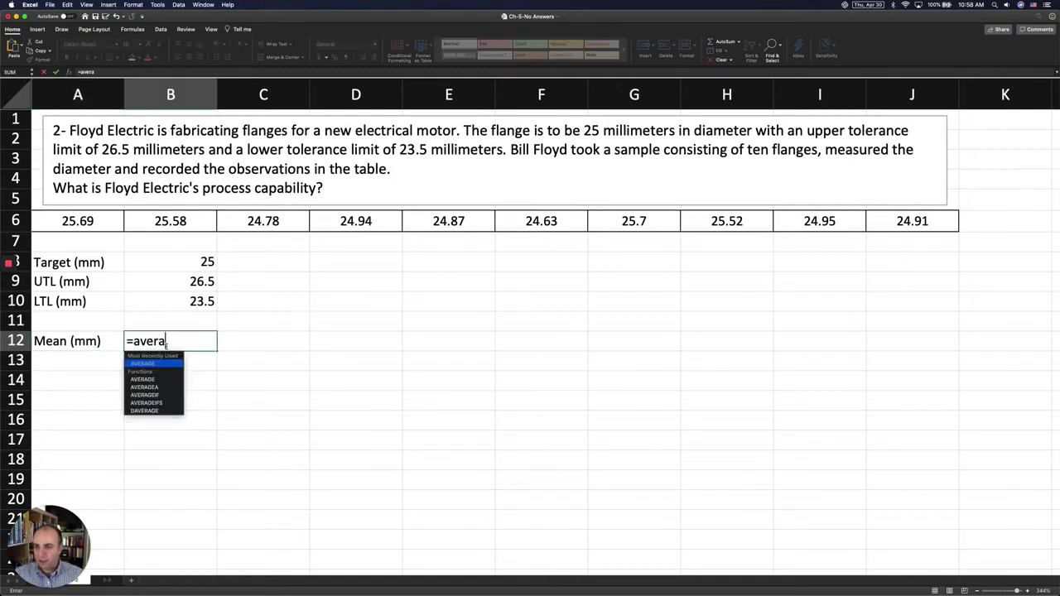
{"action": "key", "text": "Tab"}
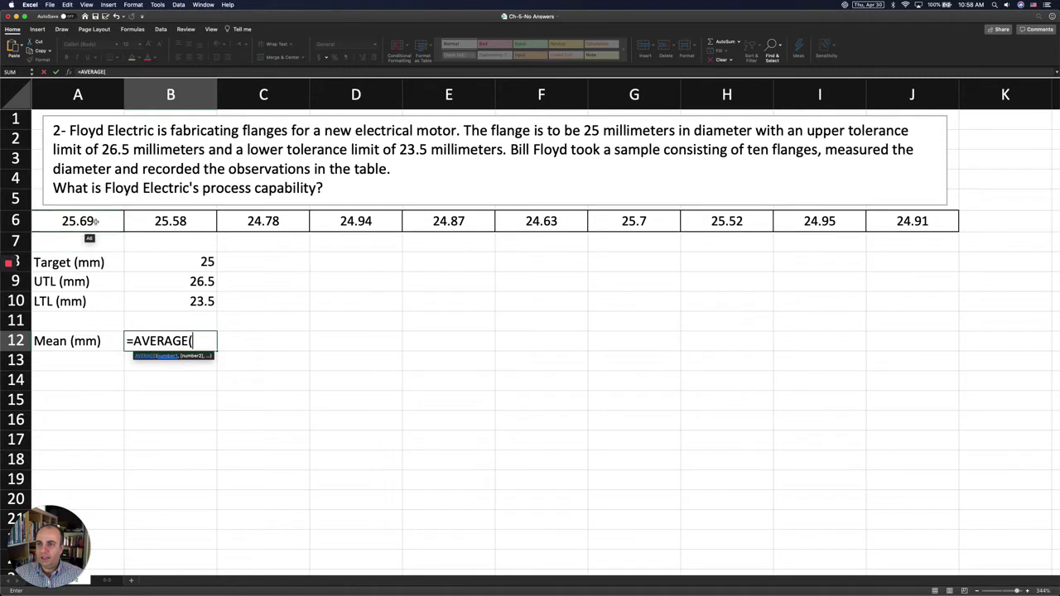
{"action": "left_click_drag", "start_coordinate": [80, 224], "coordinate": [915, 223]}
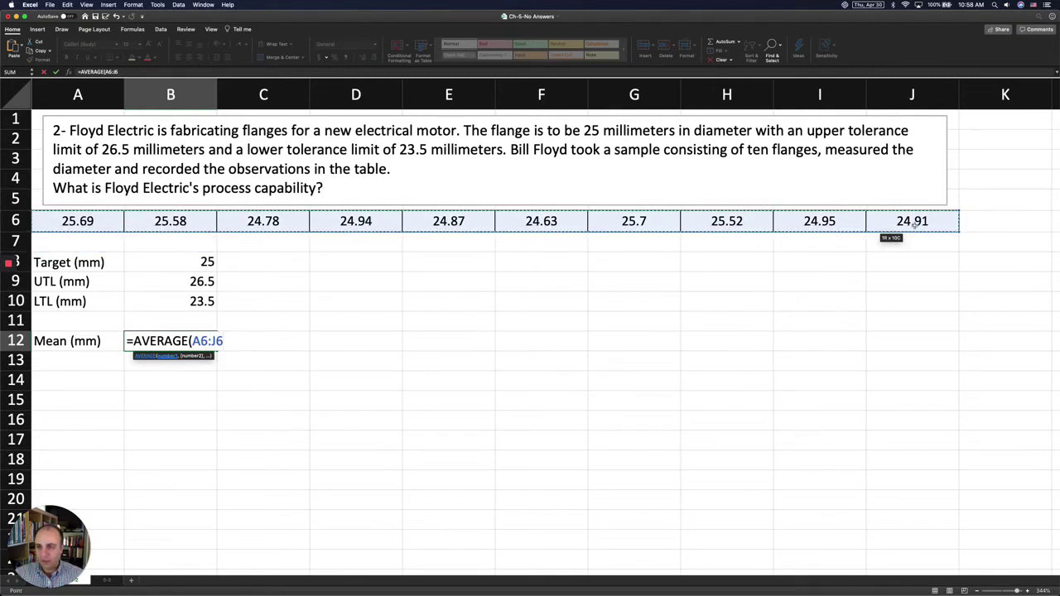
{"action": "key", "text": "Return"}
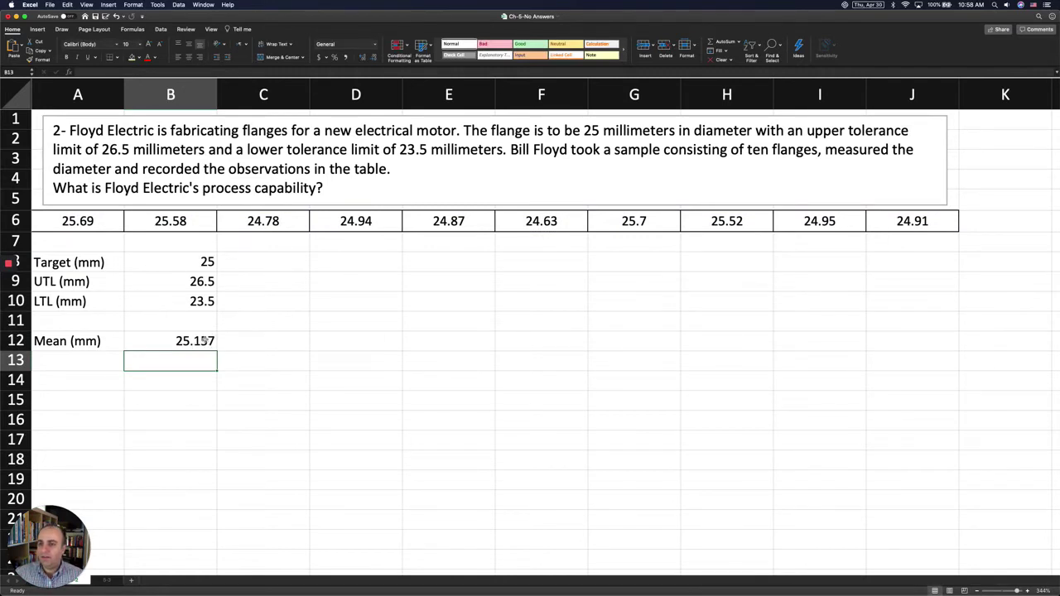
{"action": "left_click", "coordinate": [205, 341]}
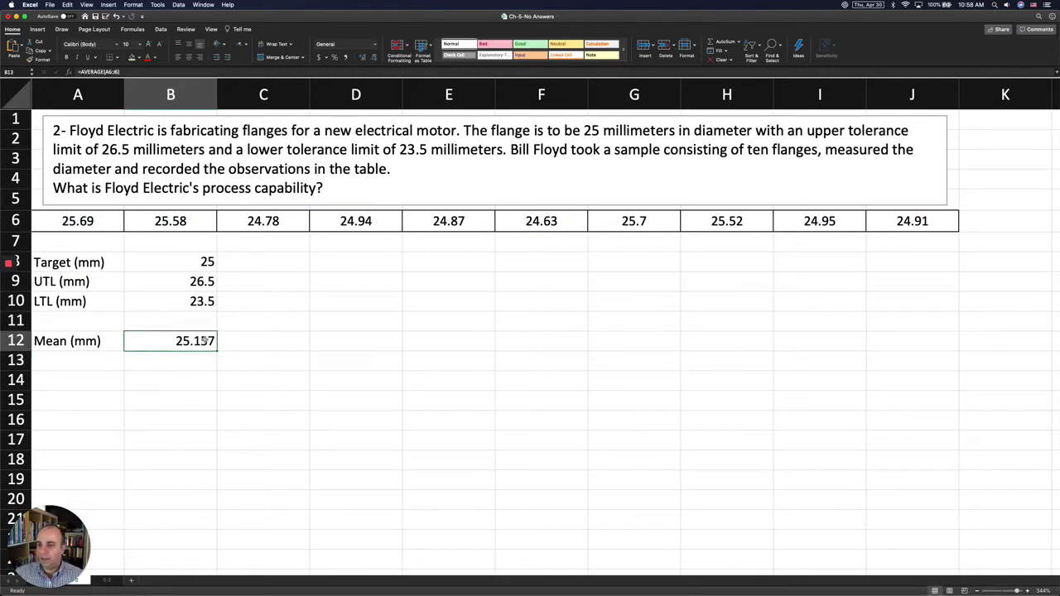
{"action": "left_click", "coordinate": [184, 262]}
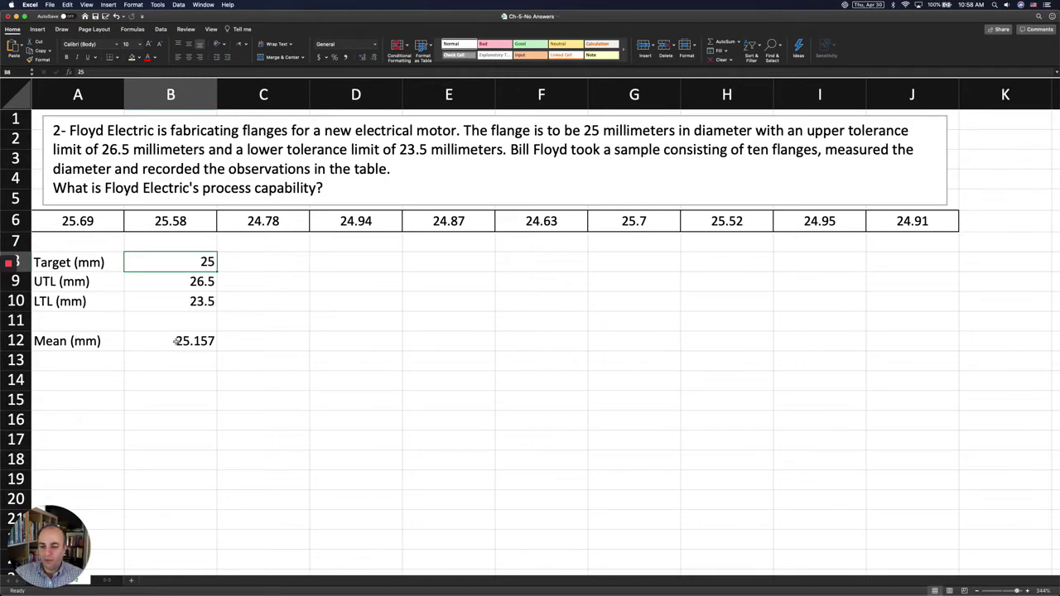
- Switch to the Study Guide for Final Exam document in Word, find the process capability index formula Cpk (5.3) and copy it
{"action": "key", "text": "ctrl+Up"}
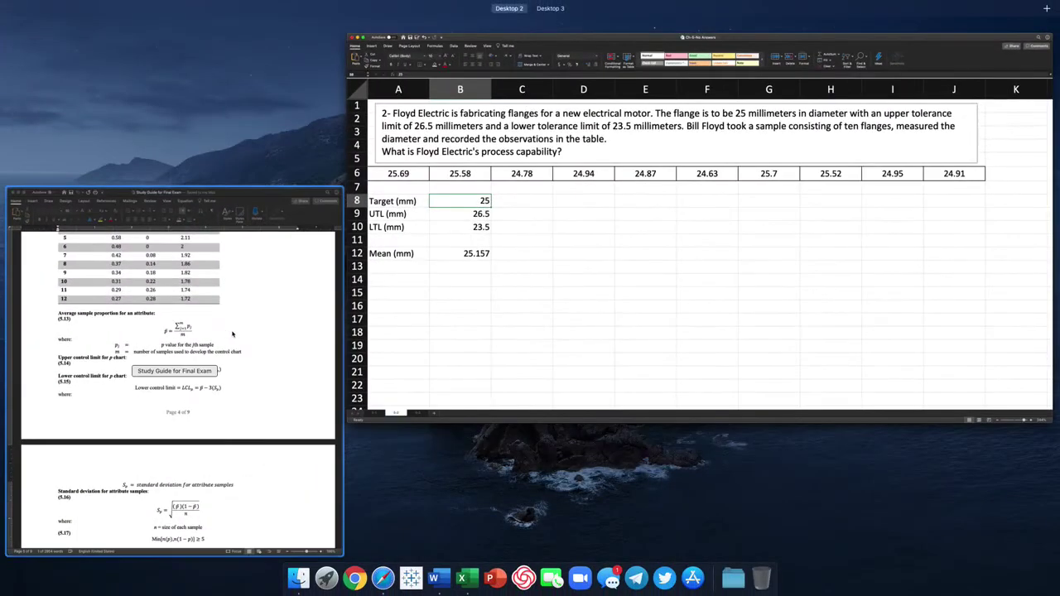
{"action": "left_click", "coordinate": [229, 334]}
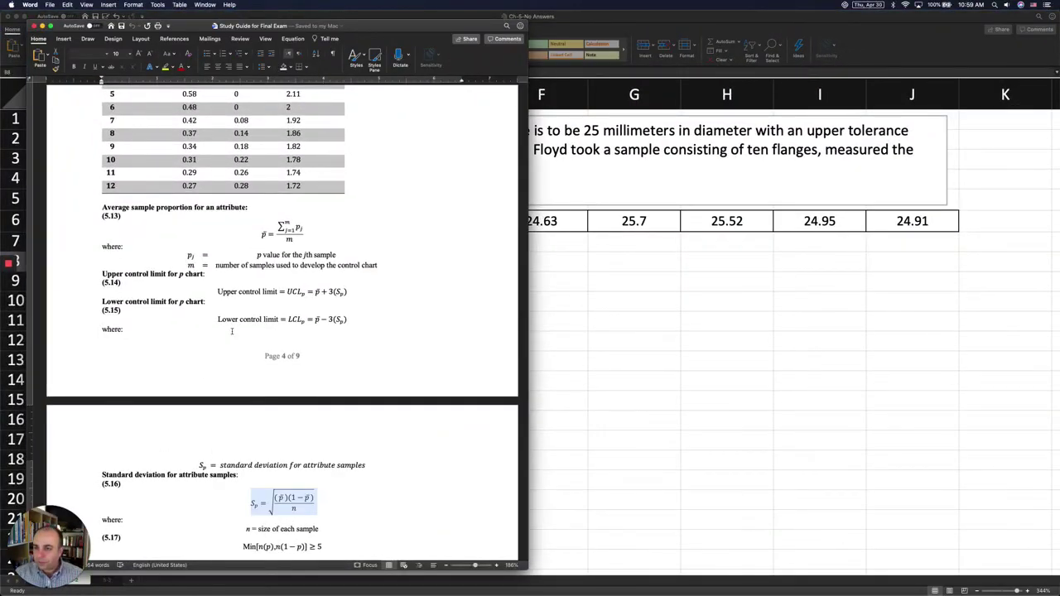
{"action": "scroll", "coordinate": [286, 234], "scroll_direction": "down", "scroll_amount": 3}
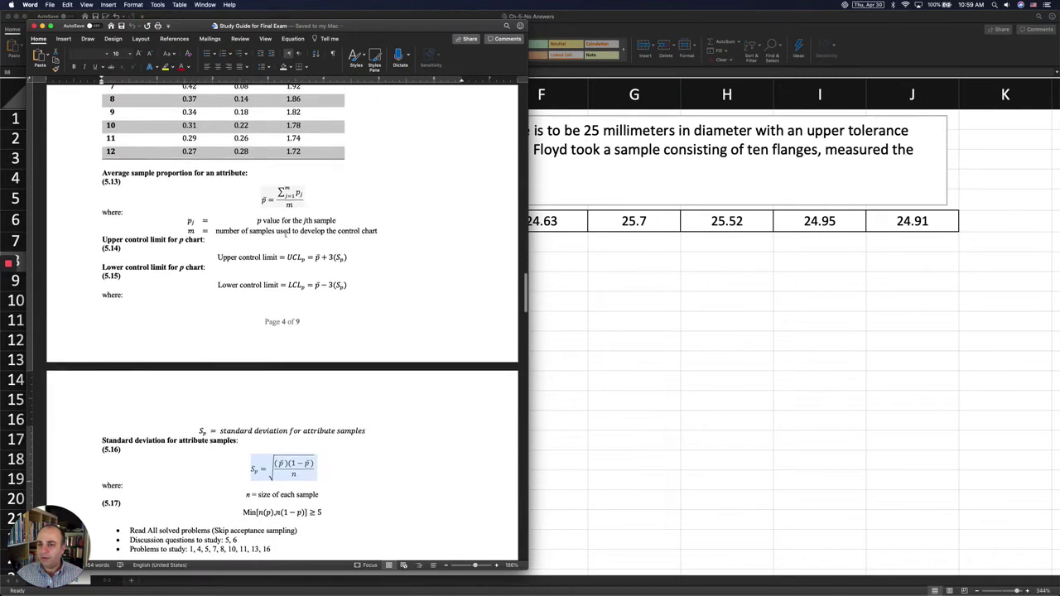
{"action": "scroll", "coordinate": [286, 236], "scroll_direction": "up", "scroll_amount": 15}
{"action": "scroll", "coordinate": [286, 238], "scroll_direction": "up", "scroll_amount": 10}
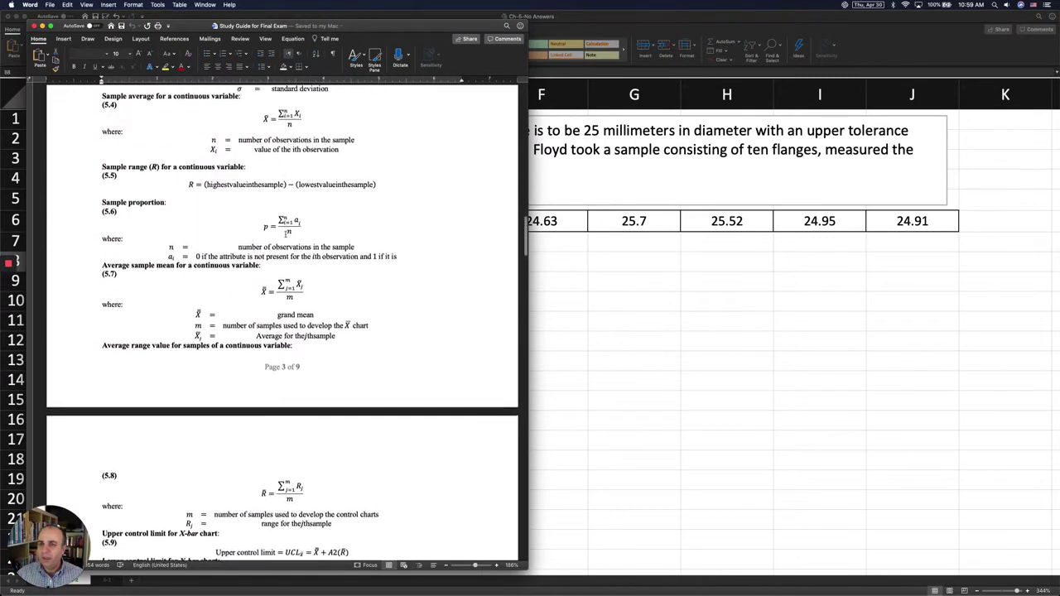
{"action": "scroll", "coordinate": [284, 234], "scroll_direction": "up", "scroll_amount": 2}
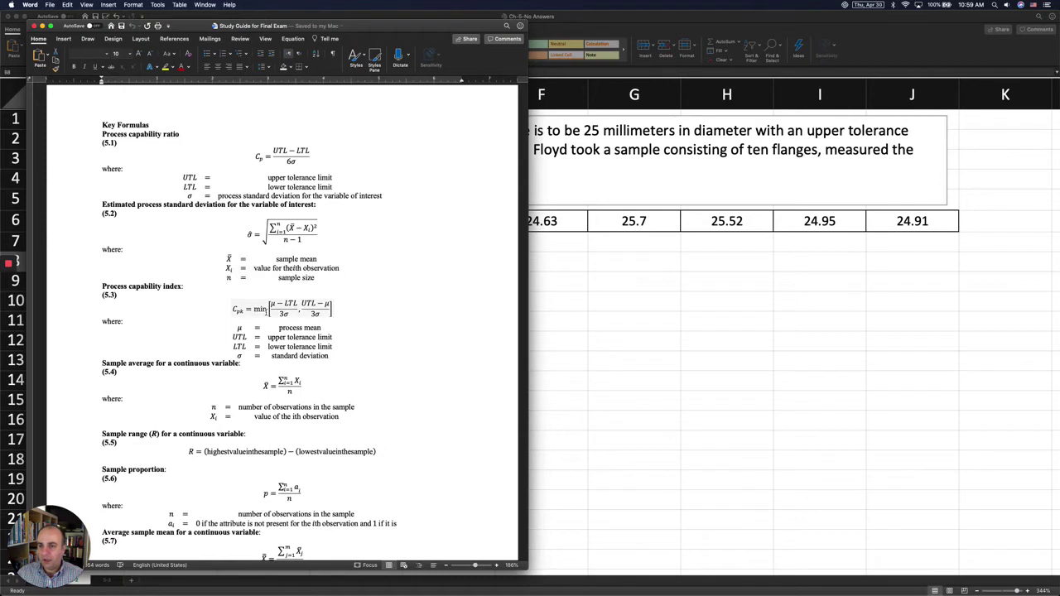
{"action": "double_click", "coordinate": [261, 309]}
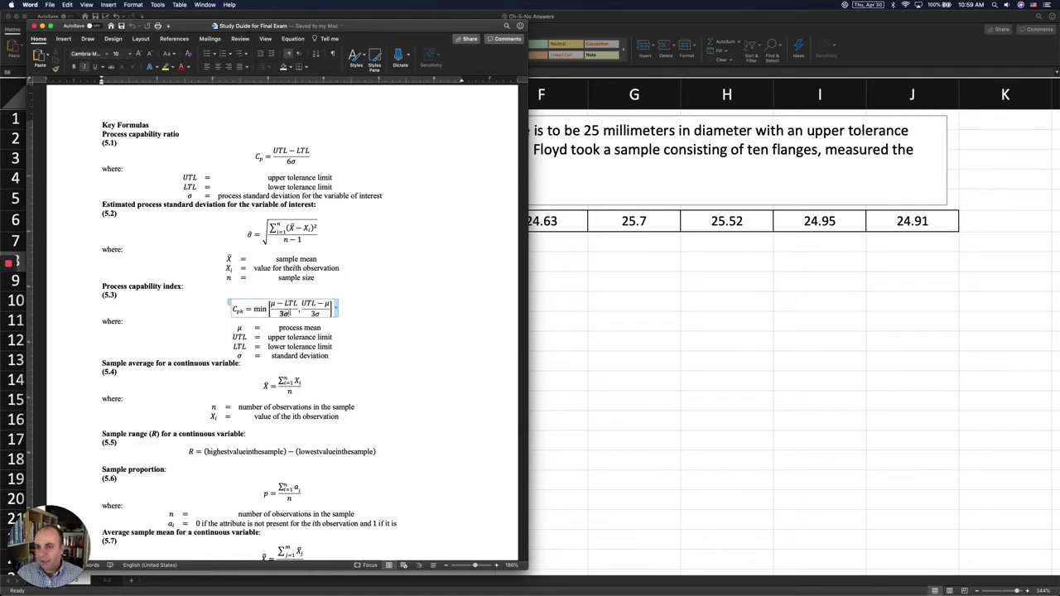
{"action": "triple_click", "coordinate": [290, 314]}
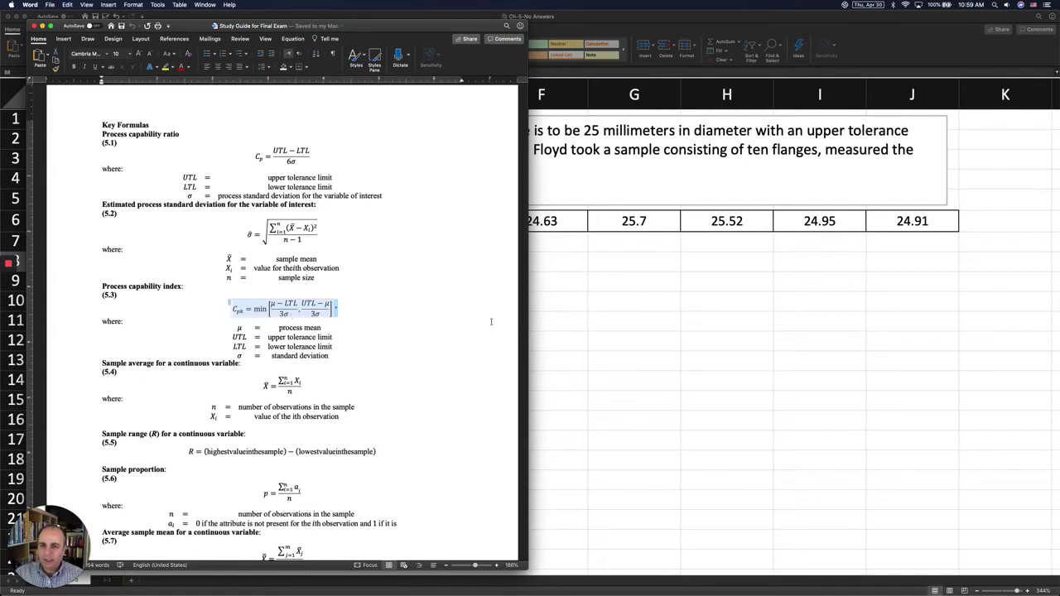
- Return to the Excel worksheet, paste the Cpk formula at D12 and review its terms
{"action": "key", "text": "super+Tab"}
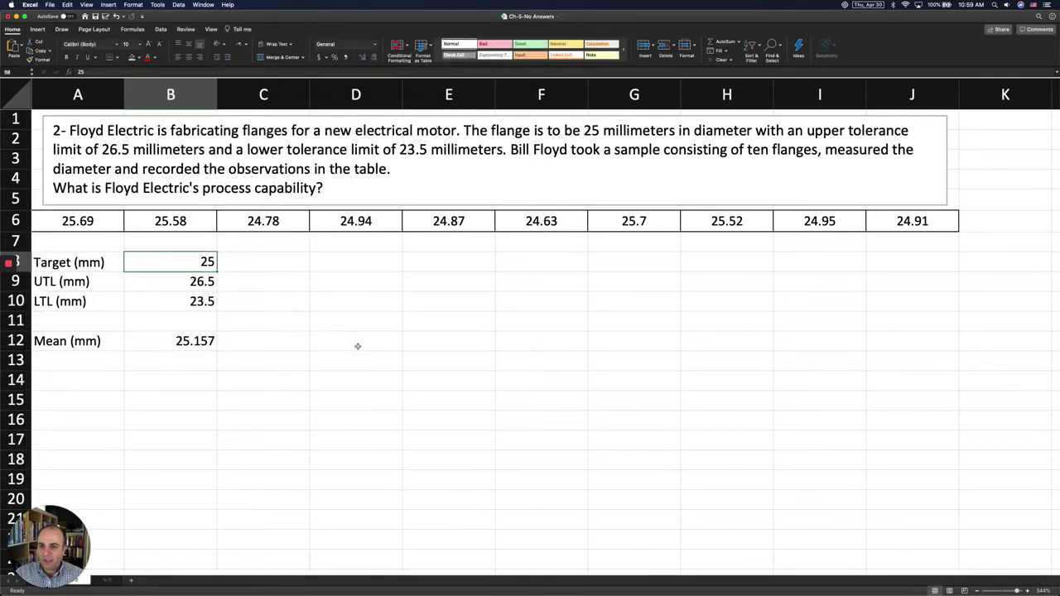
{"action": "left_click", "coordinate": [358, 346]}
{"action": "key", "text": "super+v"}
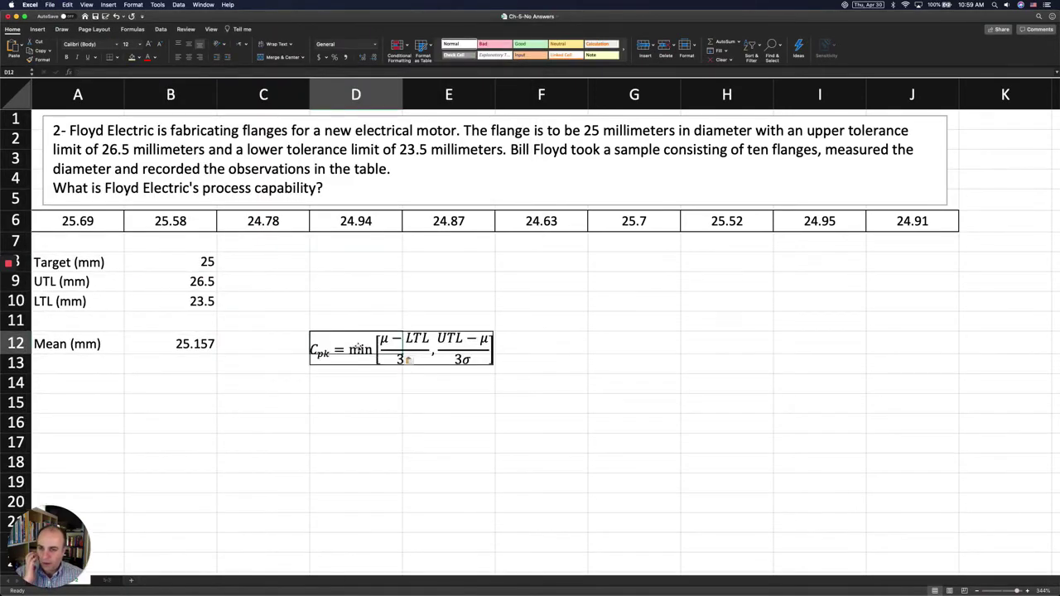
{"action": "left_click", "coordinate": [351, 383]}
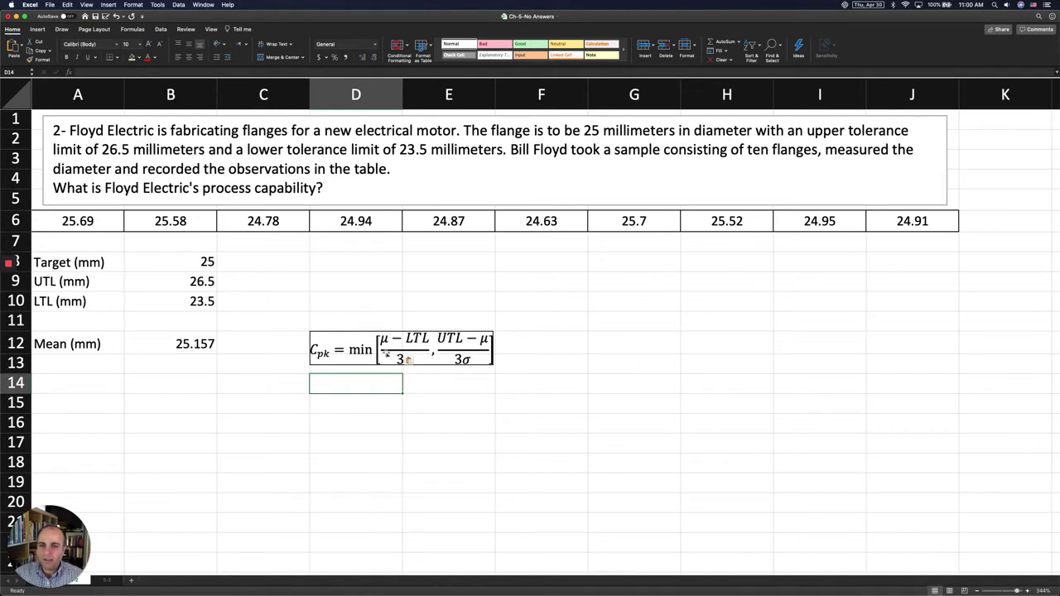
{"action": "left_click", "coordinate": [430, 376]}
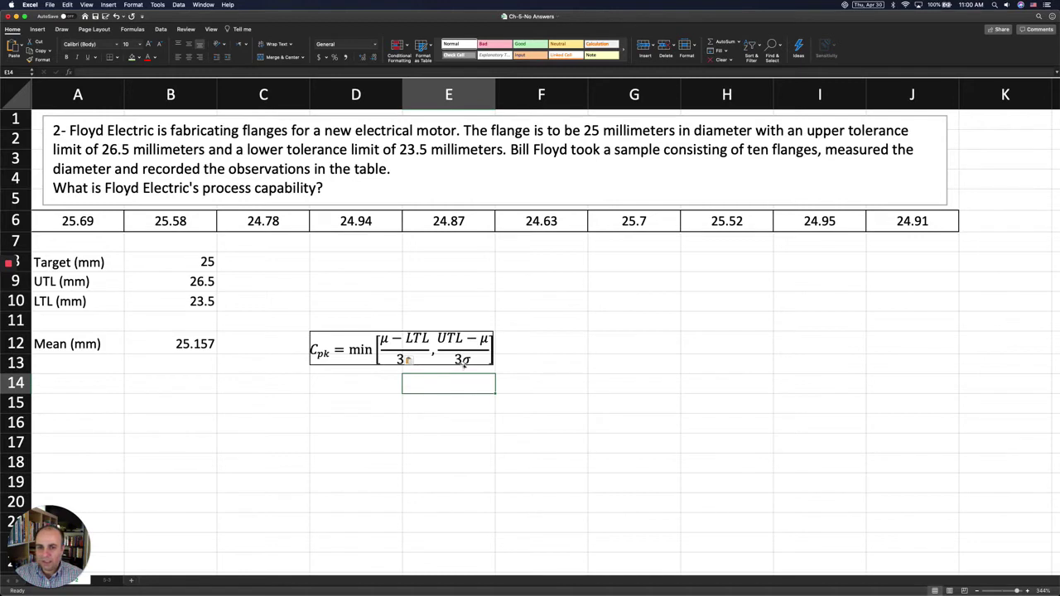
- Label A13 Sigma (mm), directly below the mean label
{"action": "left_click", "coordinate": [48, 363]}
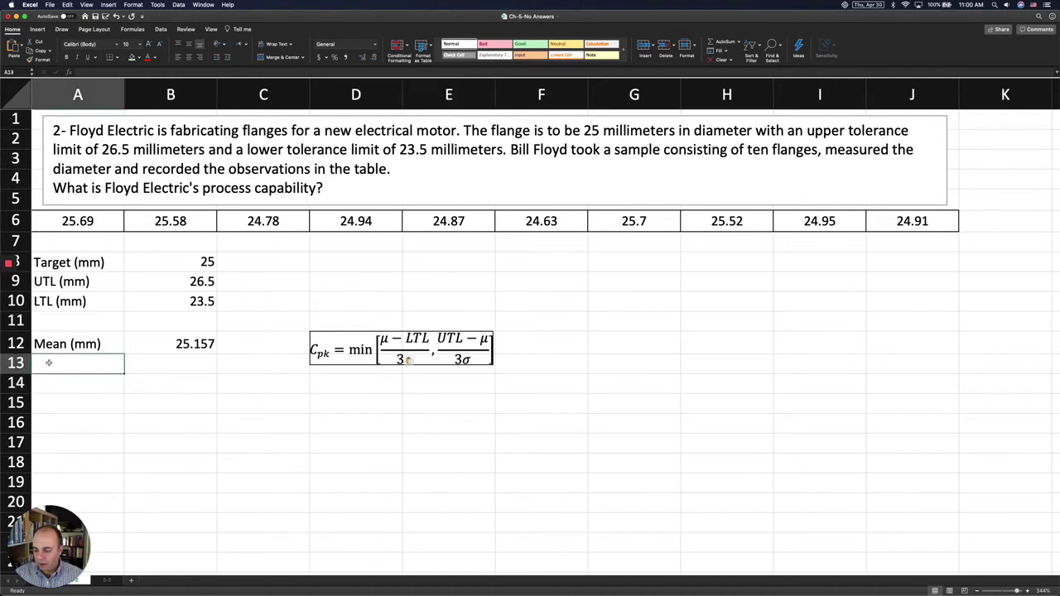
{"action": "type", "text": "Sign"}
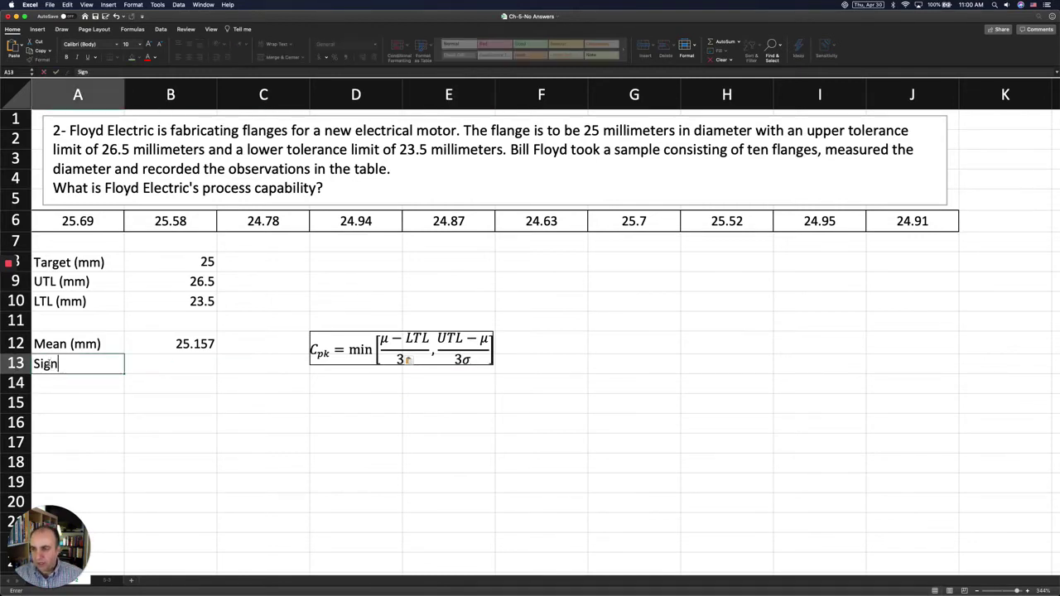
{"action": "key", "text": "BackSpace"}
{"action": "type", "text": "ma (mm)"}
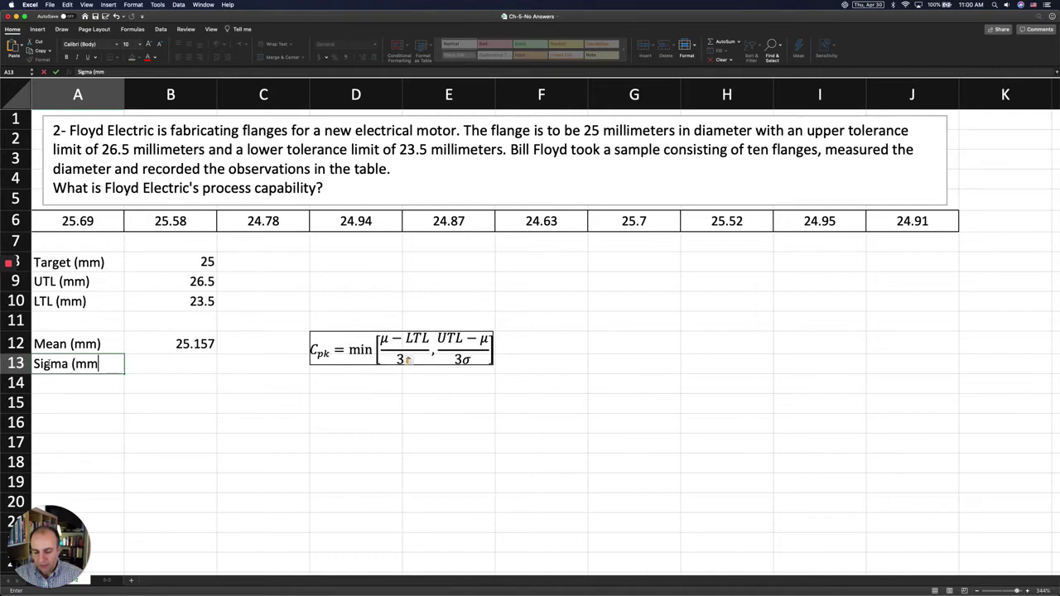
{"action": "key", "text": "Return"}
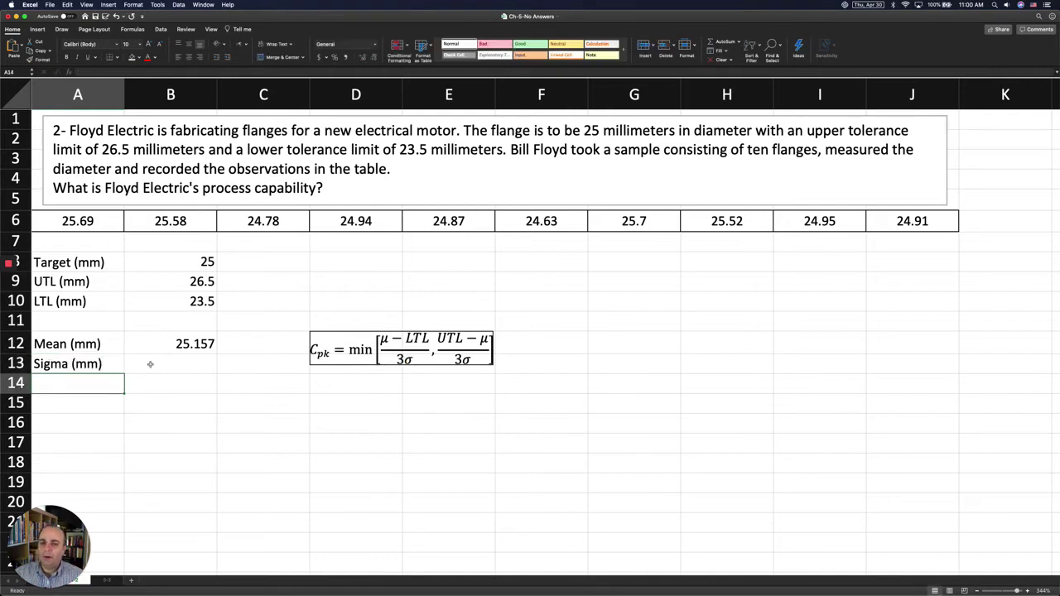
- Review the estimated process standard deviation formula (5.2) in the Word study guide, then return to the Excel worksheet
{"action": "left_click", "coordinate": [146, 366]}
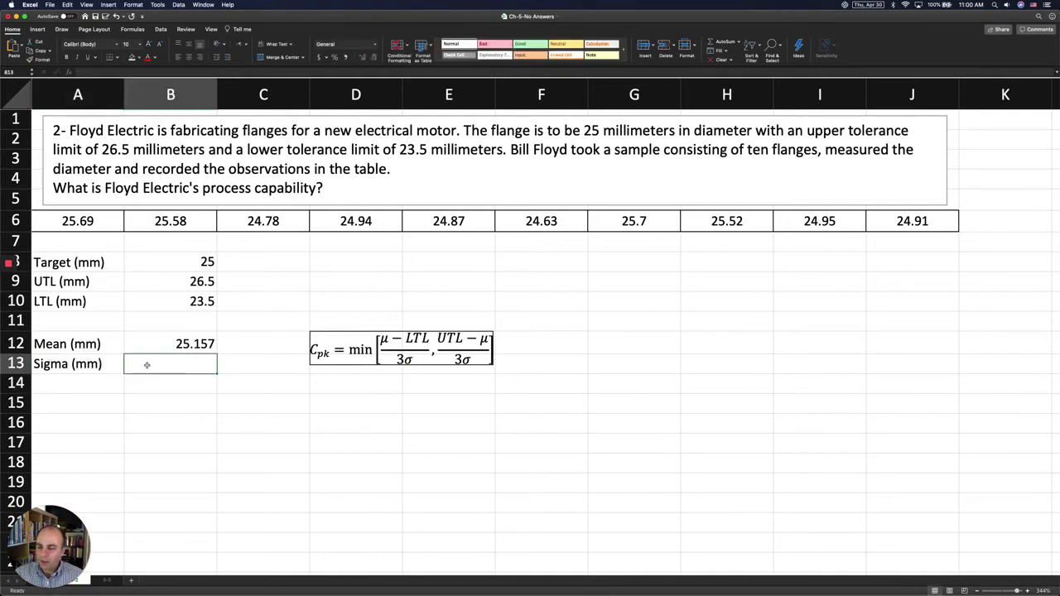
{"action": "key", "text": "ctrl+Up"}
{"action": "left_click", "coordinate": [272, 396]}
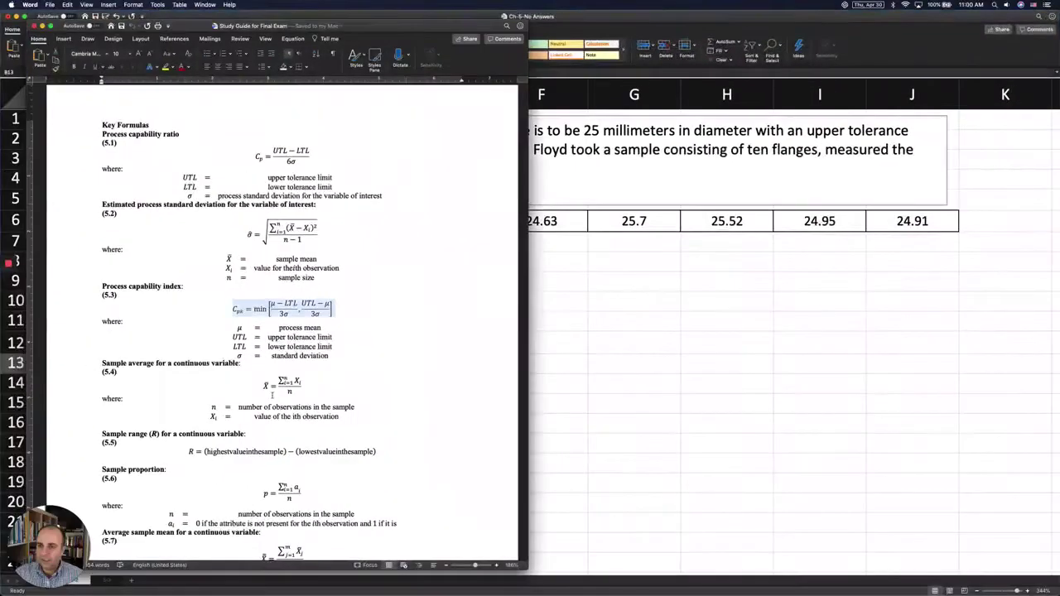
{"action": "scroll", "coordinate": [298, 434], "scroll_direction": "down", "scroll_amount": 1}
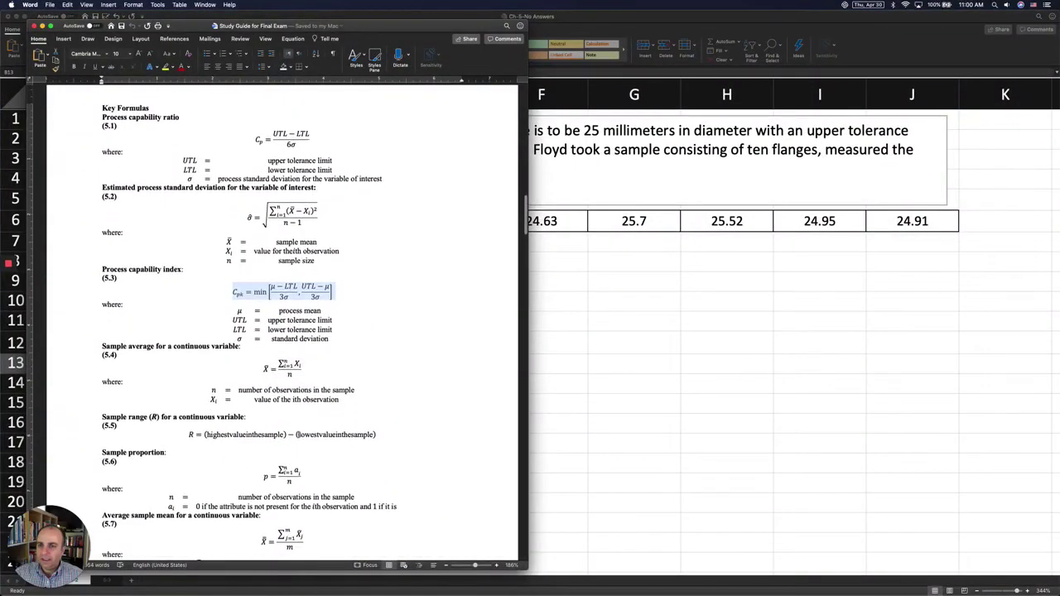
{"action": "left_click", "coordinate": [323, 222]}
{"action": "left_click", "coordinate": [336, 220]}
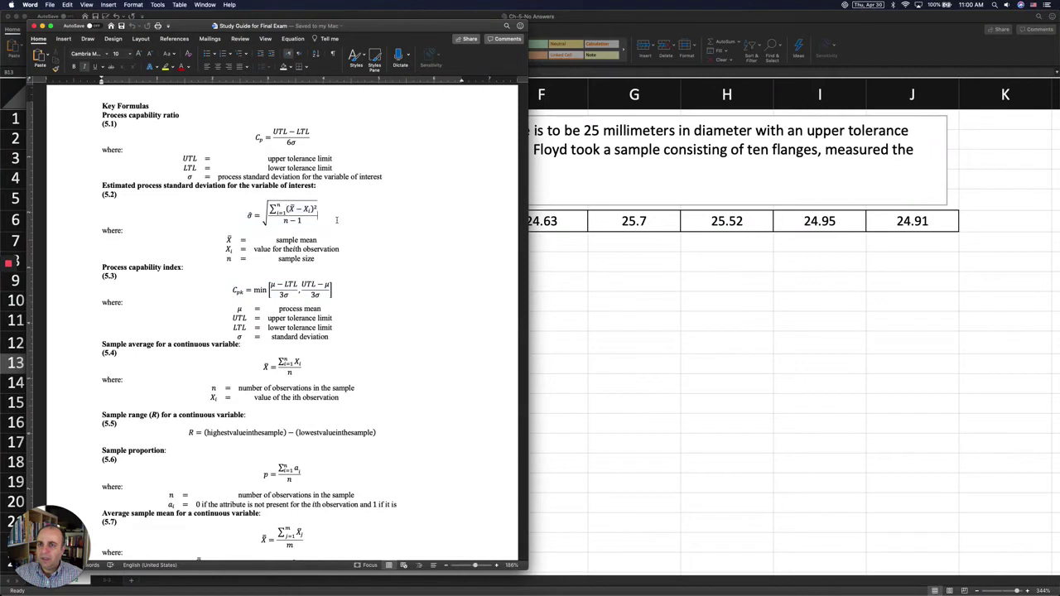
{"action": "left_click", "coordinate": [302, 259]}
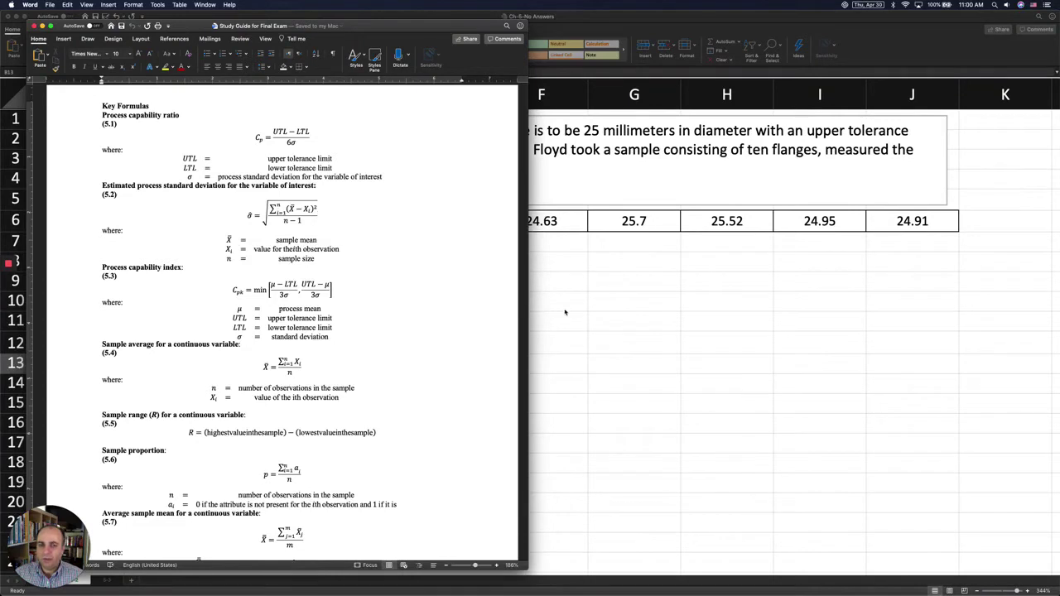
{"action": "left_click", "coordinate": [565, 312]}
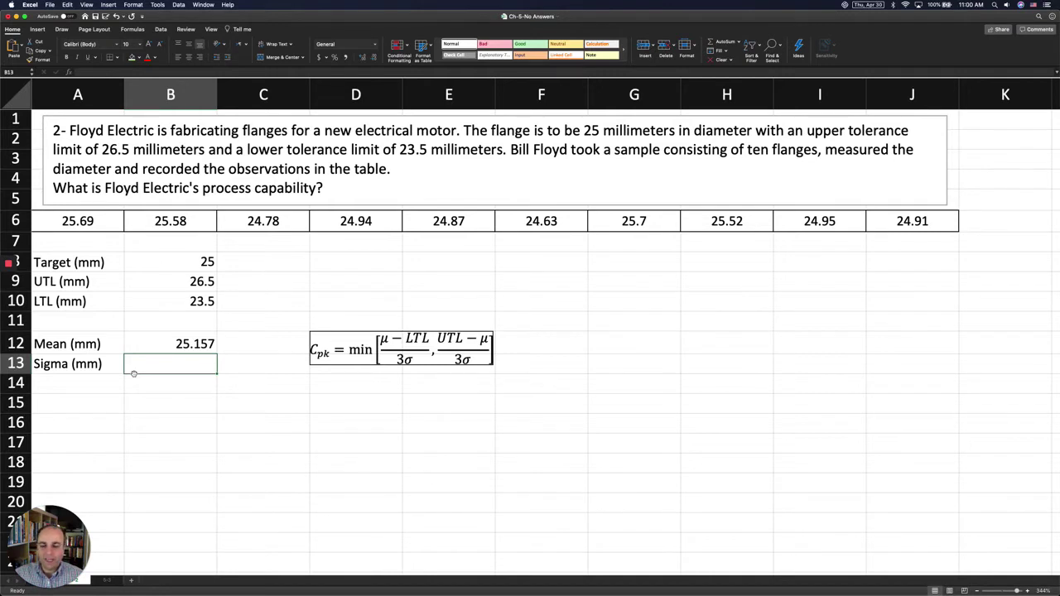
- Calculate the standard deviation of the ten flange measurements A6:J6 in B13 with STDEV
{"action": "type", "text": "=st"}
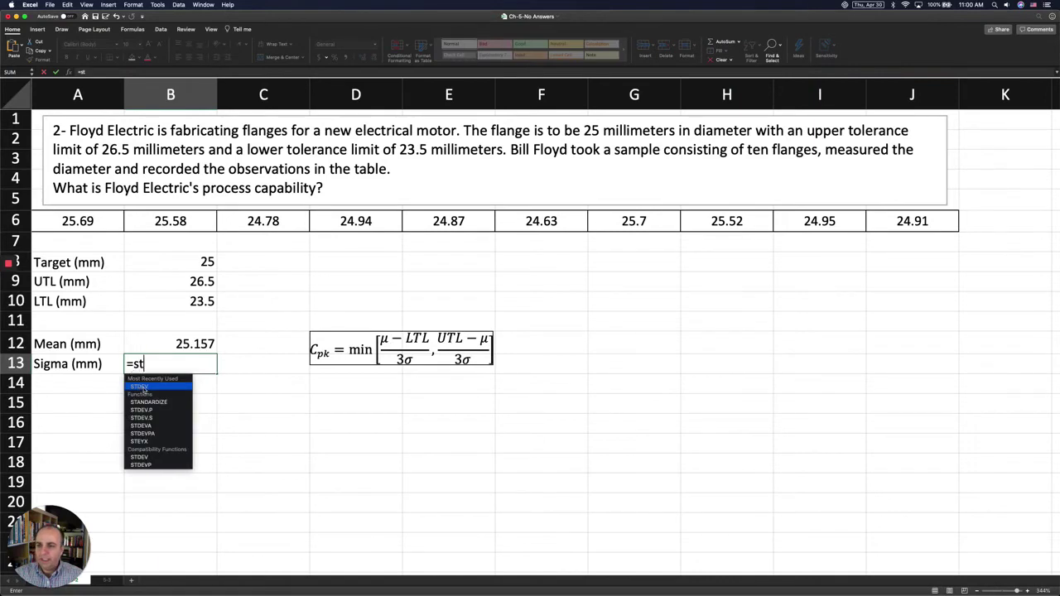
{"action": "double_click", "coordinate": [152, 386]}
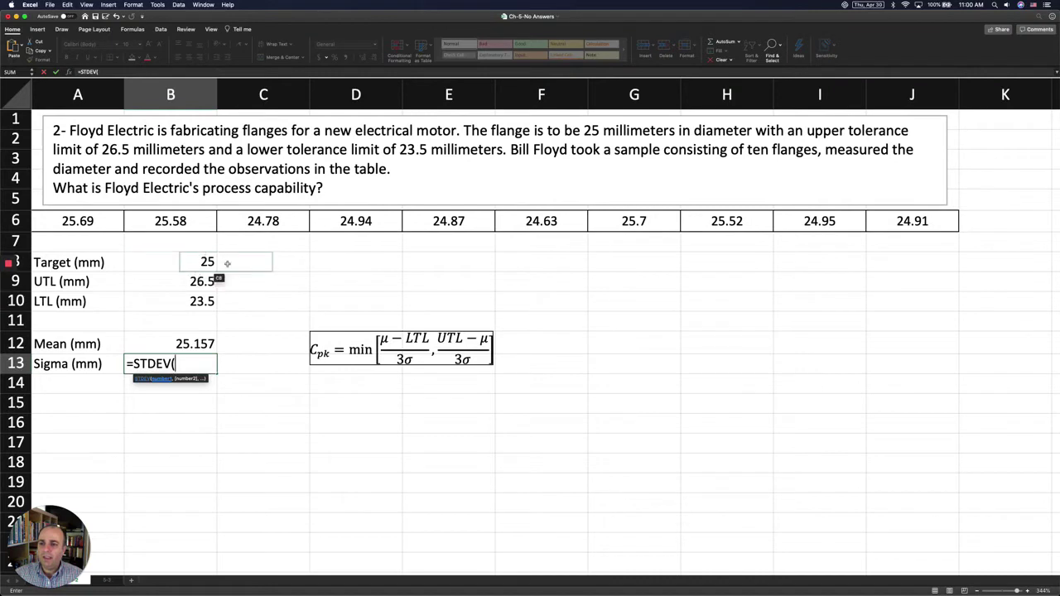
{"action": "left_click_drag", "start_coordinate": [101, 221], "coordinate": [888, 222]}
{"action": "type", "text": ")"}
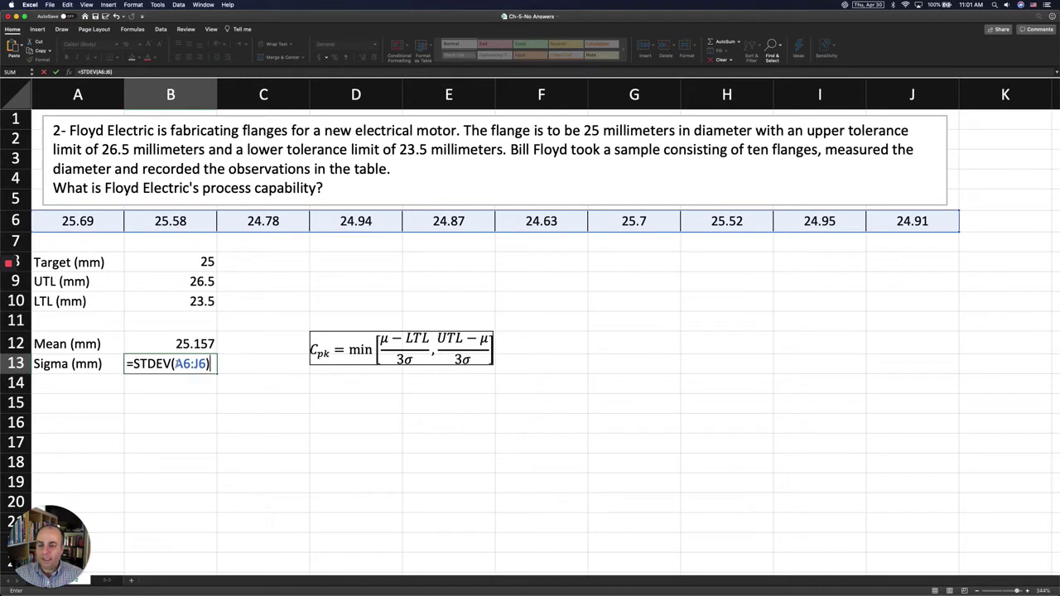
{"action": "key", "text": "Return"}
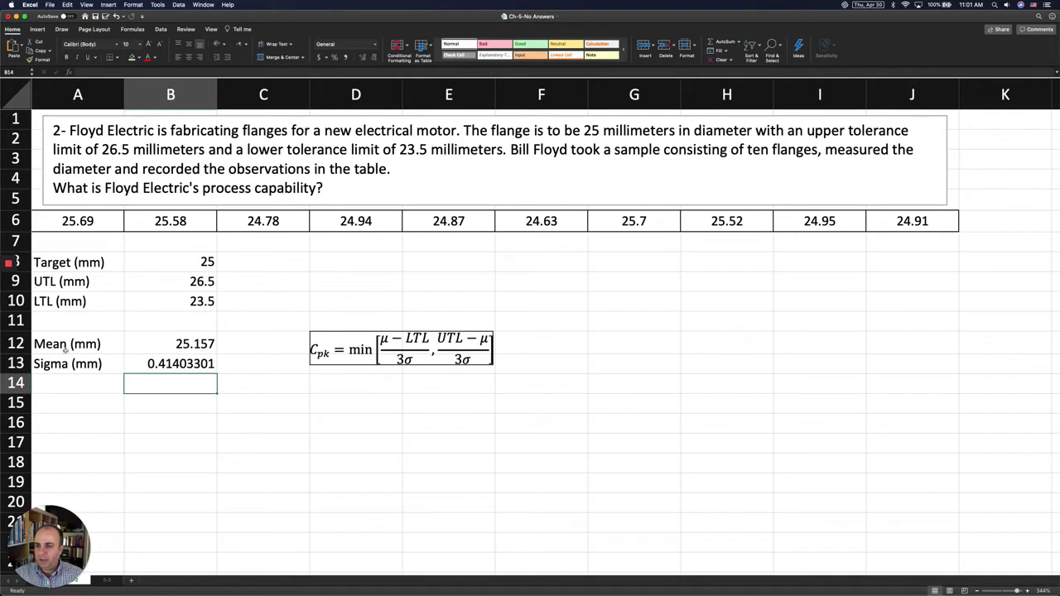
- Label A15 Cpk, leaving an empty row below the sigma label
{"action": "left_click", "coordinate": [84, 387]}
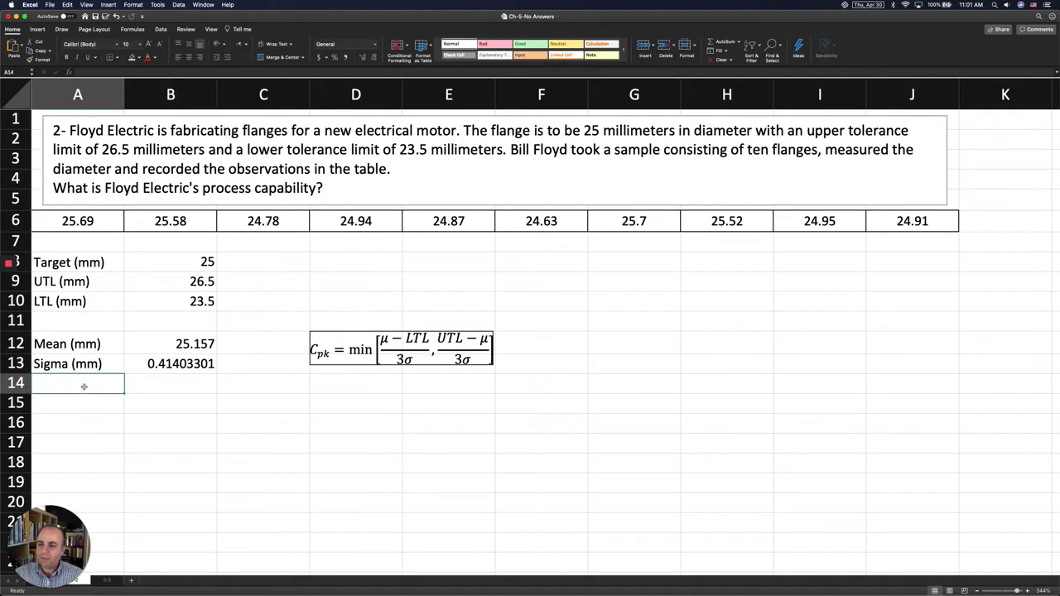
{"action": "left_click", "coordinate": [87, 398]}
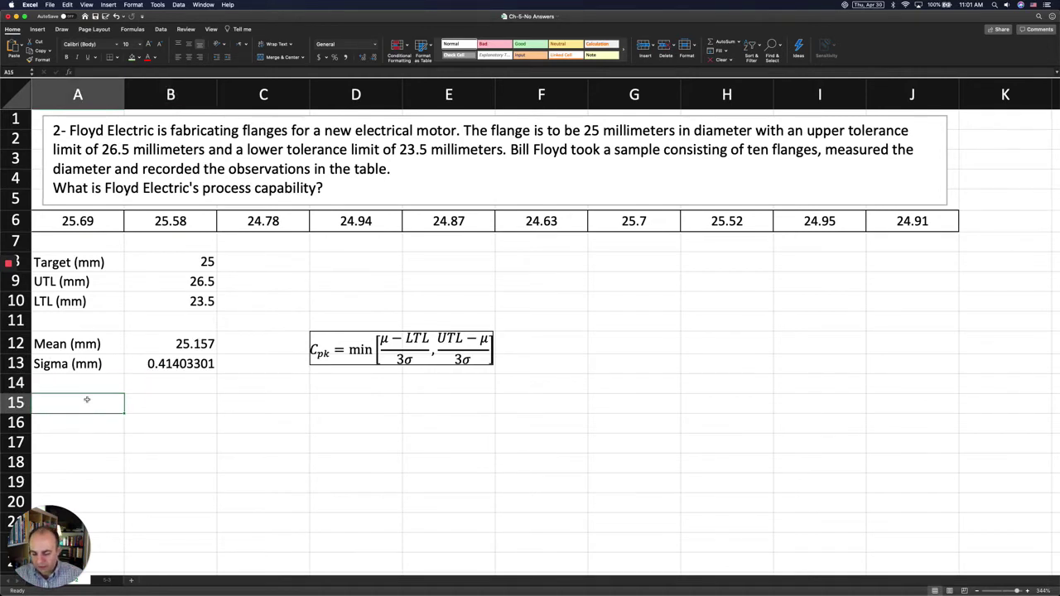
{"action": "type", "text": "Cp"}
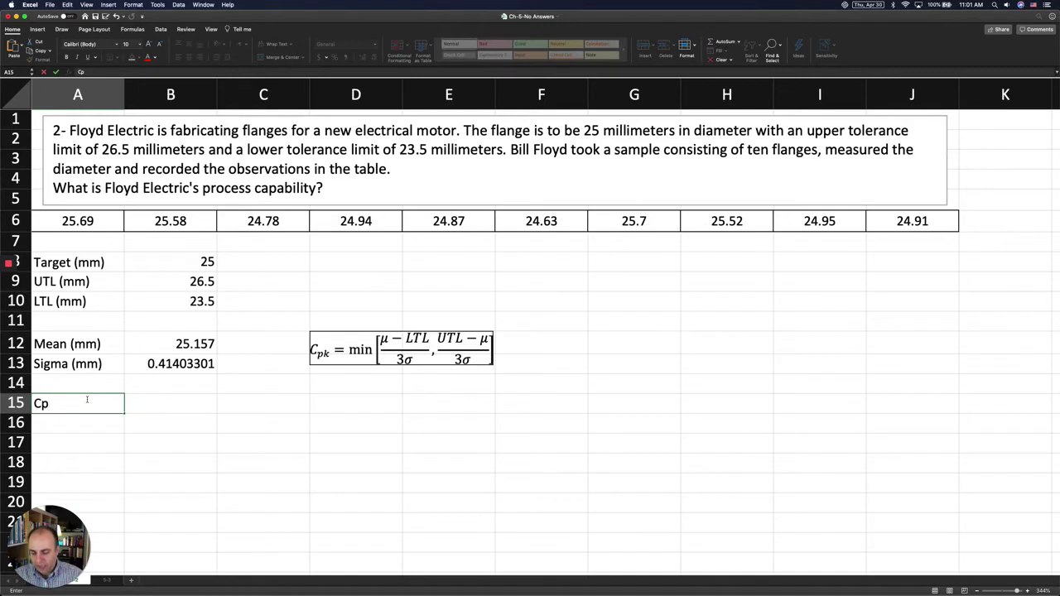
{"action": "type", "text": "k"}
{"action": "key", "text": "Return"}
- Start a MIN formula in B15 whose first argument subtracts the LTL in B10 from the mean in B12
{"action": "left_click", "coordinate": [170, 404]}
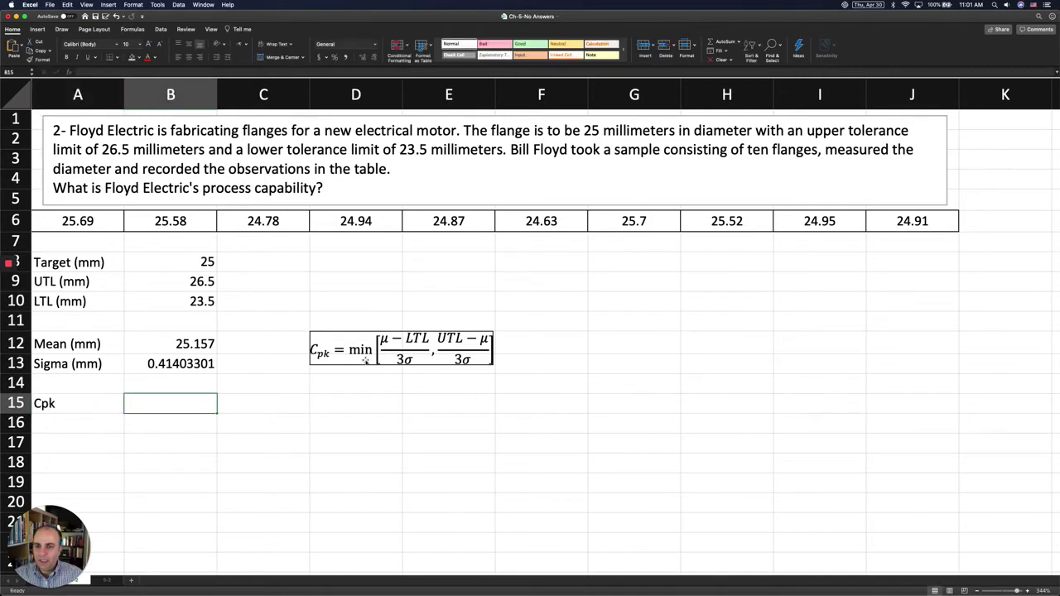
{"action": "type", "text": "="}
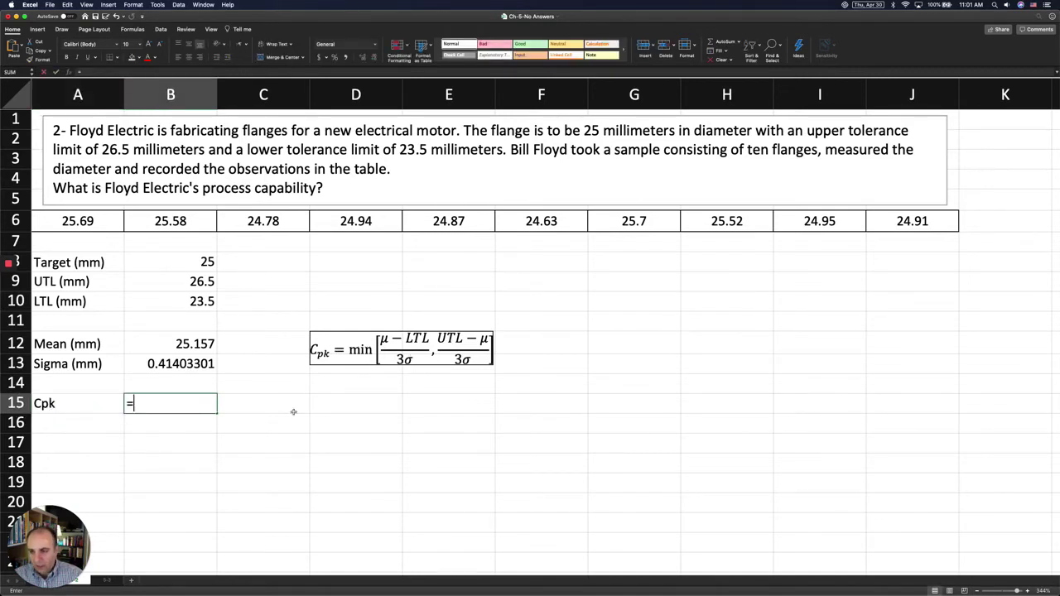
{"action": "type", "text": "min"}
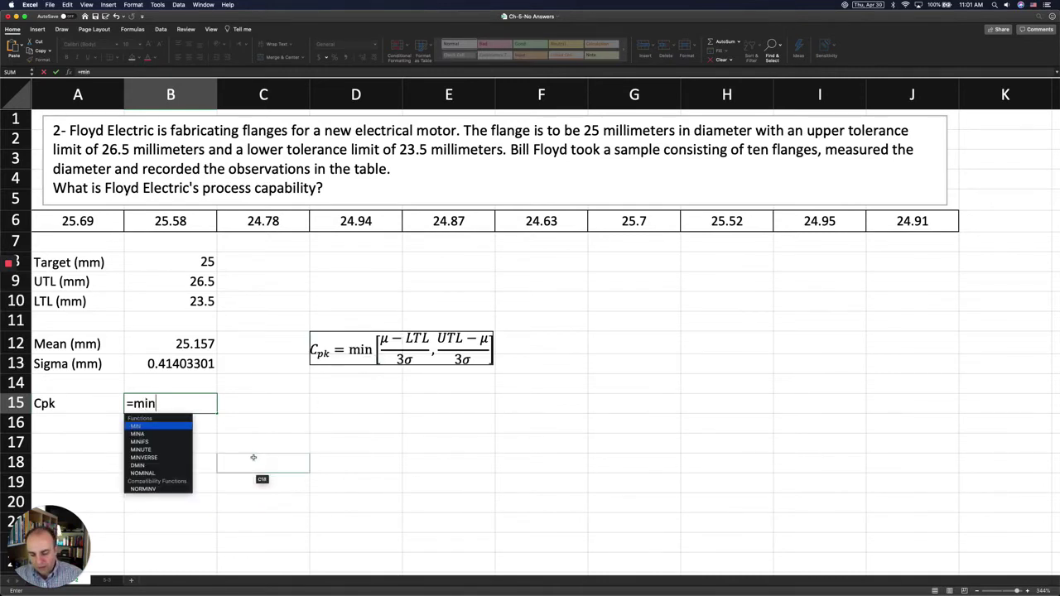
{"action": "type", "text": "("}
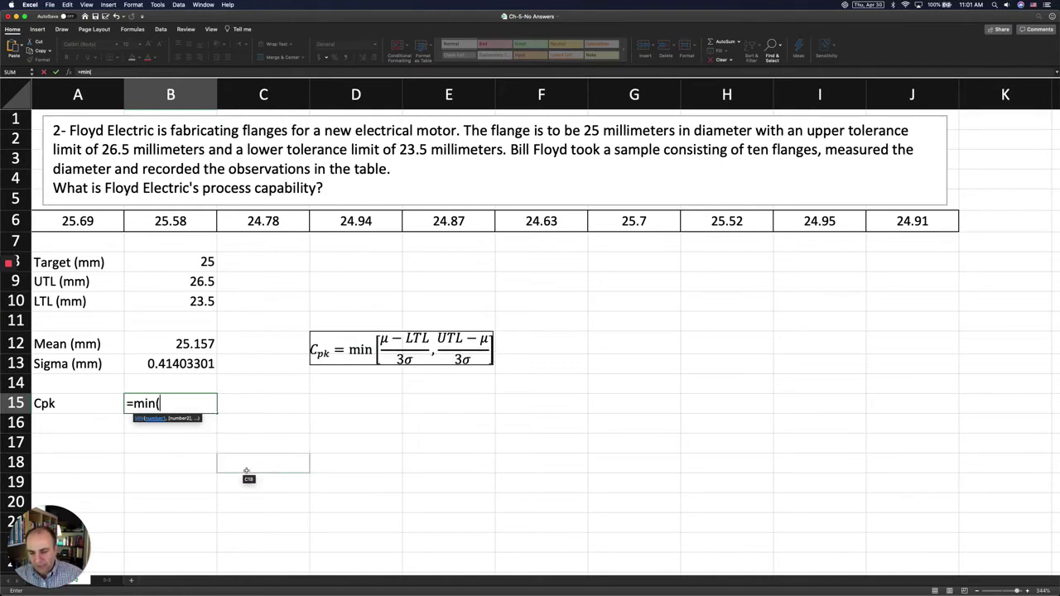
{"action": "type", "text": "("}
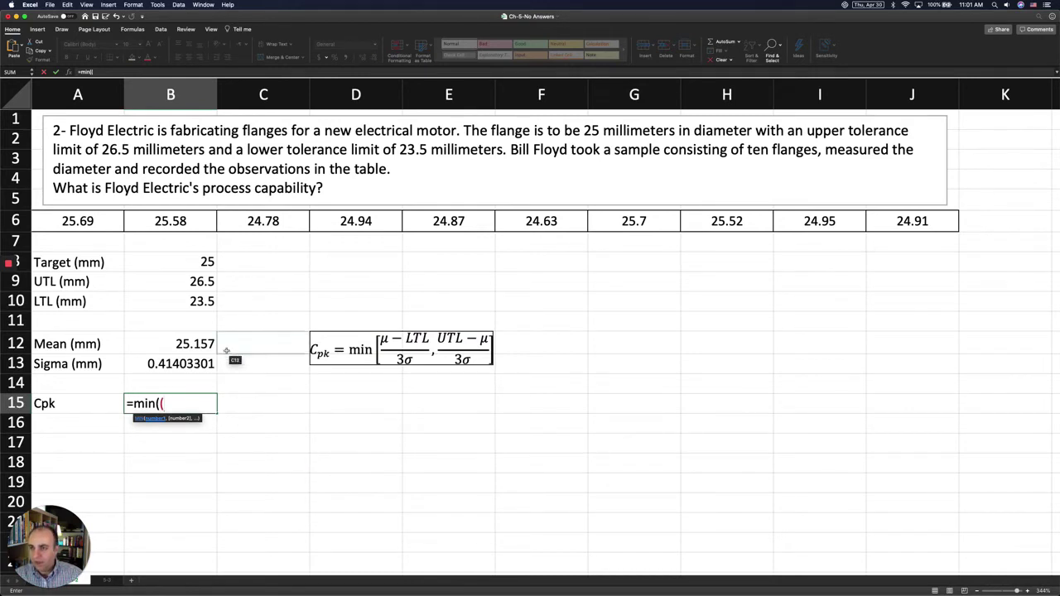
{"action": "left_click", "coordinate": [180, 343]}
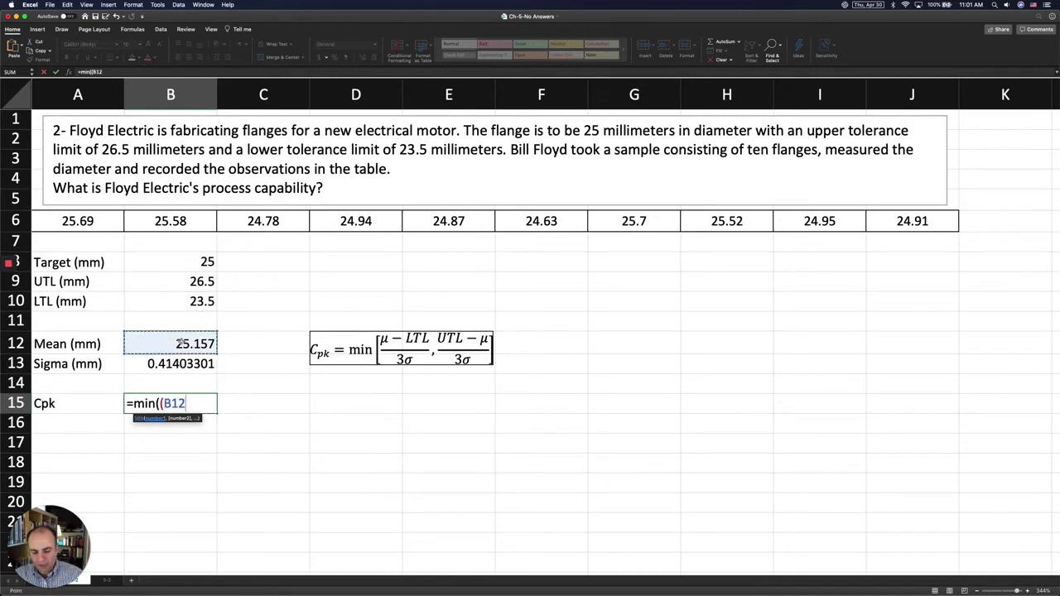
{"action": "type", "text": "-"}
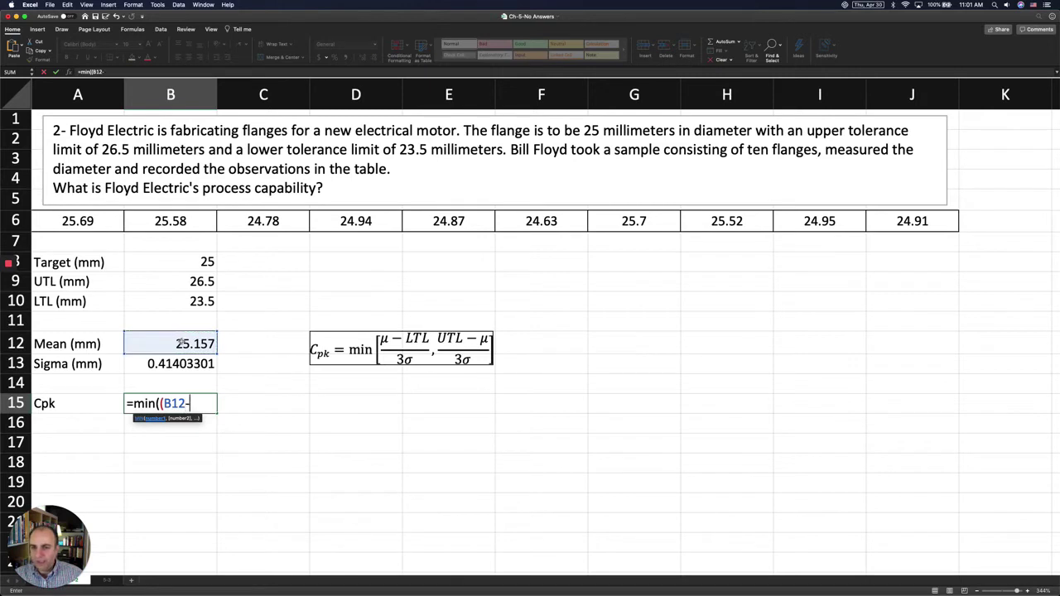
{"action": "left_click", "coordinate": [181, 301]}
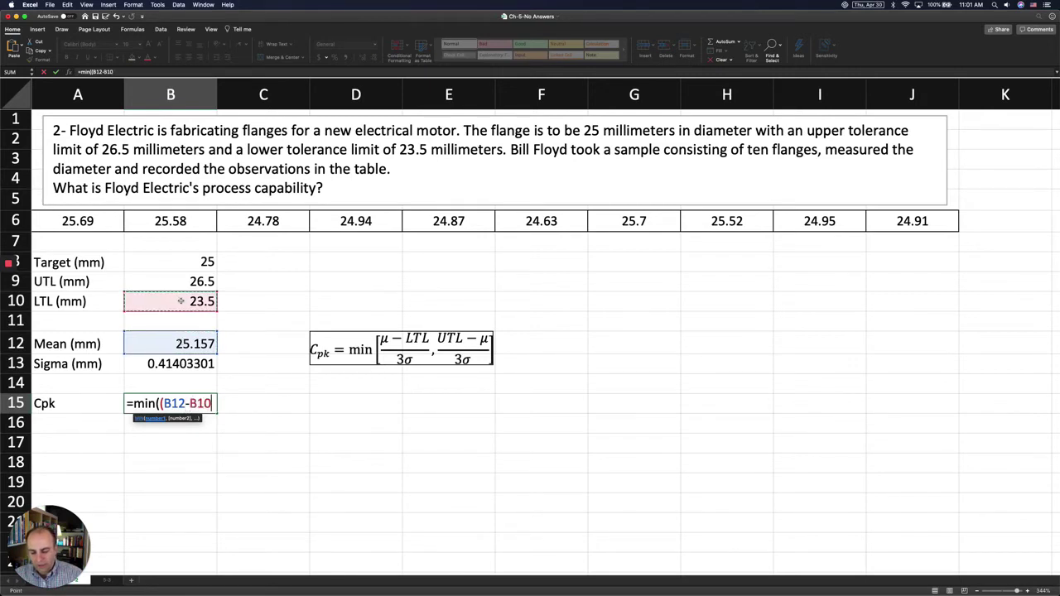
- Divide the B12-B10 difference by (3*B13) and enclose the whole first MIN argument in parentheses
{"action": "type", "text": ")/"}
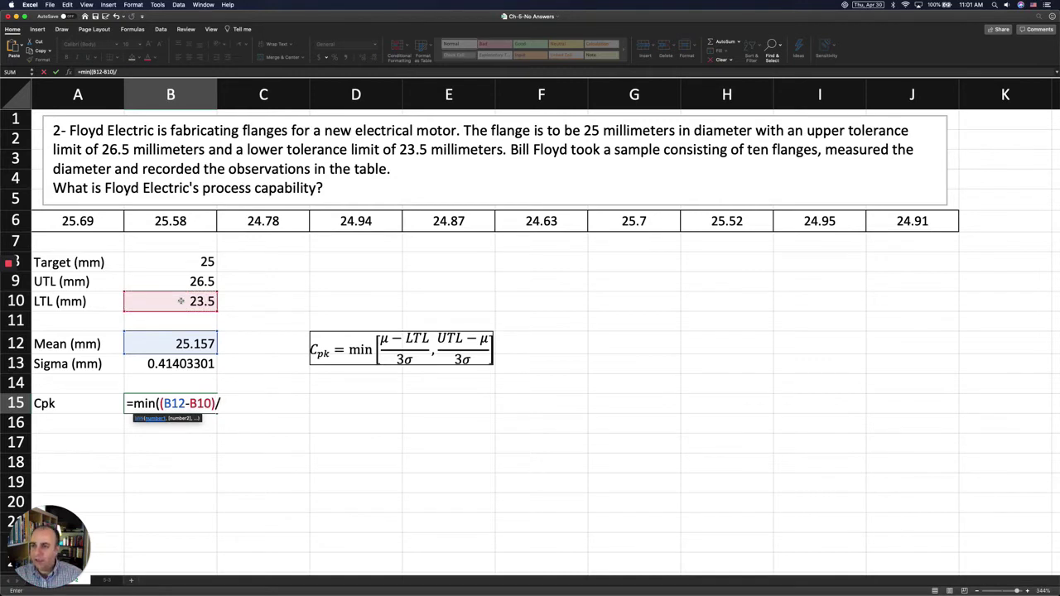
{"action": "type", "text": "("}
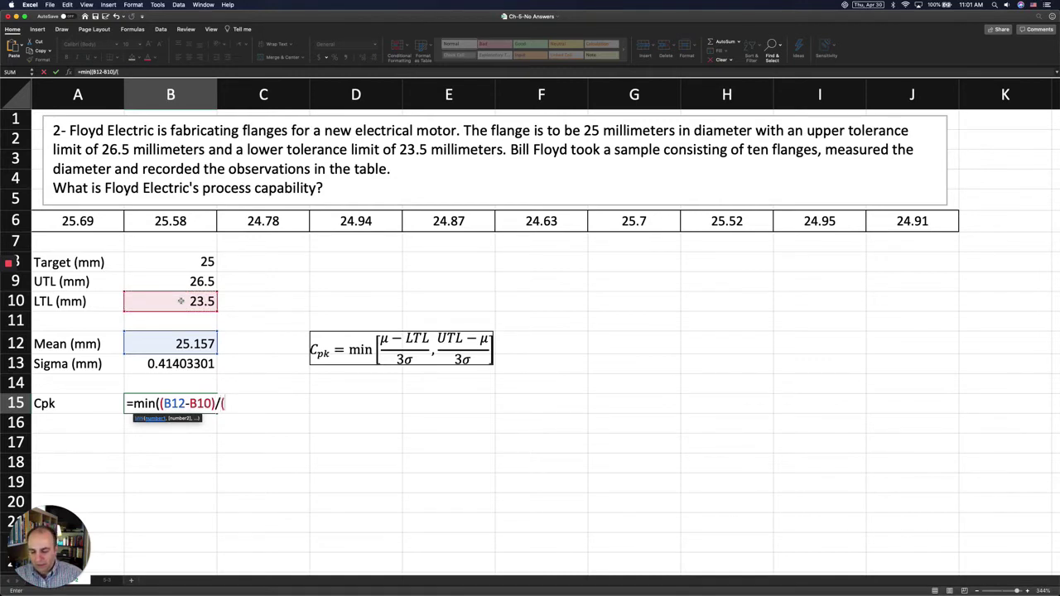
{"action": "type", "text": "3*"}
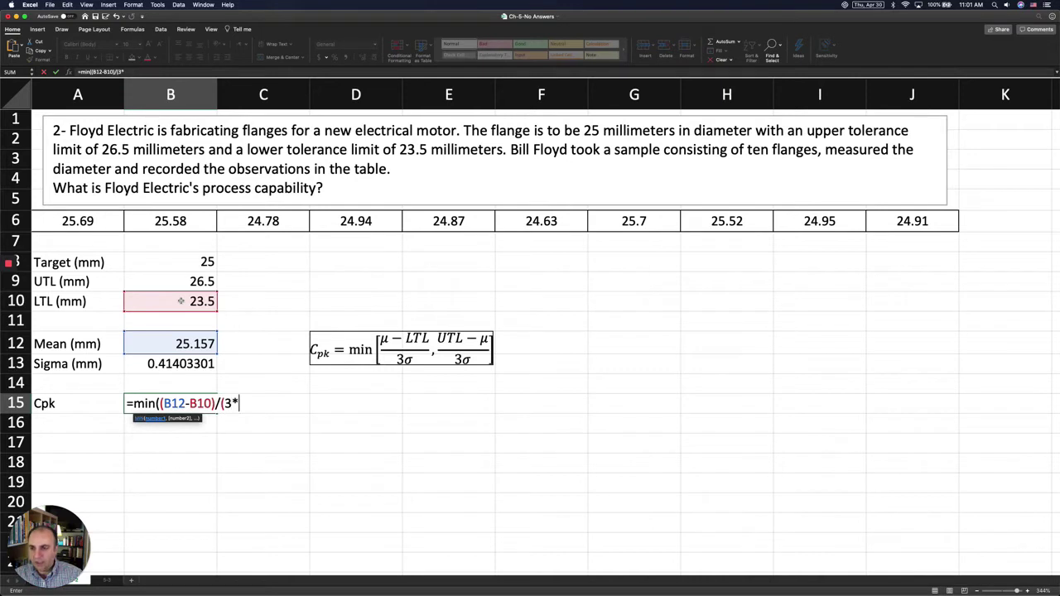
{"action": "left_click", "coordinate": [164, 363]}
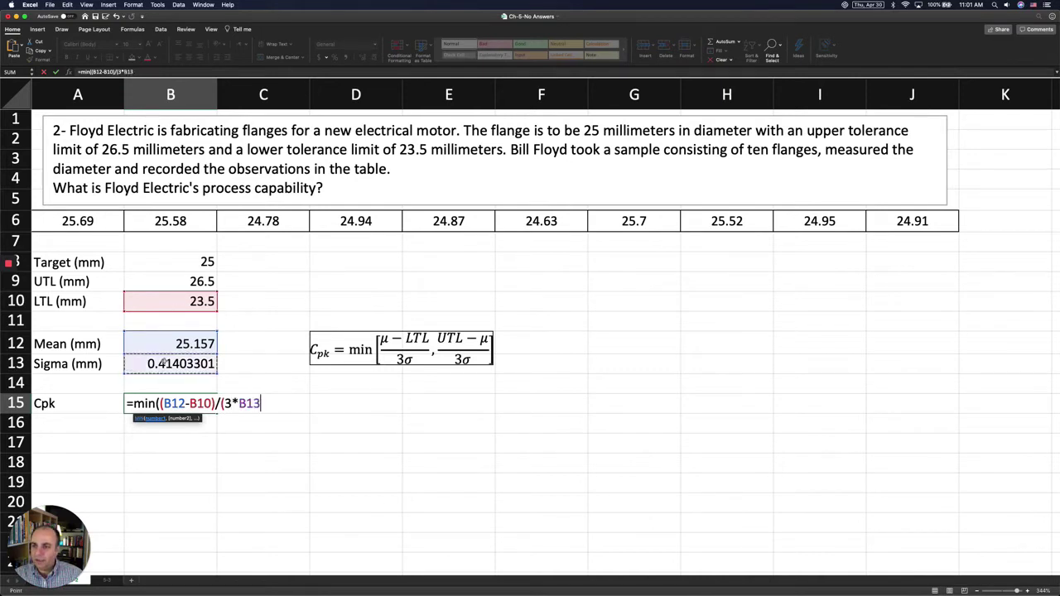
{"action": "type", "text": ")"}
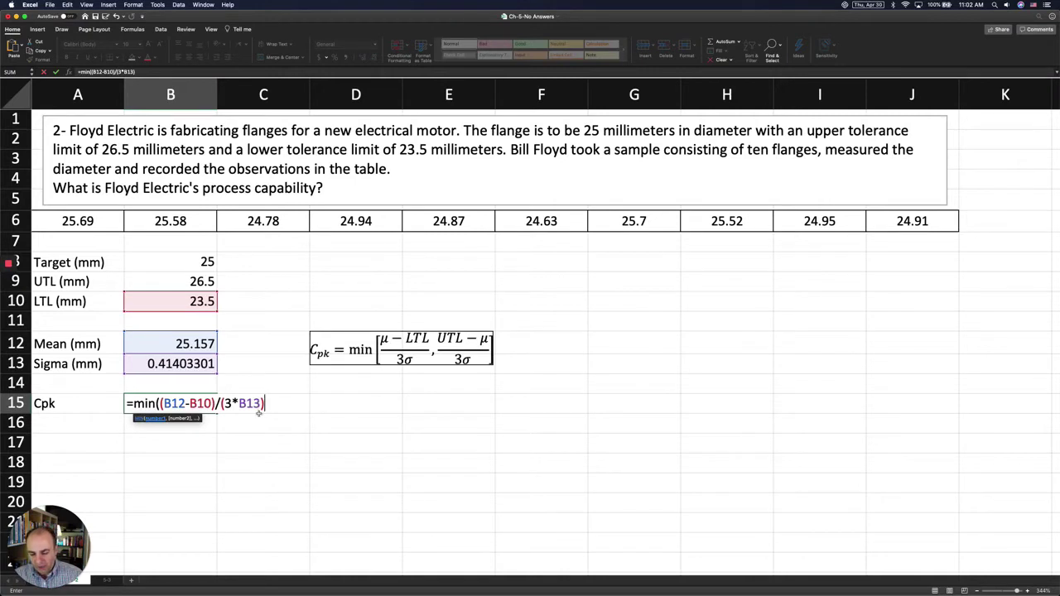
{"action": "type", "text": ")"}
{"action": "left_click", "coordinate": [160, 404]}
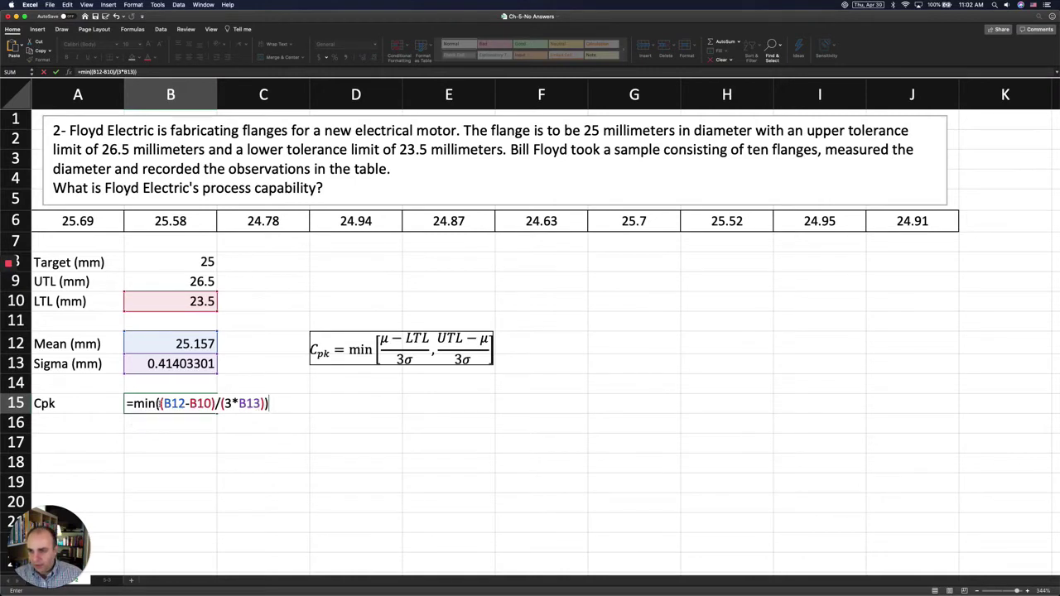
{"action": "type", "text": "("}
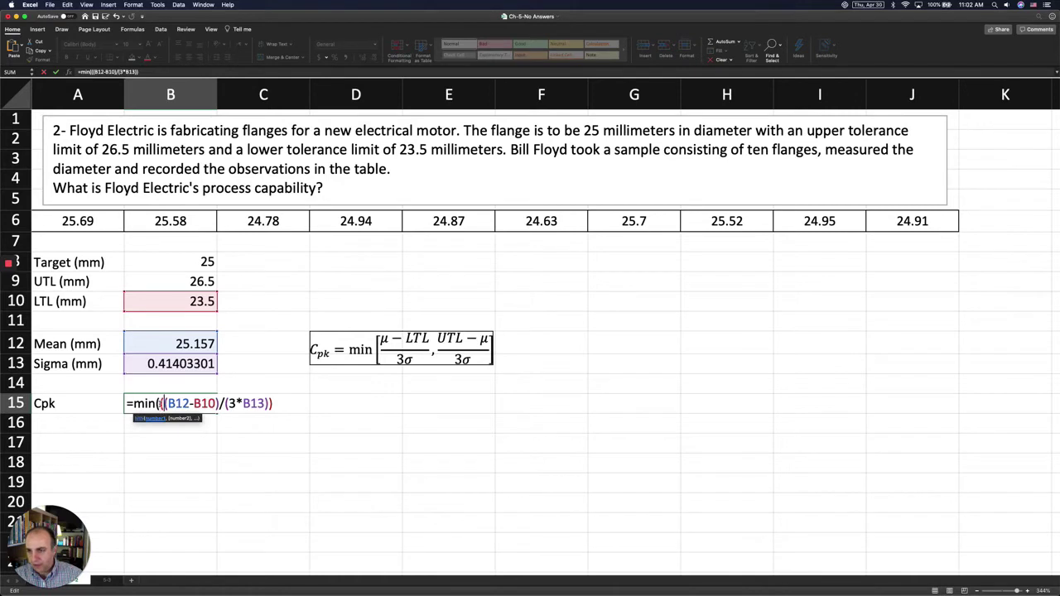
- Add a second MIN argument to the Cpk formula that divides UTL minus mean by three sigma: (B9-B12)/(3*B13)
{"action": "type", "text": ",(("}
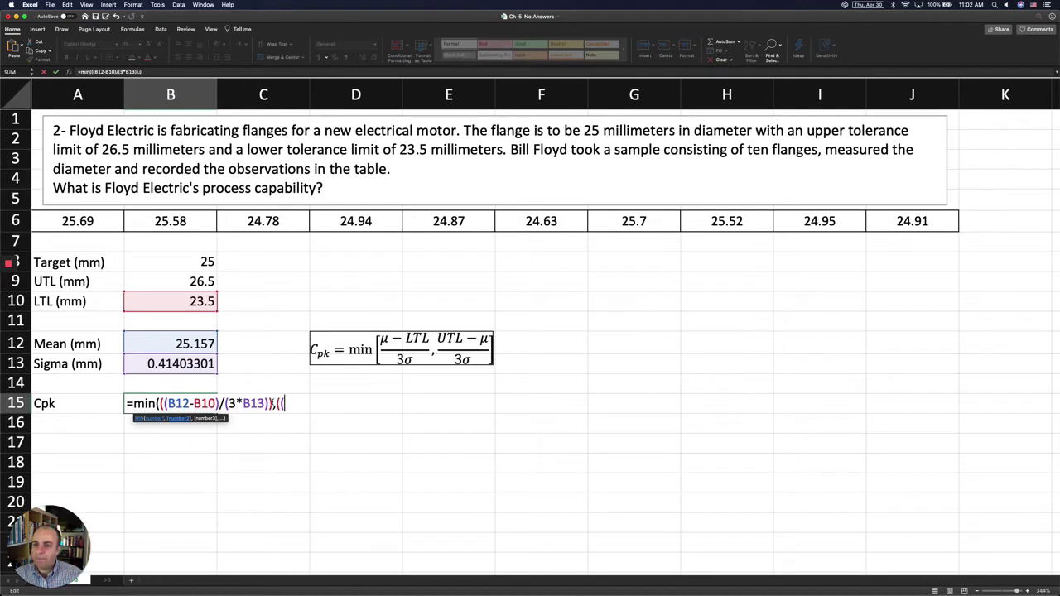
{"action": "key", "text": "BackSpace"}
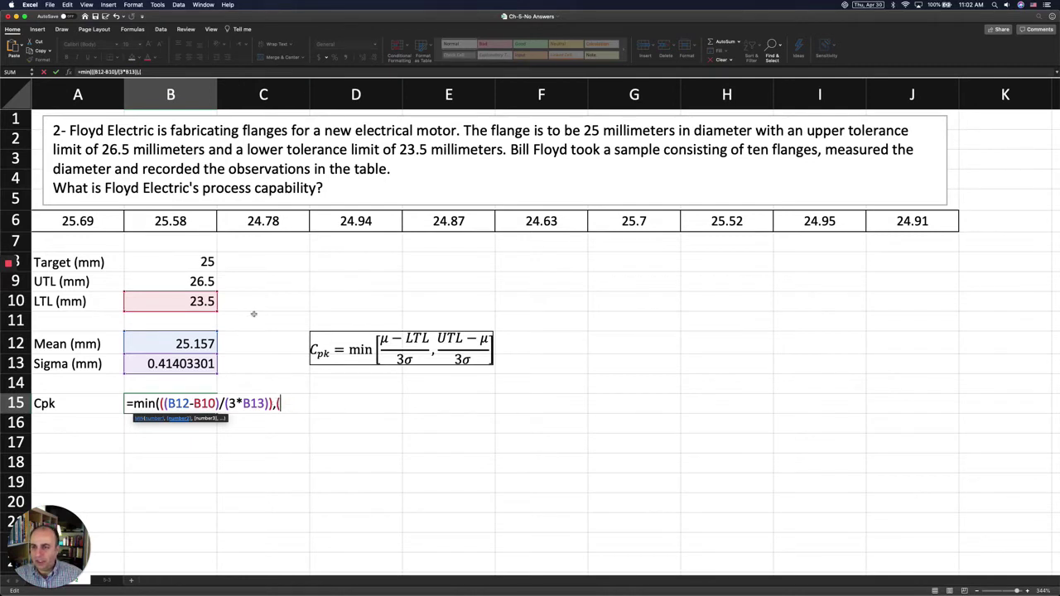
{"action": "left_click", "coordinate": [181, 282]}
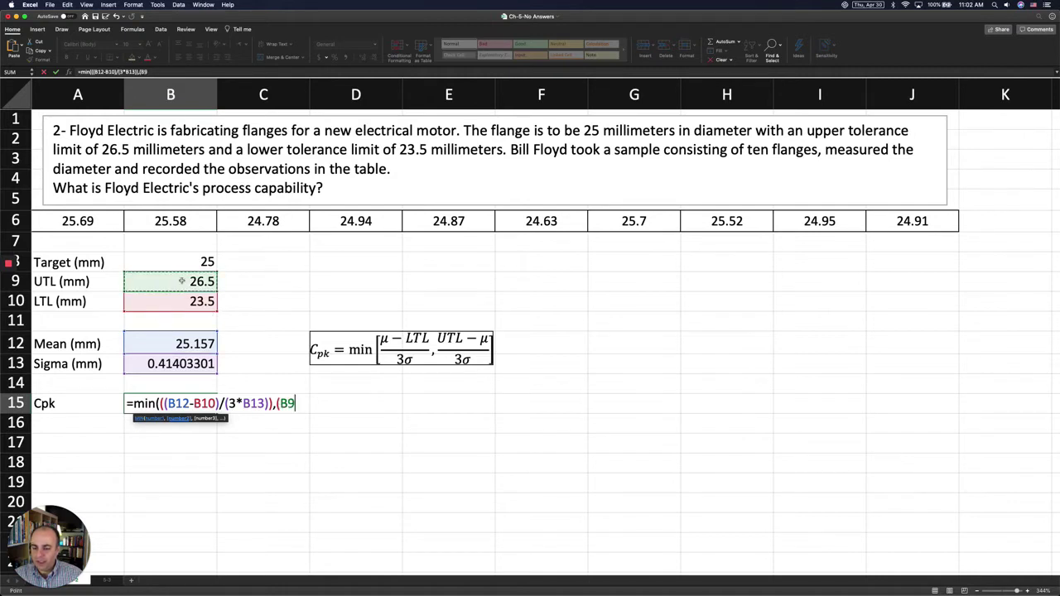
{"action": "type", "text": "-"}
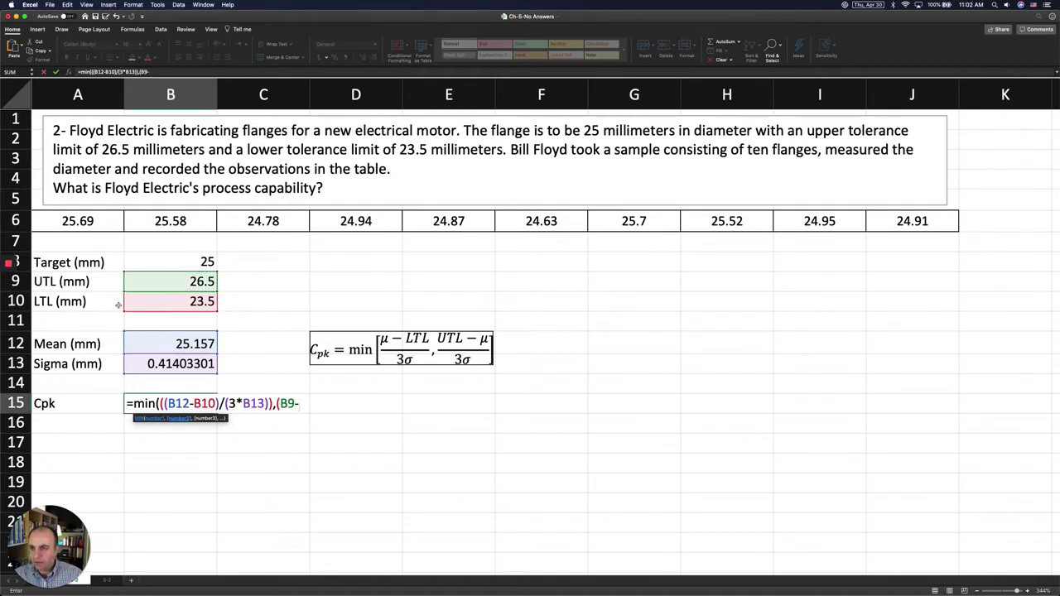
{"action": "left_click", "coordinate": [148, 344]}
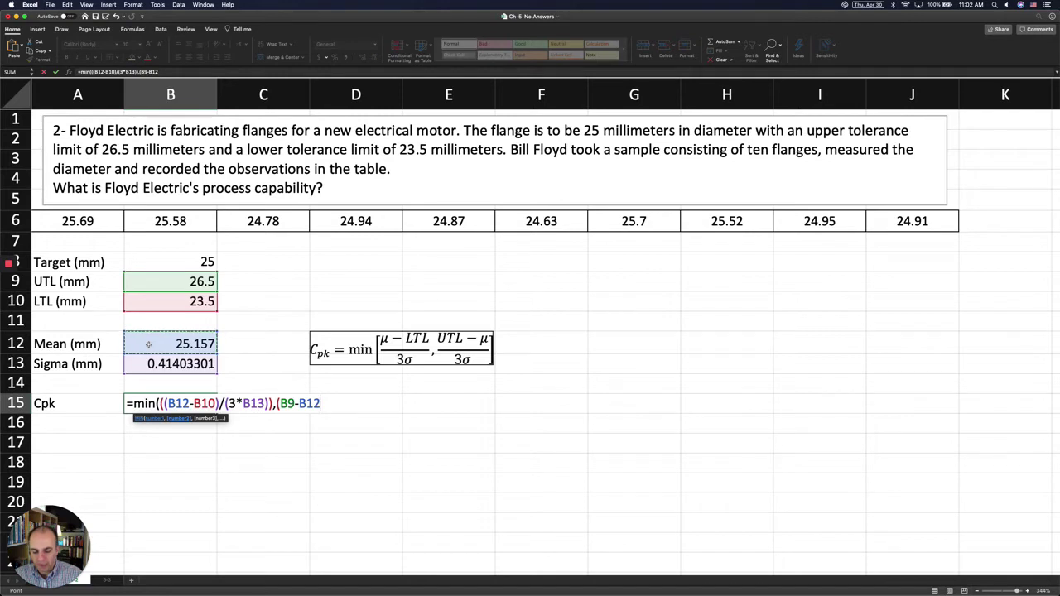
{"action": "type", "text": ")/"}
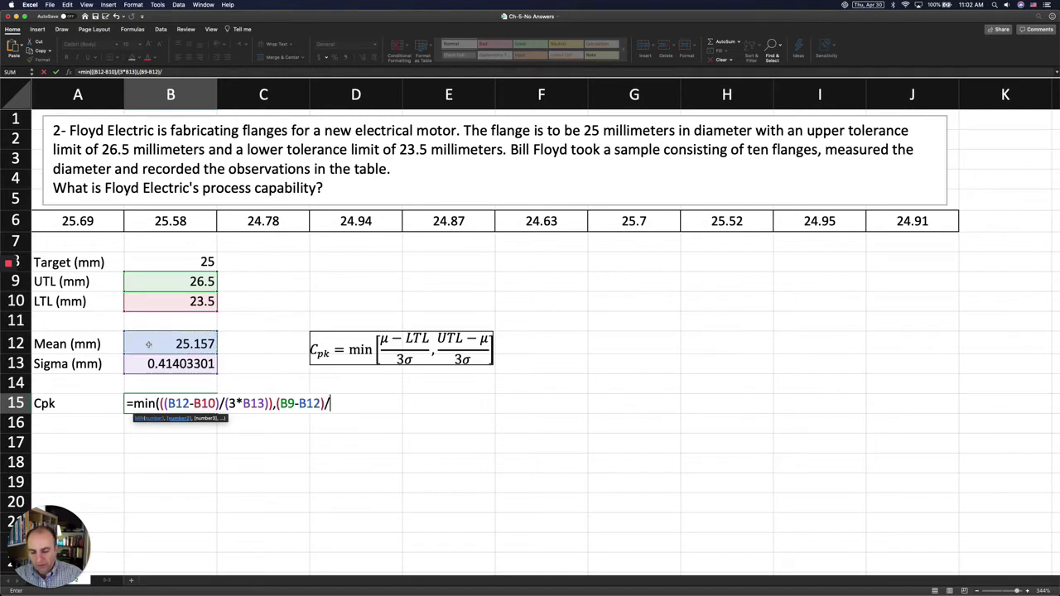
{"action": "type", "text": "(3*"}
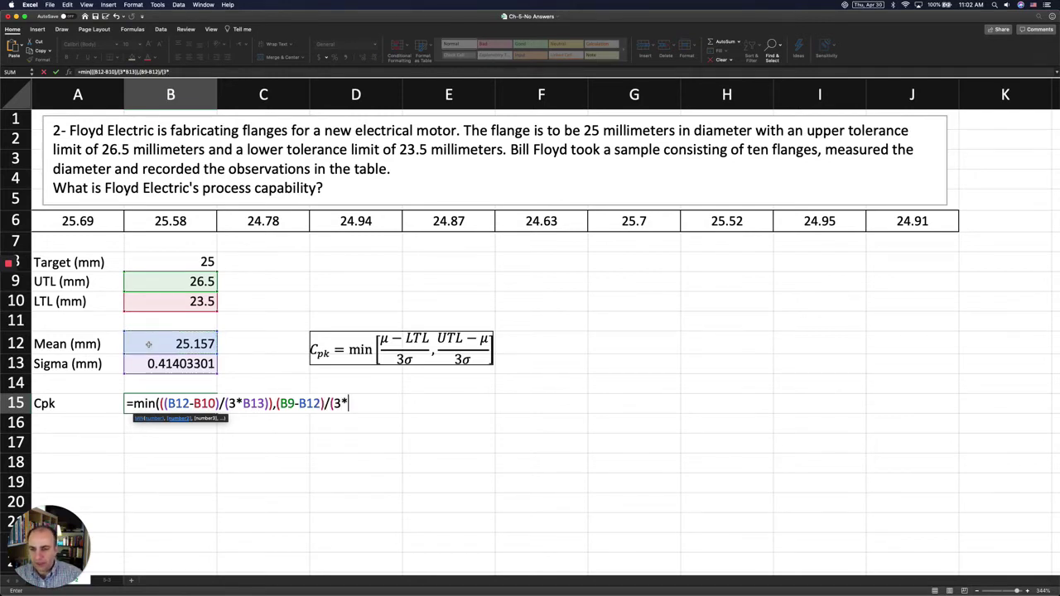
{"action": "left_click", "coordinate": [154, 362]}
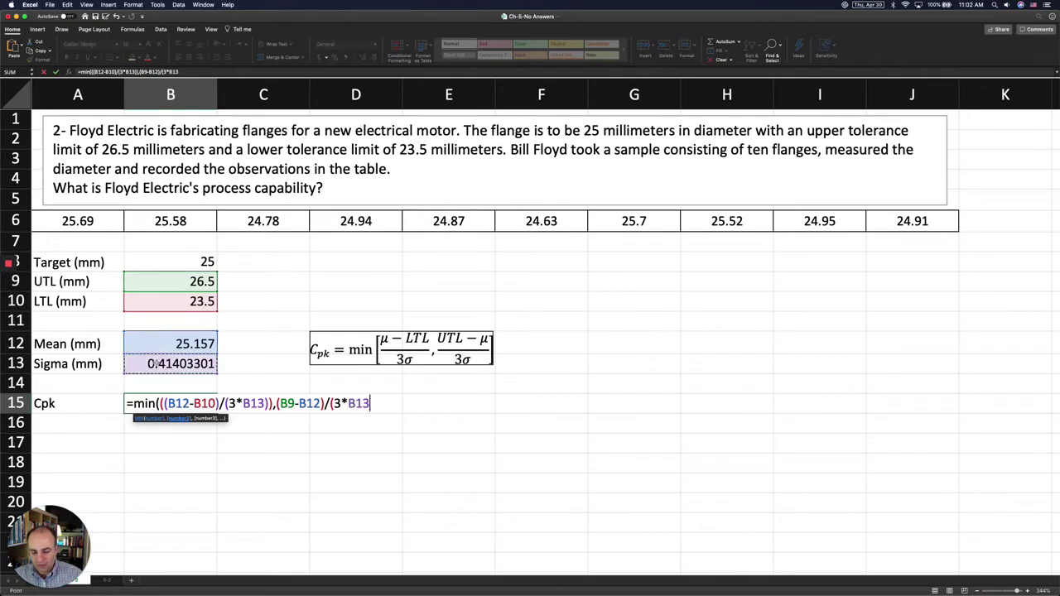
{"action": "type", "text": "))"}
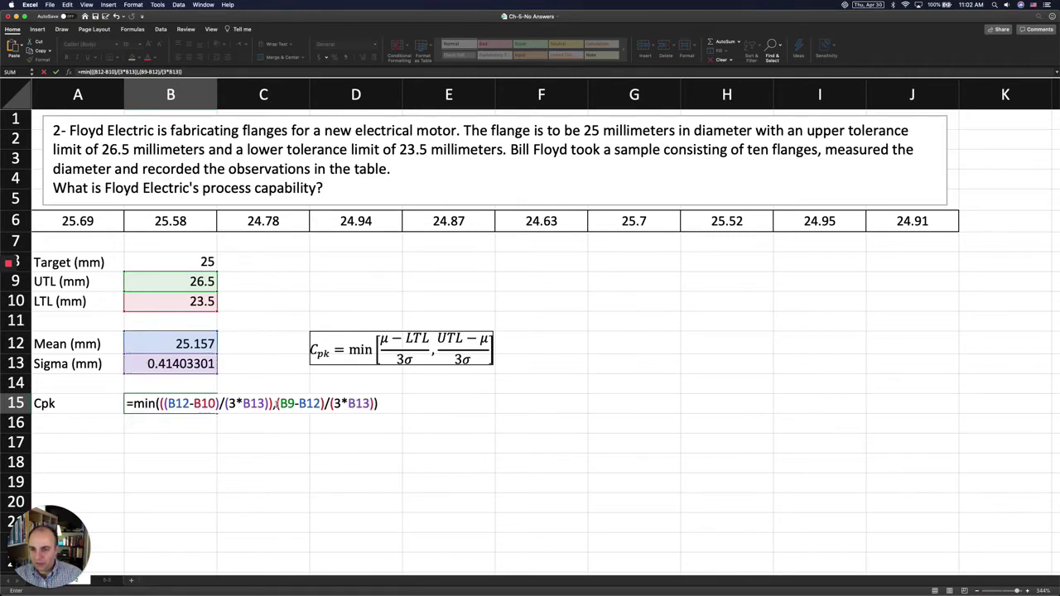
- Enclose the whole second MIN argument in its own parentheses, close the MIN function and commit the formula in B15
{"action": "left_click", "coordinate": [276, 403]}
{"action": "type", "text": "("}
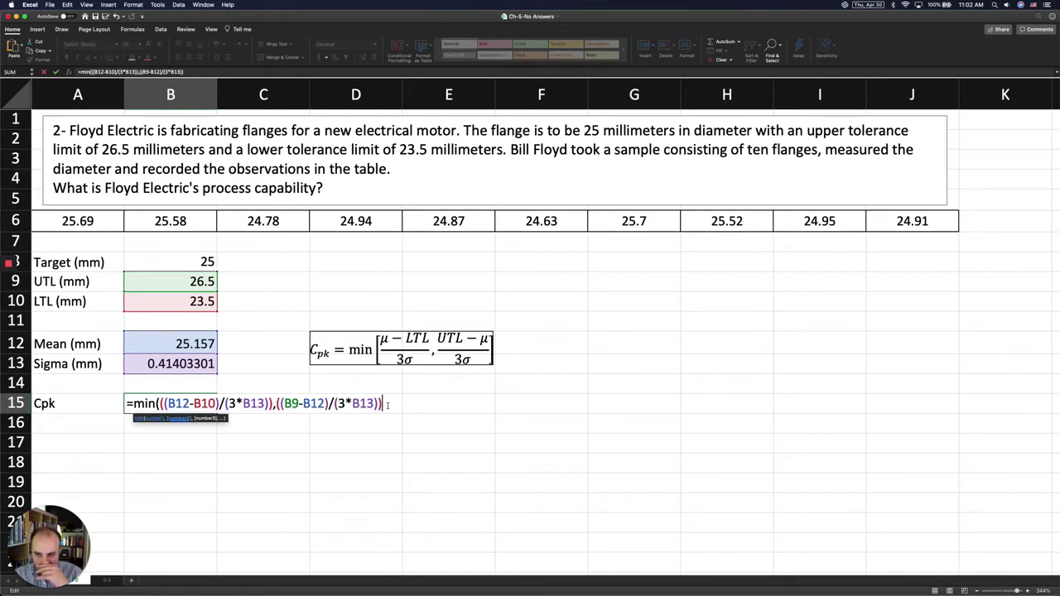
{"action": "type", "text": ")"}
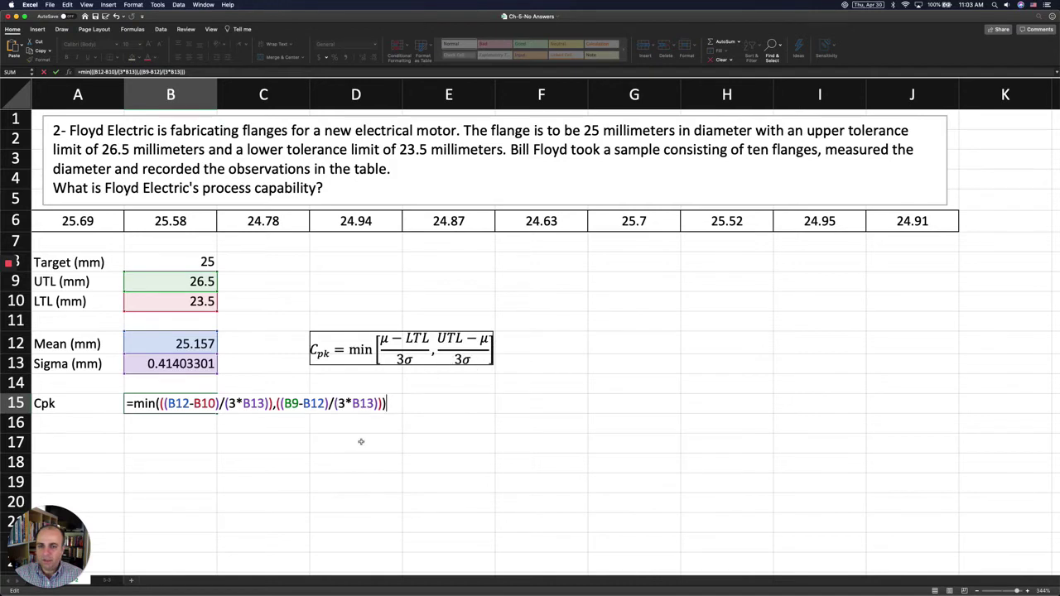
{"action": "key", "text": "Return"}
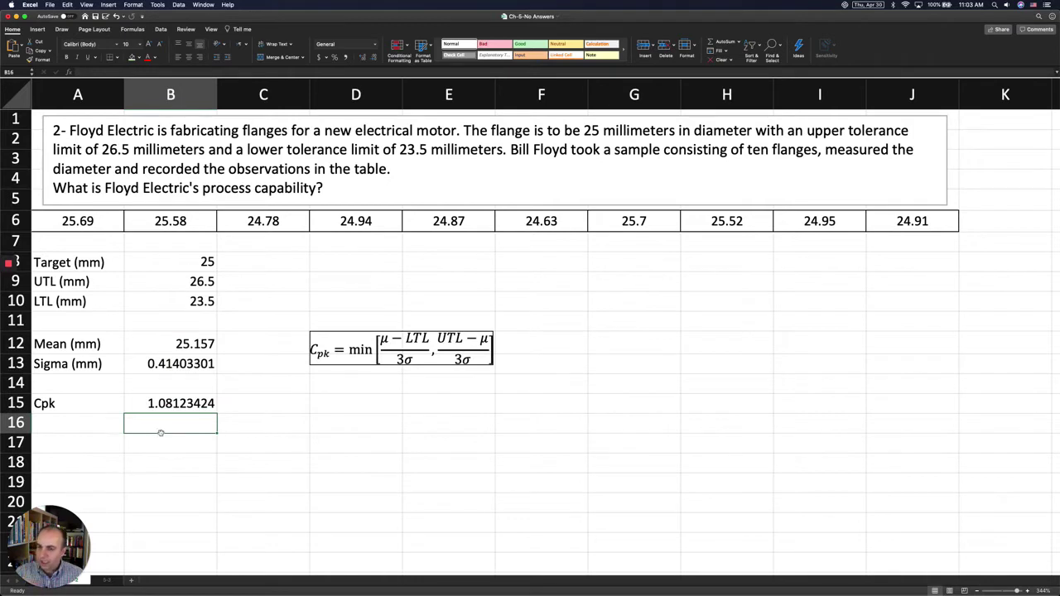
- Note >1 in C15 beside the Cpk value and write the conclusion Process is Capable in C16
{"action": "left_click", "coordinate": [240, 404]}
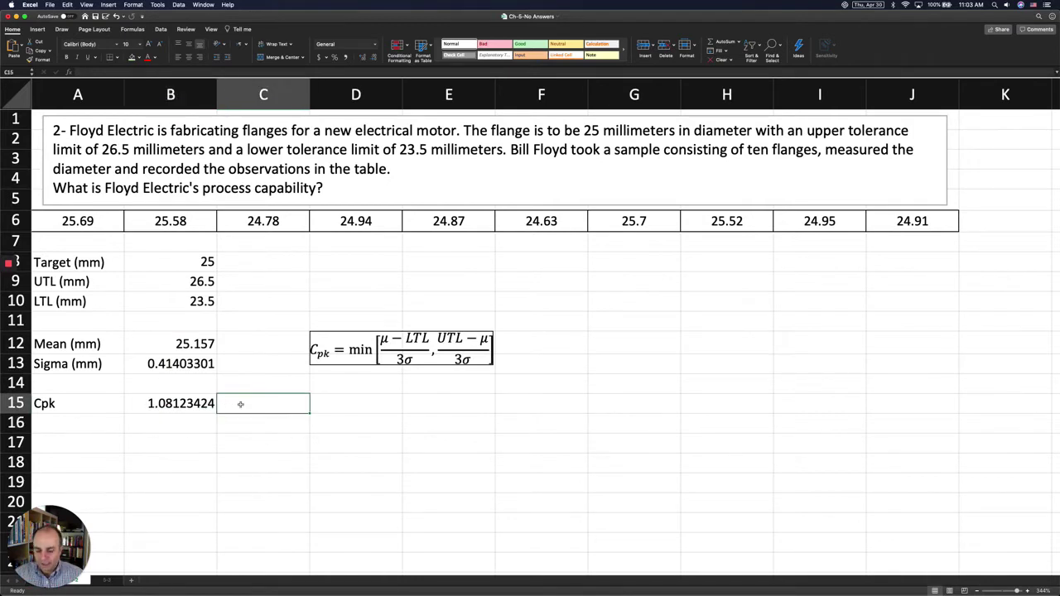
{"action": "type", "text": ">1"}
{"action": "key", "text": "Return"}
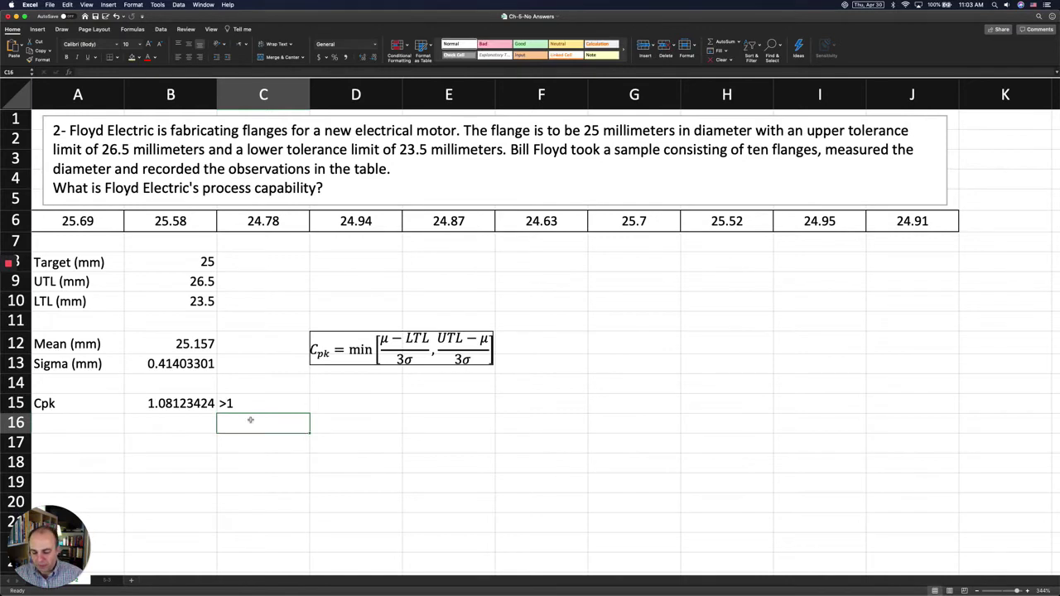
{"action": "type", "text": "P"}
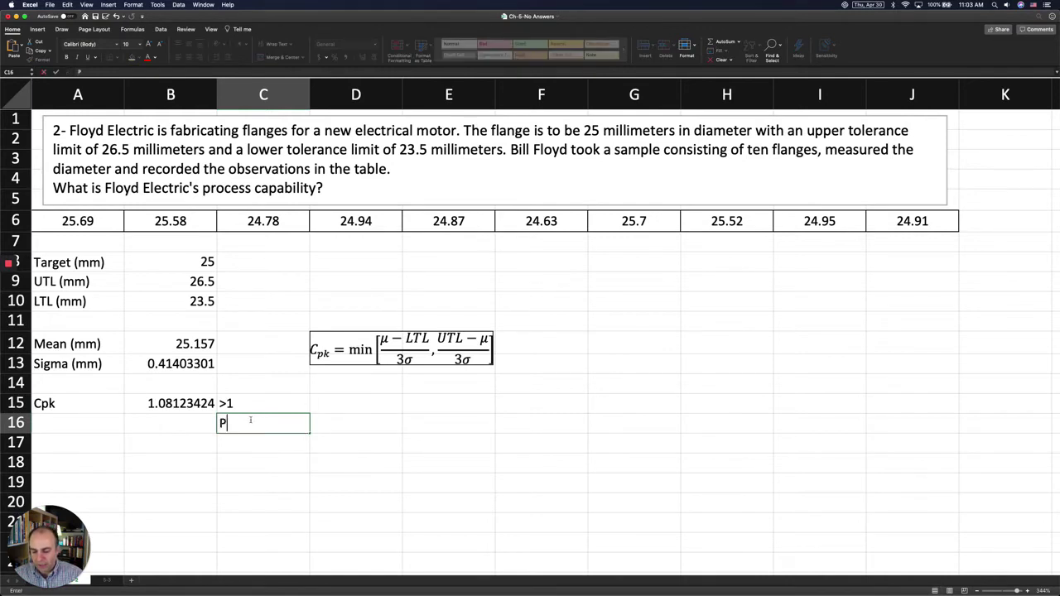
{"action": "type", "text": "rocess "}
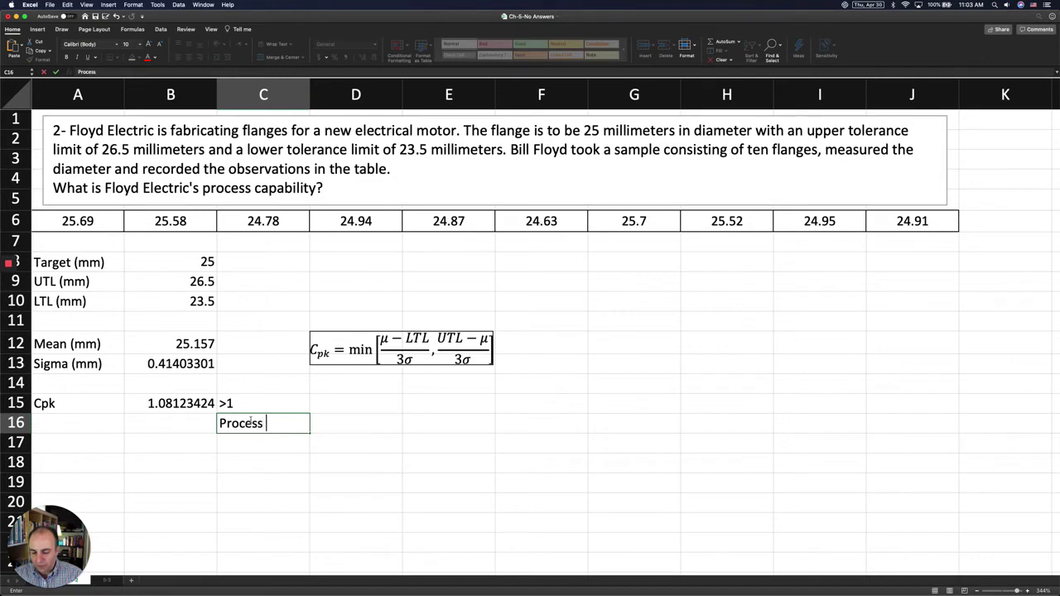
{"action": "type", "text": "is Capable"}
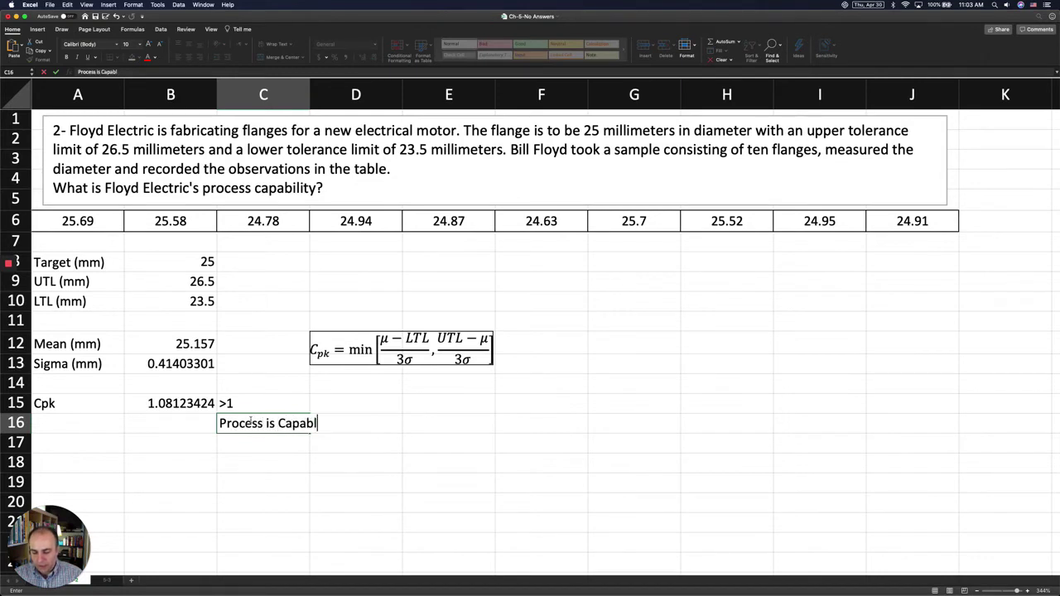
{"action": "key", "text": "Return"}
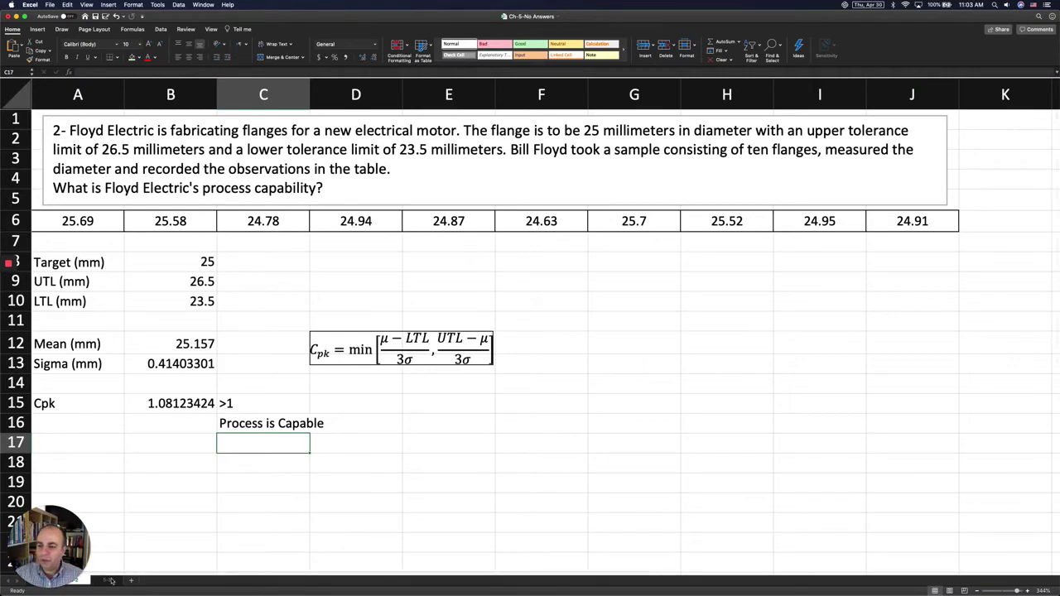
- Switch to sheet 5-3 and review the peanut bag fill size problem with its sample table, including the unit of measure
{"action": "left_click", "coordinate": [112, 581]}
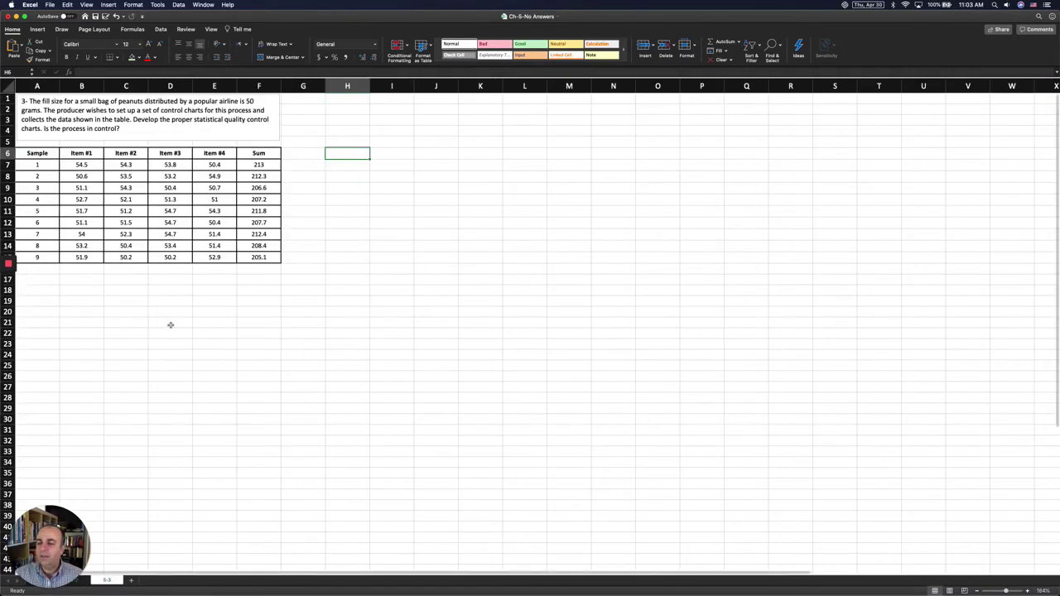
{"action": "scroll", "coordinate": [184, 287], "scroll_direction": "up", "scroll_amount": 3}
{"action": "scroll", "coordinate": [196, 313], "scroll_direction": "down", "scroll_amount": 3}
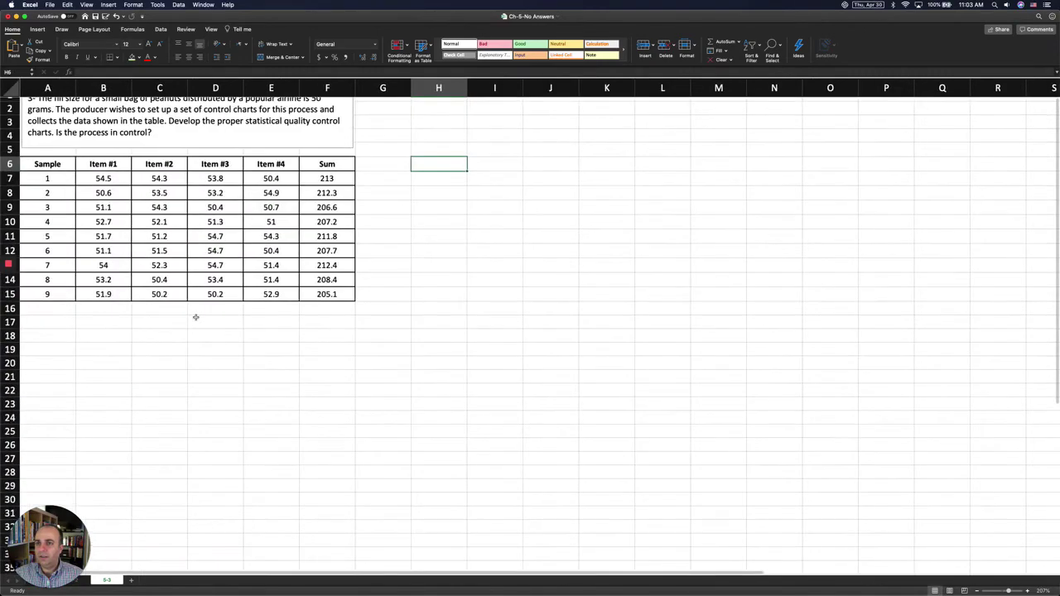
{"action": "scroll", "coordinate": [185, 343], "scroll_direction": "up", "scroll_amount": 3}
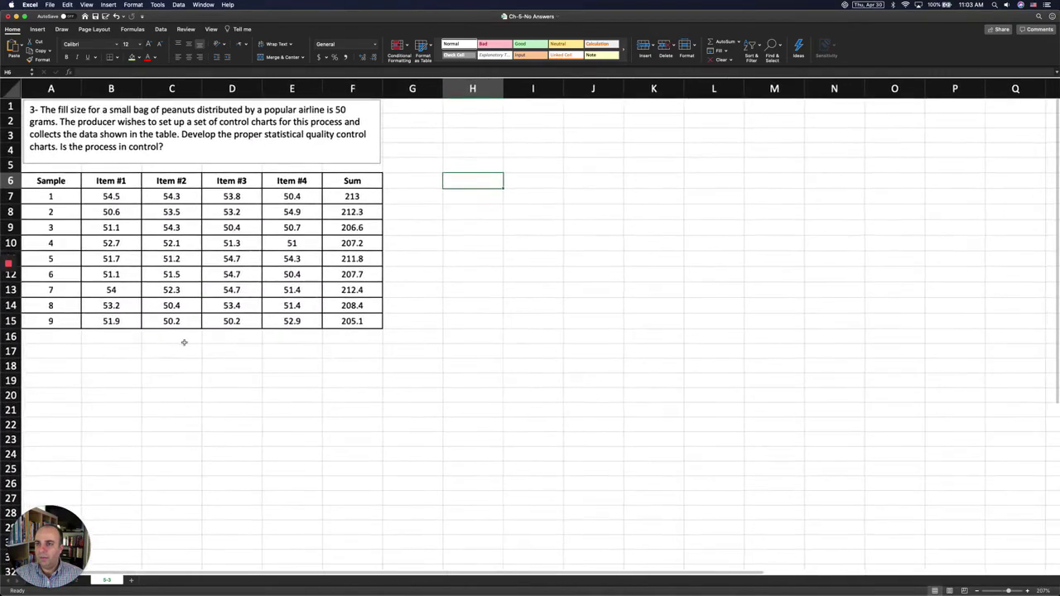
{"action": "scroll", "coordinate": [184, 342], "scroll_direction": "up", "scroll_amount": 5}
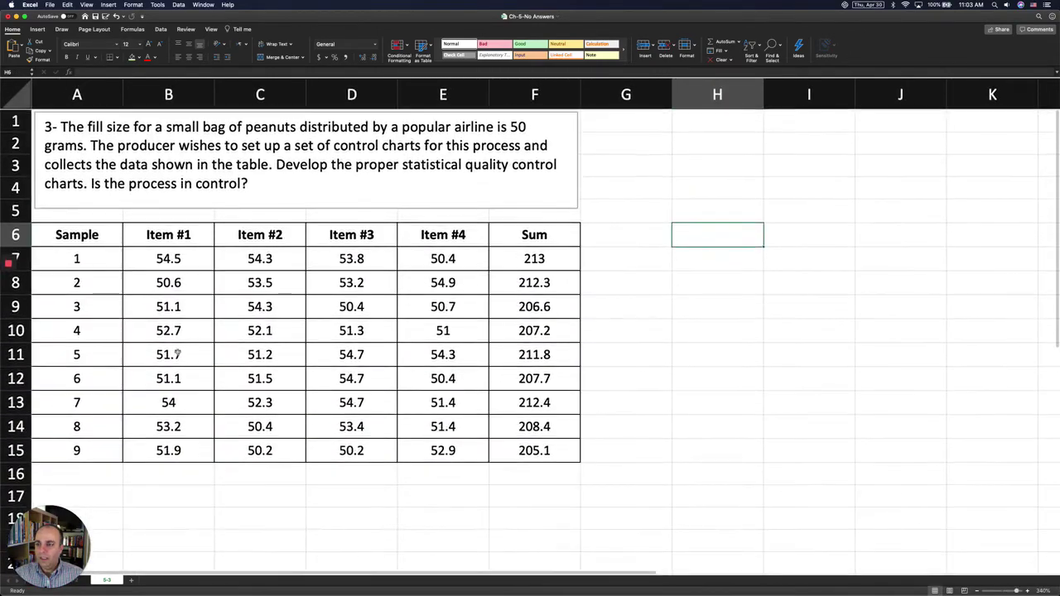
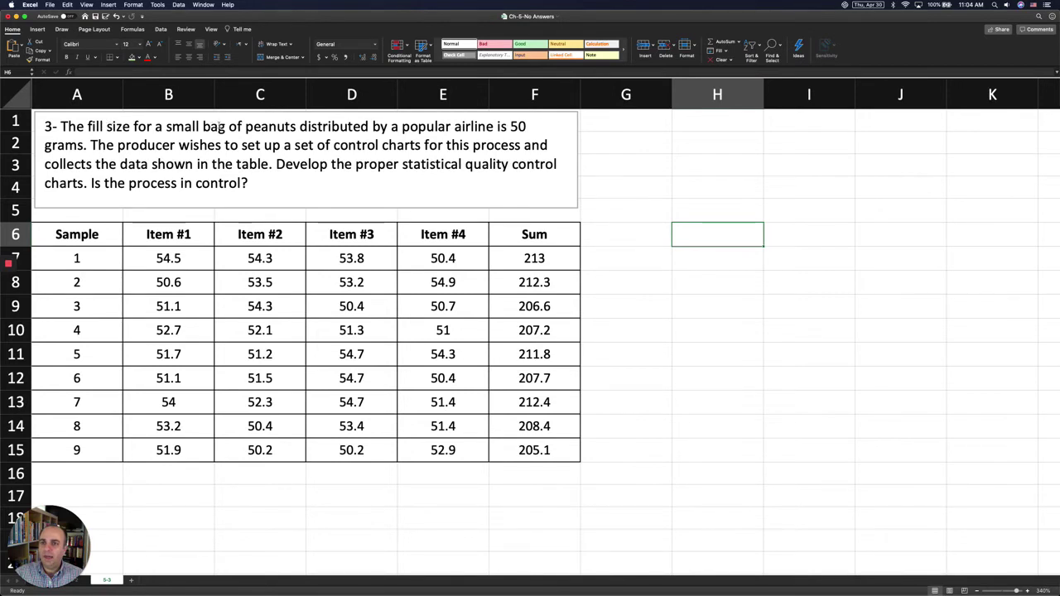
{"action": "double_click", "coordinate": [66, 146]}
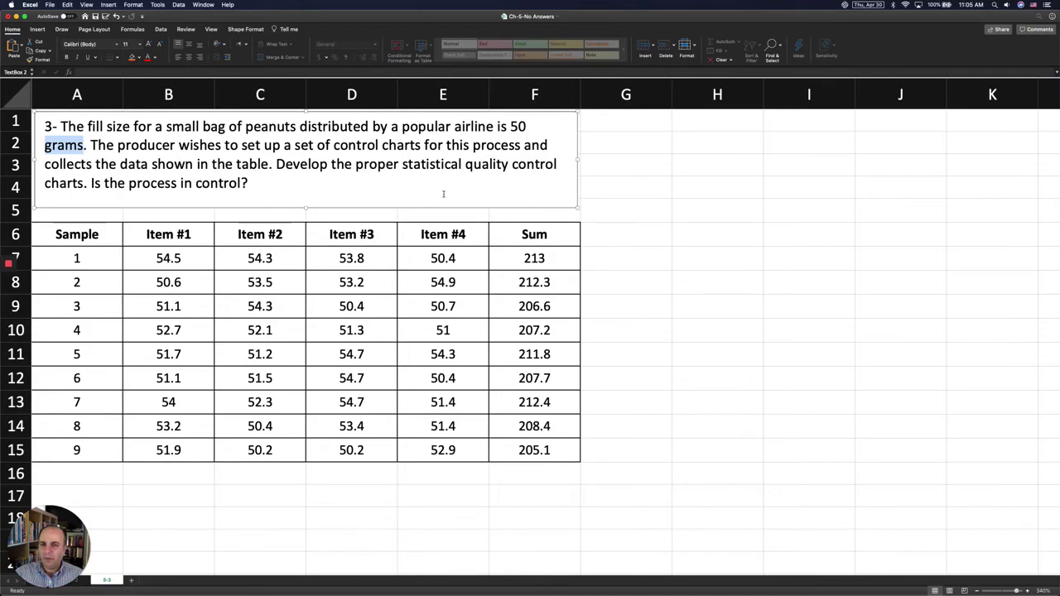
- Switch to the Study Guide for Final Exam document in Word and review the X-bar and R chart control limit formulas and Table 5.4
{"action": "left_click", "coordinate": [388, 277]}
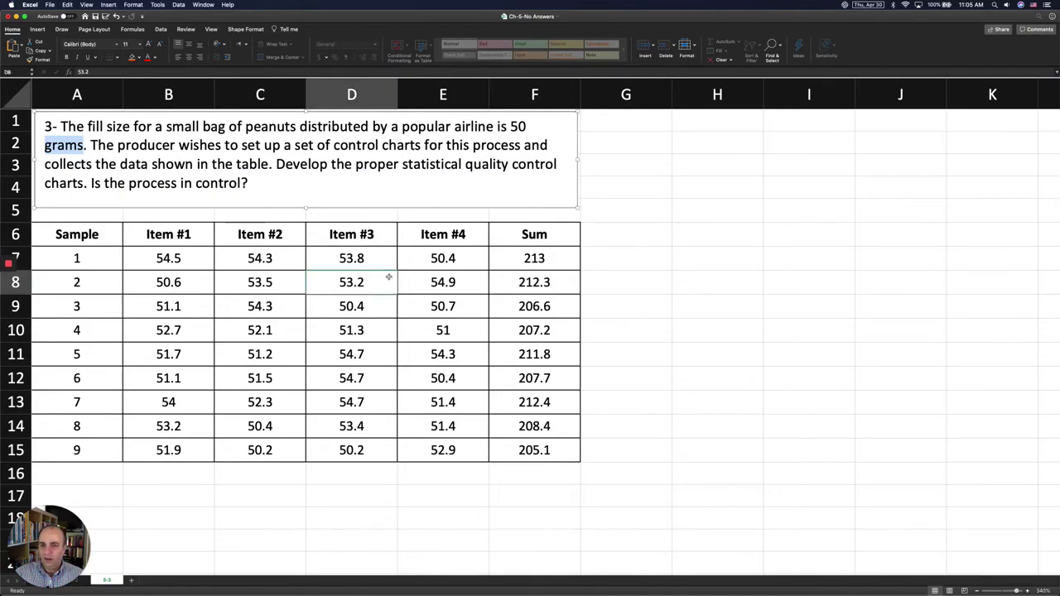
{"action": "key", "text": "ctrl+Up"}
{"action": "left_click", "coordinate": [284, 377]}
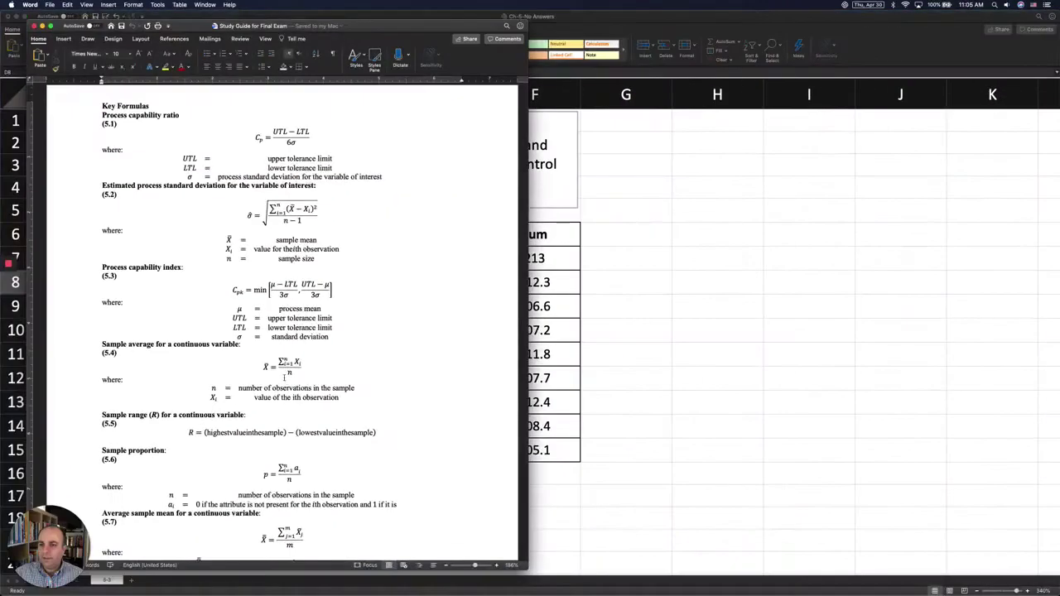
{"action": "scroll", "coordinate": [284, 377], "scroll_direction": "down", "scroll_amount": 8}
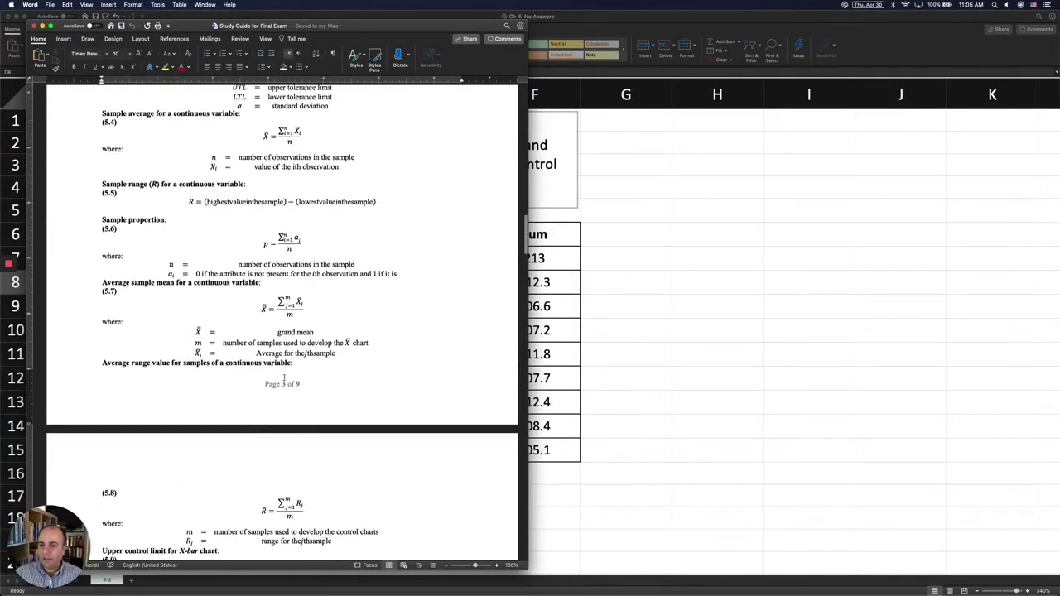
{"action": "scroll", "coordinate": [284, 376], "scroll_direction": "down", "scroll_amount": 4}
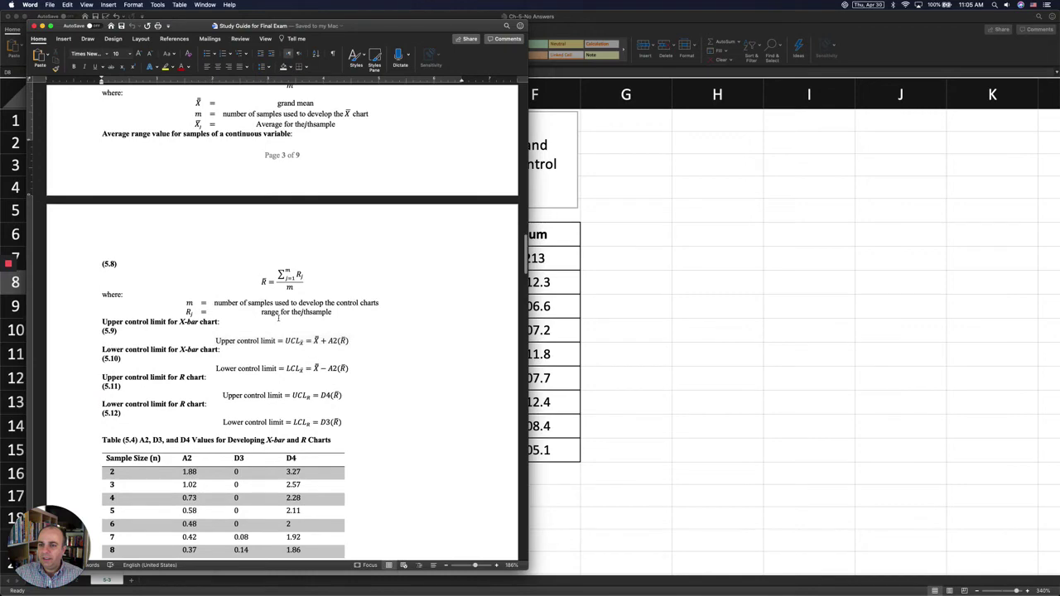
{"action": "scroll", "coordinate": [278, 318], "scroll_direction": "up", "scroll_amount": 5}
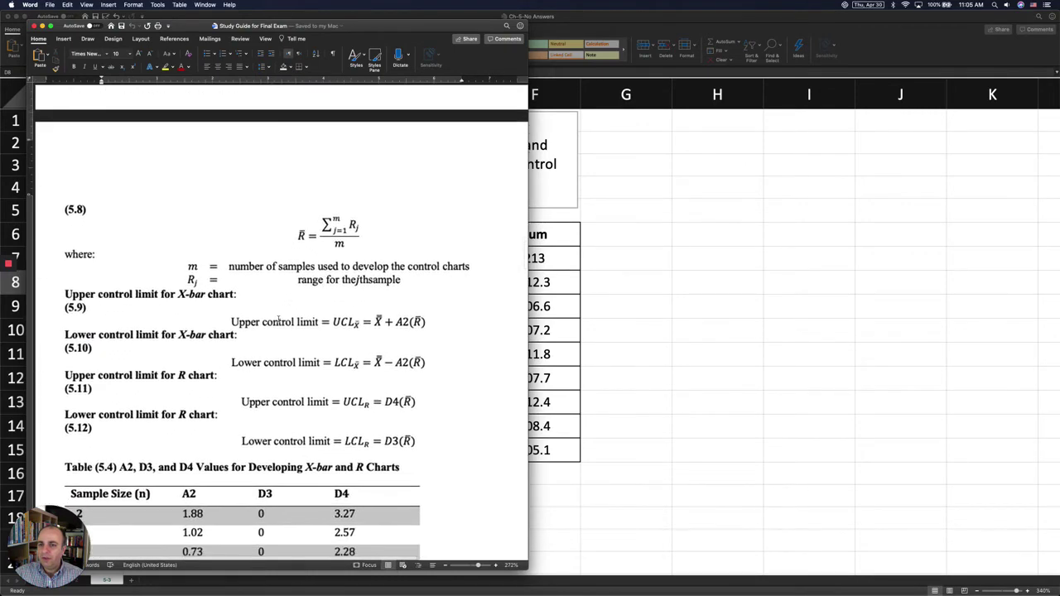
{"action": "scroll", "coordinate": [278, 321], "scroll_direction": "down", "scroll_amount": 2}
{"action": "scroll", "coordinate": [421, 292], "scroll_direction": "down", "scroll_amount": 1}
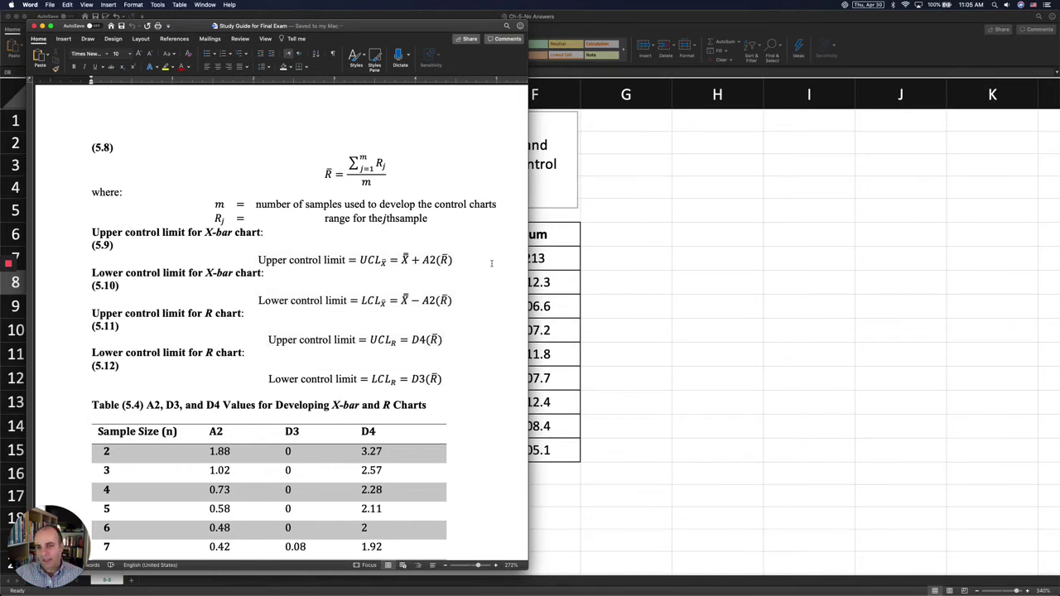
- Return to the Excel workbook and enter the header Xbar in G6, beside the Sum column
{"action": "left_click", "coordinate": [604, 294]}
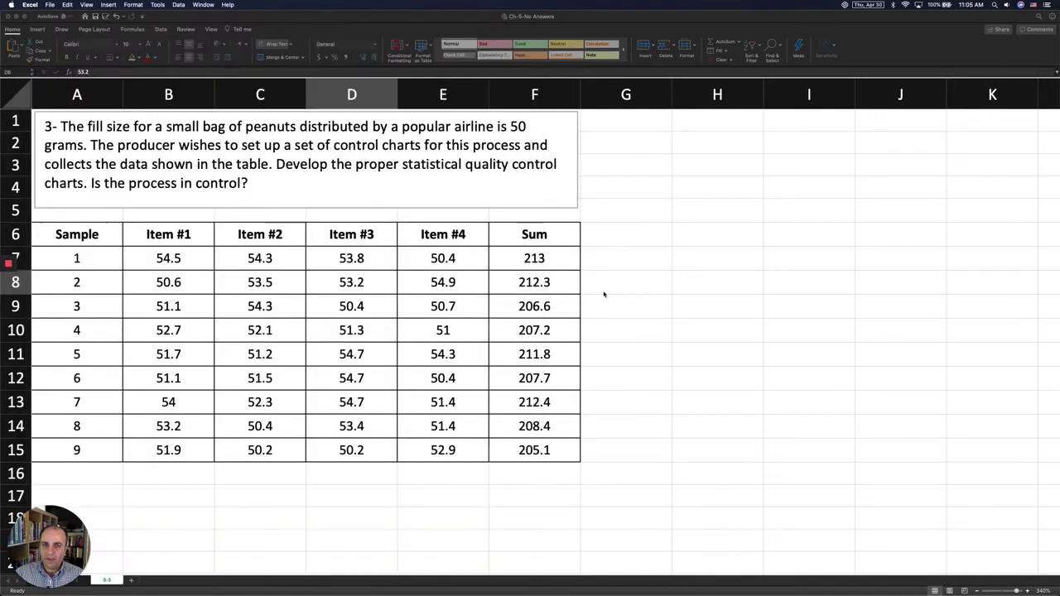
{"action": "left_click", "coordinate": [609, 240]}
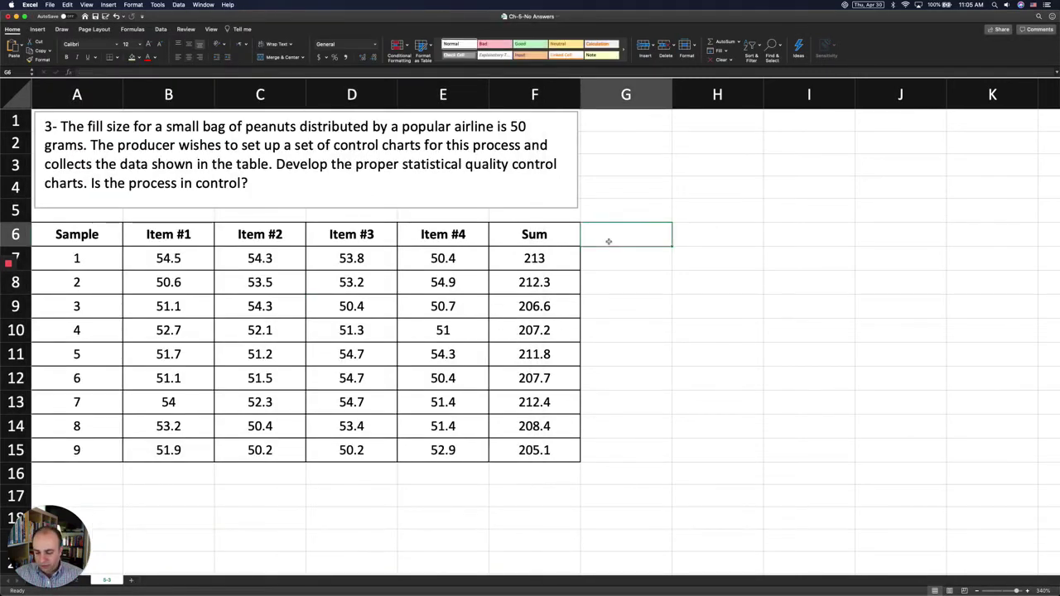
{"action": "type", "text": "X"}
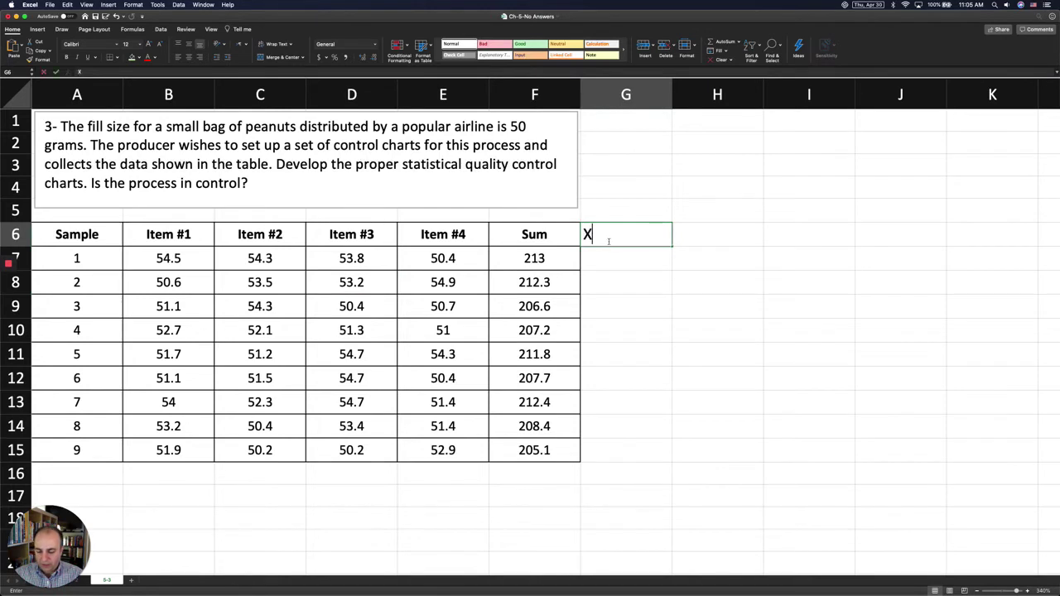
{"action": "type", "text": "bar"}
{"action": "key", "text": "Return"}
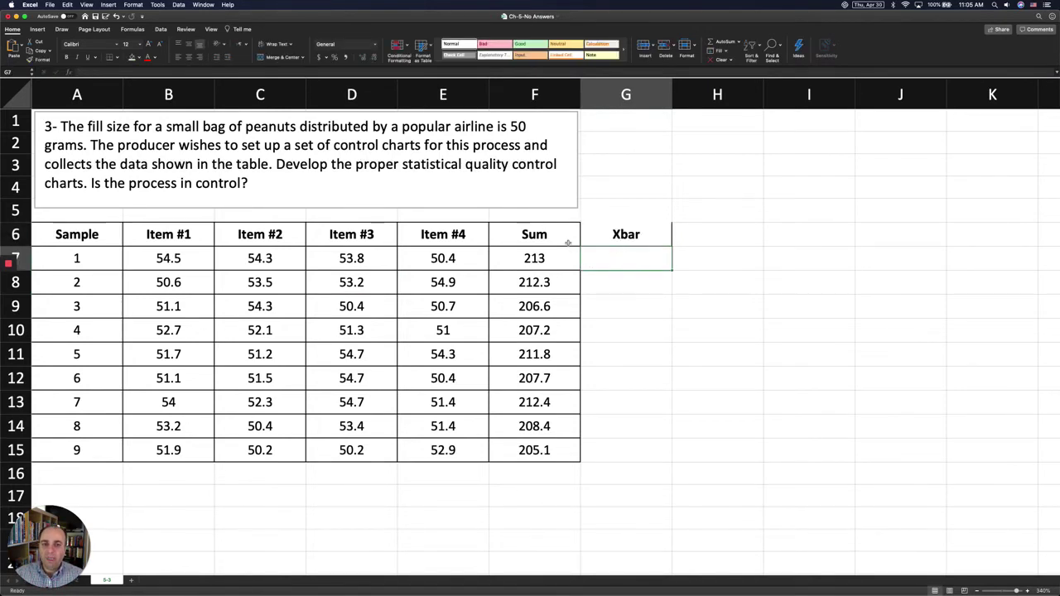
- Calculate the first sample's mean in G7 with =AVERAGE(B7:E7) and fill the formula down to G15
{"action": "left_click", "coordinate": [633, 284]}
{"action": "left_click", "coordinate": [606, 261]}
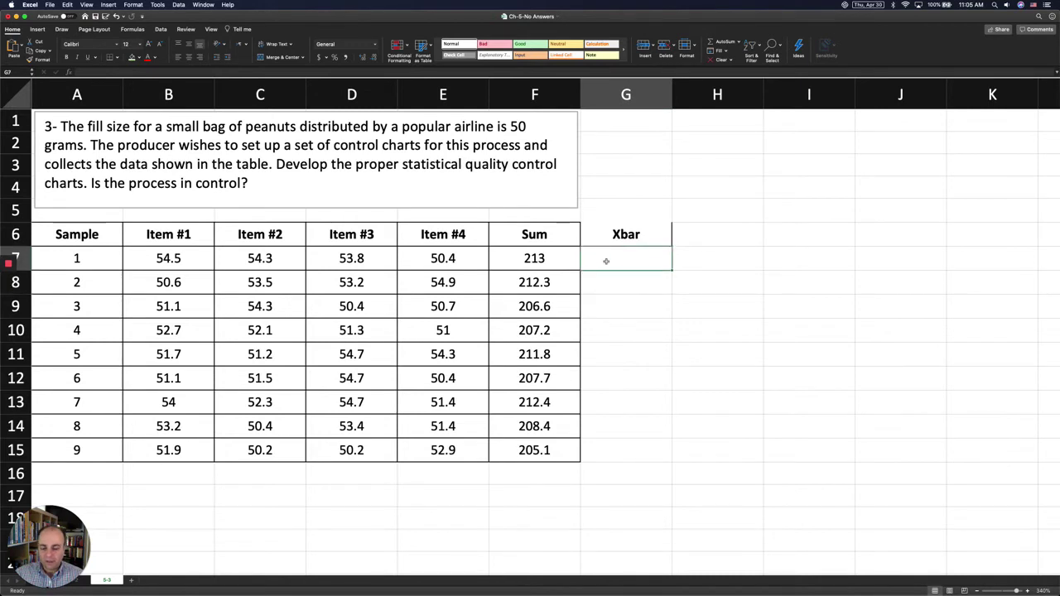
{"action": "type", "text": "="}
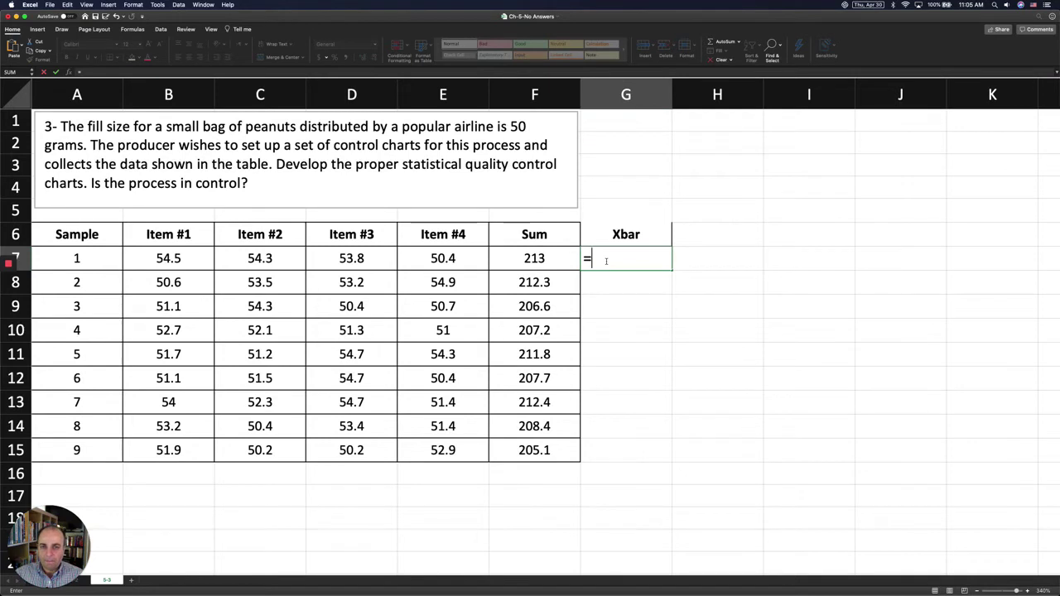
{"action": "type", "text": "avera"}
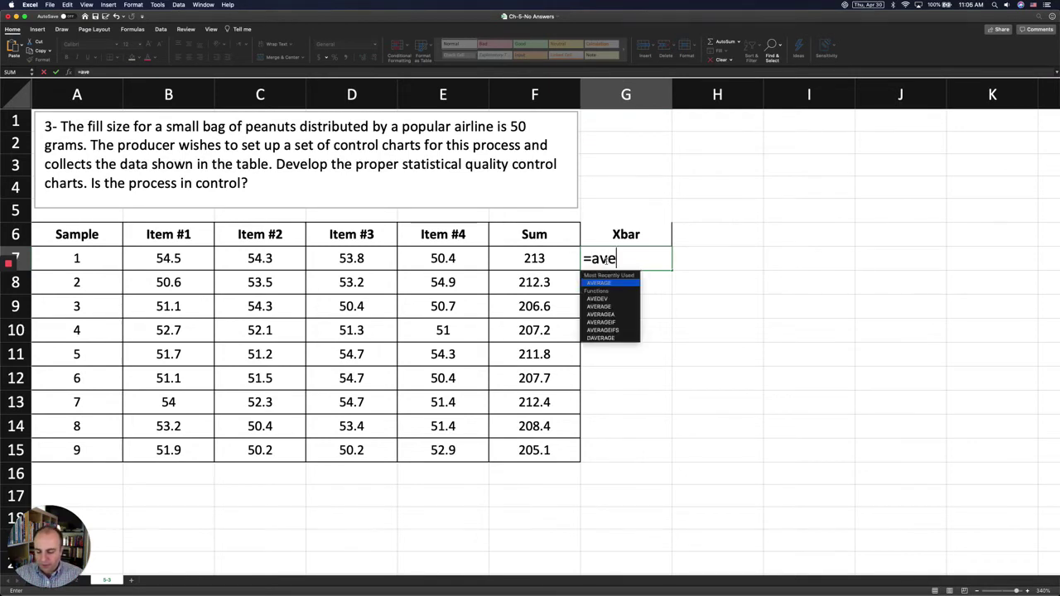
{"action": "double_click", "coordinate": [595, 283]}
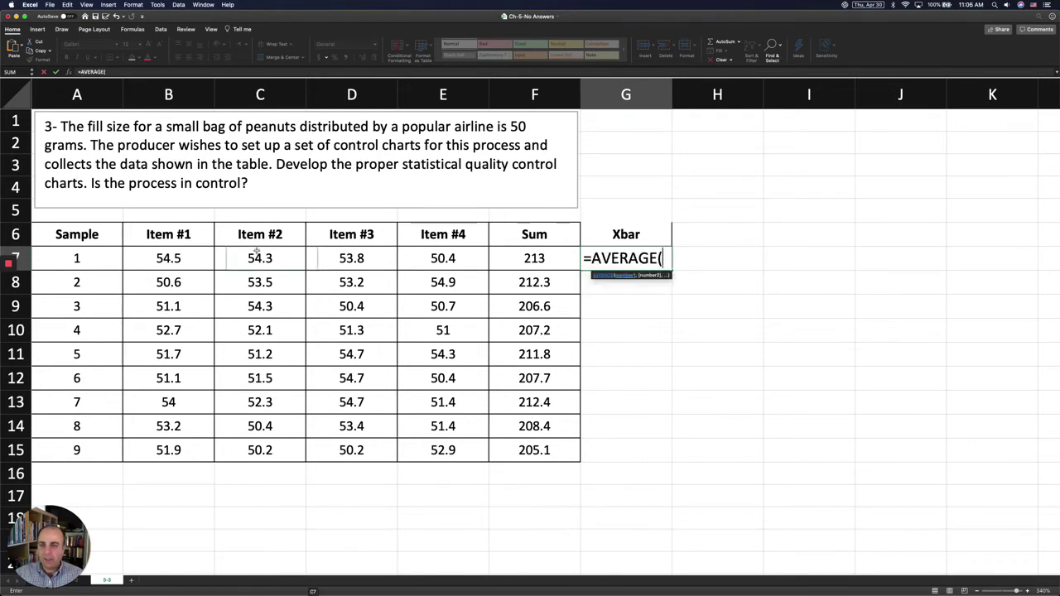
{"action": "left_click_drag", "start_coordinate": [184, 253], "coordinate": [415, 258]}
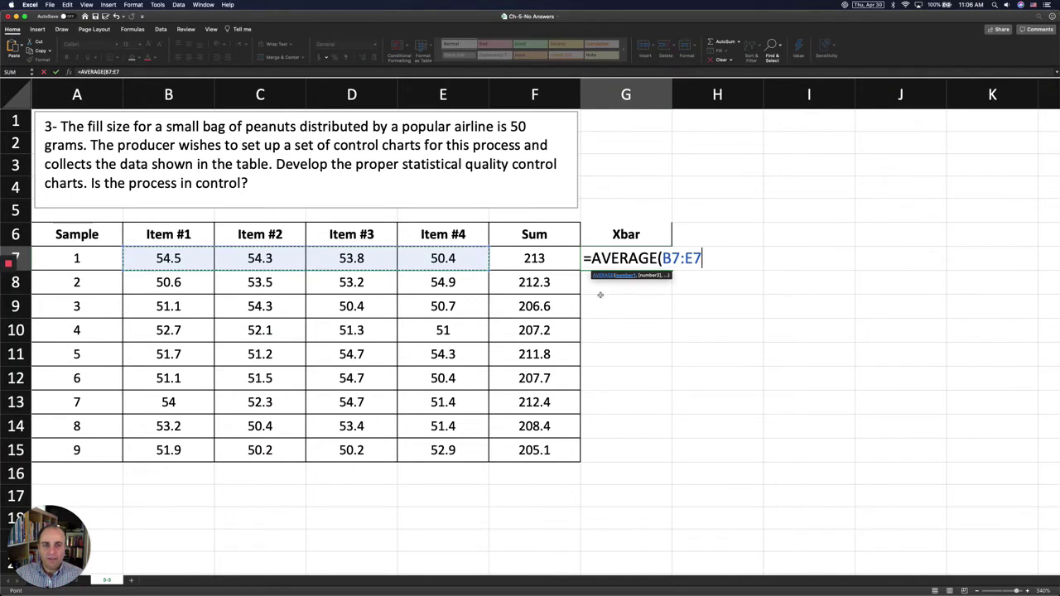
{"action": "type", "text": ")"}
{"action": "key", "text": "Return"}
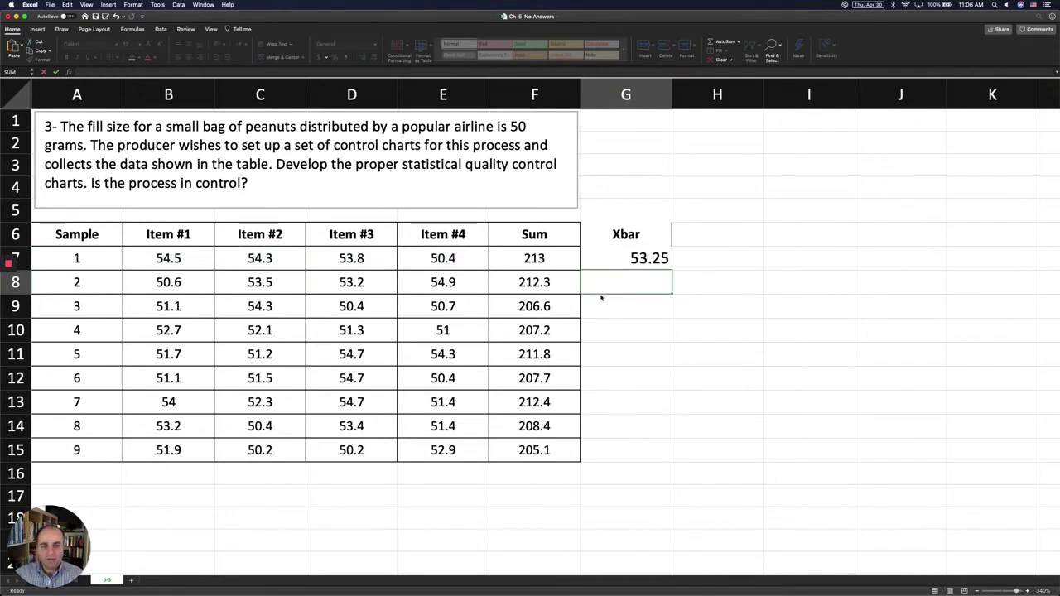
{"action": "left_click", "coordinate": [648, 263]}
{"action": "left_click_drag", "start_coordinate": [672, 270], "coordinate": [651, 455]}
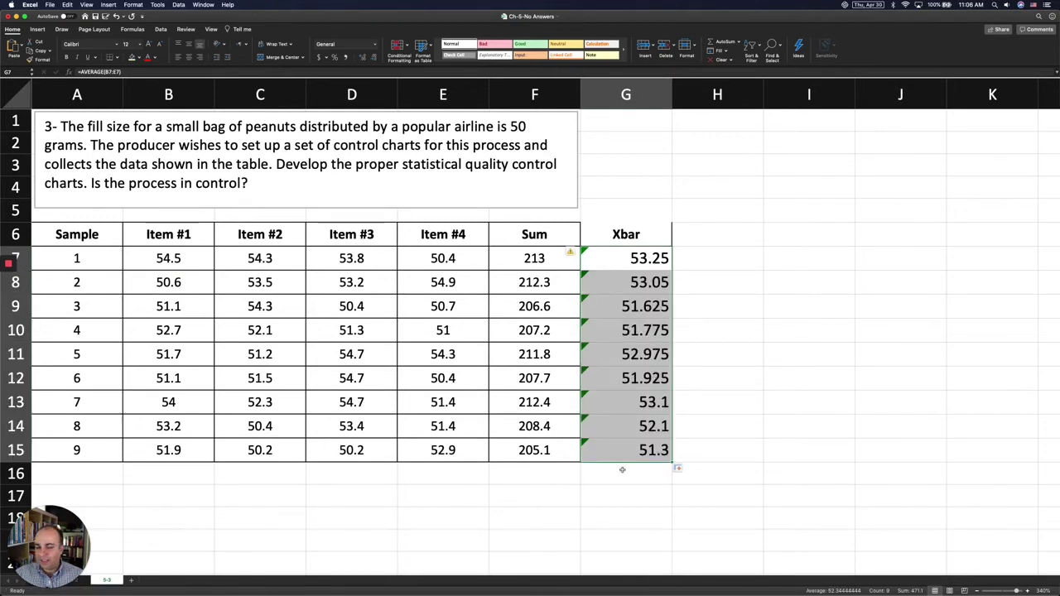
- Enter the header R in H6, beside the Xbar column
{"action": "left_click", "coordinate": [696, 237]}
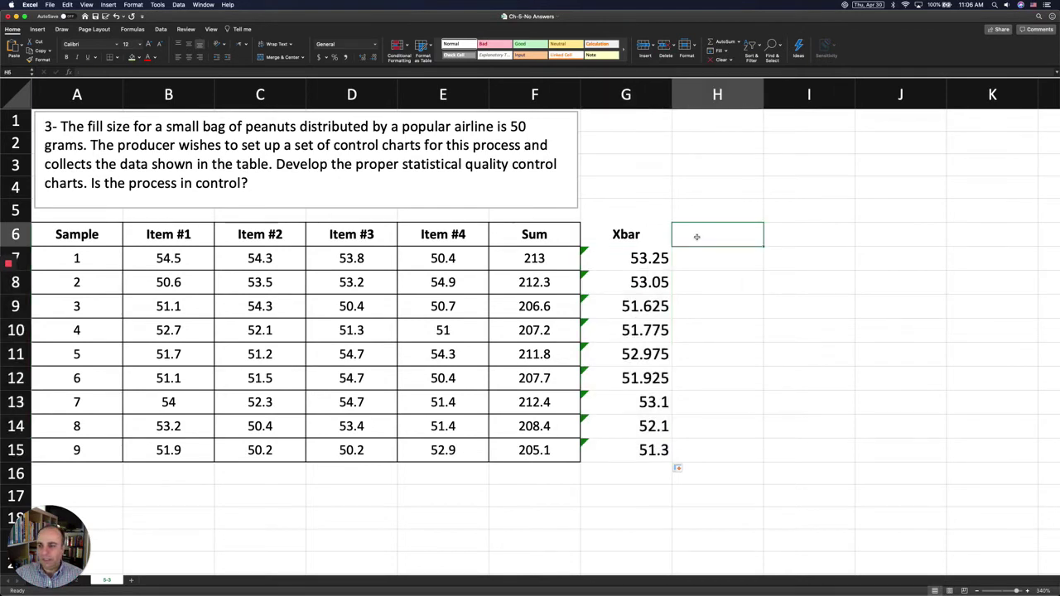
{"action": "type", "text": "R"}
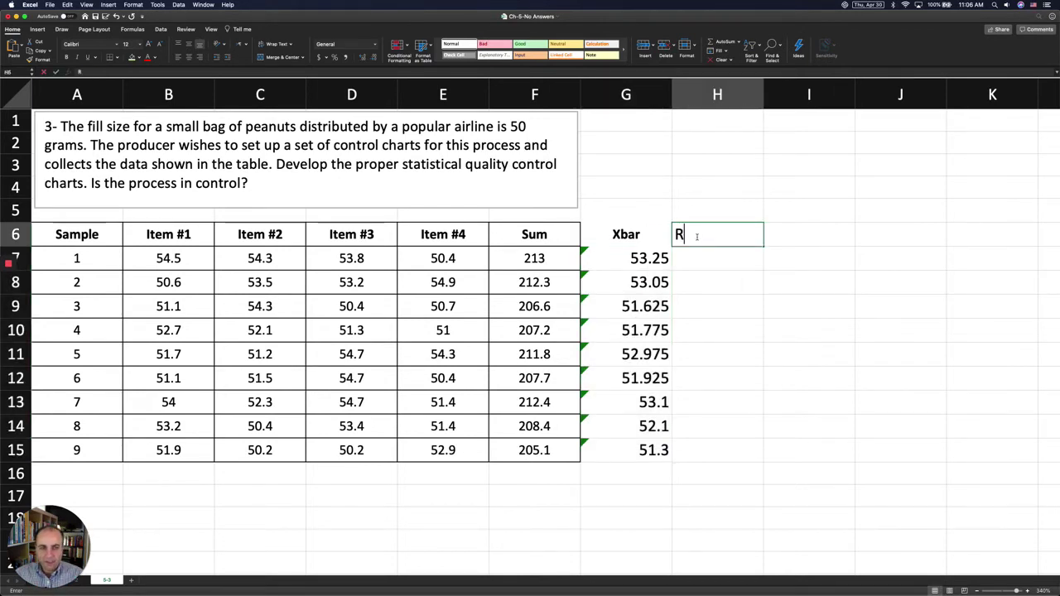
{"action": "key", "text": "Return"}
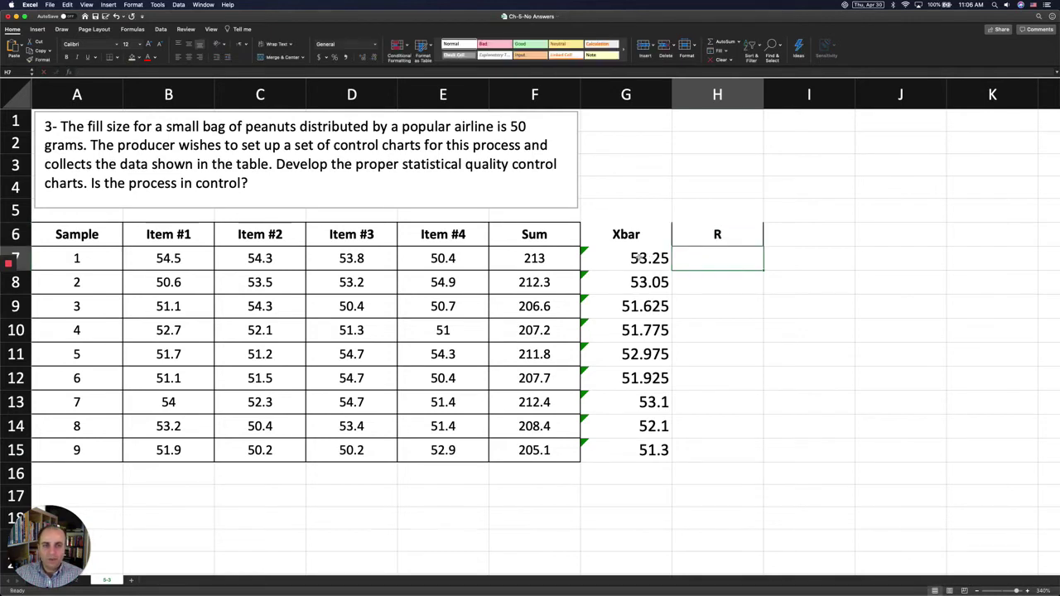
- Calculate the first sample's range in H7 with the formula =MAX(B7:E7)-MIN(B7:E7)
{"action": "type", "text": "="}
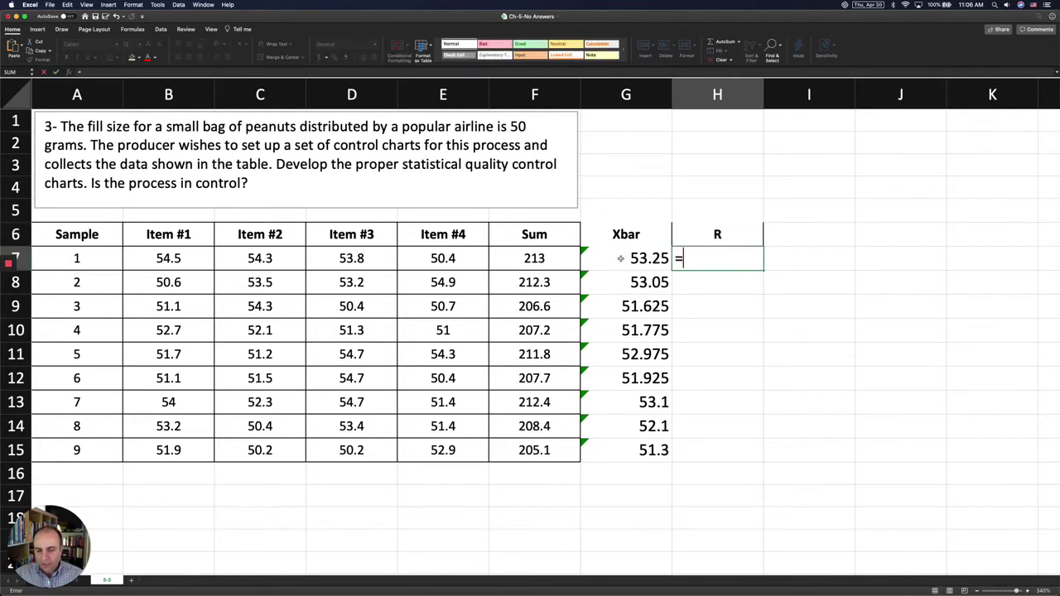
{"action": "type", "text": "ma"}
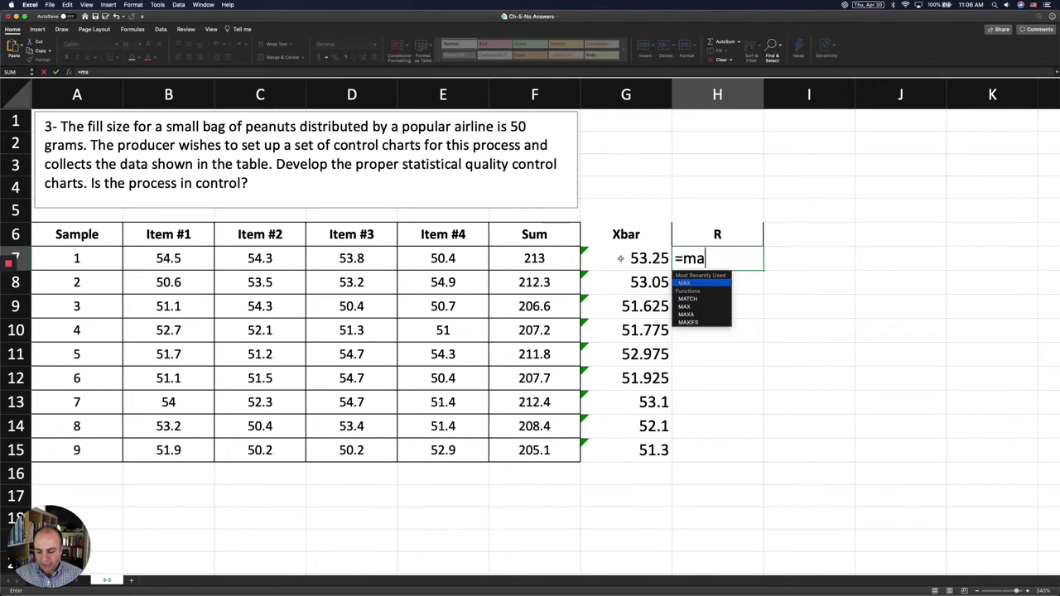
{"action": "type", "text": "x"}
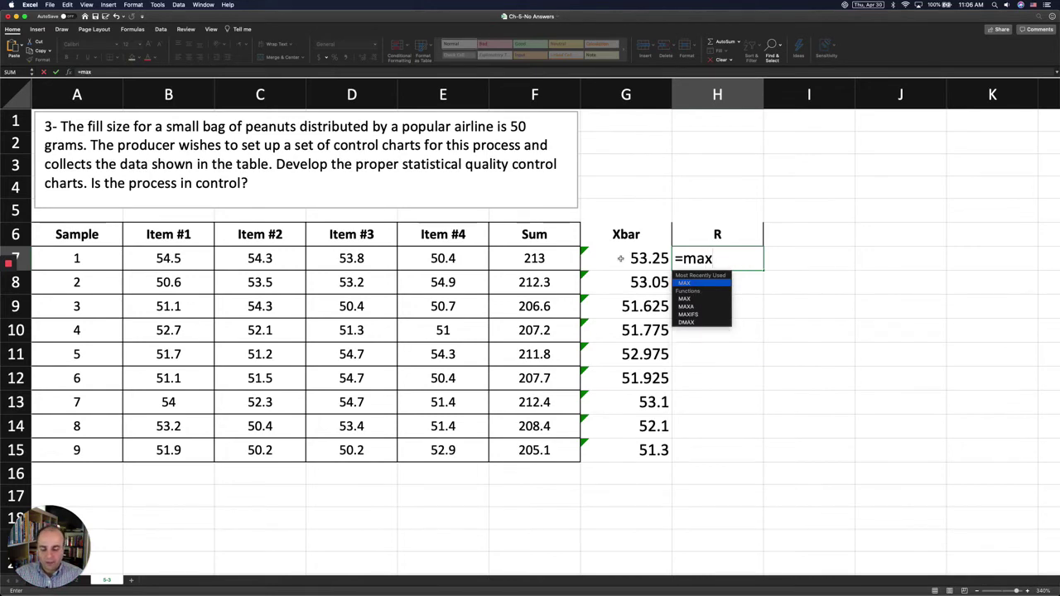
{"action": "type", "text": "("}
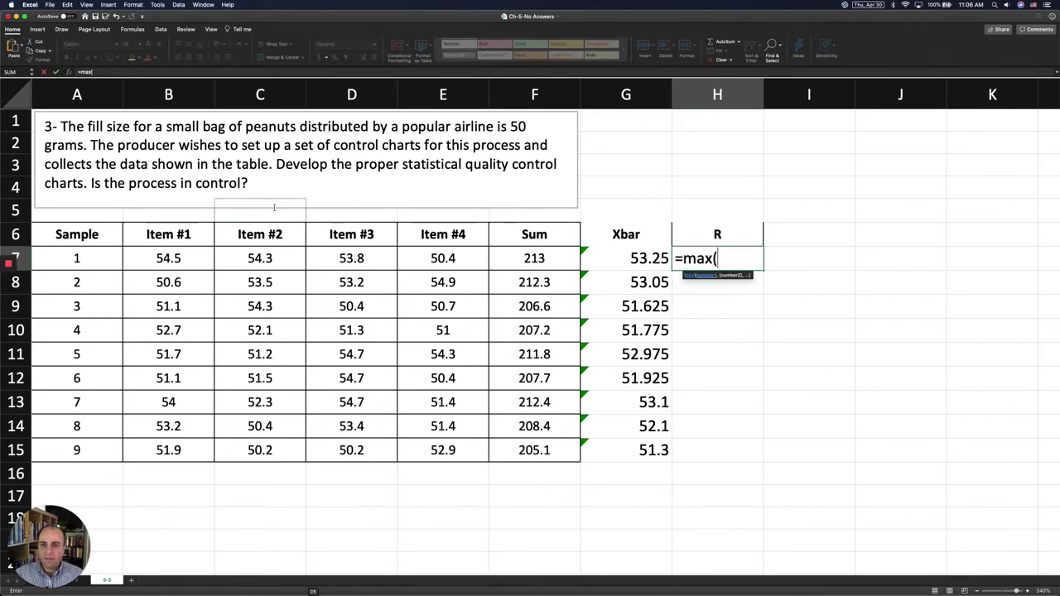
{"action": "left_click_drag", "start_coordinate": [178, 256], "coordinate": [419, 258]}
{"action": "type", "text": ")-"}
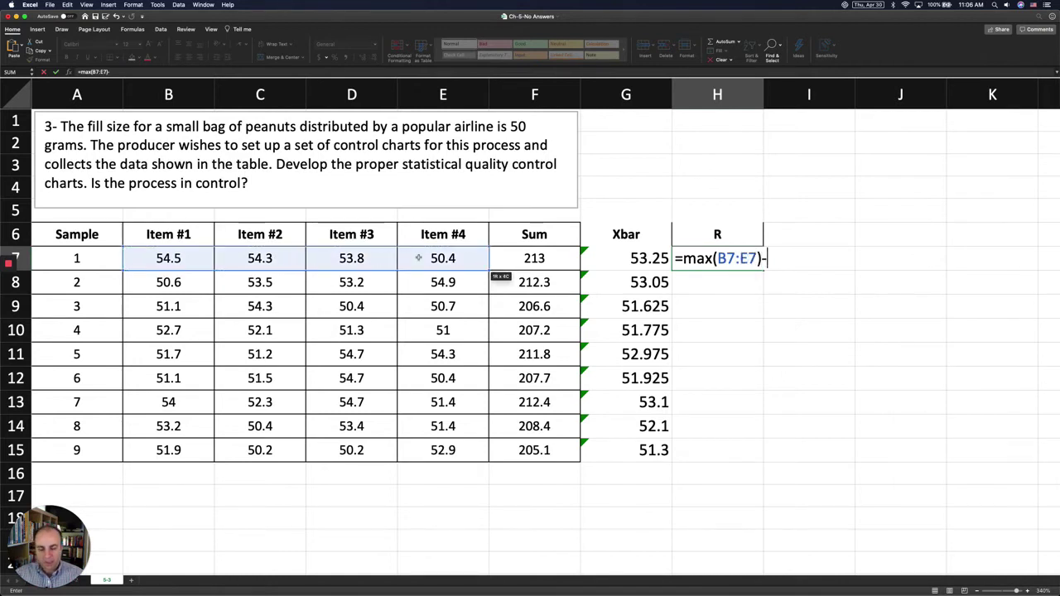
{"action": "type", "text": "min("}
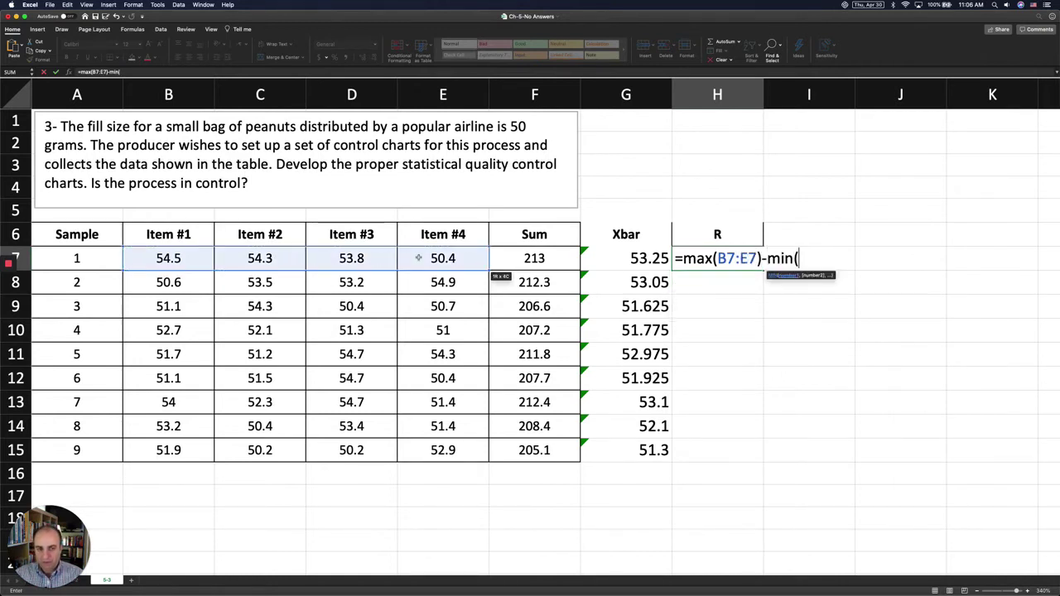
{"action": "left_click_drag", "start_coordinate": [169, 257], "coordinate": [408, 256]}
{"action": "type", "text": ")"}
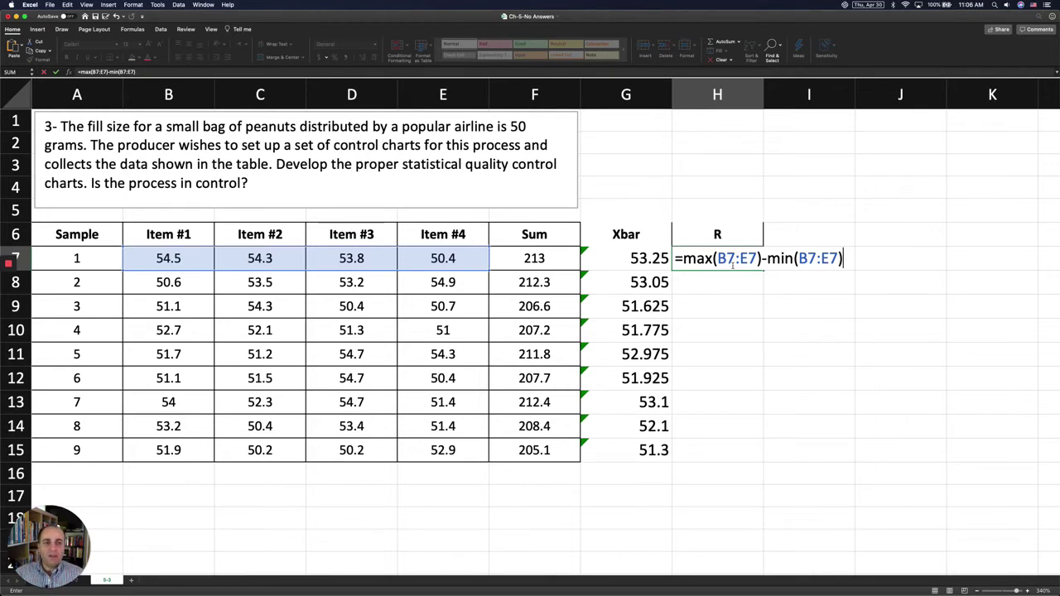
{"action": "key", "text": "Return"}
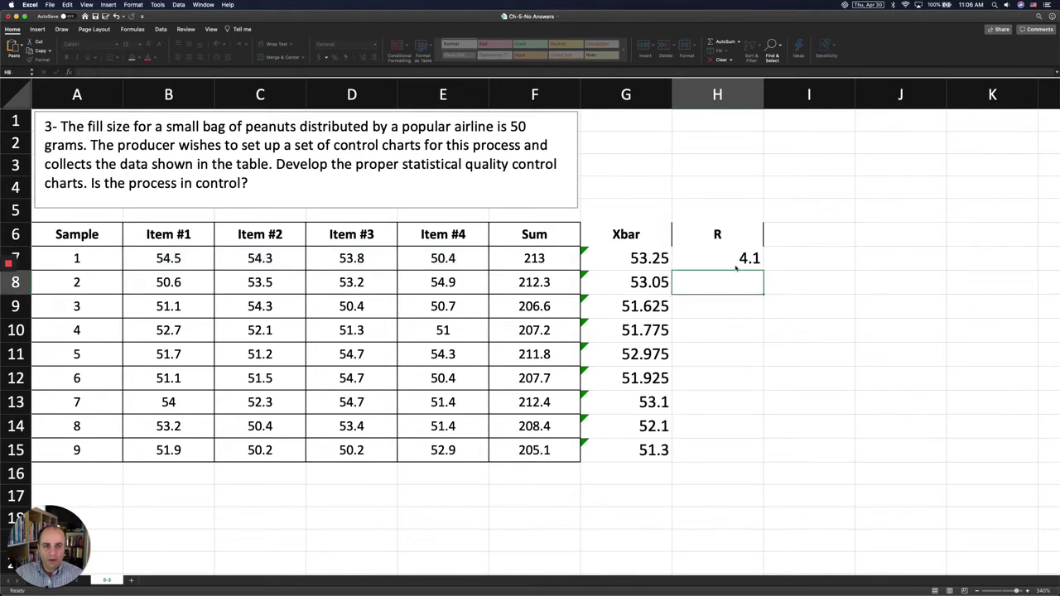
- Fill the range formula from H7 down to H15 for all nine samples
{"action": "left_click", "coordinate": [743, 261]}
{"action": "left_click_drag", "start_coordinate": [764, 270], "coordinate": [744, 454]}
{"action": "left_click_drag", "start_coordinate": [716, 412], "coordinate": [718, 451]}
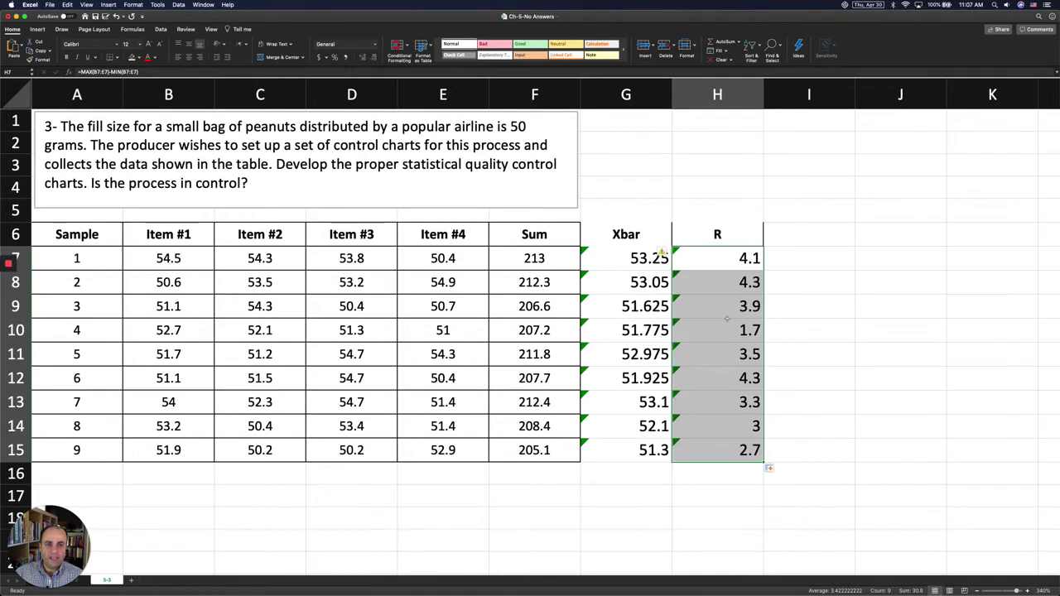
{"action": "left_click", "coordinate": [721, 330]}
- Copy the formatting of the Sum column F6:F15 onto the Xbar and R columns, G6:H15
{"action": "left_click_drag", "start_coordinate": [533, 235], "coordinate": [524, 449]}
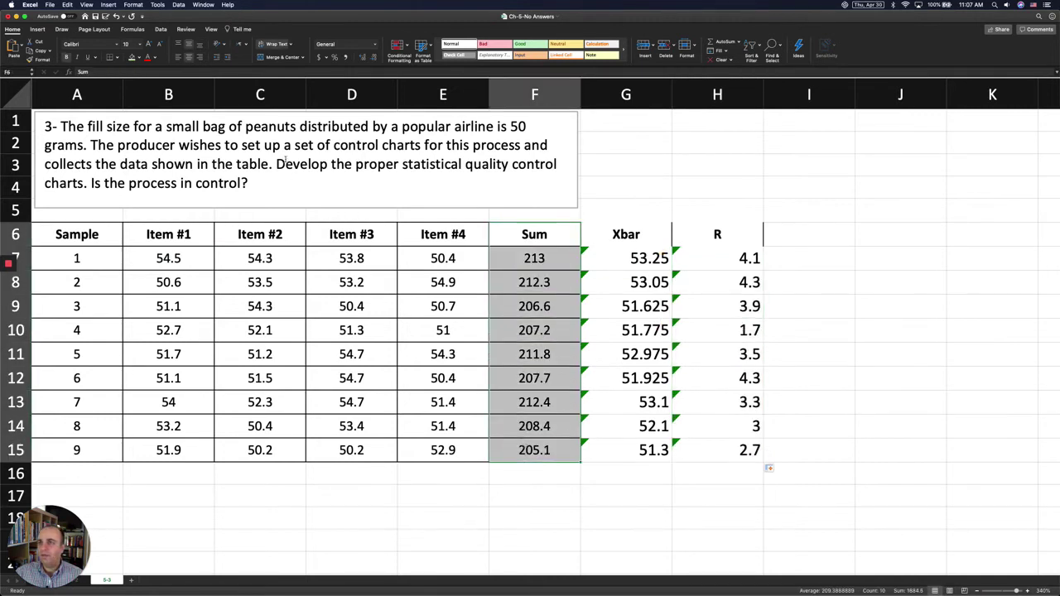
{"action": "left_click", "coordinate": [37, 59]}
{"action": "mouse_move", "coordinate": [605, 235]}
{"action": "left_mouse_down"}
{"action": "mouse_move", "coordinate": [767, 354]}
{"action": "mouse_move", "coordinate": [764, 466]}
{"action": "mouse_move", "coordinate": [748, 449]}
{"action": "left_mouse_up"}
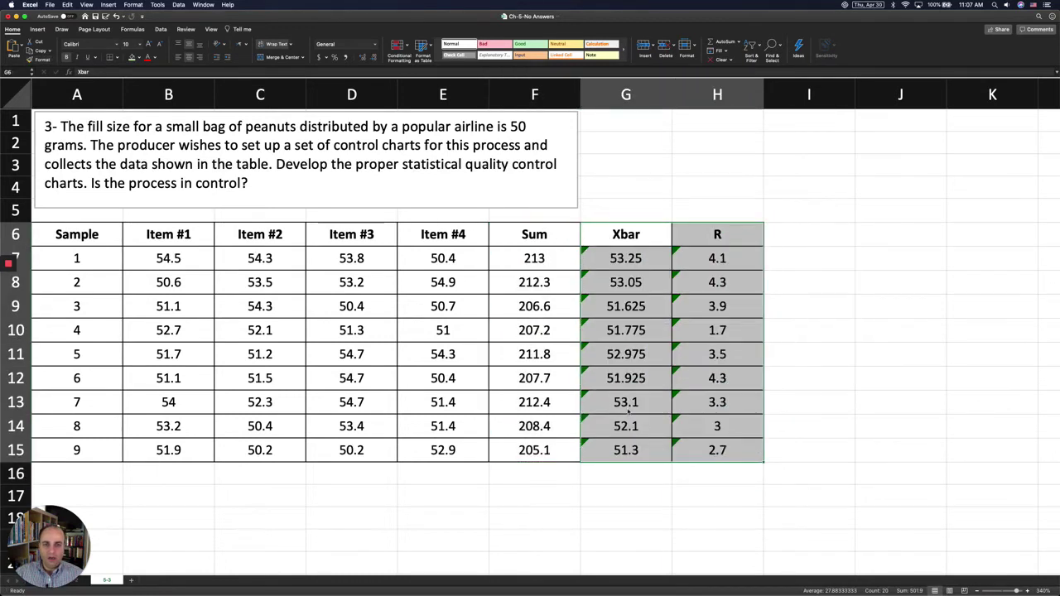
{"action": "left_click", "coordinate": [635, 386]}
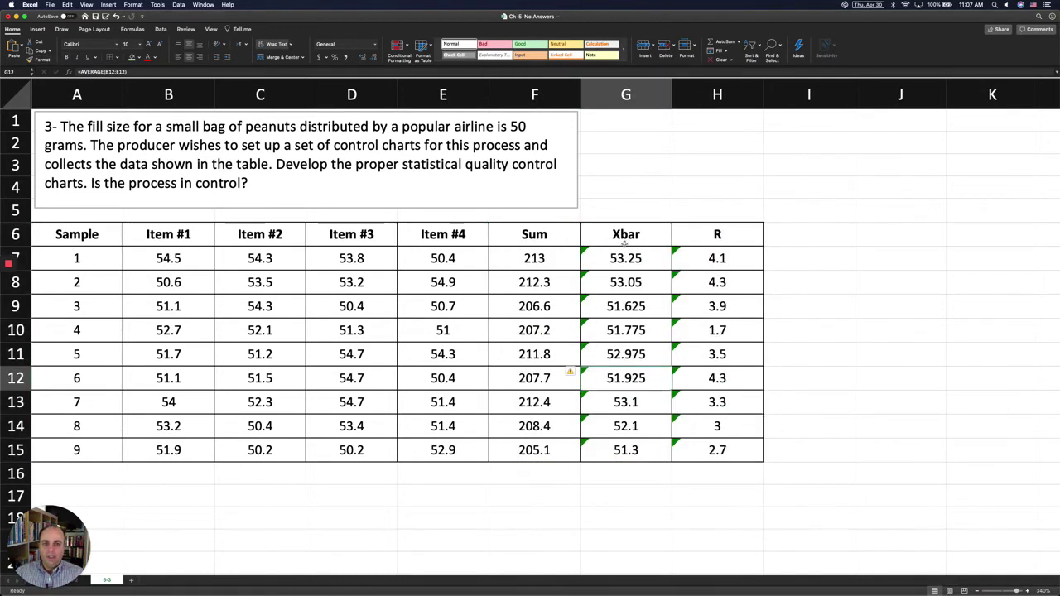
- Enter the label X 2bar in A17, below the sample table
{"action": "scroll", "coordinate": [412, 309], "scroll_direction": "down", "scroll_amount": 3}
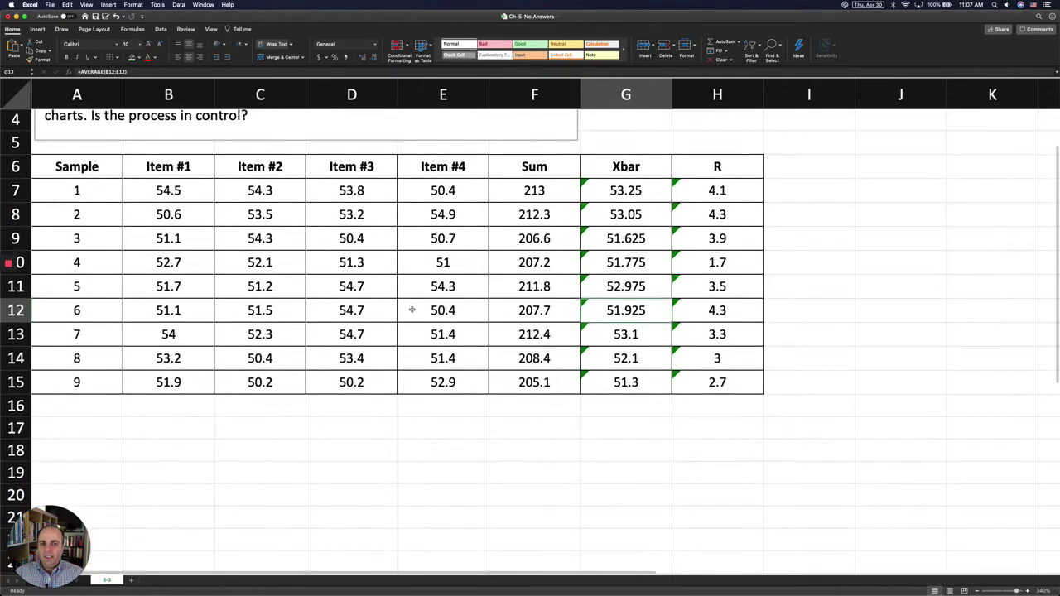
{"action": "scroll", "coordinate": [412, 309], "scroll_direction": "down", "scroll_amount": 1}
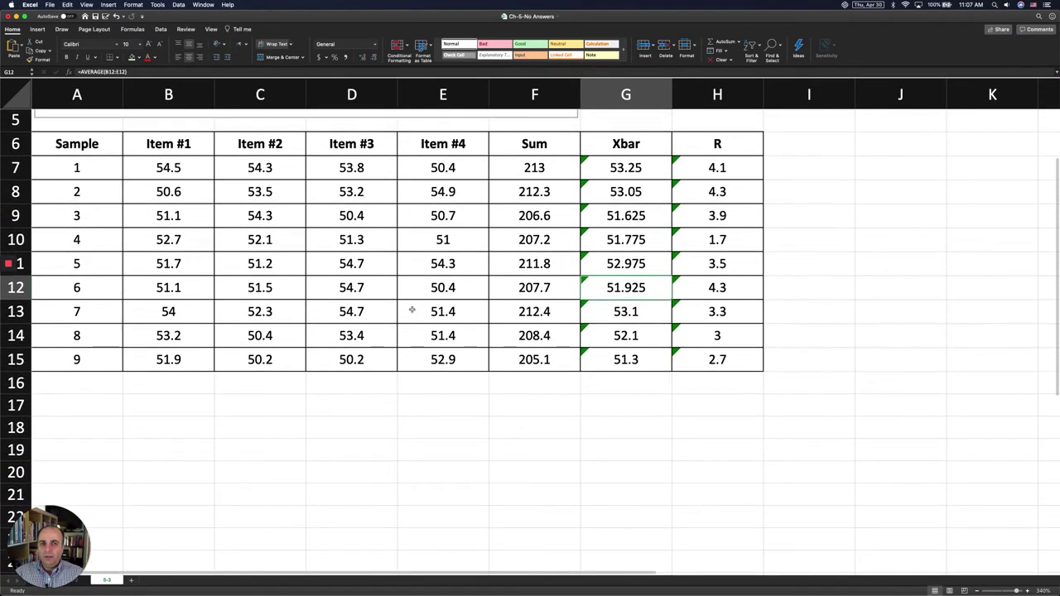
{"action": "left_click", "coordinate": [74, 407]}
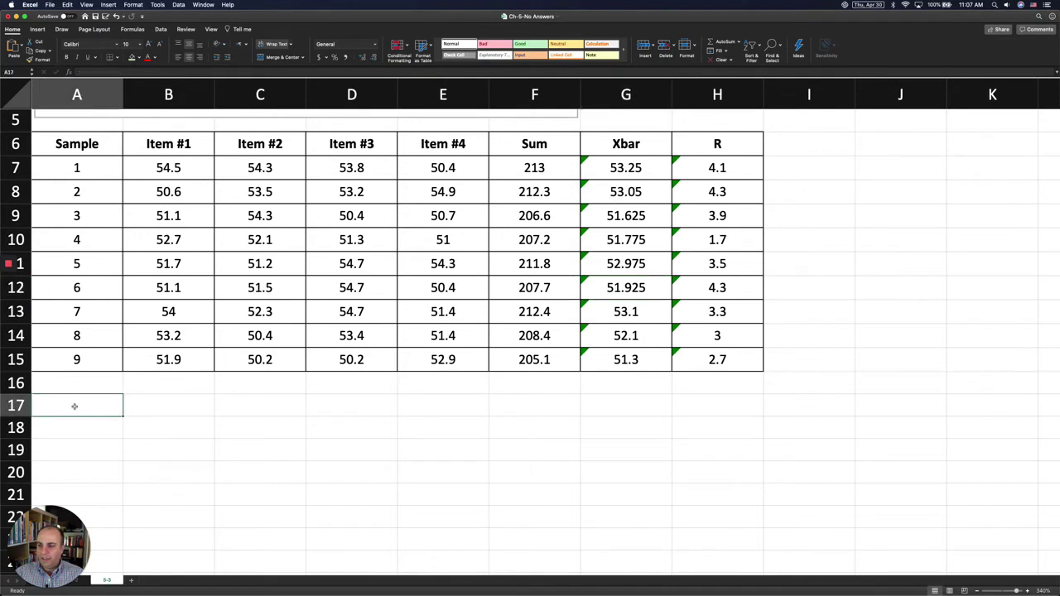
{"action": "type", "text": "X 2bar"}
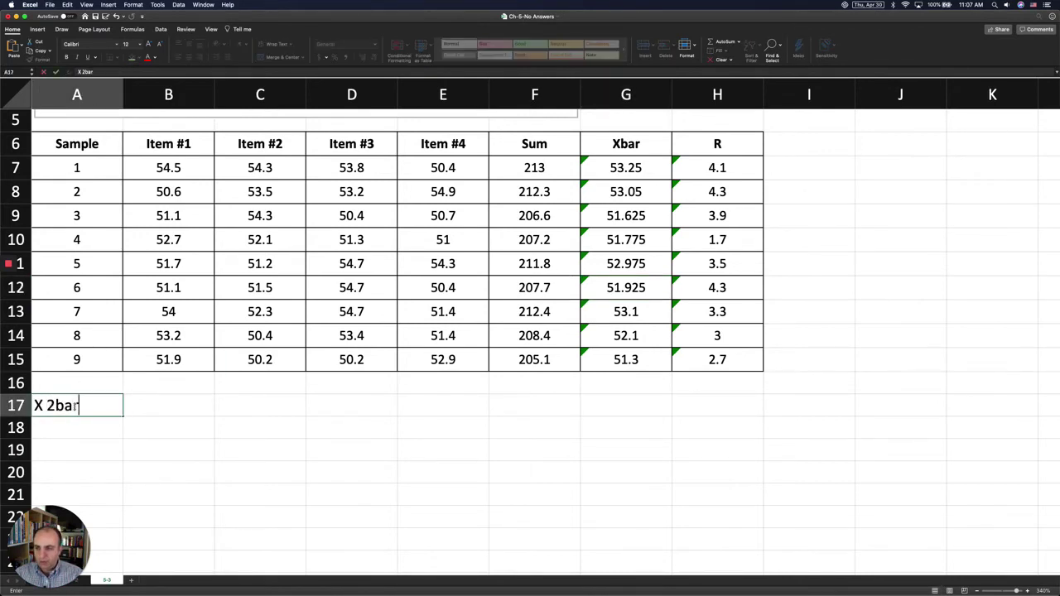
{"action": "key", "text": "Return"}
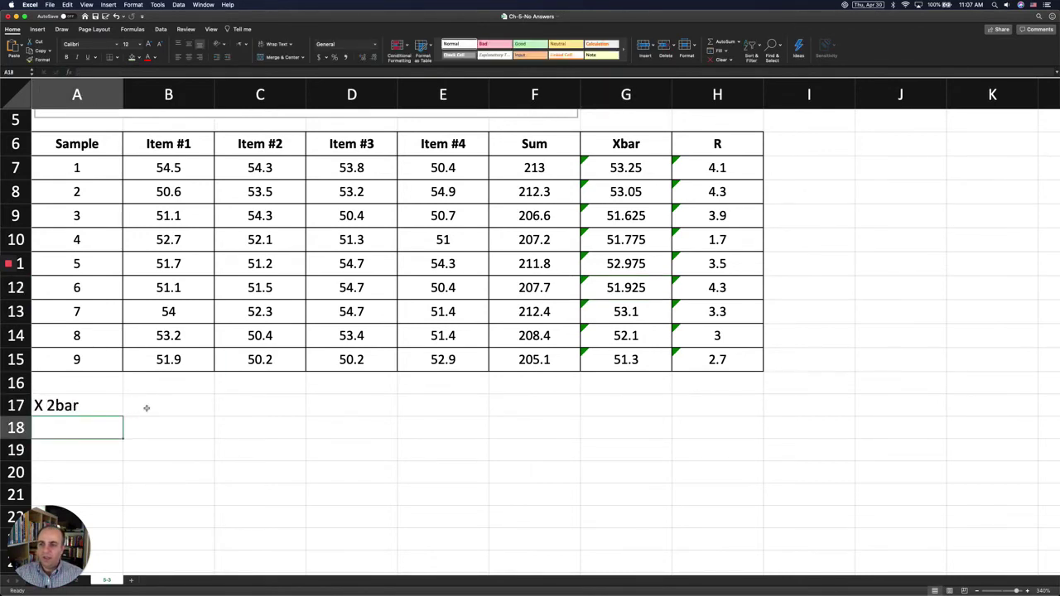
- Calculate the mean of the Xbar column in B17 with the formula =AVERAGE(G7:G15)
{"action": "left_click", "coordinate": [146, 408]}
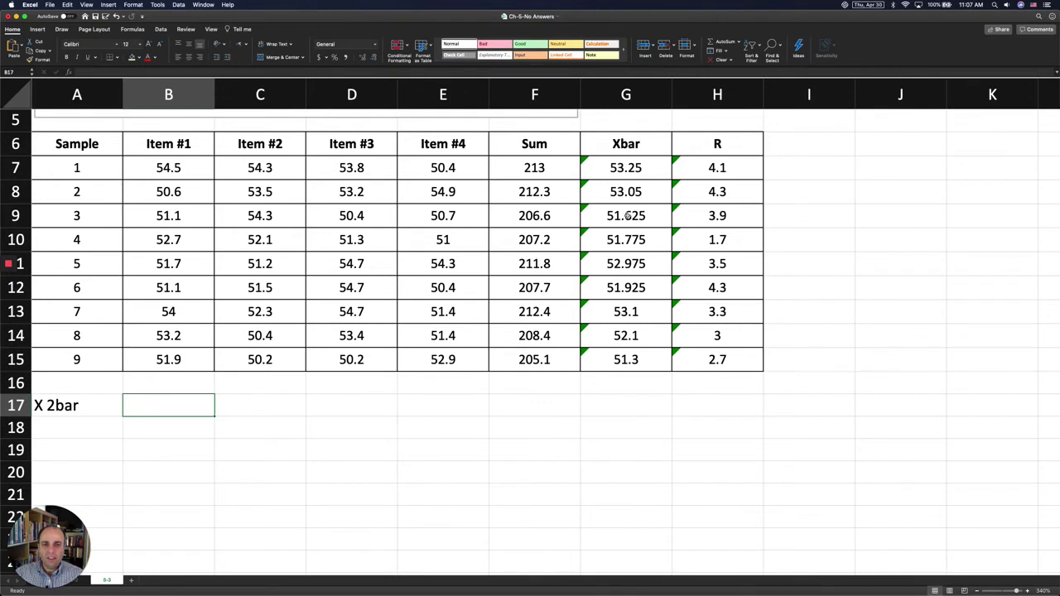
{"action": "type", "text": "=ave"}
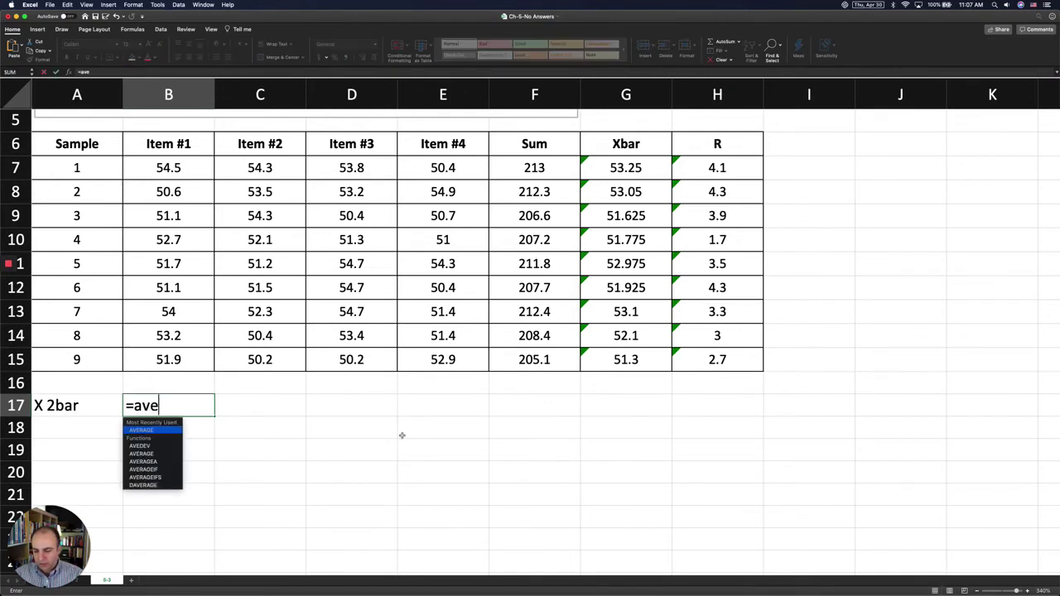
{"action": "double_click", "coordinate": [172, 430]}
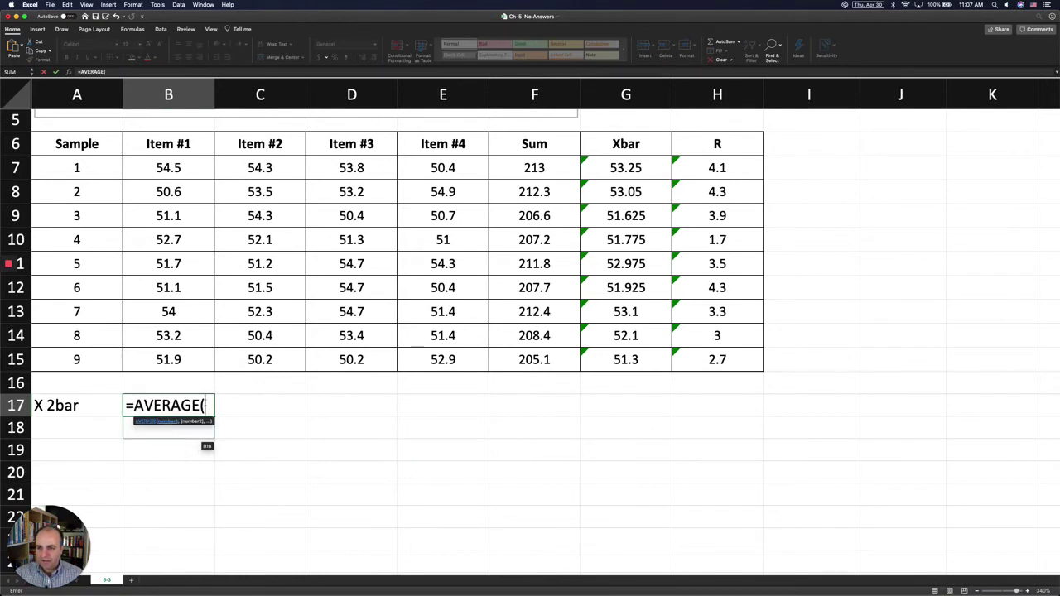
{"action": "left_click_drag", "start_coordinate": [639, 159], "coordinate": [627, 290]}
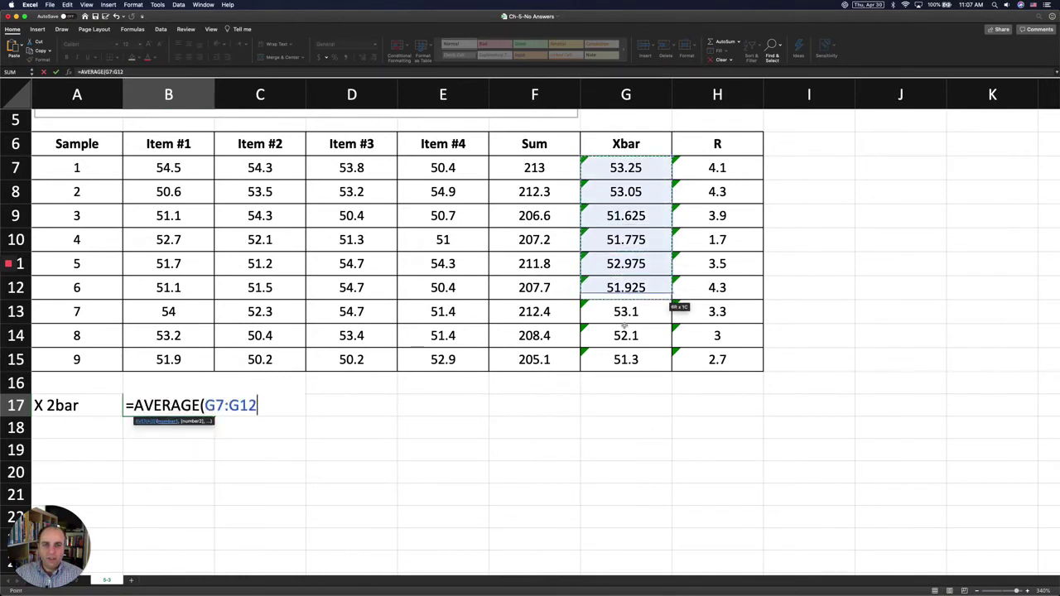
{"action": "left_click_drag", "start_coordinate": [624, 331], "coordinate": [625, 358]}
{"action": "type", "text": ")"}
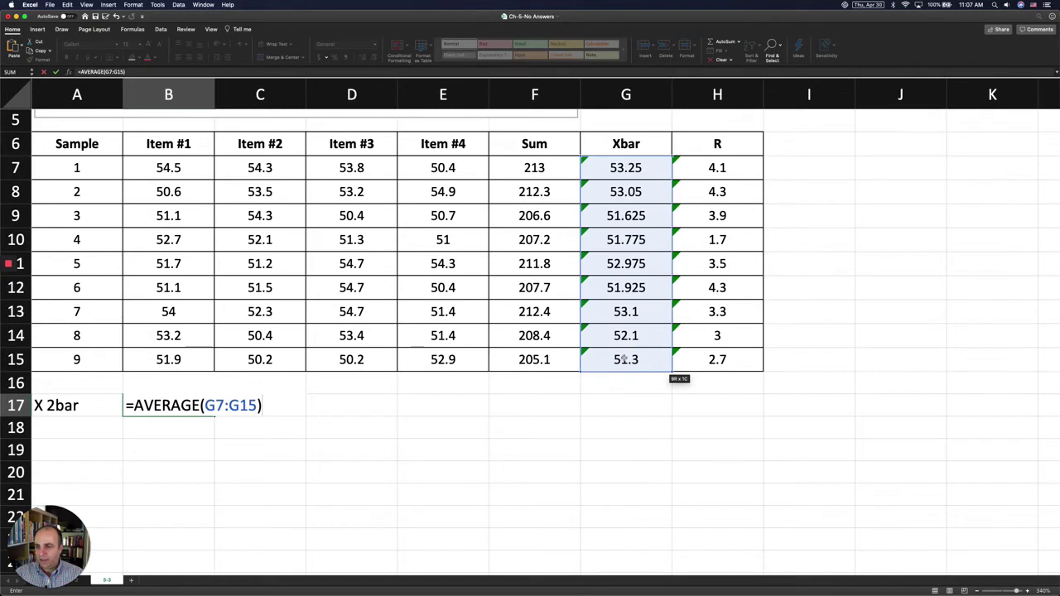
{"action": "key", "text": "Return"}
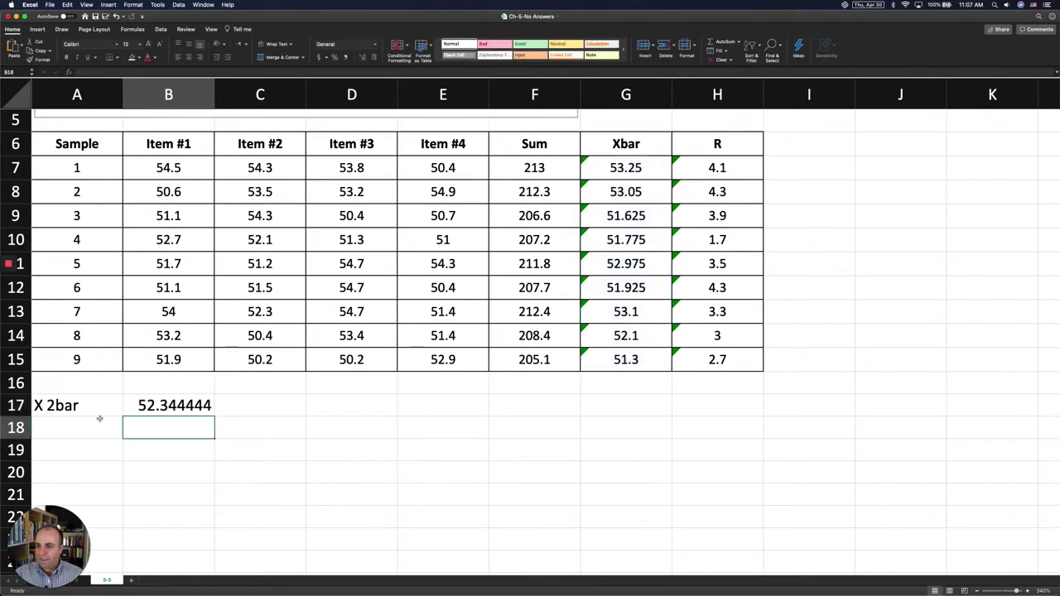
- Label A18 as R bar and calculate the average range in B18 with =AVERAGE(H7:H15)
{"action": "left_click", "coordinate": [93, 425]}
{"action": "type", "text": "R bar"}
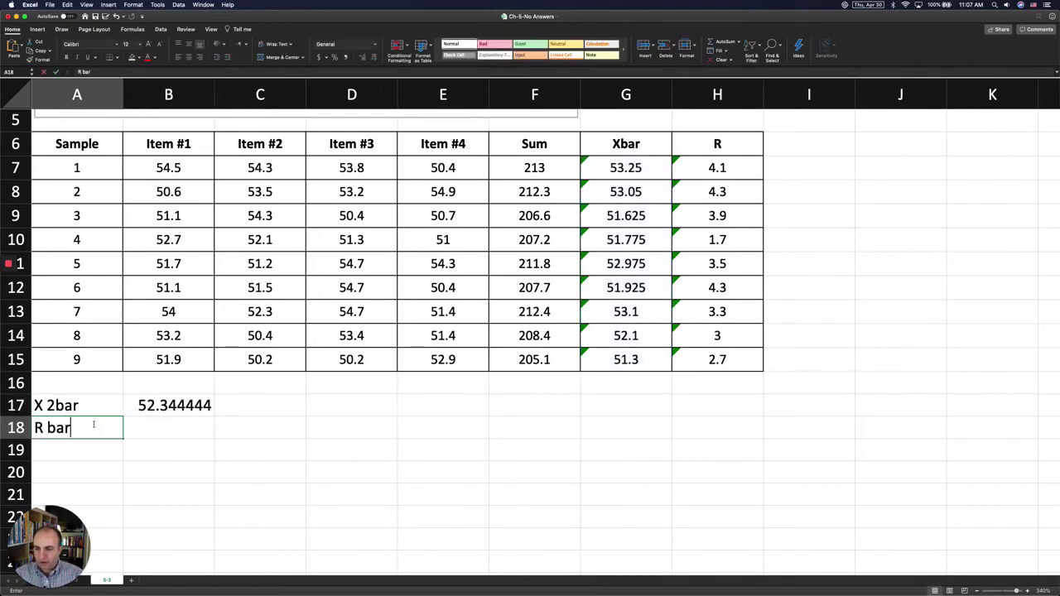
{"action": "key", "text": "Return"}
{"action": "left_click", "coordinate": [154, 430]}
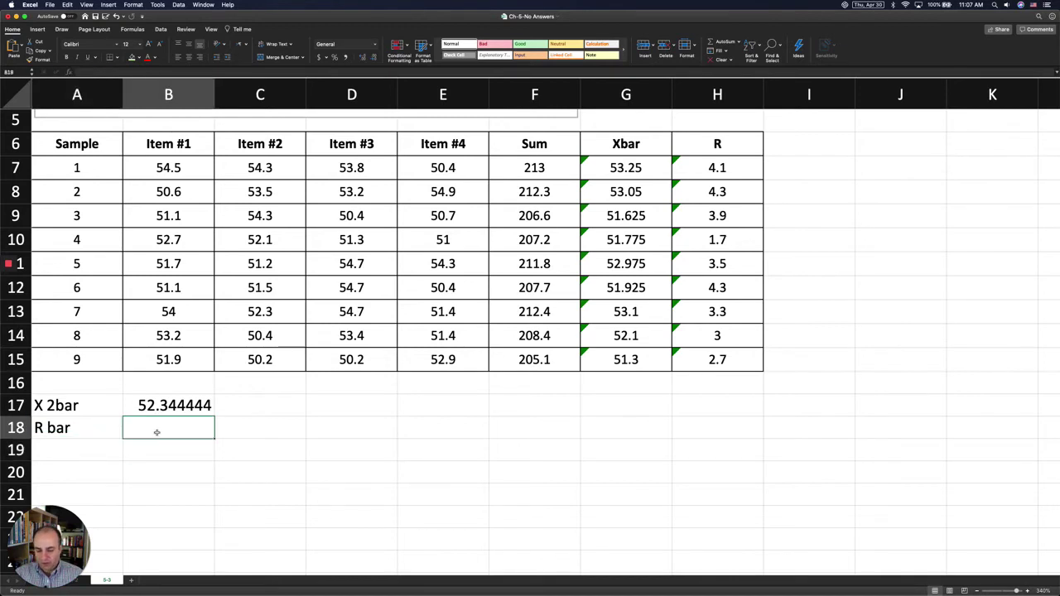
{"action": "type", "text": "=avera"}
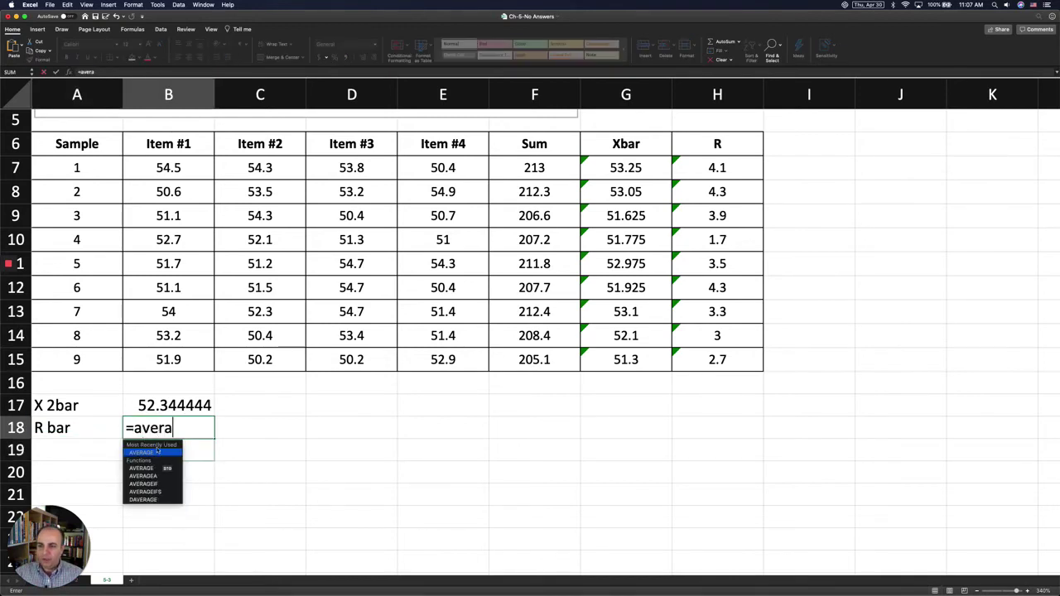
{"action": "double_click", "coordinate": [158, 452]}
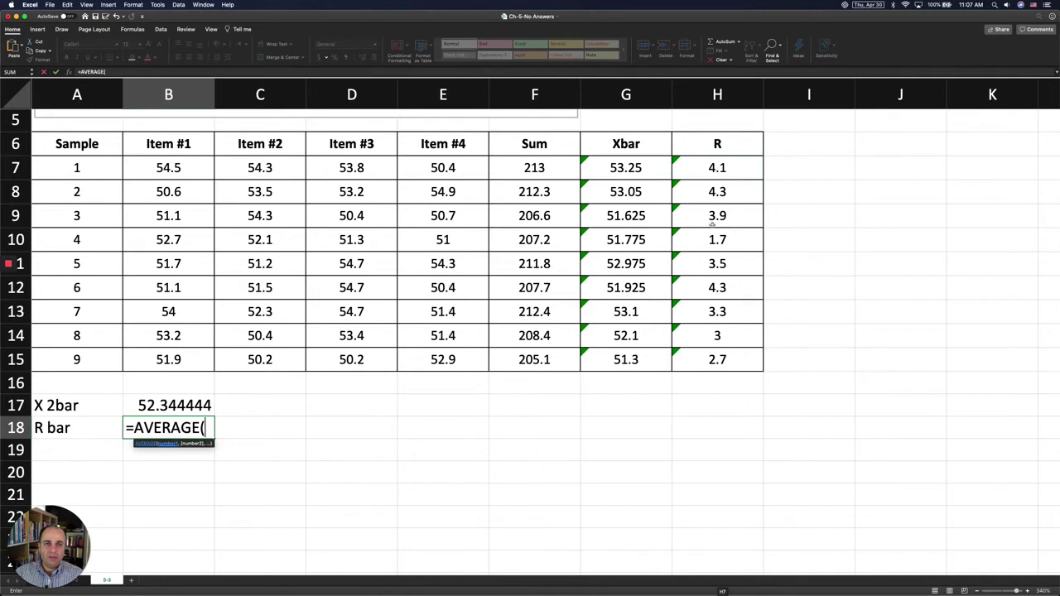
{"action": "left_click_drag", "start_coordinate": [717, 167], "coordinate": [713, 359]}
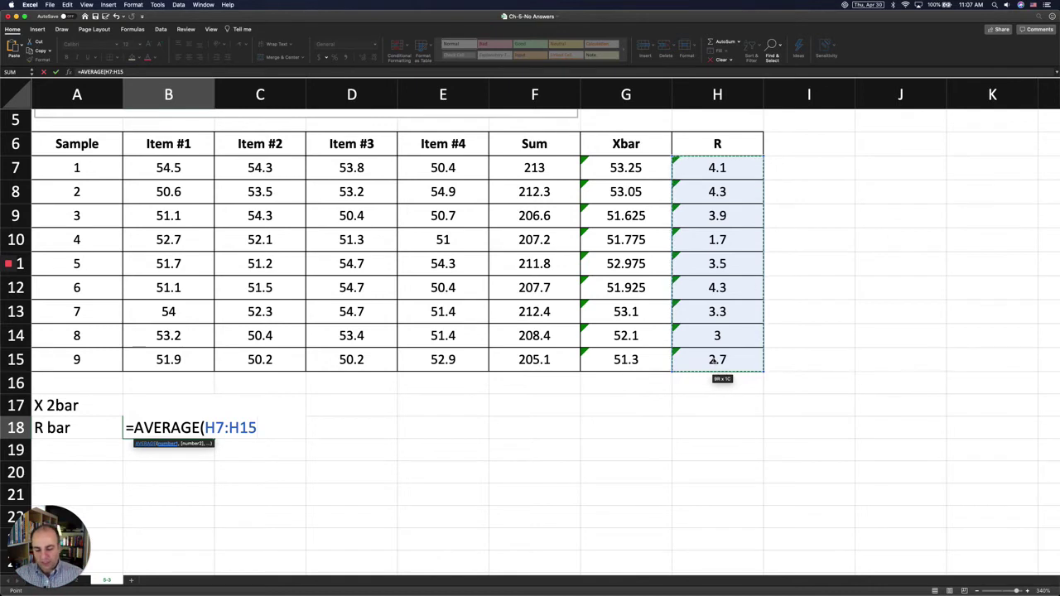
{"action": "type", "text": ")"}
{"action": "key", "text": "Return"}
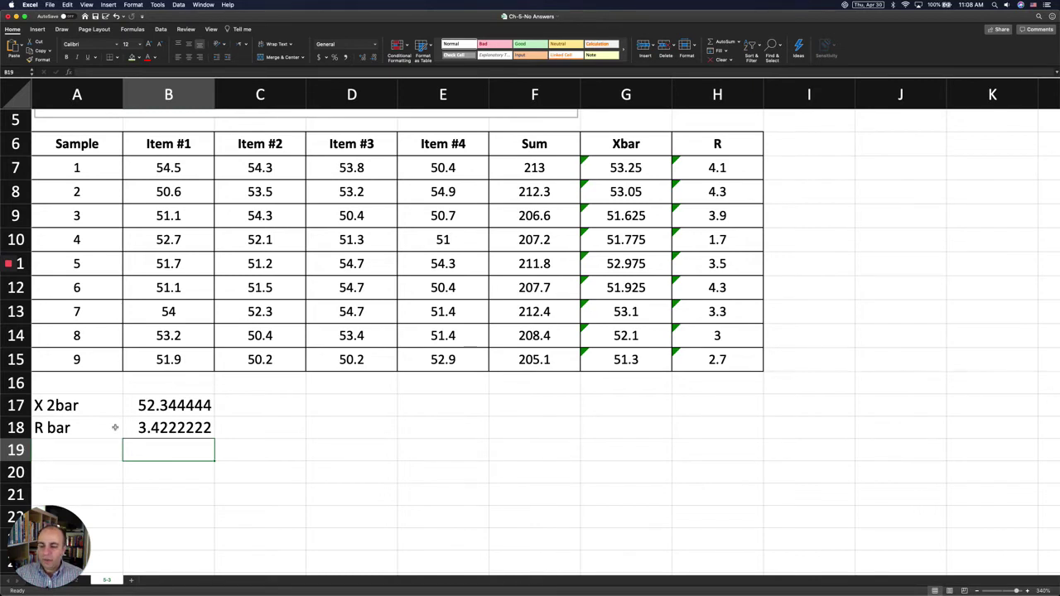
- Copy the X-bar chart's upper control limit equation (5.9) from the Word study guide into the Excel sheet at D20
{"action": "left_click", "coordinate": [103, 405]}
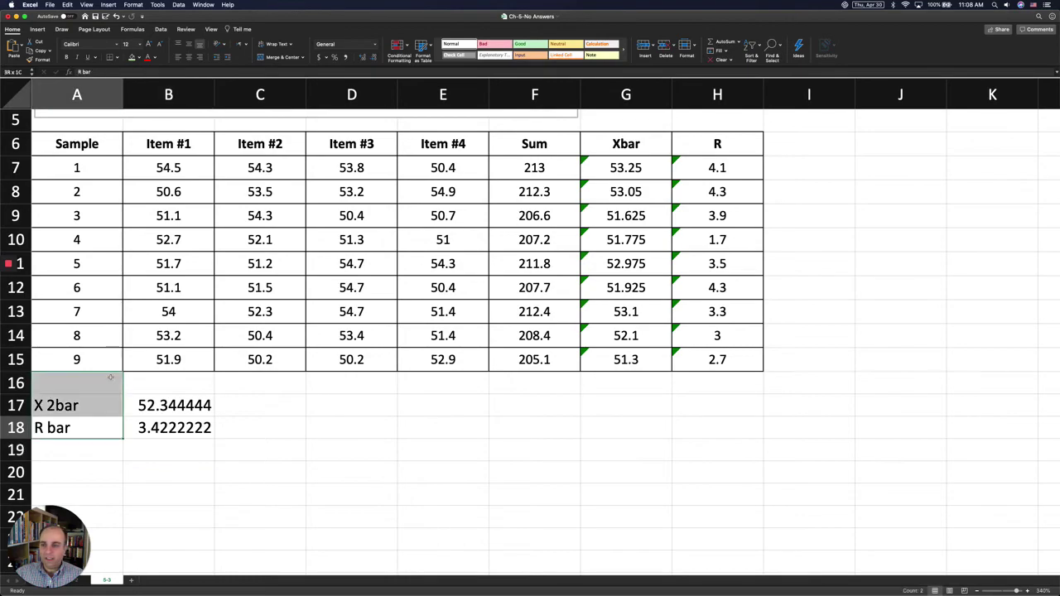
{"action": "key", "text": "ctrl+Up"}
{"action": "left_click", "coordinate": [205, 334]}
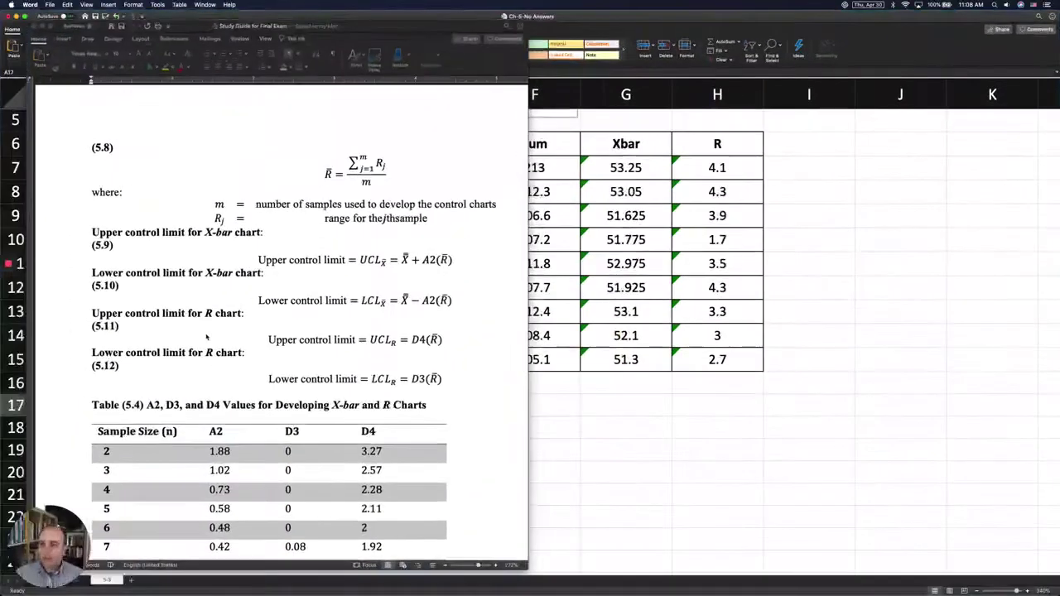
{"action": "left_click", "coordinate": [340, 262]}
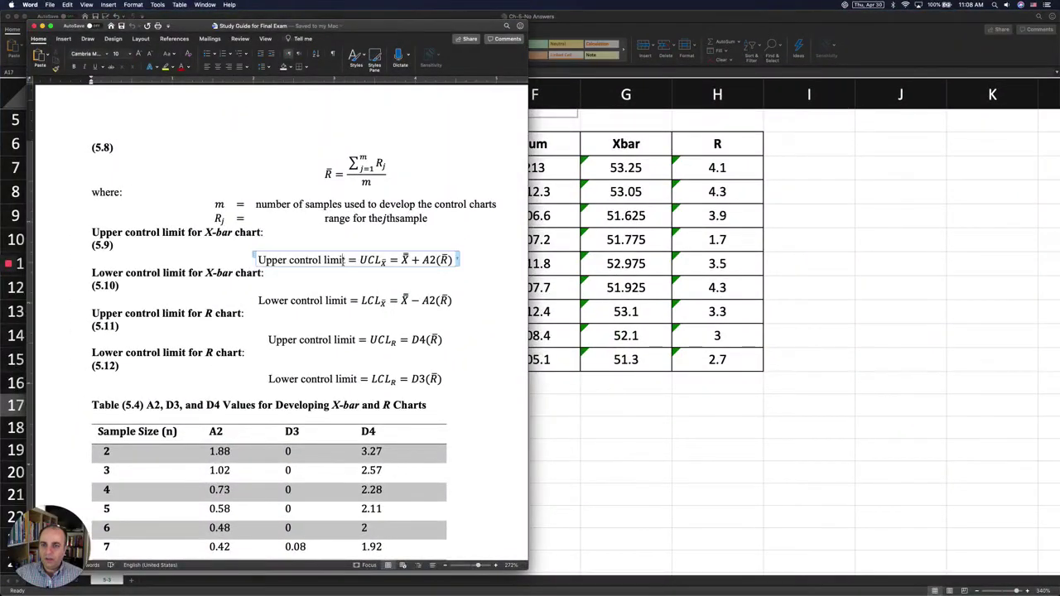
{"action": "double_click", "coordinate": [343, 262]}
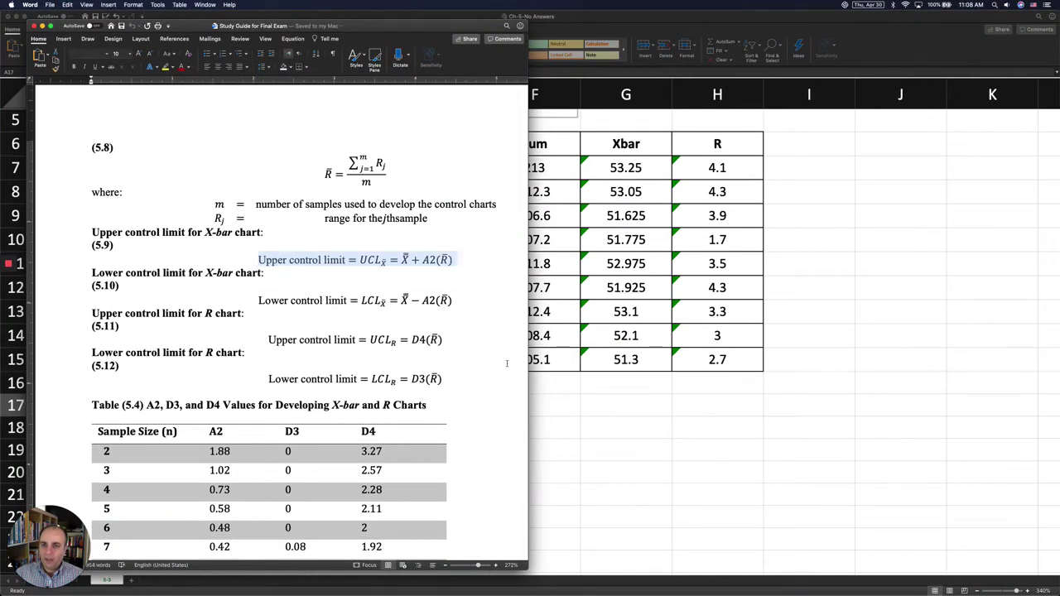
{"action": "left_click", "coordinate": [554, 405]}
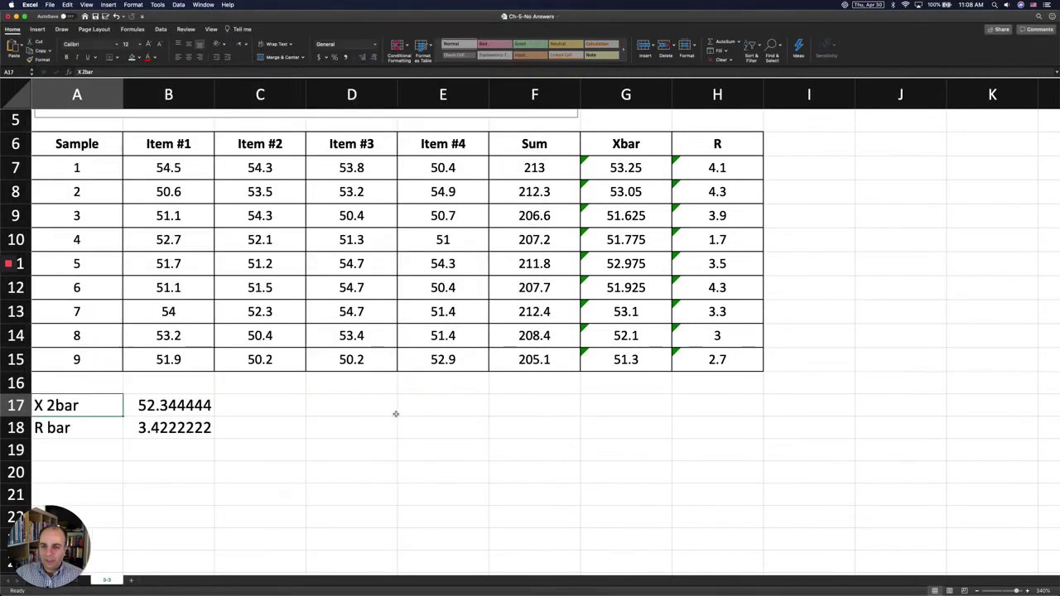
{"action": "left_click", "coordinate": [351, 409]}
{"action": "left_click", "coordinate": [367, 456]}
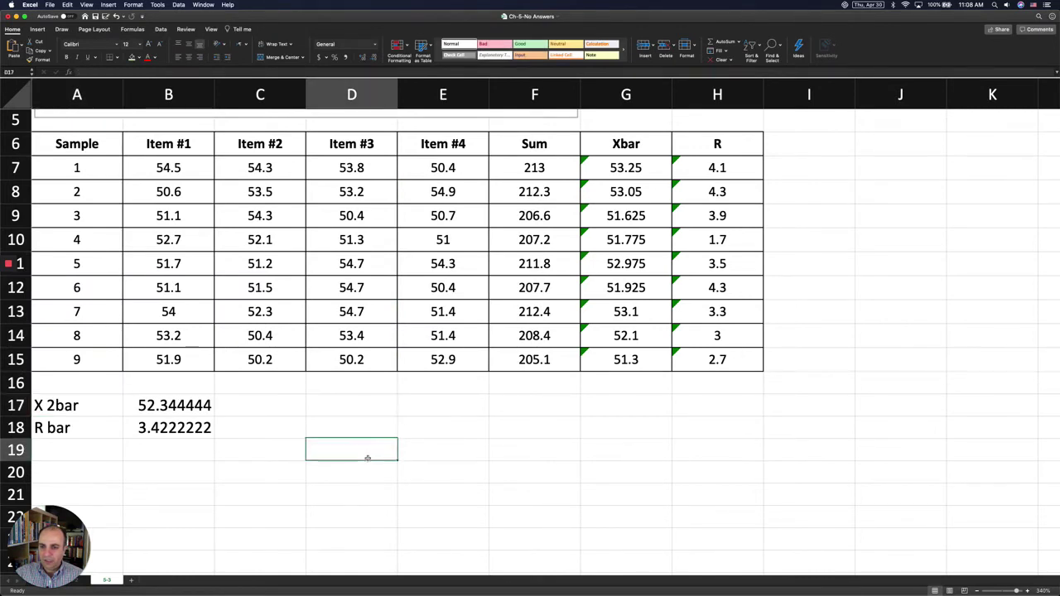
{"action": "left_click", "coordinate": [381, 476]}
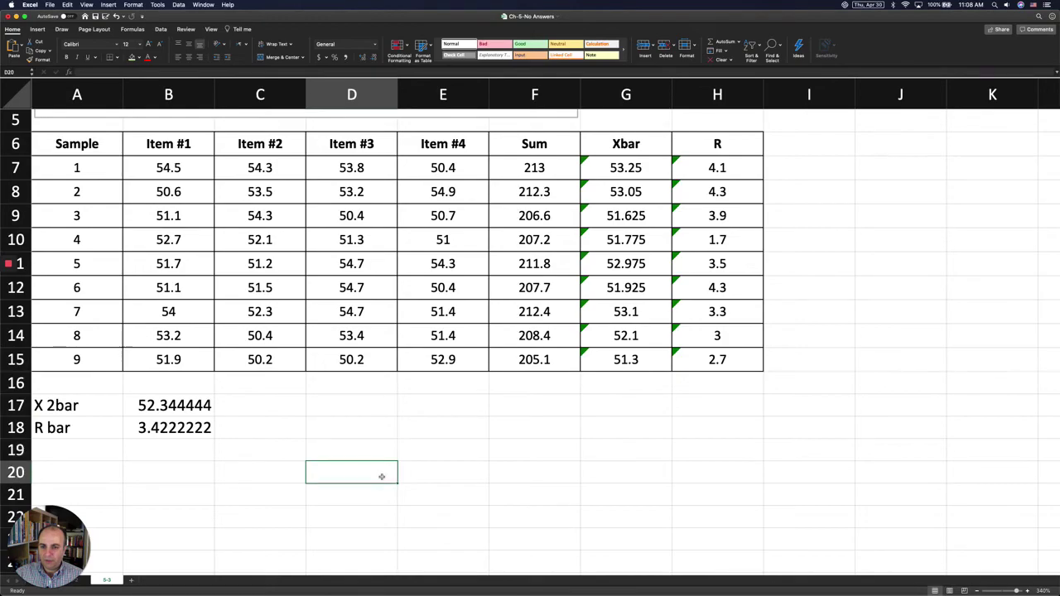
{"action": "key", "text": "super+v"}
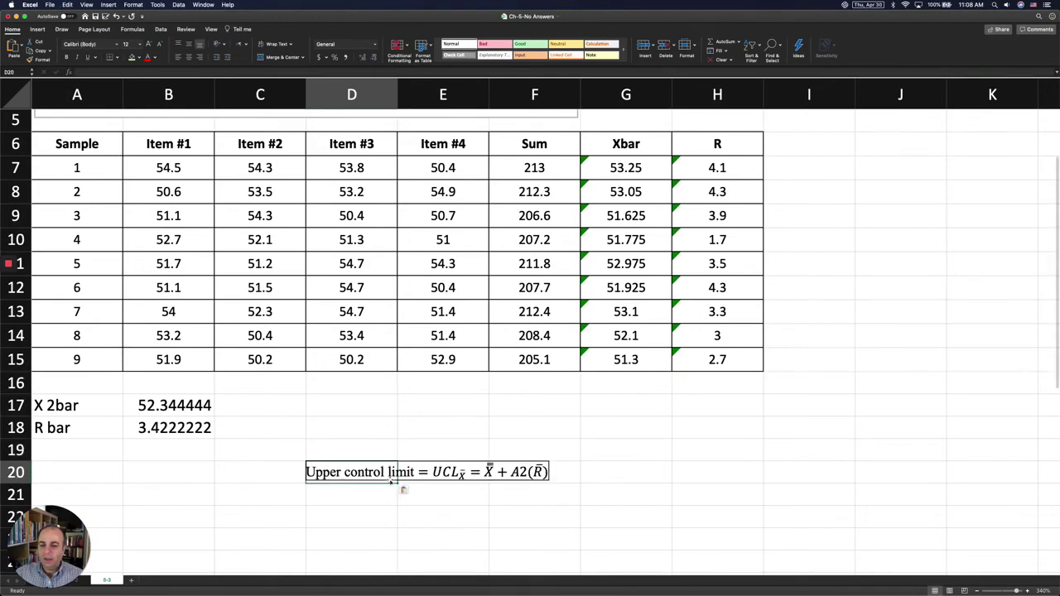
- Copy the X-bar chart's lower control limit equation (5.10) from the Word study guide into the Excel sheet at D21
{"action": "key", "text": "ctrl+Up"}
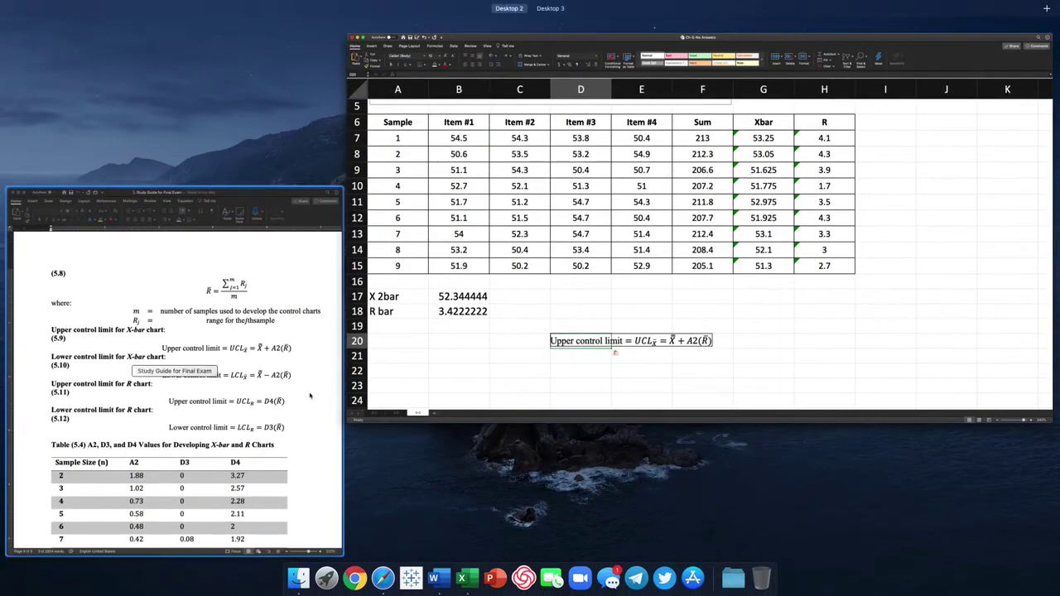
{"action": "left_click", "coordinate": [314, 327]}
{"action": "triple_click", "coordinate": [337, 300]}
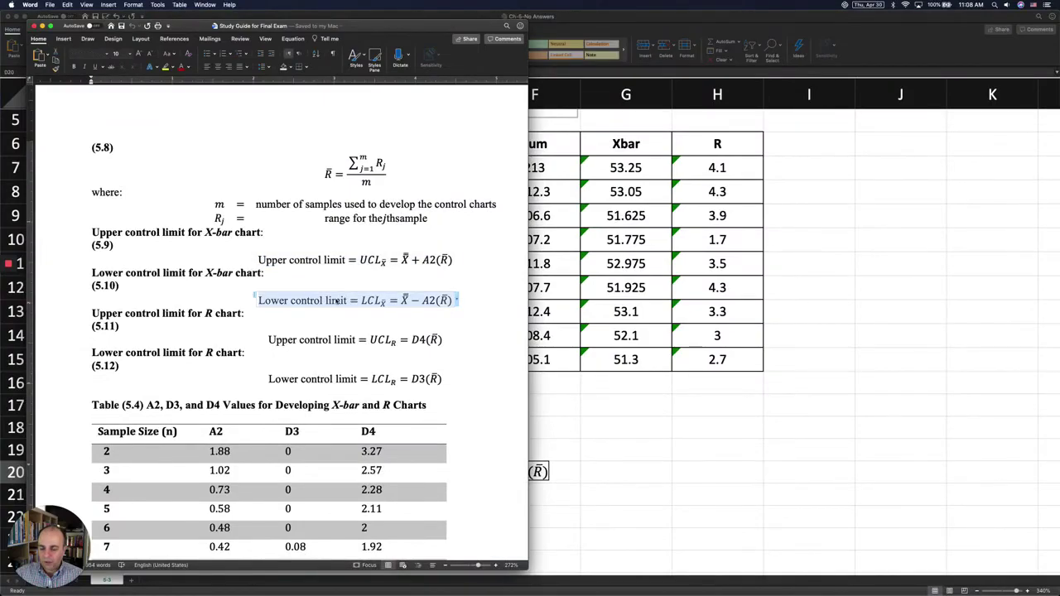
{"action": "key", "text": "super+c"}
{"action": "key", "text": "ctrl+Up"}
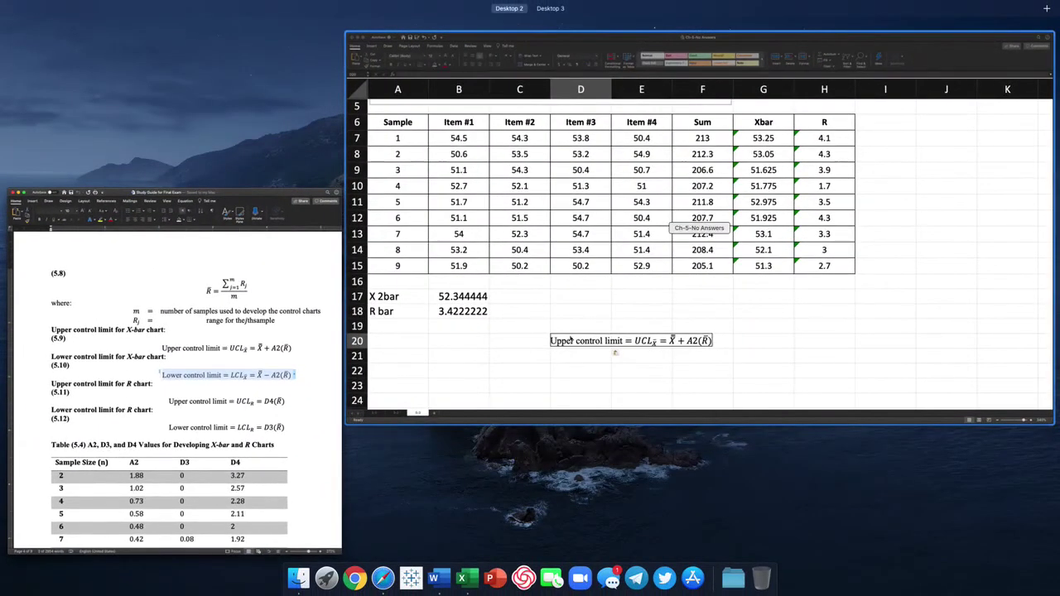
{"action": "left_click", "coordinate": [570, 356]}
{"action": "left_click", "coordinate": [345, 496]}
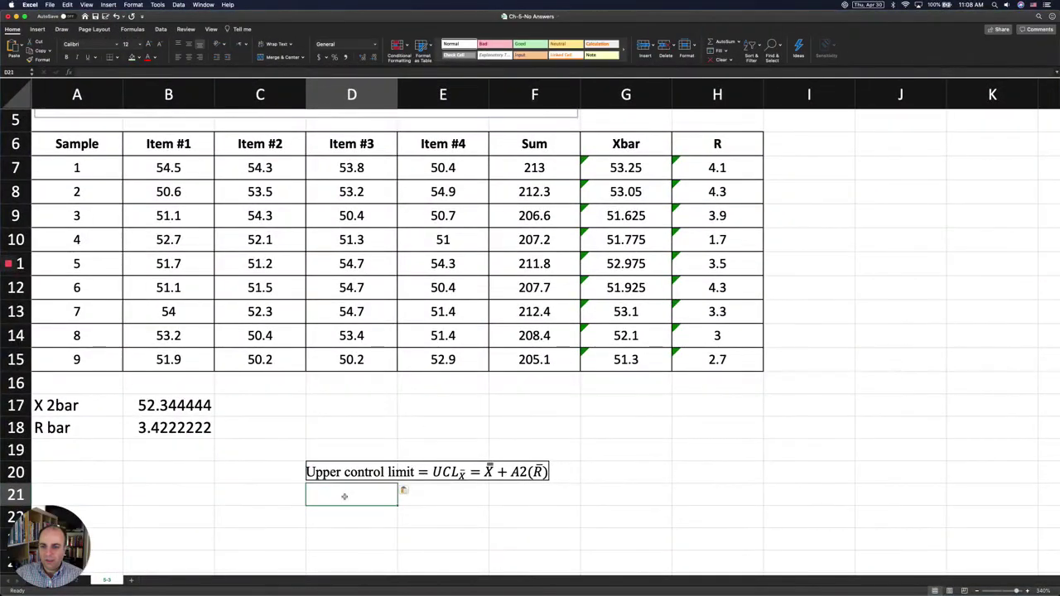
{"action": "key", "text": "super+v"}
- Switch to the Word study guide and examine Table (5.4) for the A2, D3 and D4 values by sample size
{"action": "left_click", "coordinate": [293, 449]}
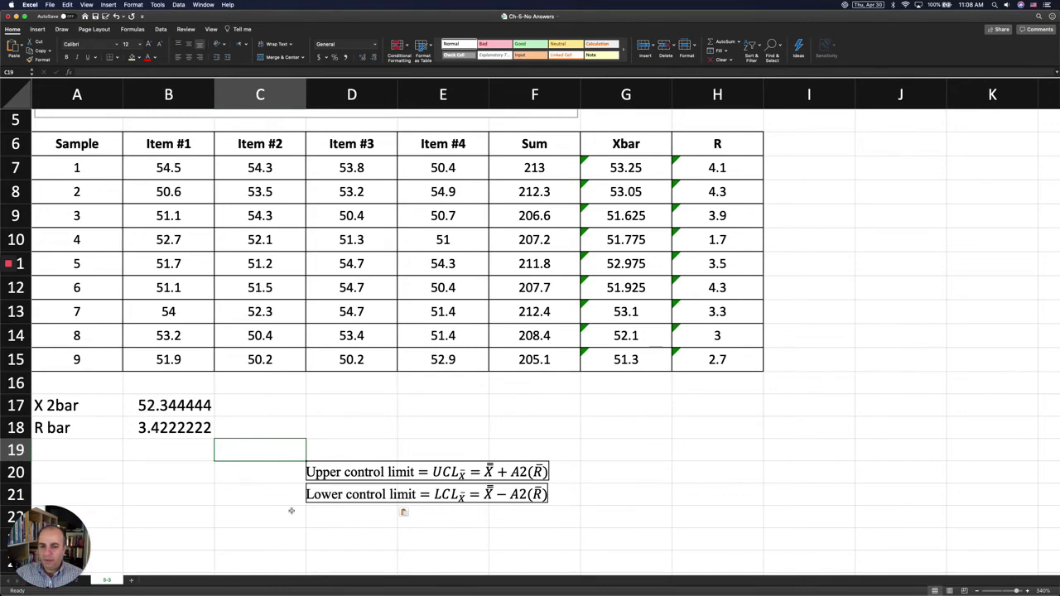
{"action": "key", "text": "ctrl+Up"}
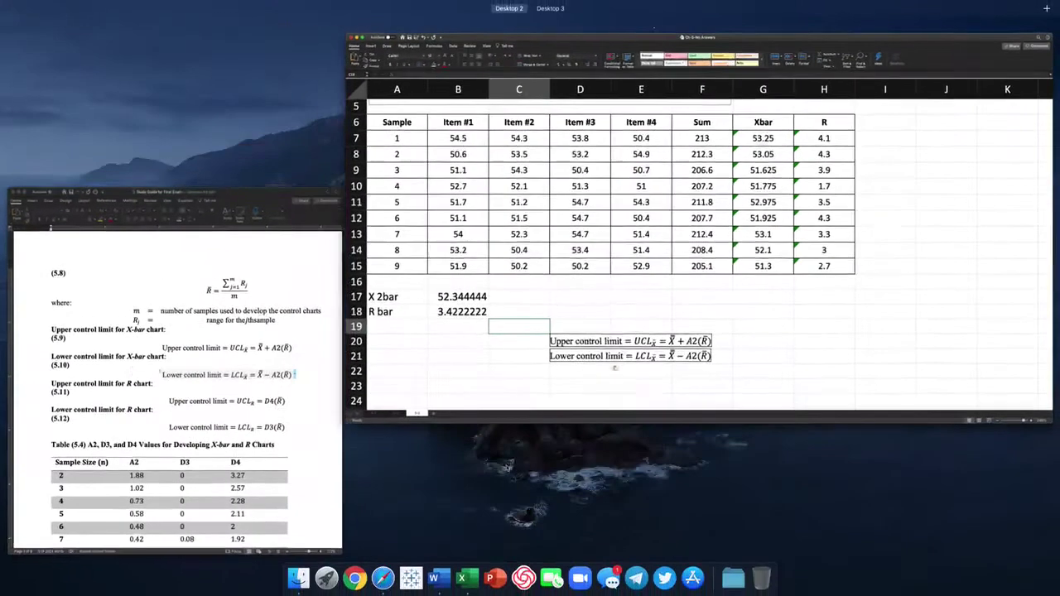
{"action": "left_click", "coordinate": [184, 364]}
{"action": "scroll", "coordinate": [290, 414], "scroll_direction": "down", "scroll_amount": 5}
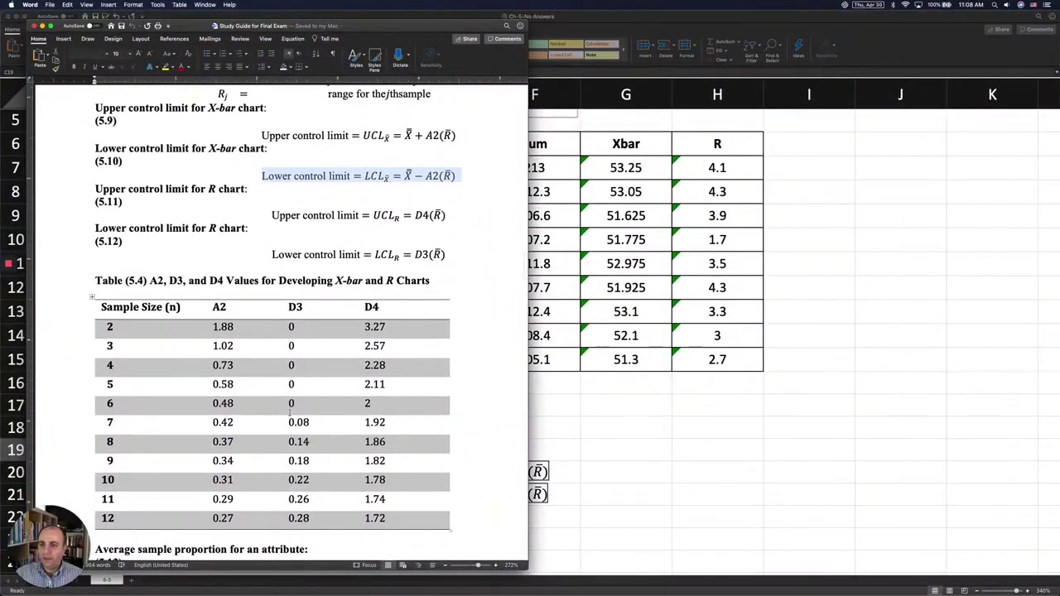
{"action": "scroll", "coordinate": [274, 337], "scroll_direction": "down", "scroll_amount": 1}
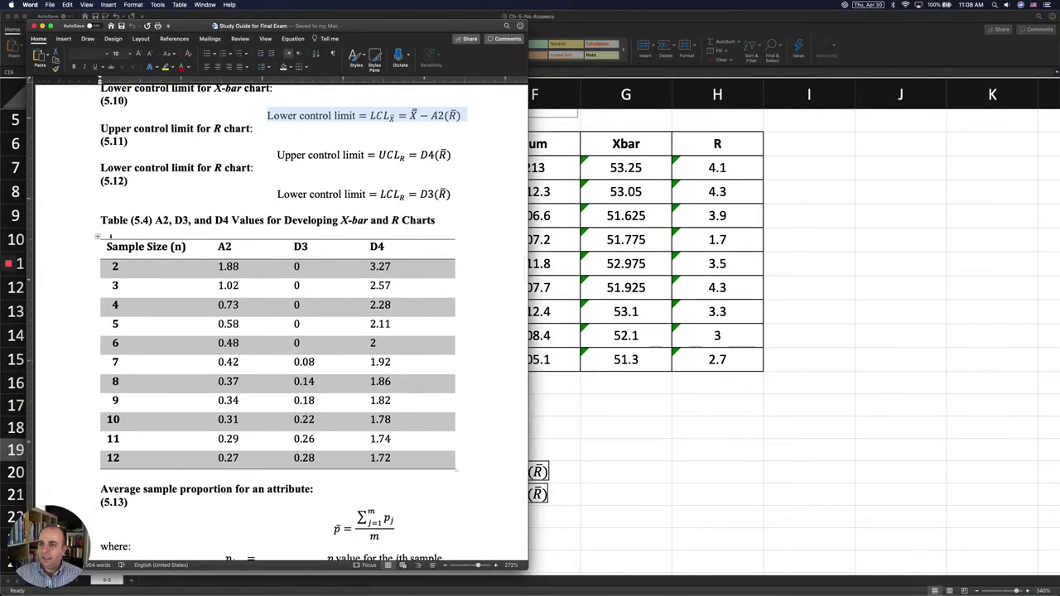
{"action": "left_click", "coordinate": [98, 236]}
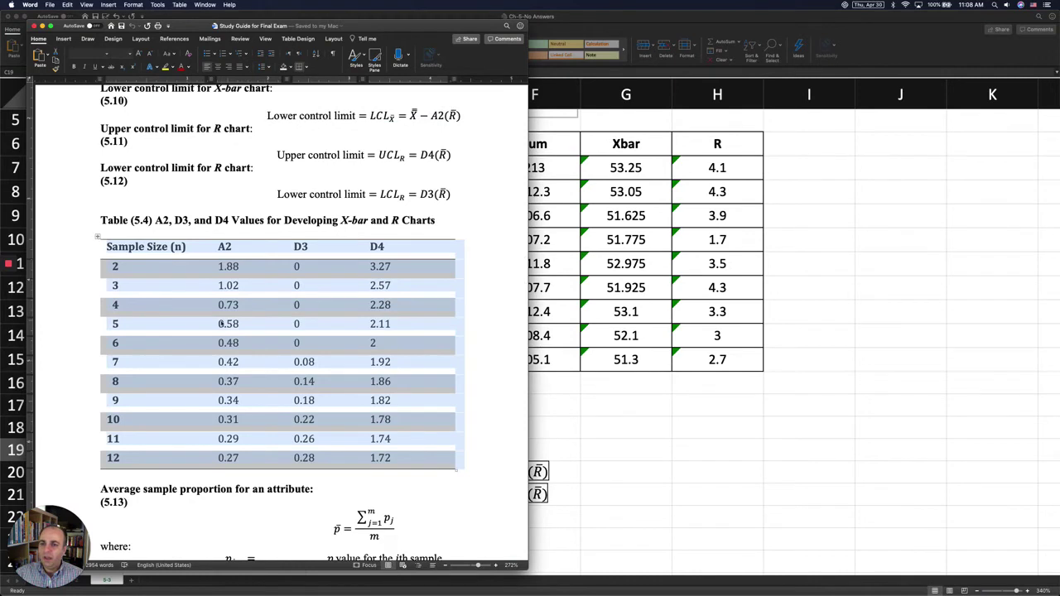
{"action": "left_click", "coordinate": [117, 266]}
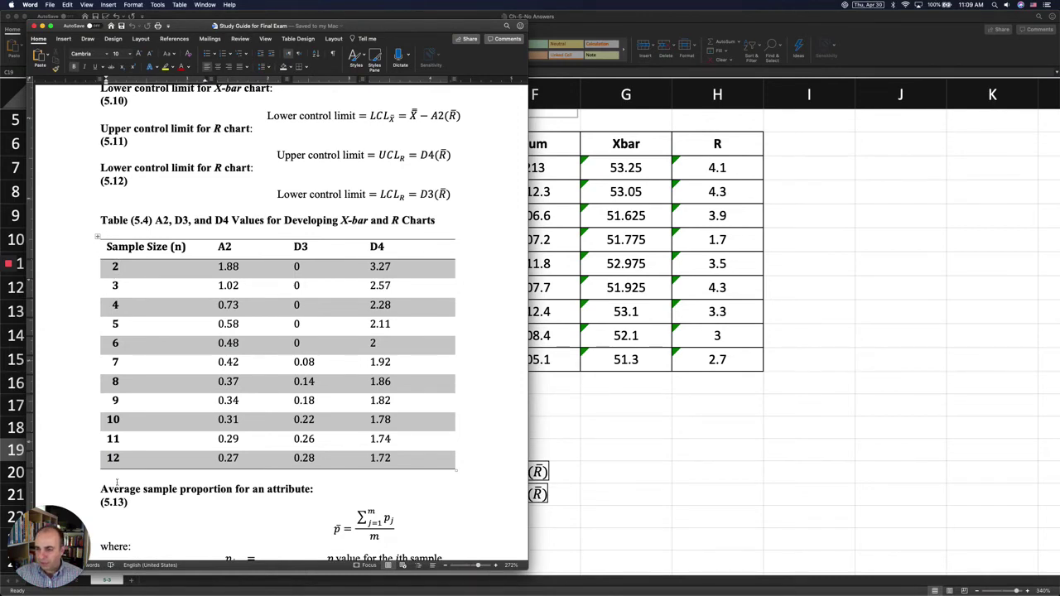
- Return to the Excel sheet, label A19 as Sample Size (n) with 4 in B19, and fit column A's width to its contents
{"action": "double_click", "coordinate": [115, 305]}
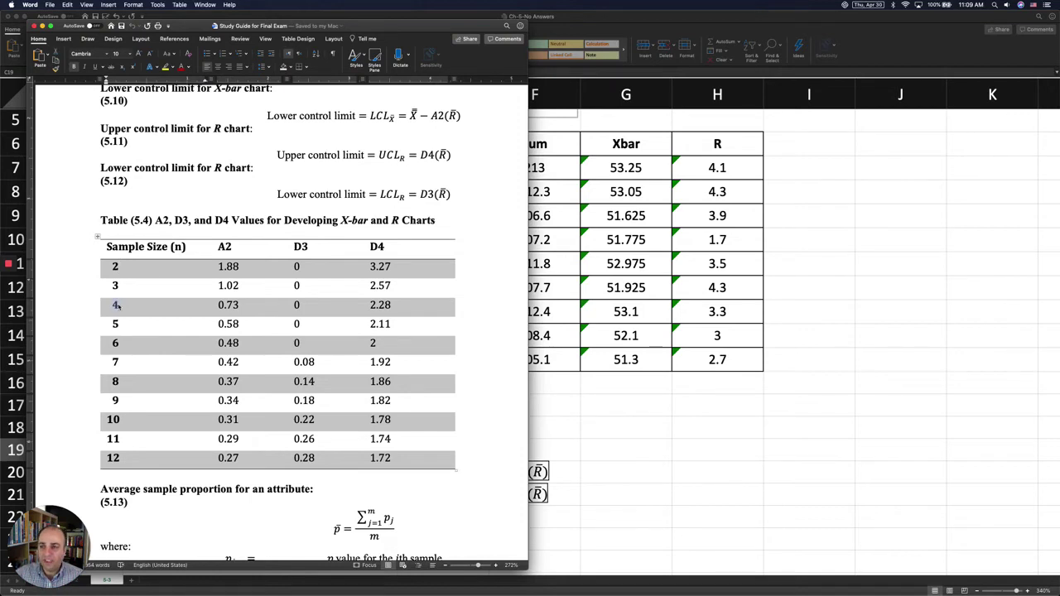
{"action": "key", "text": "super+Tab"}
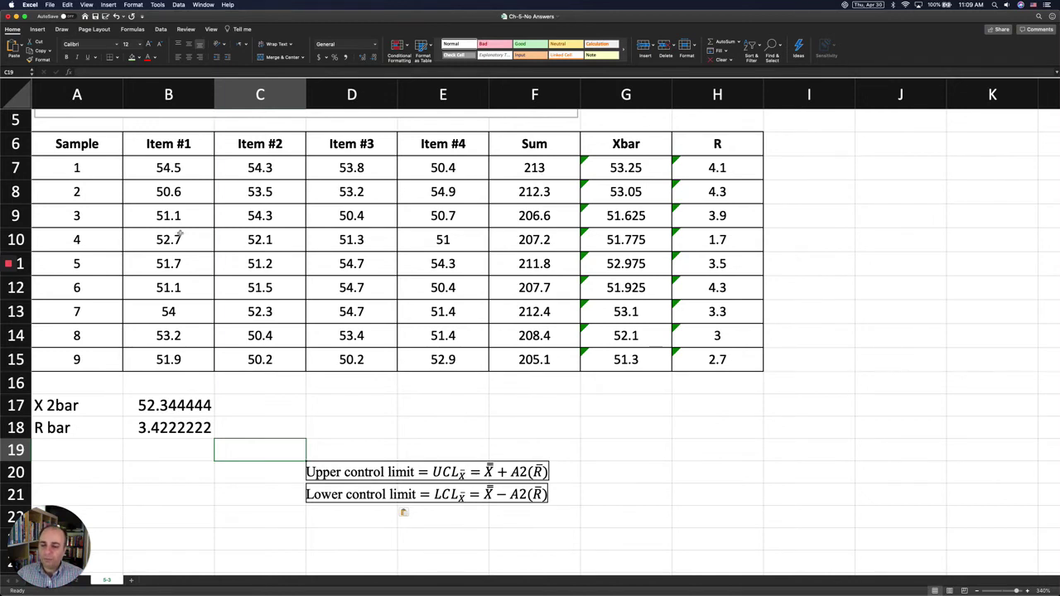
{"action": "left_click", "coordinate": [84, 450]}
{"action": "type", "text": "Sam"}
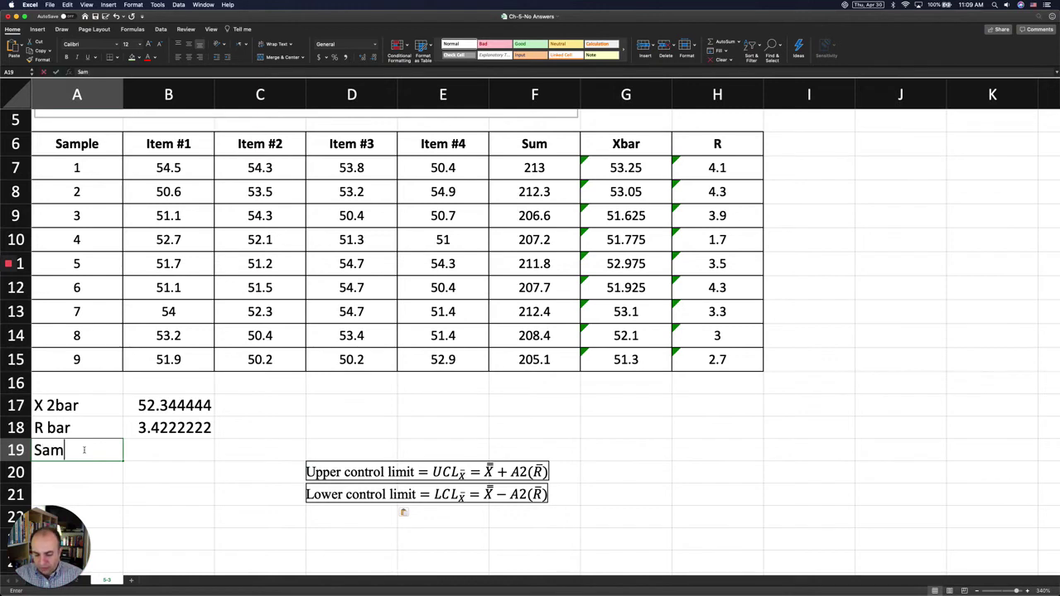
{"action": "type", "text": "ple Size "}
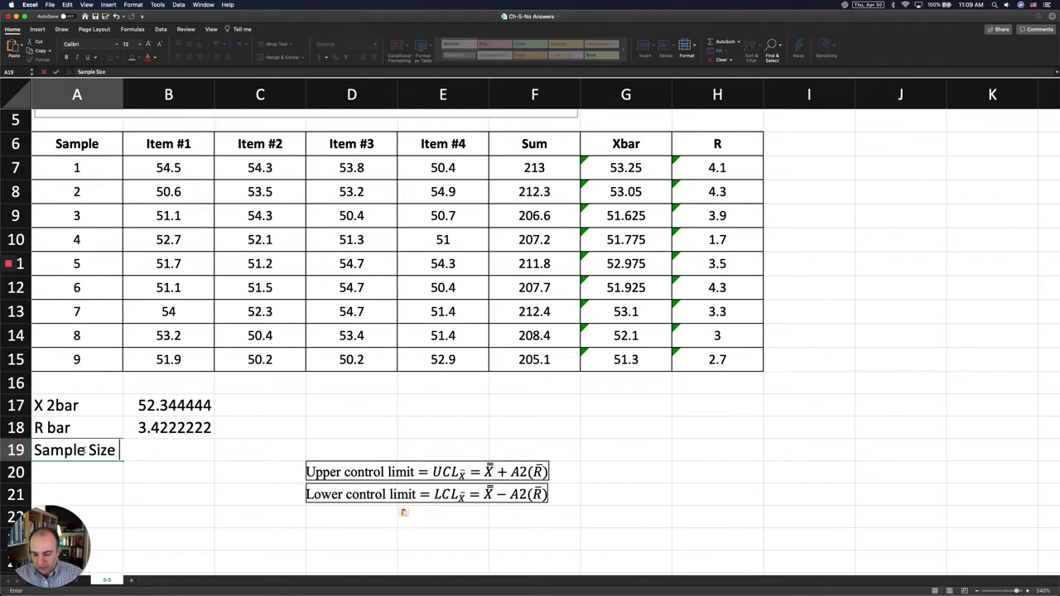
{"action": "type", "text": "(n)"}
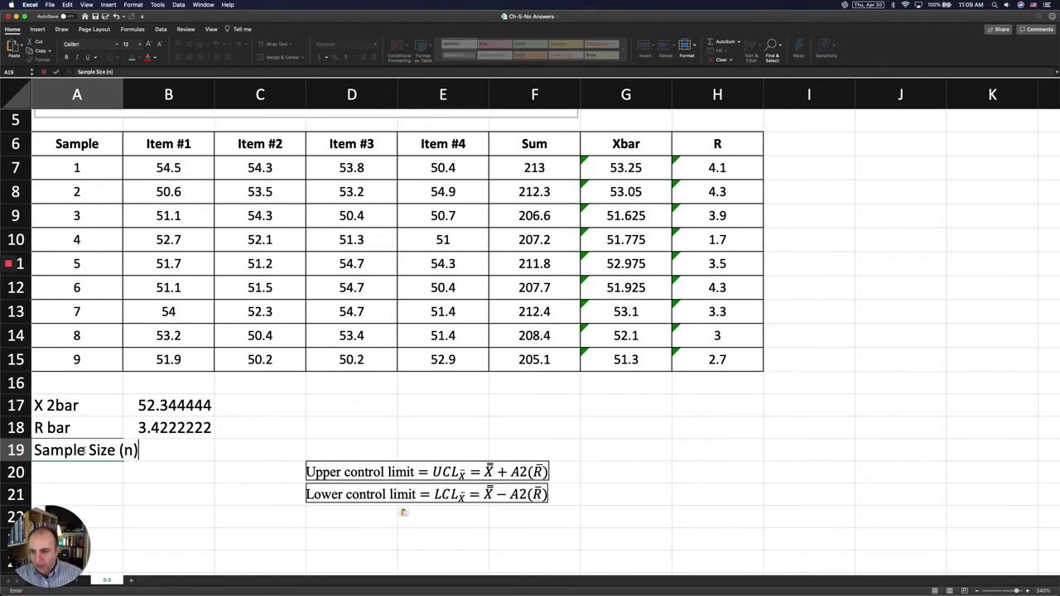
{"action": "key", "text": "Tab"}
{"action": "type", "text": "4"}
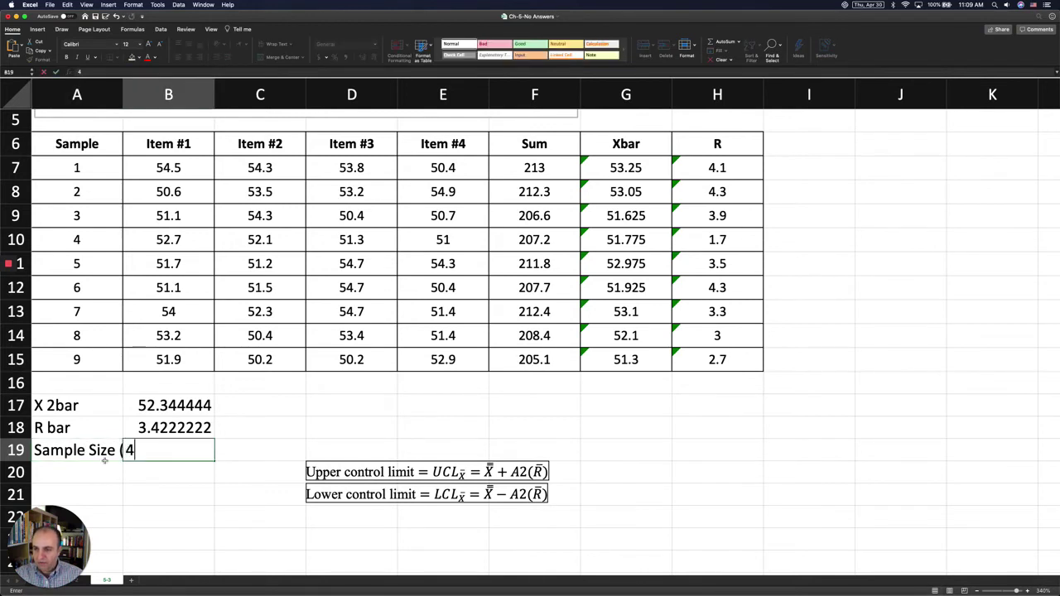
{"action": "key", "text": "Return"}
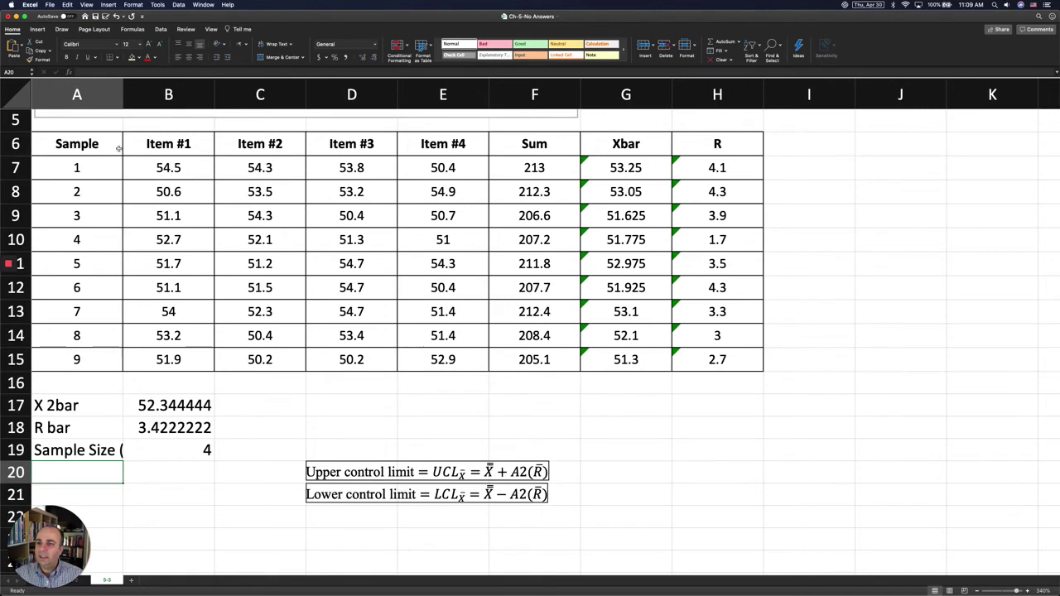
{"action": "double_click", "coordinate": [124, 87]}
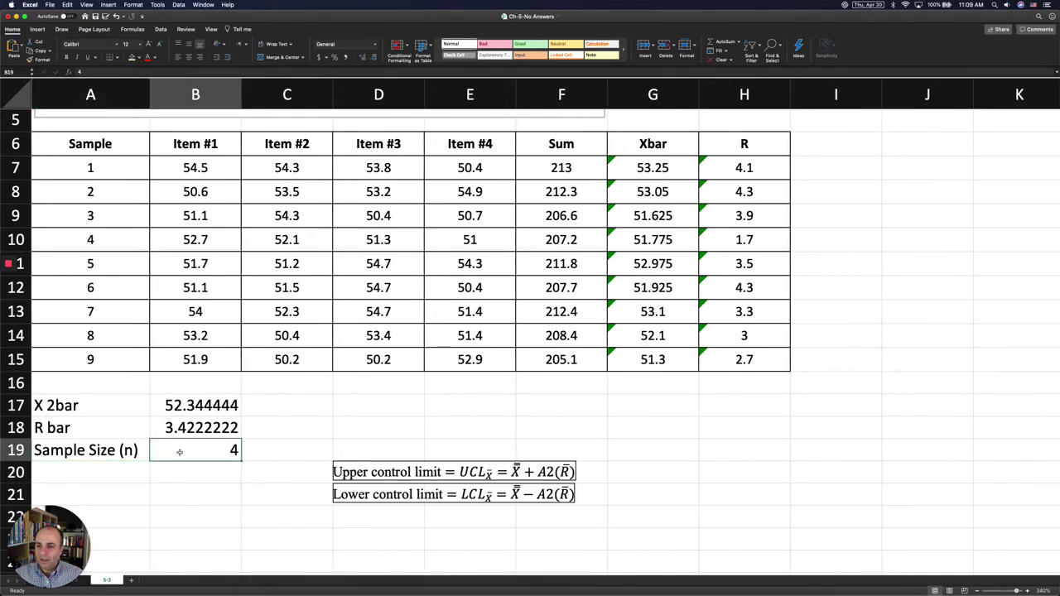
- Copy the A2, D3 and D4 values for sample size 4 from Table (5.4) in the Word study guide and return to Excel
{"action": "key", "text": "ctrl+Up"}
{"action": "left_click", "coordinate": [120, 377]}
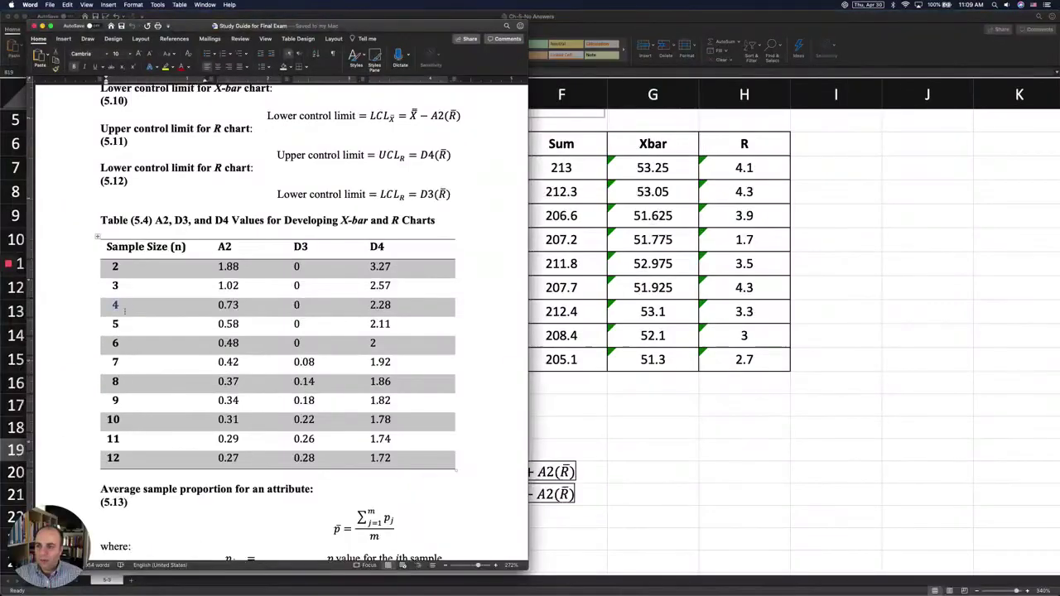
{"action": "left_click", "coordinate": [187, 311]}
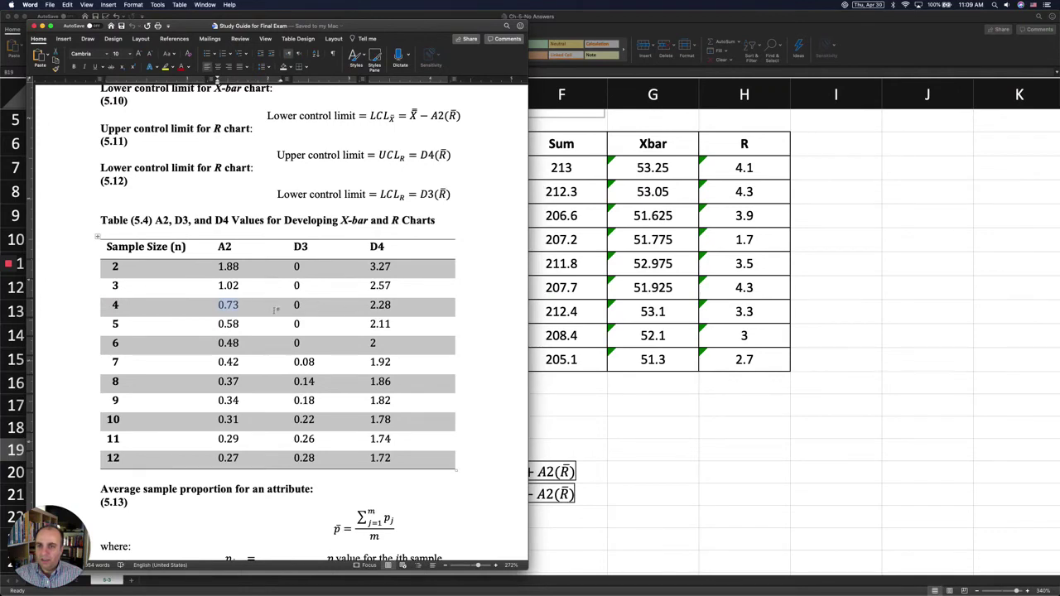
{"action": "left_click_drag", "start_coordinate": [276, 310], "coordinate": [307, 306]}
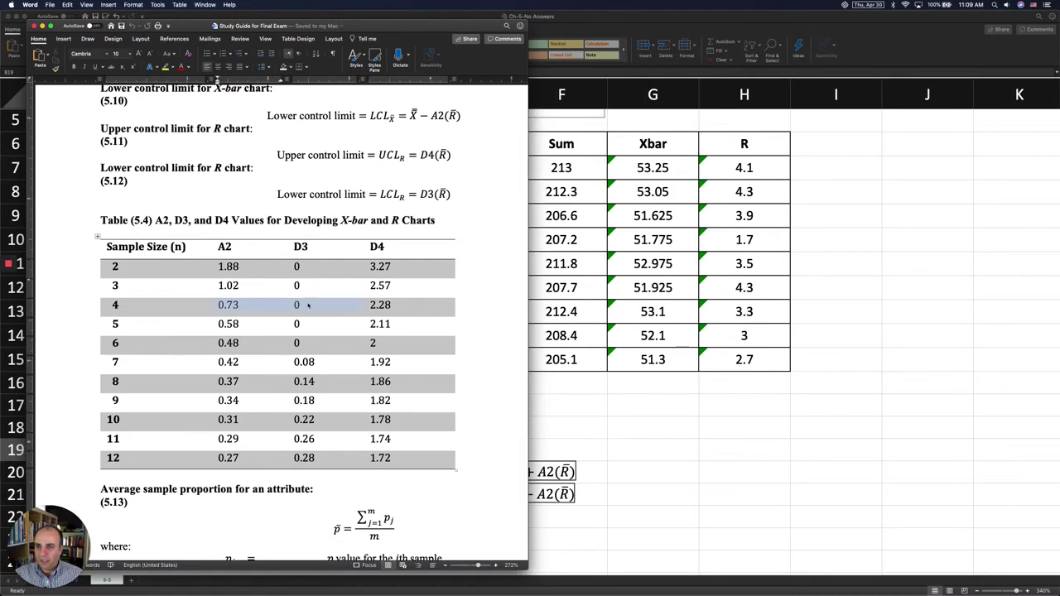
{"action": "key", "text": "super+c"}
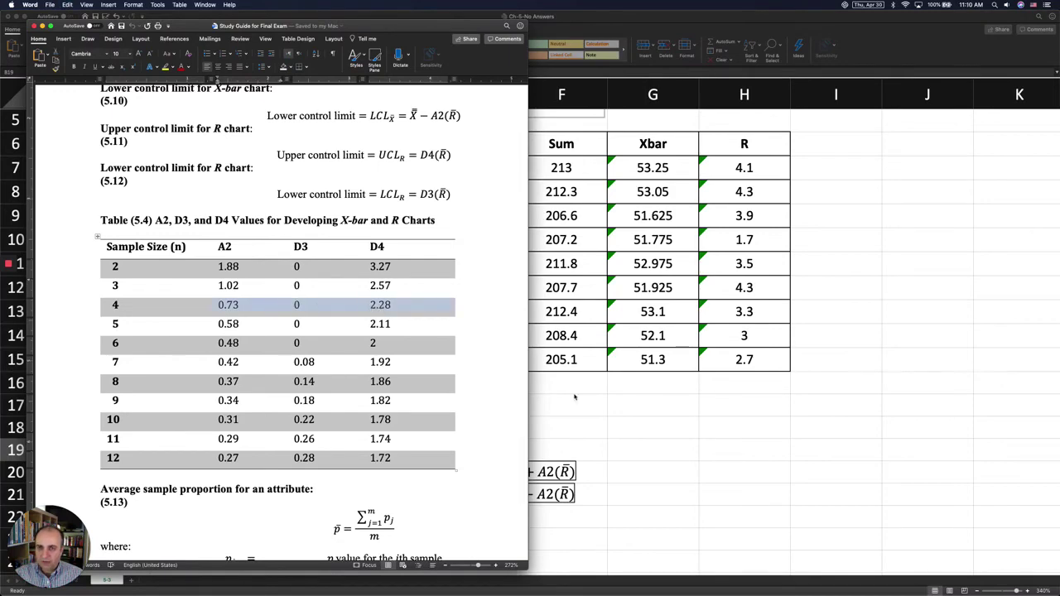
{"action": "left_click", "coordinate": [580, 406]}
{"action": "scroll", "coordinate": [373, 431], "scroll_direction": "down", "scroll_amount": 2}
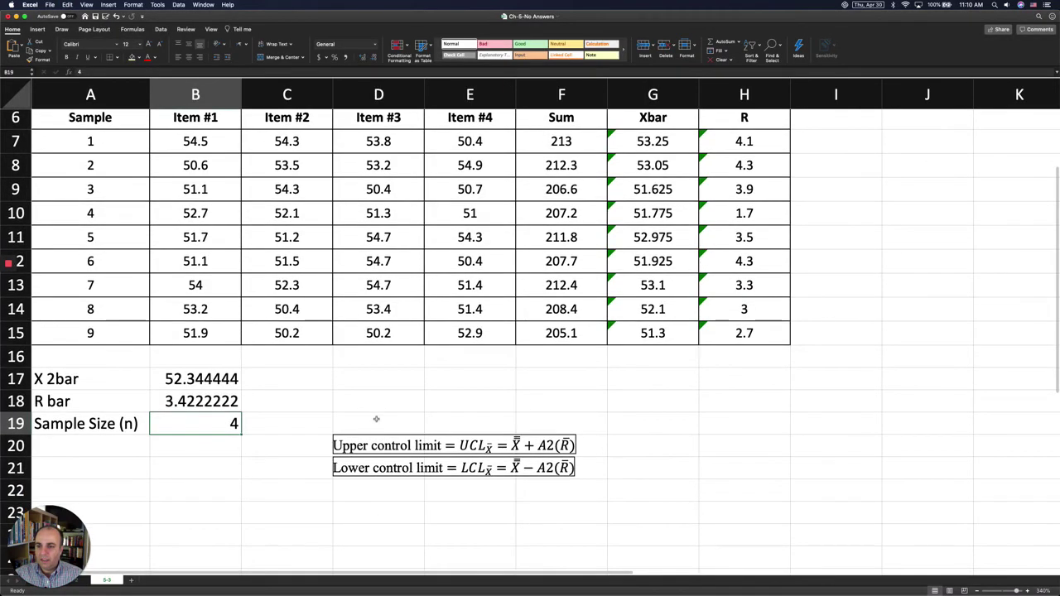
{"action": "scroll", "coordinate": [261, 413], "scroll_direction": "down", "scroll_amount": 2}
{"action": "right_click", "coordinate": [204, 419]}
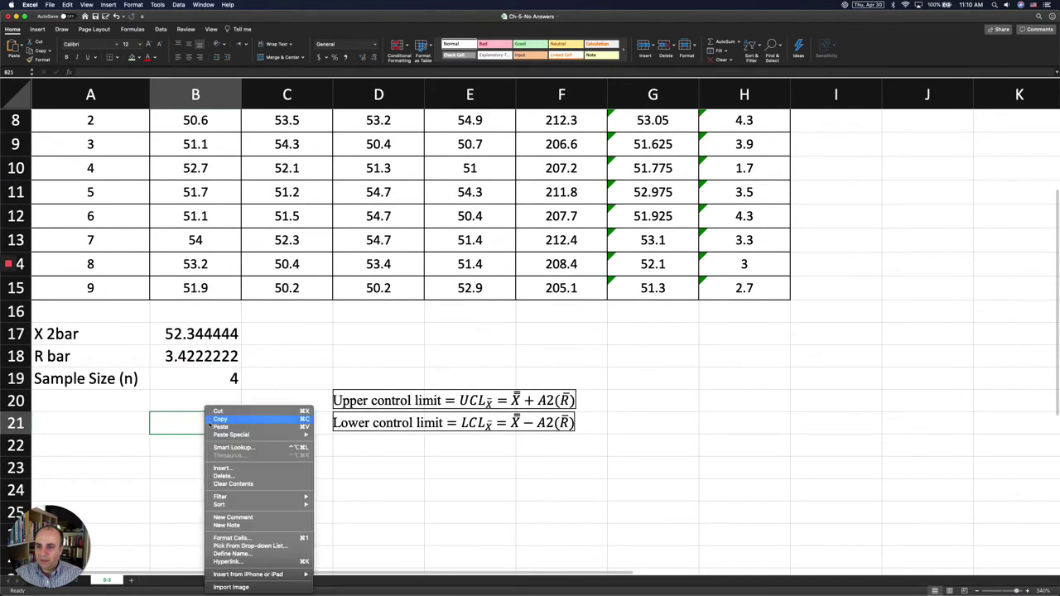
{"action": "mouse_move", "coordinate": [224, 438]}
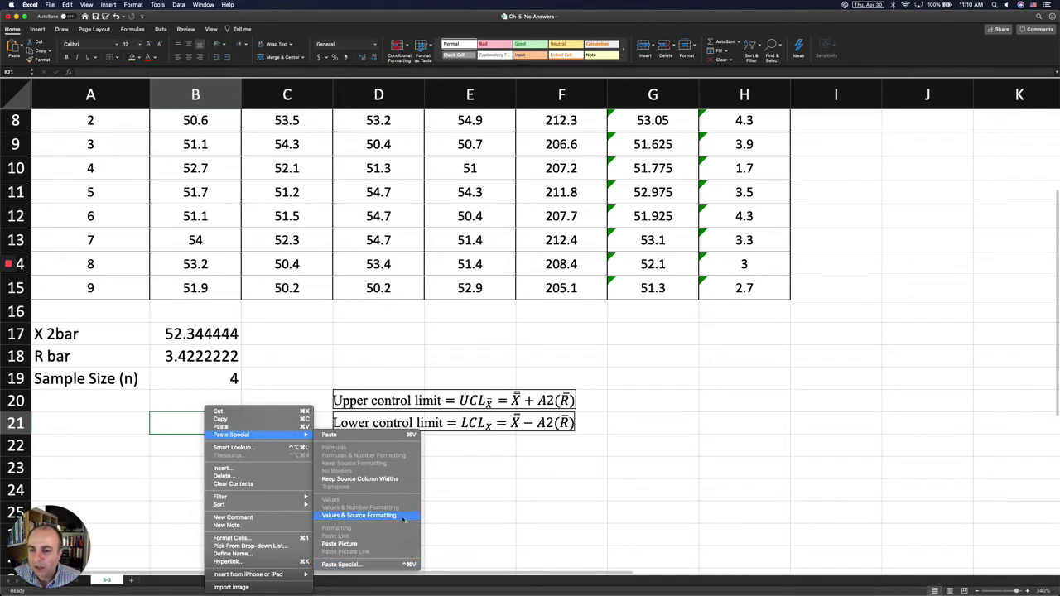
{"action": "left_click", "coordinate": [176, 432]}
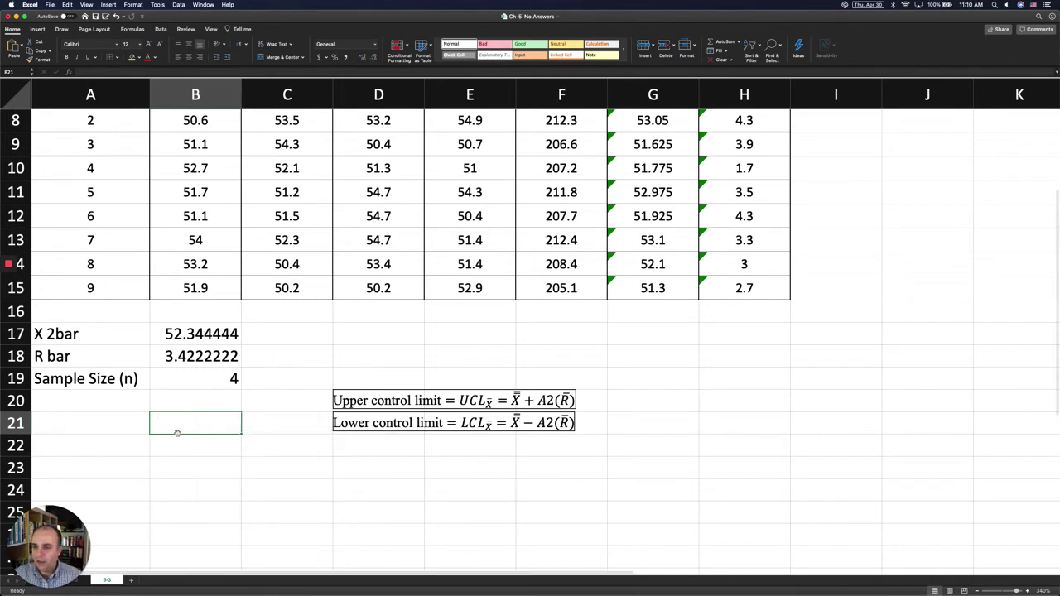
{"action": "key", "text": "super+v"}
{"action": "left_click", "coordinate": [205, 445]}
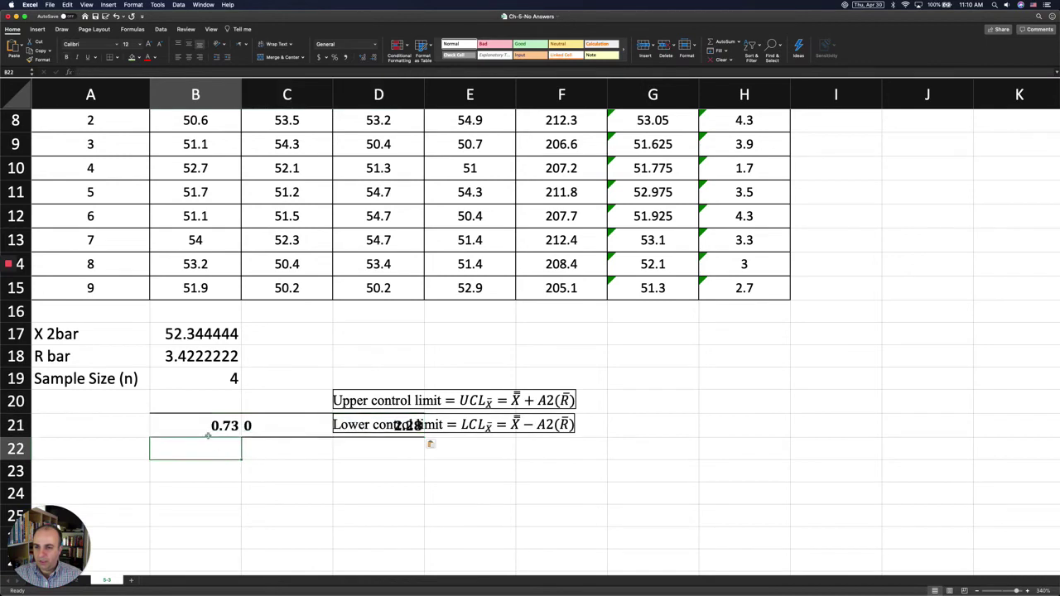
{"action": "left_click", "coordinate": [217, 426]}
{"action": "key", "text": "super+z"}
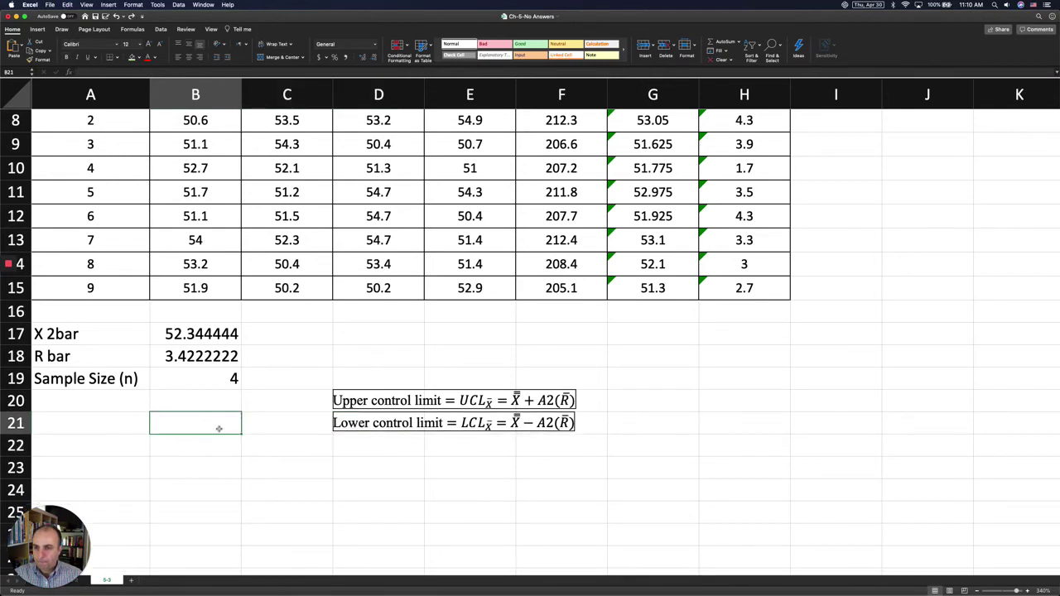
{"action": "right_click", "coordinate": [217, 425]}
{"action": "mouse_move", "coordinate": [241, 435]}
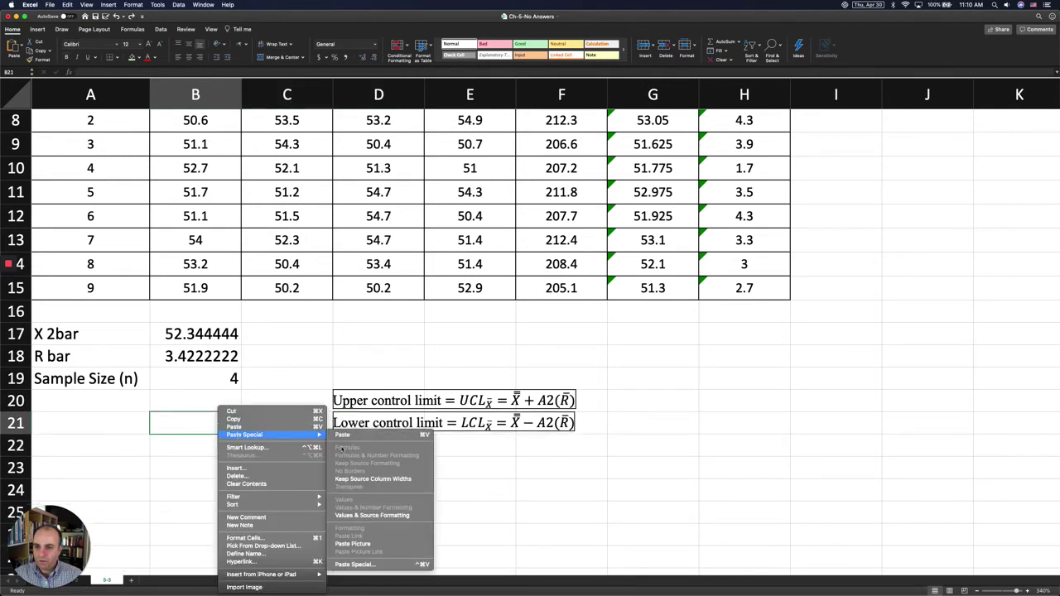
{"action": "left_click", "coordinate": [195, 454]}
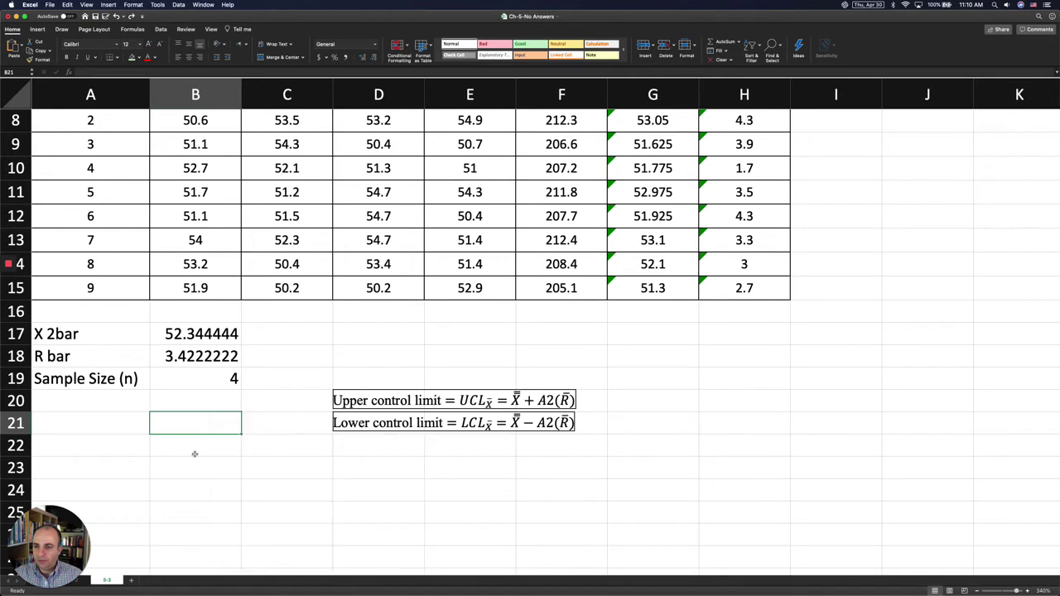
- Paste the copied A2, D3 and D4 values into B21:D21 and apply B19's cell formatting to B21
{"action": "key", "text": "super+v"}
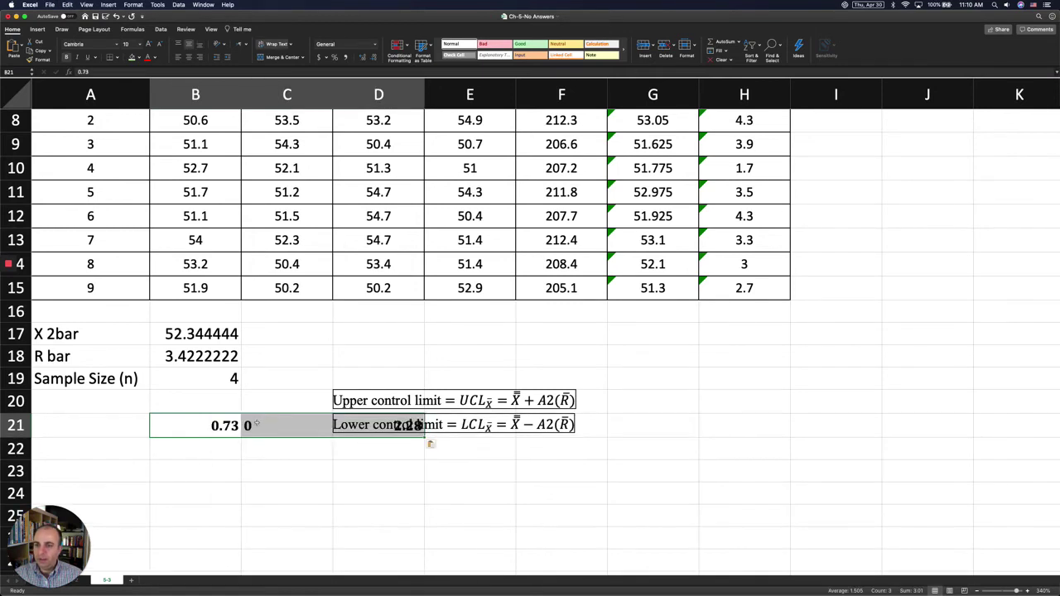
{"action": "left_click", "coordinate": [196, 454]}
{"action": "left_click", "coordinate": [212, 380]}
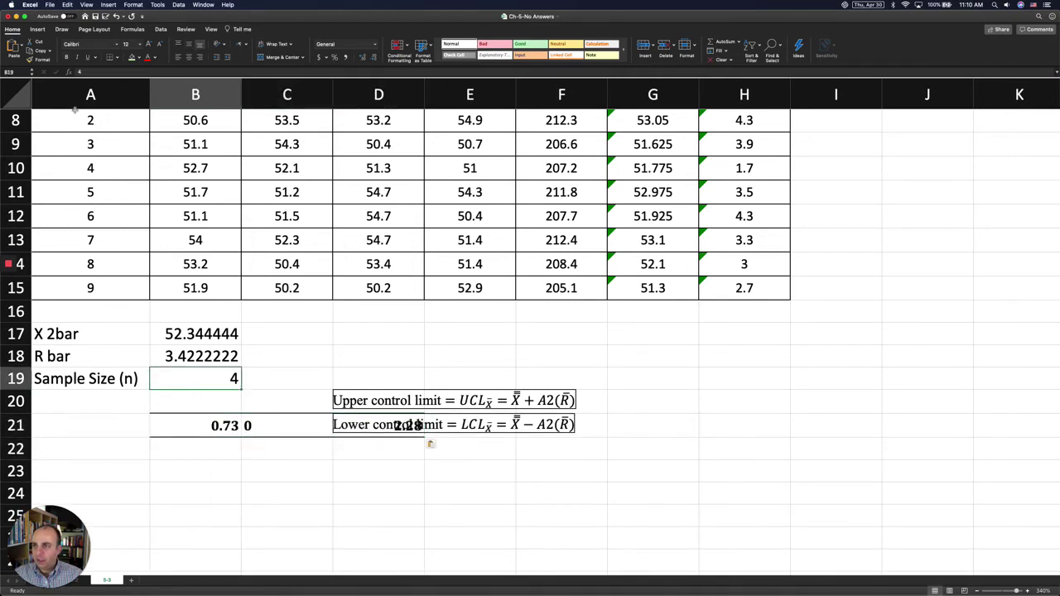
{"action": "left_click", "coordinate": [179, 420]}
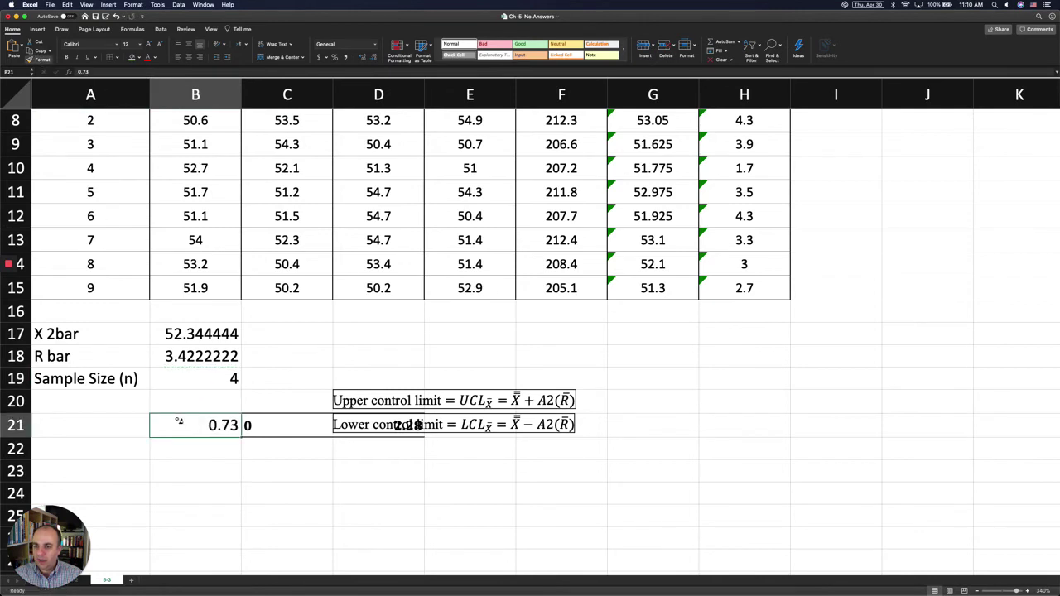
- Label cells A21, A22 and A23 as A2, D3 and D4
{"action": "left_click", "coordinate": [119, 423]}
{"action": "type", "text": "A"}
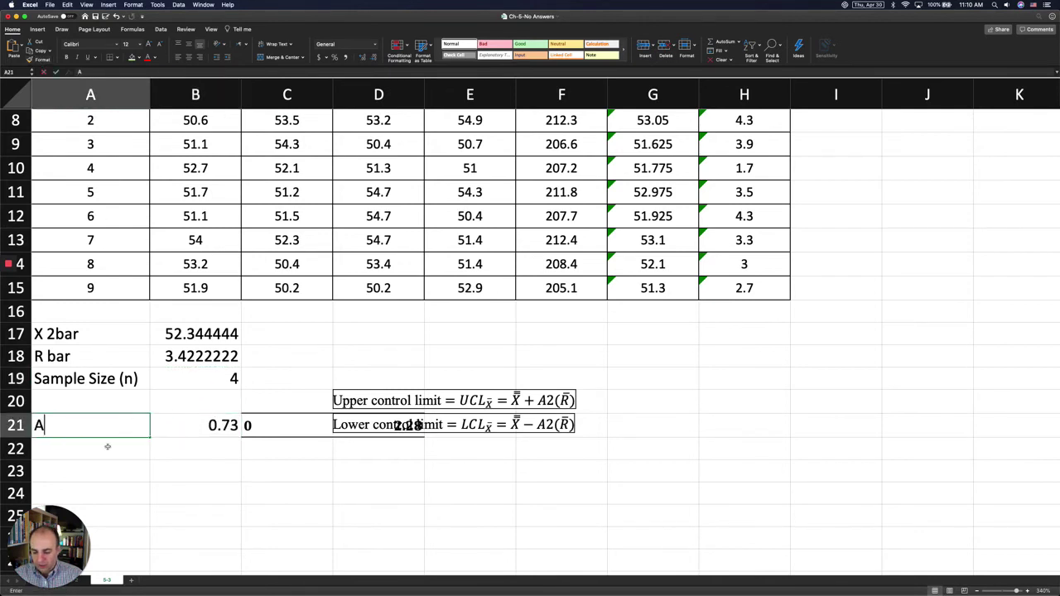
{"action": "type", "text": "2"}
{"action": "key", "text": "Return"}
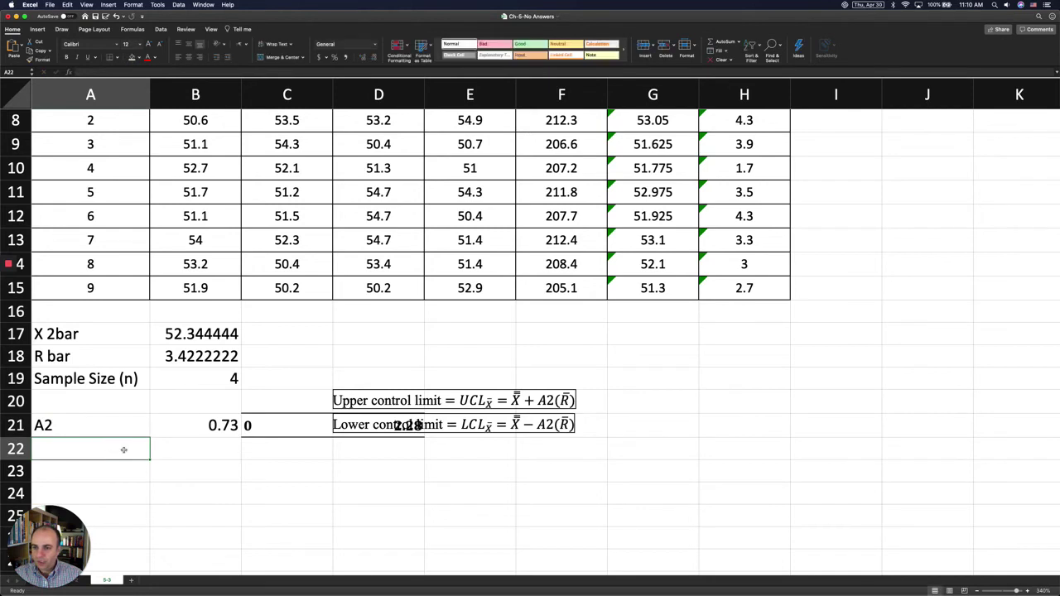
{"action": "type", "text": "D3"}
{"action": "key", "text": "Return"}
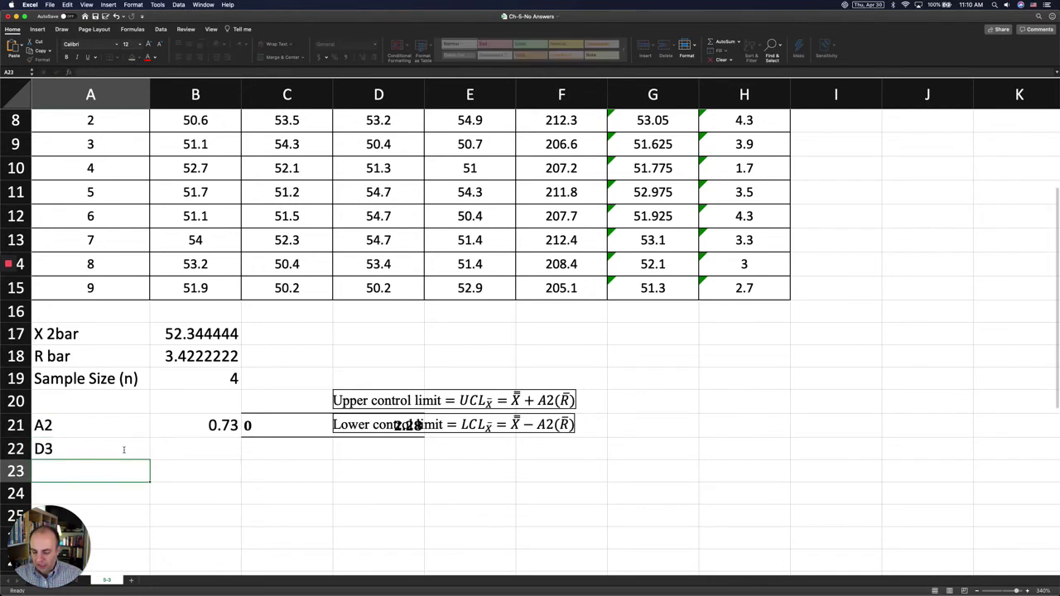
{"action": "type", "text": "D4"}
{"action": "key", "text": "Return"}
- Move the D3 value from C21 to B22 and the D4 value from D21 to B23
{"action": "left_click", "coordinate": [273, 432]}
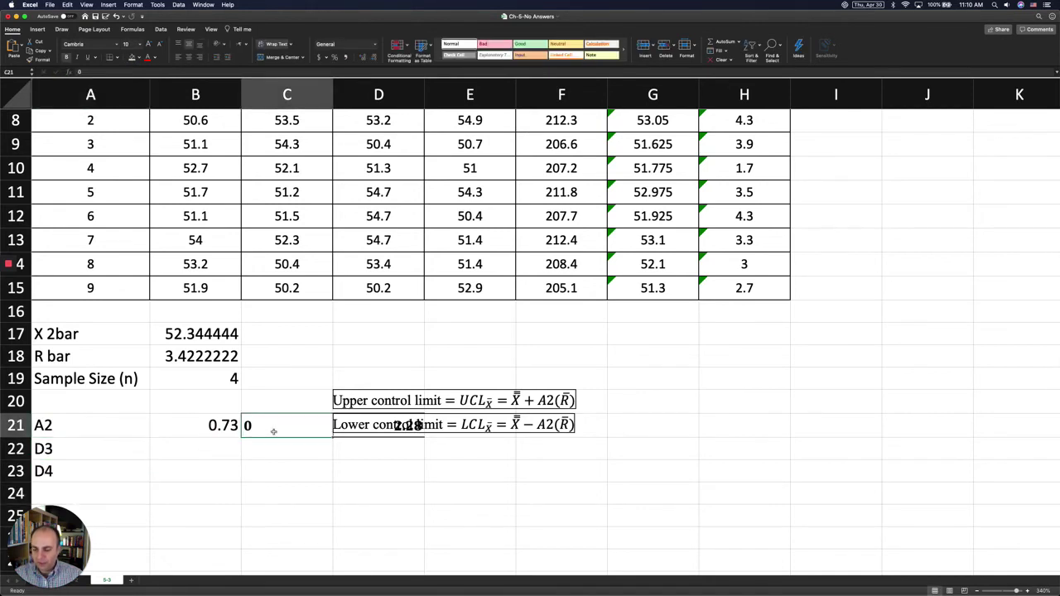
{"action": "key", "text": "super+c"}
{"action": "left_click", "coordinate": [201, 455]}
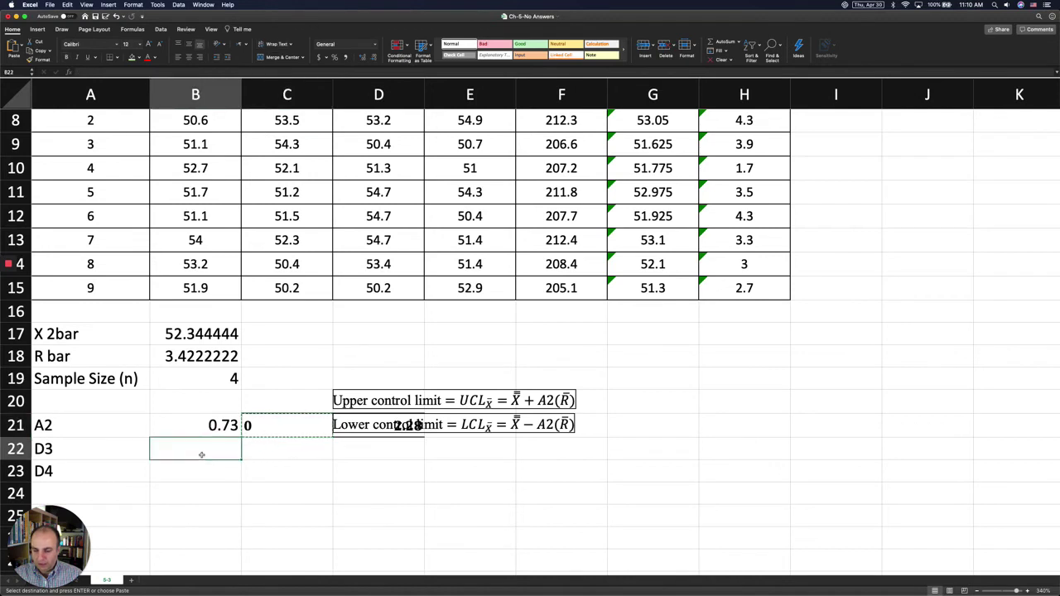
{"action": "key", "text": "Return"}
{"action": "left_click", "coordinate": [358, 436]}
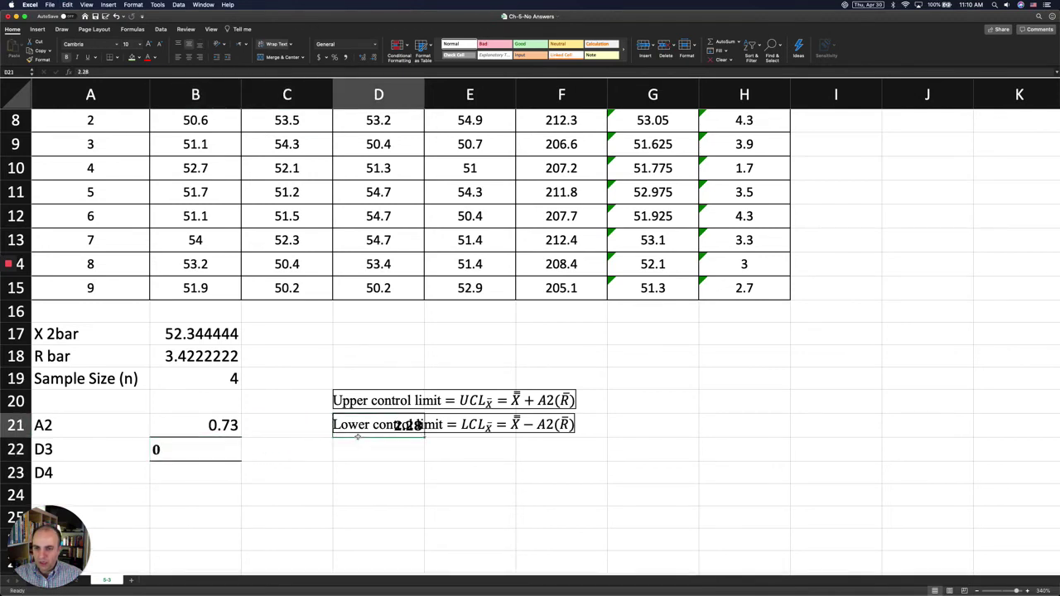
{"action": "left_click_drag", "start_coordinate": [358, 436], "coordinate": [203, 479]}
- Apply B21's cell formatting to B22:B23 and right-align the values in B21:B23
{"action": "left_click", "coordinate": [204, 421]}
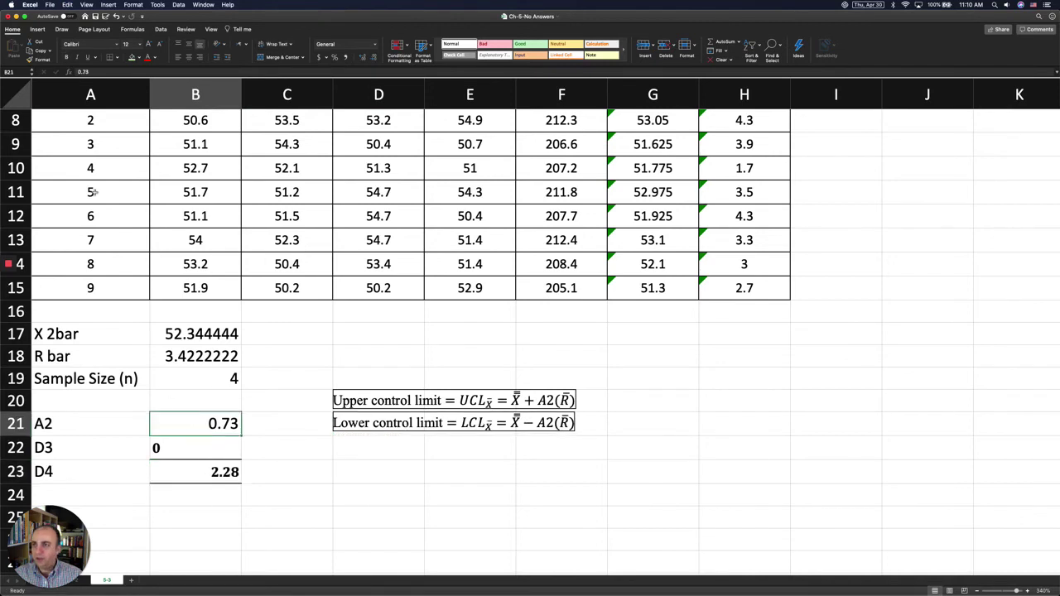
{"action": "left_click", "coordinate": [42, 59]}
{"action": "left_click_drag", "start_coordinate": [197, 439], "coordinate": [203, 474]}
{"action": "left_click", "coordinate": [197, 505]}
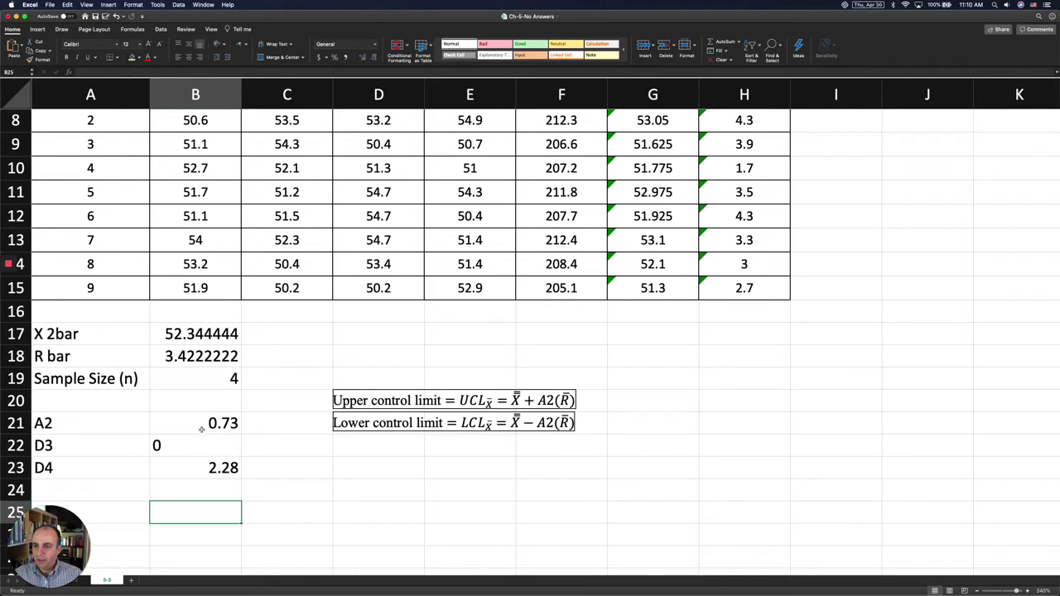
{"action": "left_click_drag", "start_coordinate": [202, 429], "coordinate": [201, 461]}
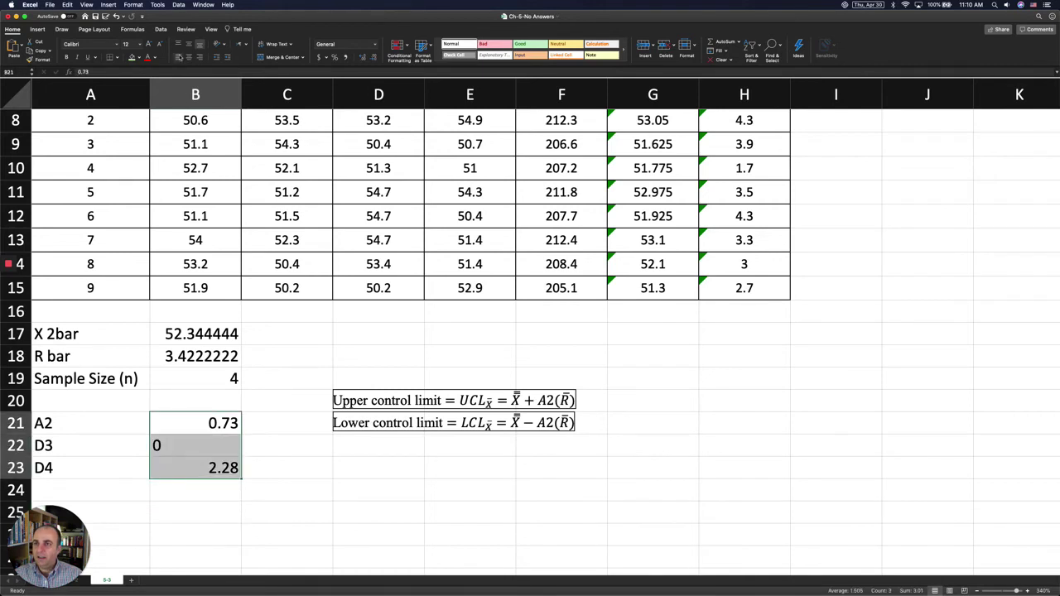
{"action": "left_click", "coordinate": [199, 56]}
{"action": "left_click_drag", "start_coordinate": [251, 411], "coordinate": [254, 421]}
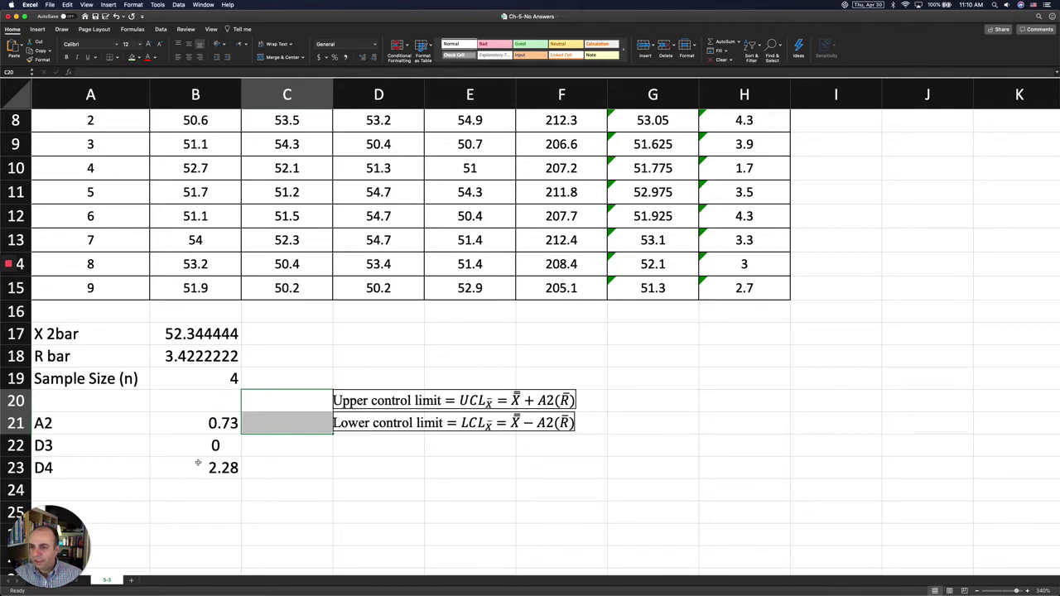
- Switch to the Word study guide and check the sample size 4 row of Table (5.4)
{"action": "left_click", "coordinate": [198, 463]}
{"action": "key", "text": "ctrl+Up"}
{"action": "left_click", "coordinate": [248, 439]}
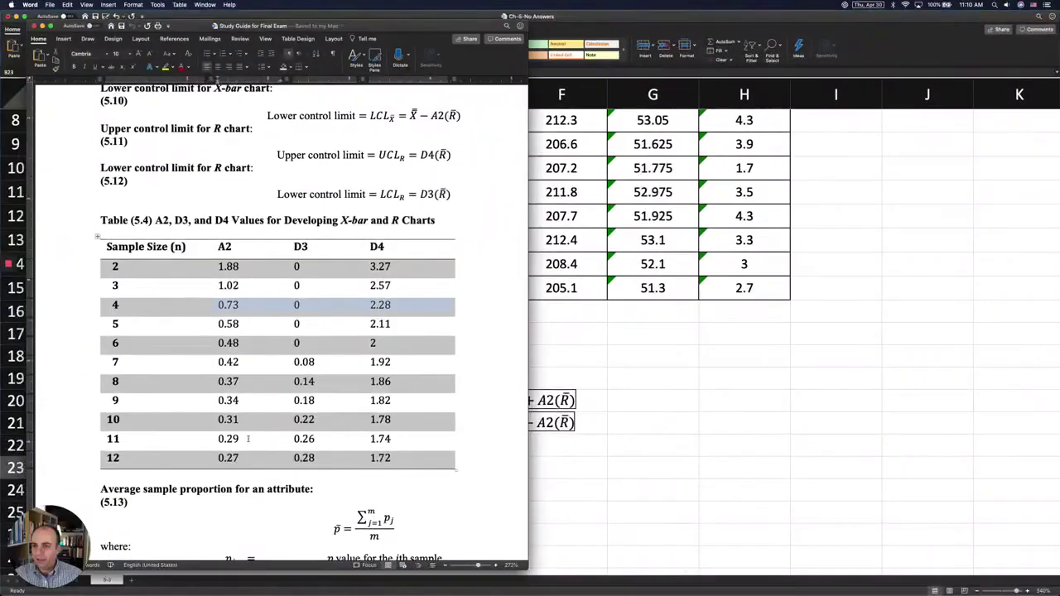
{"action": "left_click", "coordinate": [115, 305]}
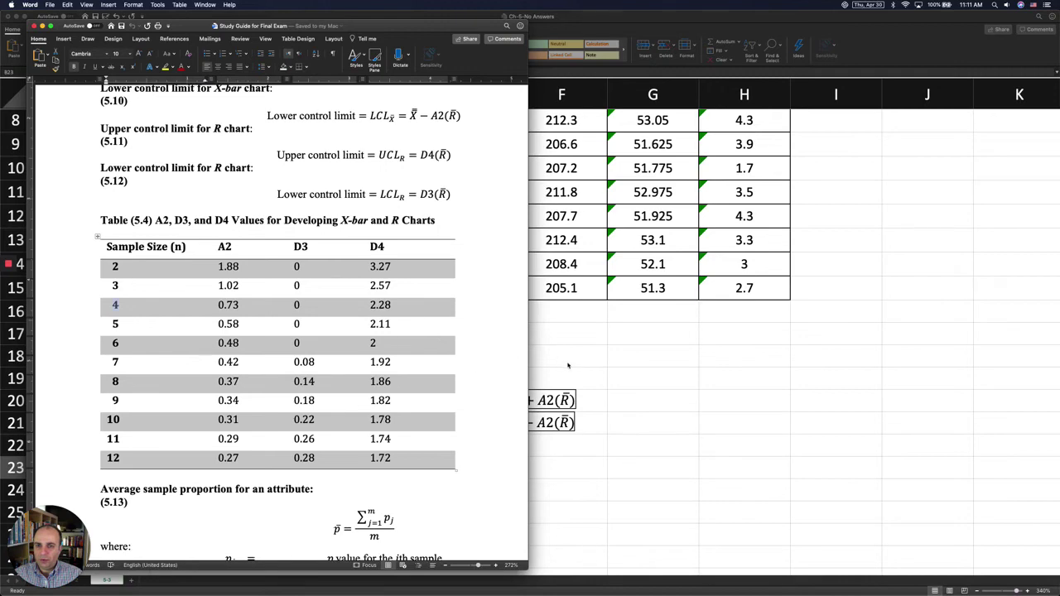
- Switch back to the Excel worksheet and label cell A25 as UCL Xbar
{"action": "key", "text": "super+Tab"}
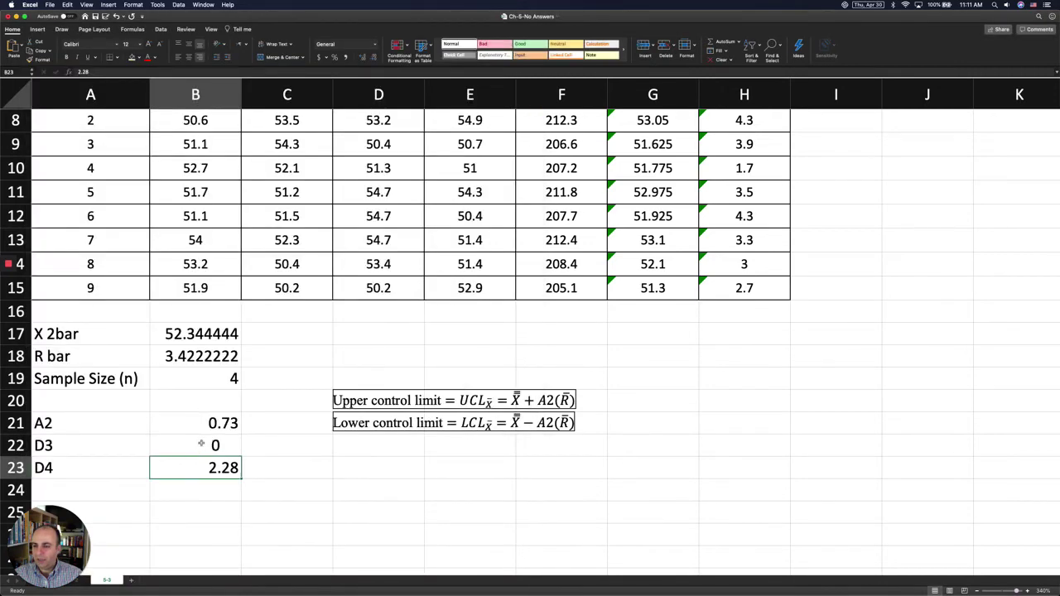
{"action": "left_click", "coordinate": [201, 445]}
{"action": "scroll", "coordinate": [199, 442], "scroll_direction": "down", "scroll_amount": 5}
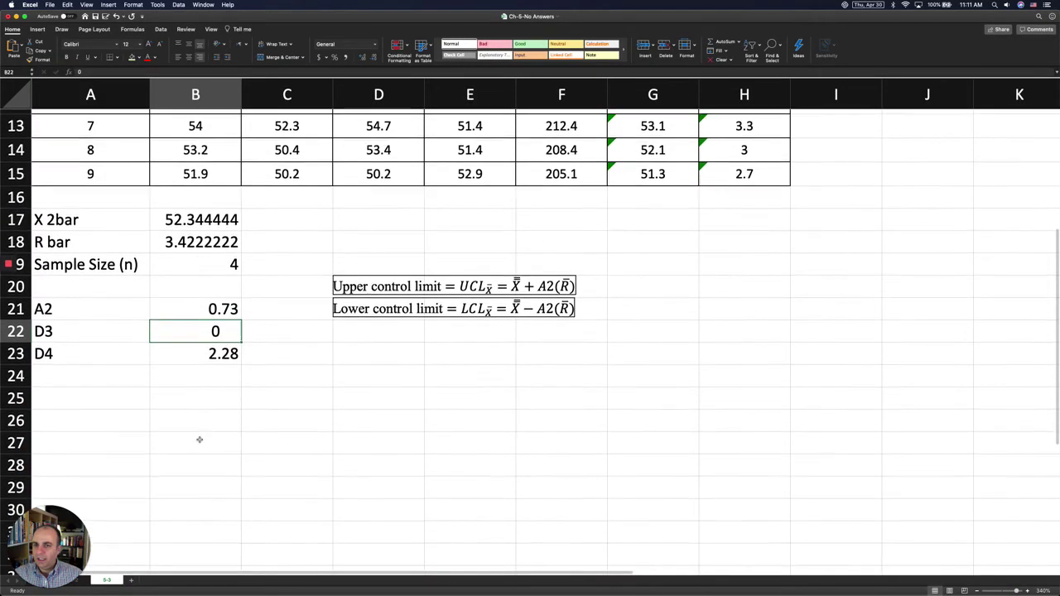
{"action": "left_click", "coordinate": [92, 394]}
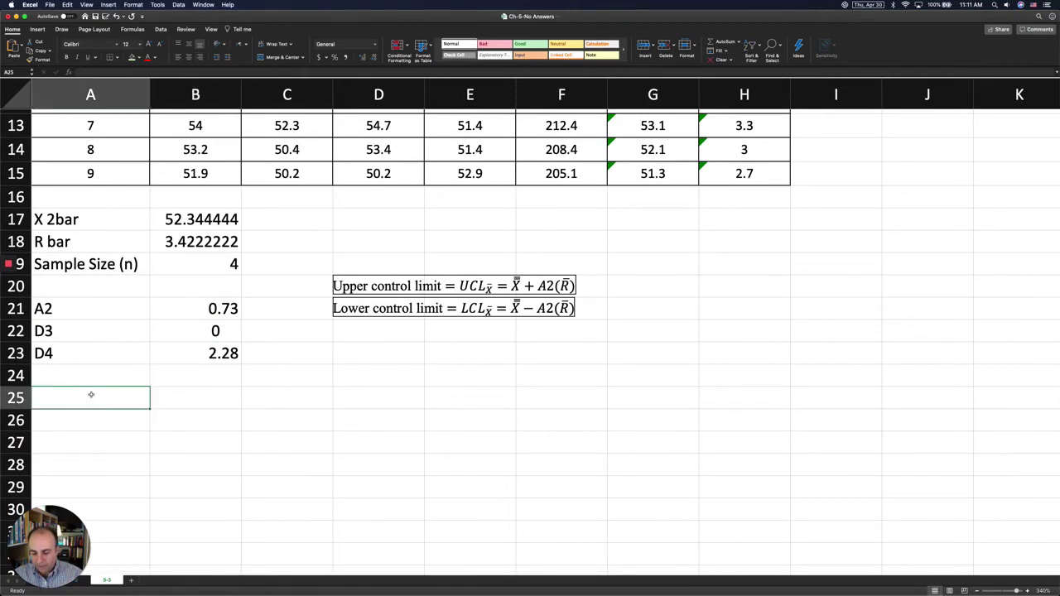
{"action": "type", "text": "UCL X"}
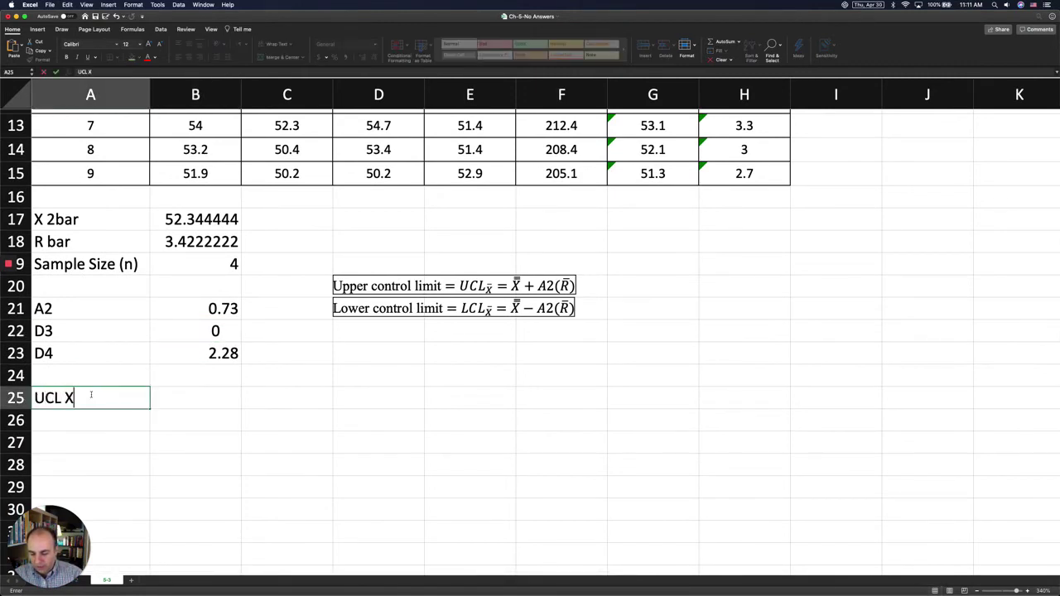
{"action": "type", "text": "bar"}
{"action": "key", "text": "Return"}
- Calculate the X-bar chart's upper control limit in B25 with the formula =B17+(B21*B18)
{"action": "left_click", "coordinate": [177, 398]}
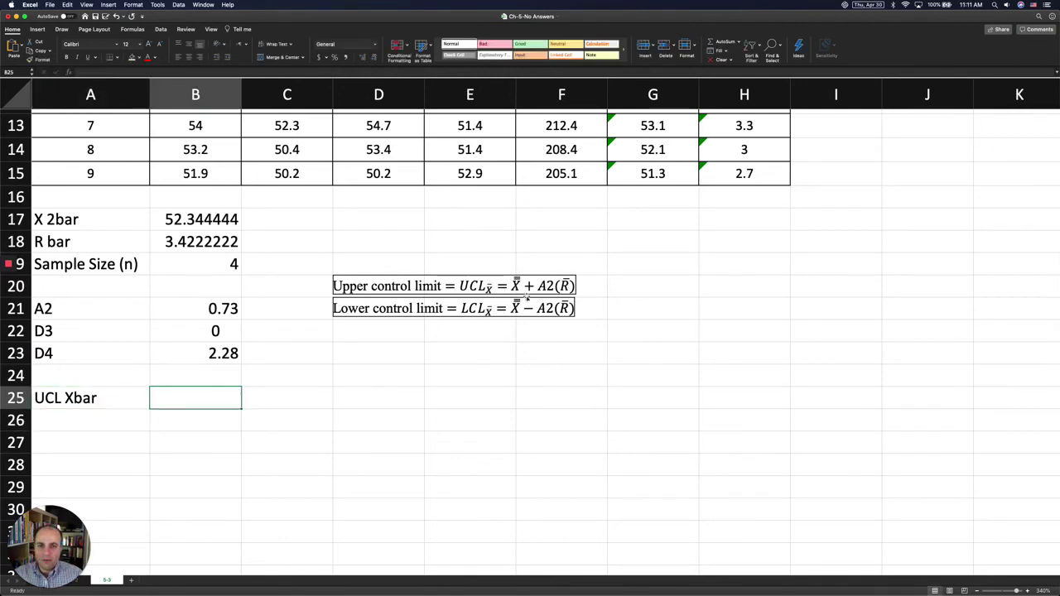
{"action": "type", "text": "="}
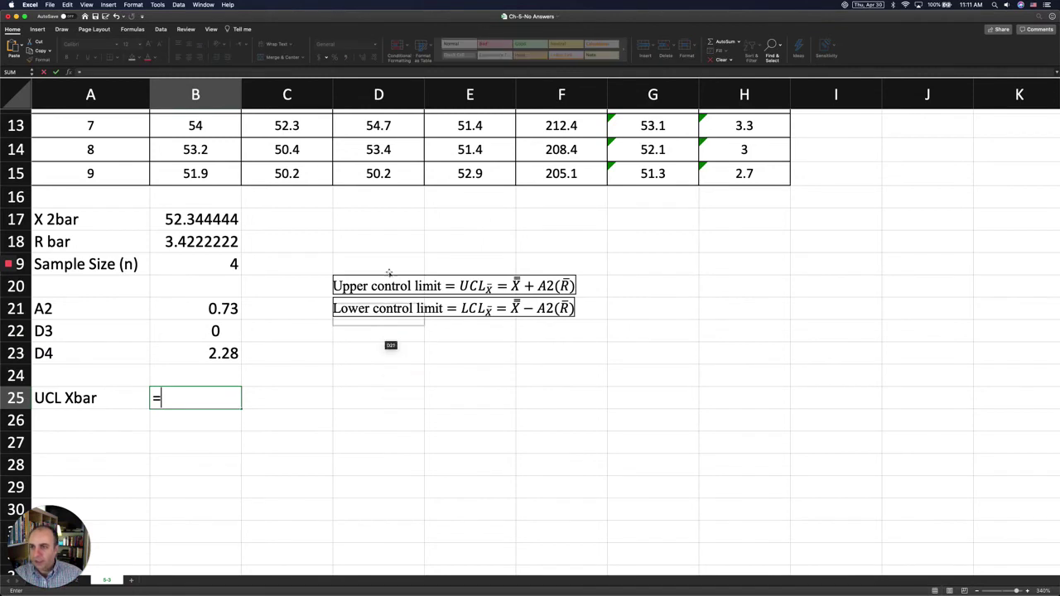
{"action": "left_click", "coordinate": [205, 215]}
{"action": "type", "text": "+"}
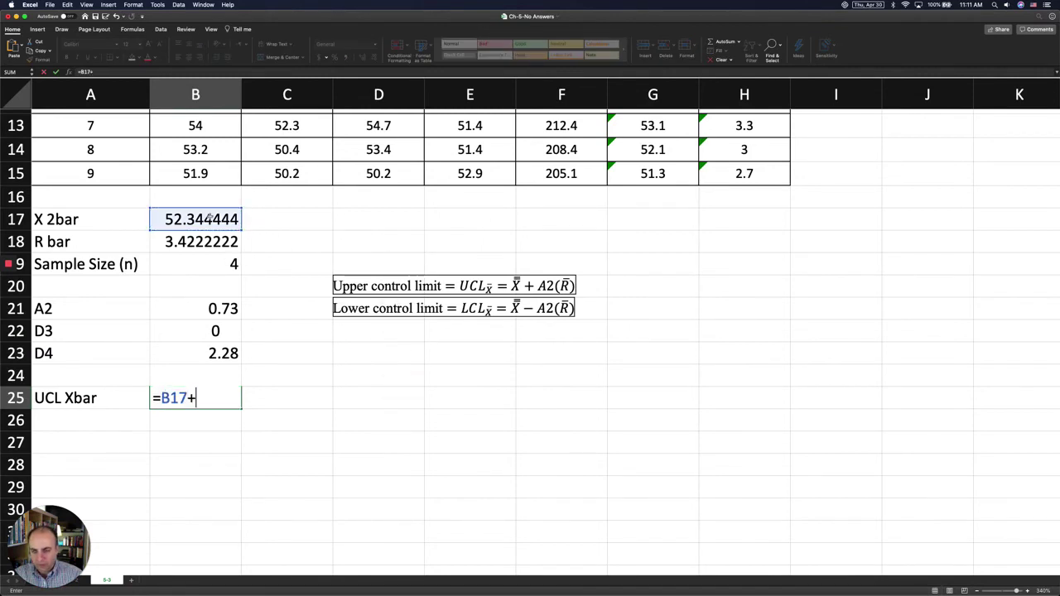
{"action": "left_click", "coordinate": [202, 306]}
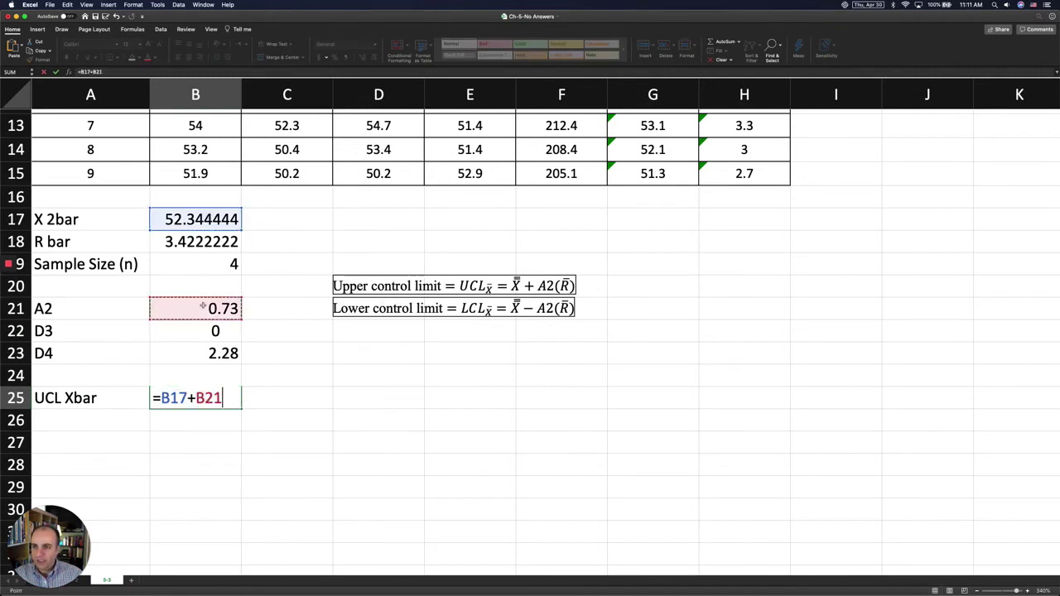
{"action": "type", "text": "*"}
{"action": "left_click", "coordinate": [215, 247]}
{"action": "type", "text": ")"}
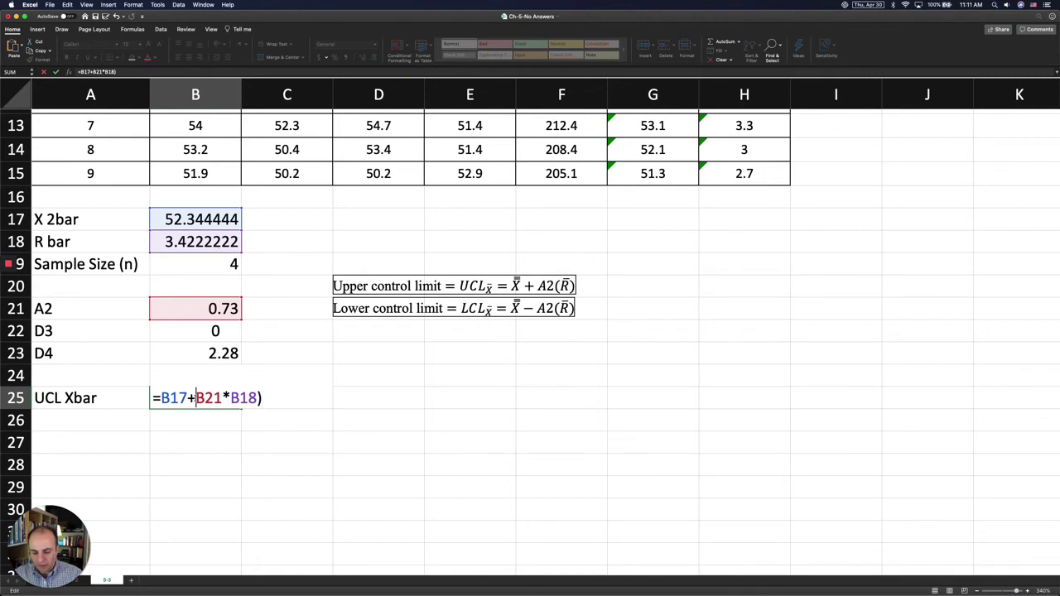
{"action": "type", "text": "("}
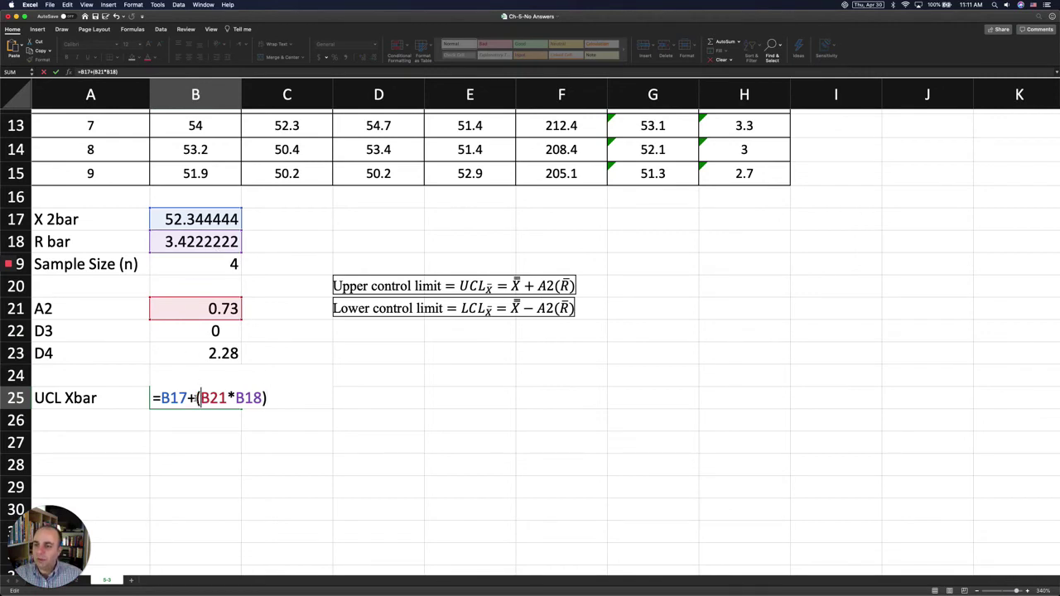
{"action": "key", "text": "Return"}
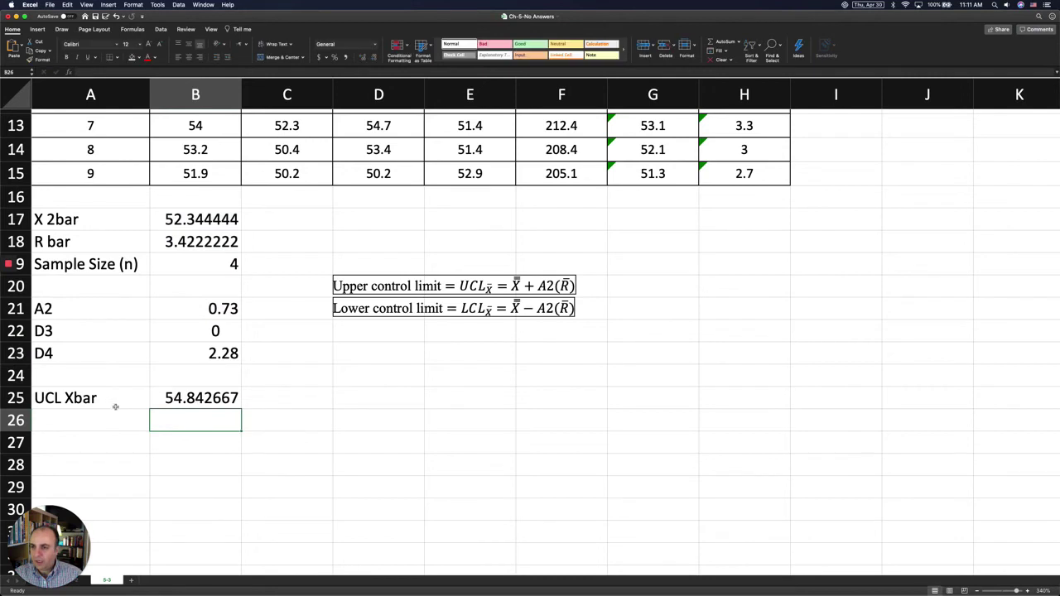
- Label cell A26 as LCL Xbar
{"action": "left_click", "coordinate": [105, 412]}
{"action": "type", "text": "LCL "}
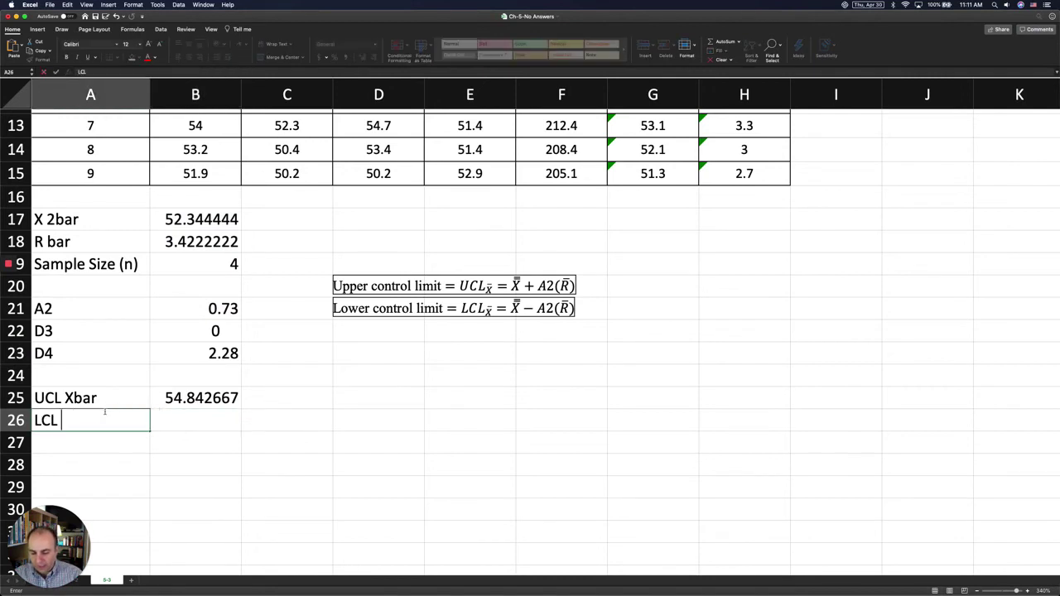
{"action": "type", "text": "Xbar"}
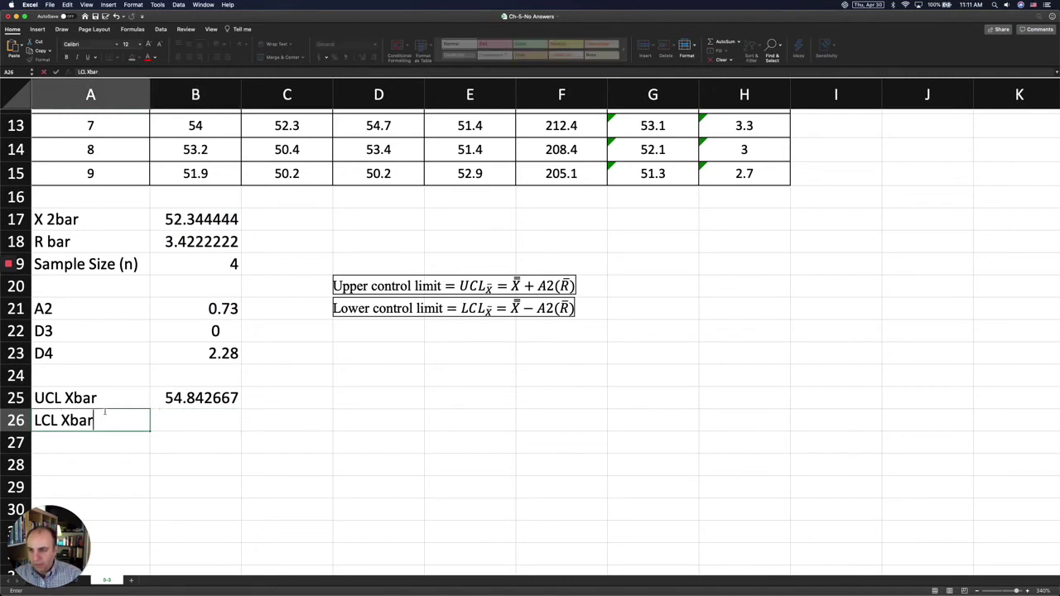
{"action": "key", "text": "Return"}
- Calculate the X-bar chart's lower control limit in B26 with the formula =B17-(B21*B18)
{"action": "left_click", "coordinate": [180, 420]}
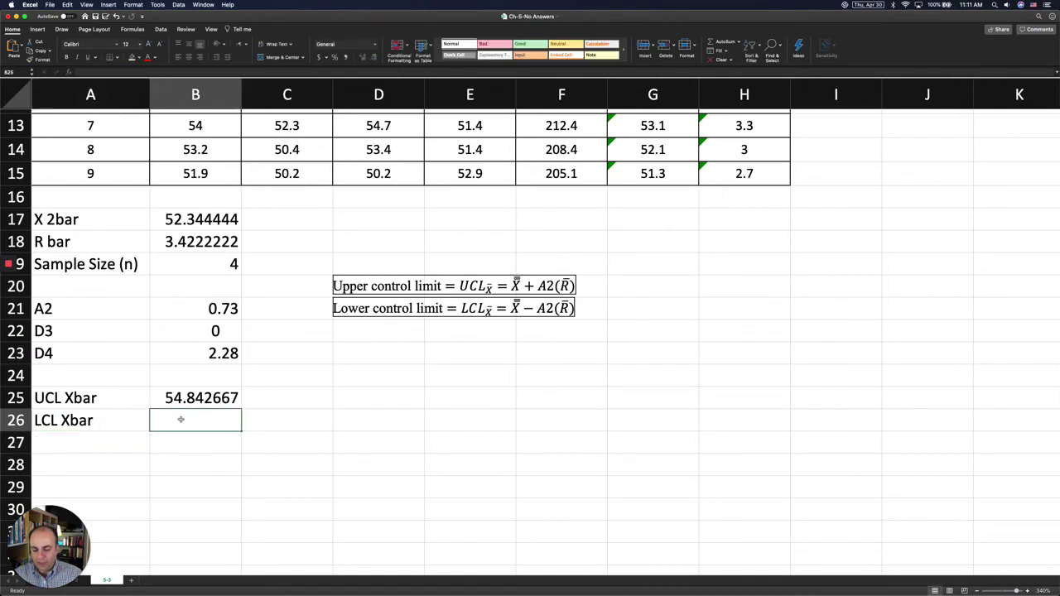
{"action": "type", "text": "="}
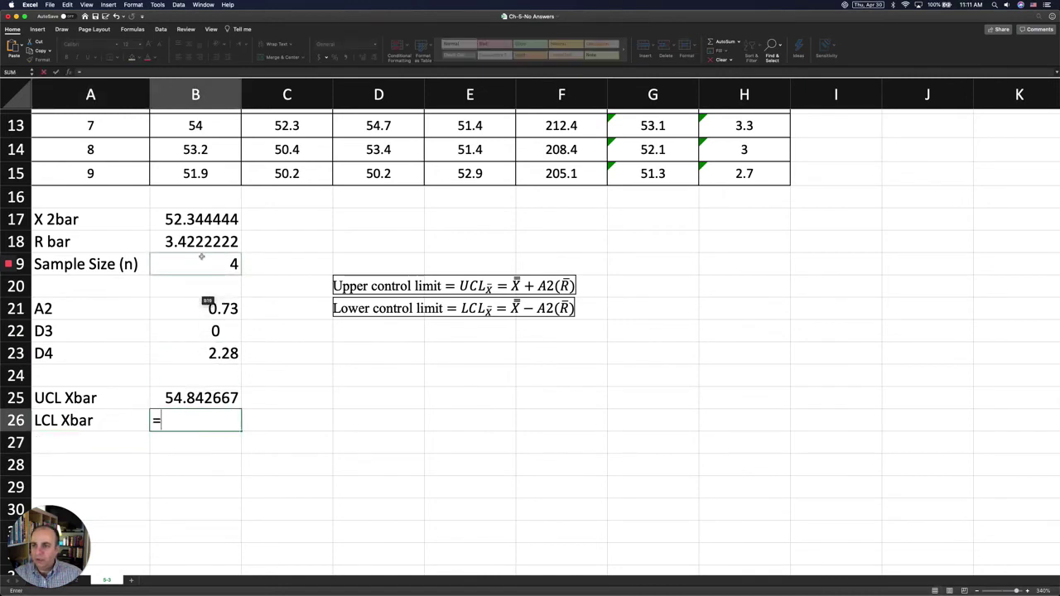
{"action": "left_click", "coordinate": [195, 220]}
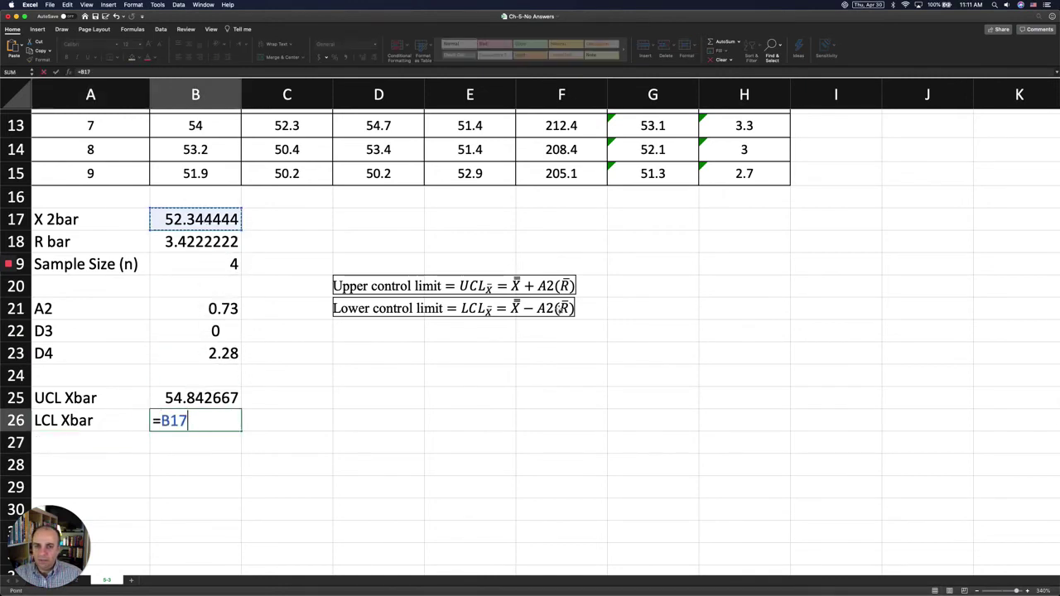
{"action": "type", "text": "-"}
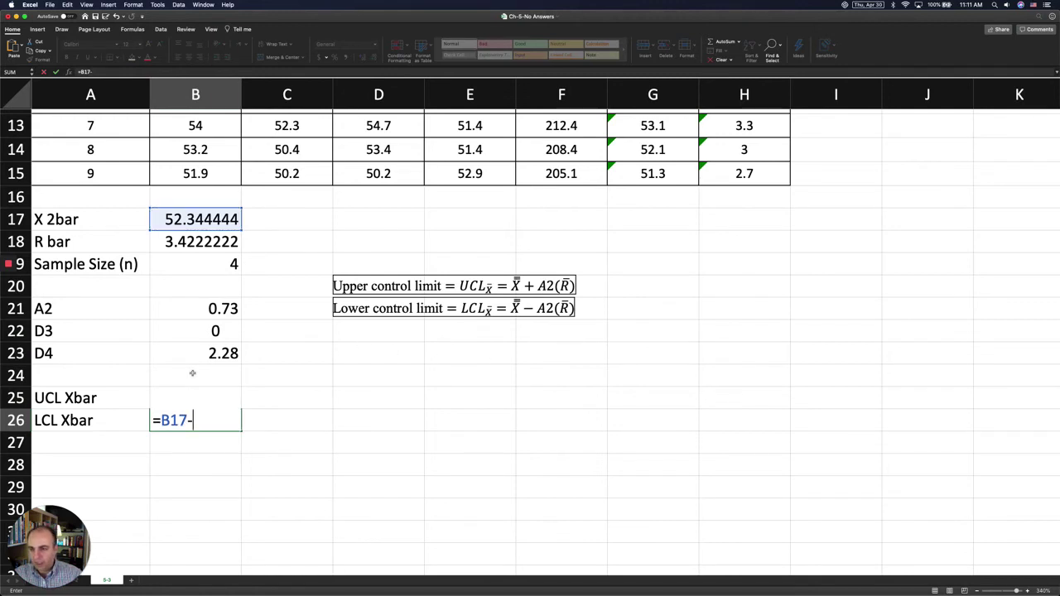
{"action": "type", "text": "("}
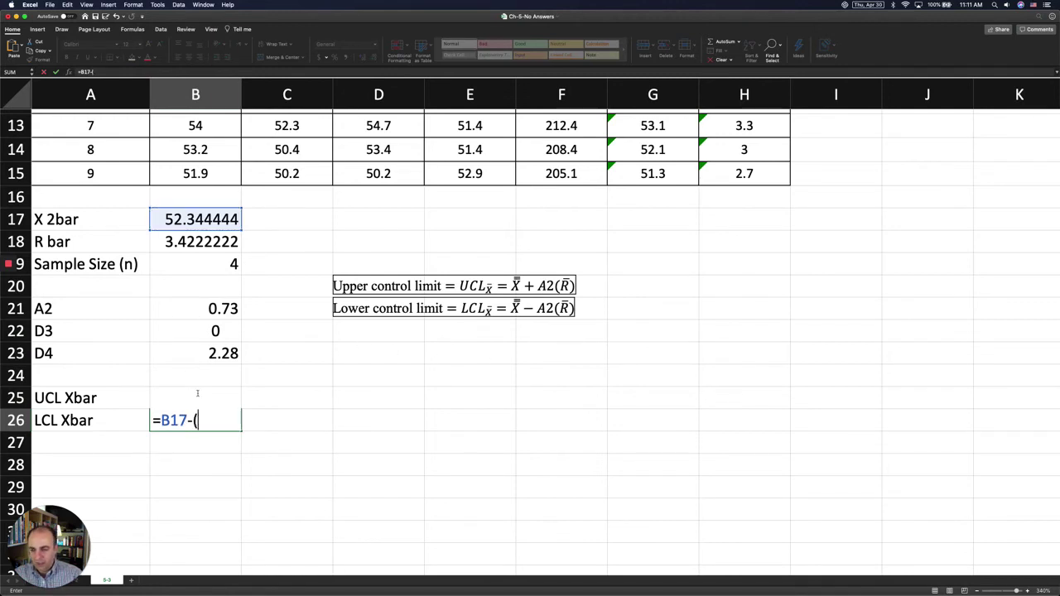
{"action": "left_click", "coordinate": [221, 312]}
{"action": "type", "text": "*"}
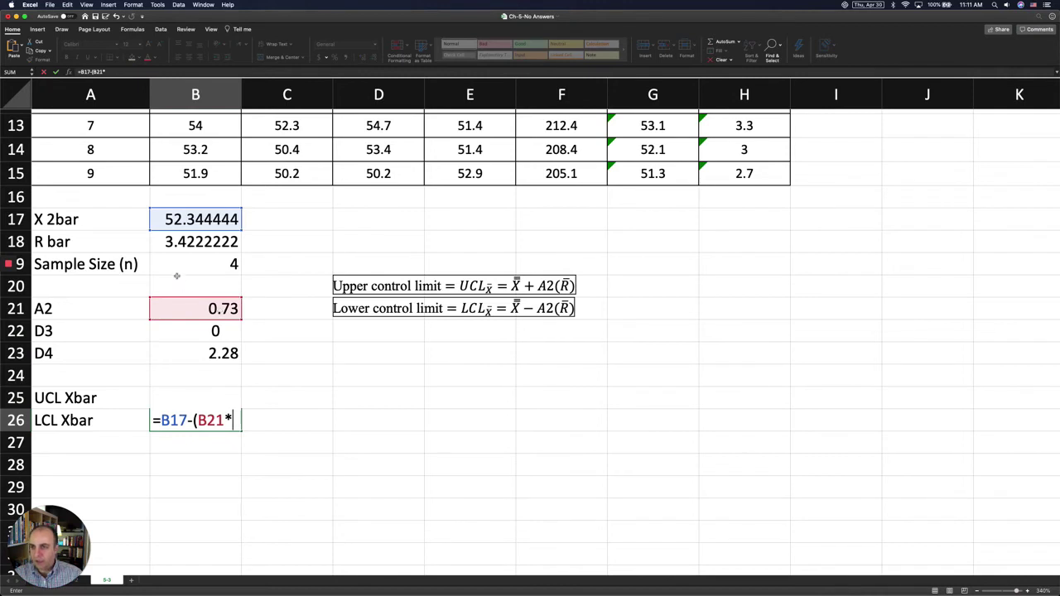
{"action": "left_click", "coordinate": [197, 248]}
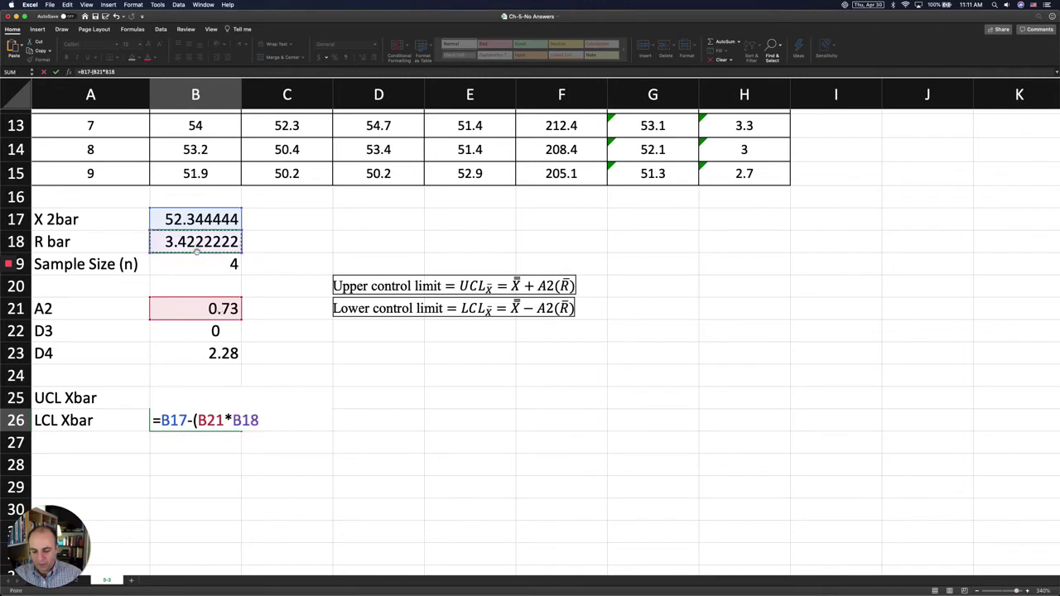
{"action": "type", "text": ")"}
{"action": "key", "text": "Return"}
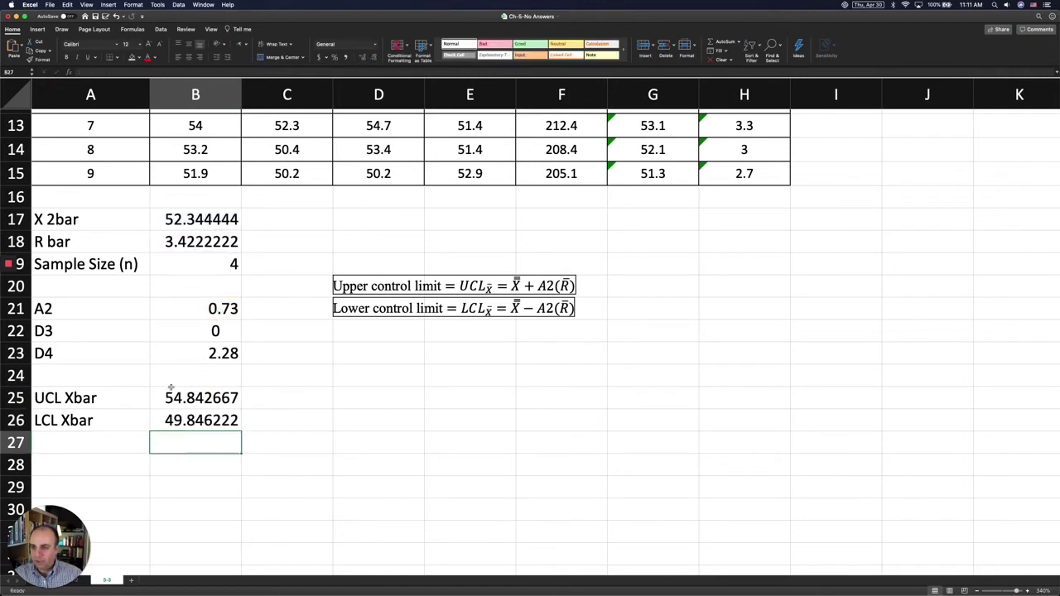
- Review the cell references in the UCL Xbar and LCL Xbar formulas in B25 and B26
{"action": "double_click", "coordinate": [180, 398]}
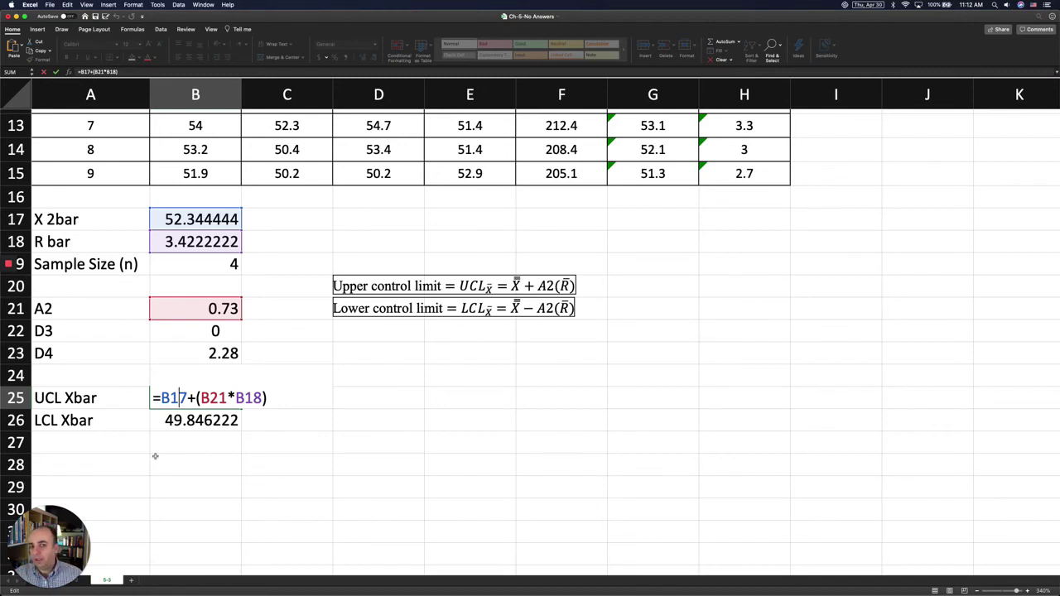
{"action": "key", "text": "Return"}
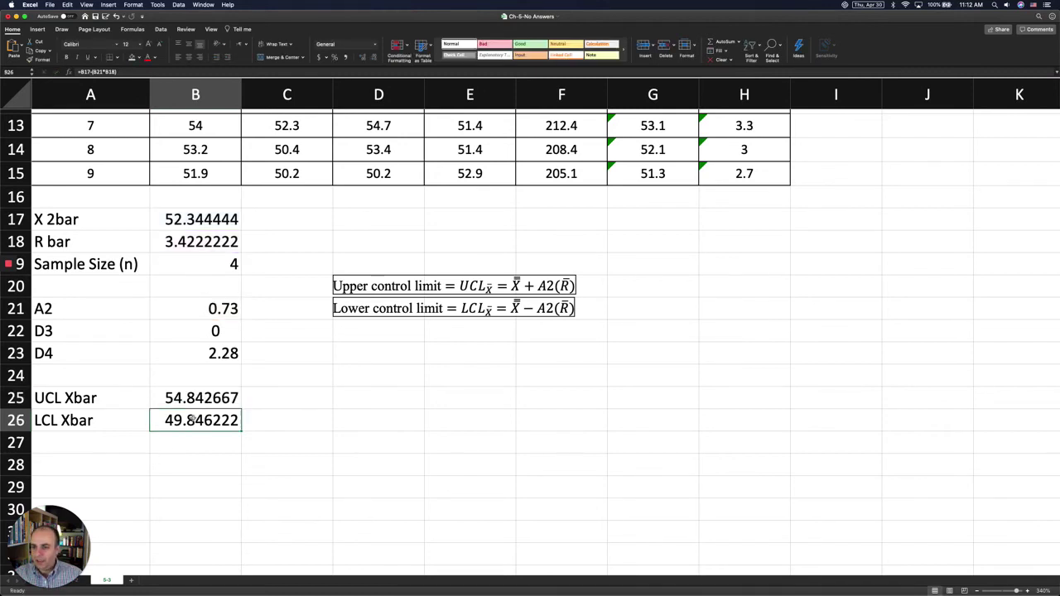
{"action": "double_click", "coordinate": [193, 421]}
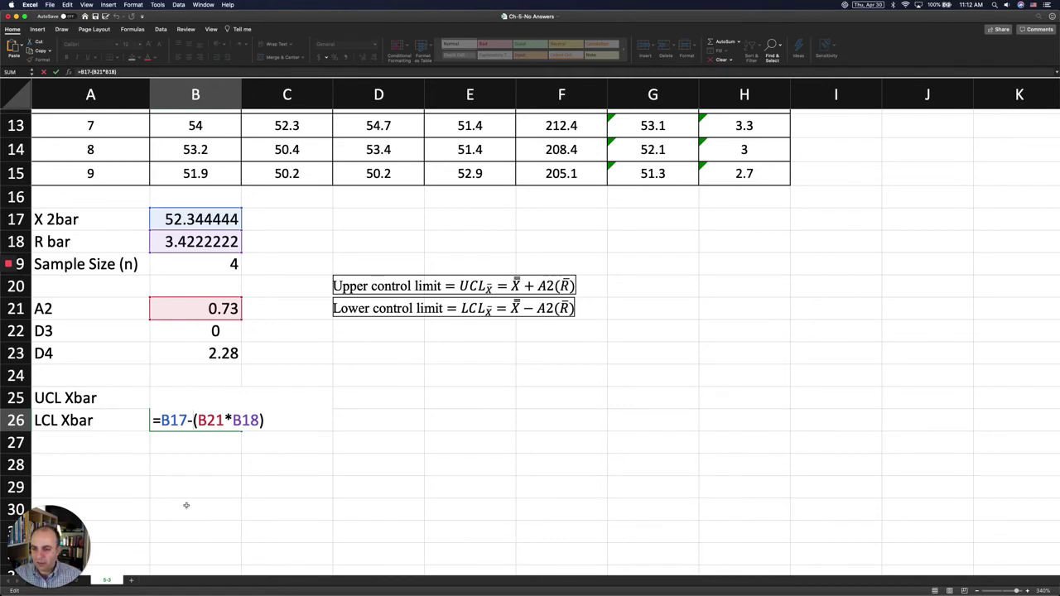
{"action": "key", "text": "Return"}
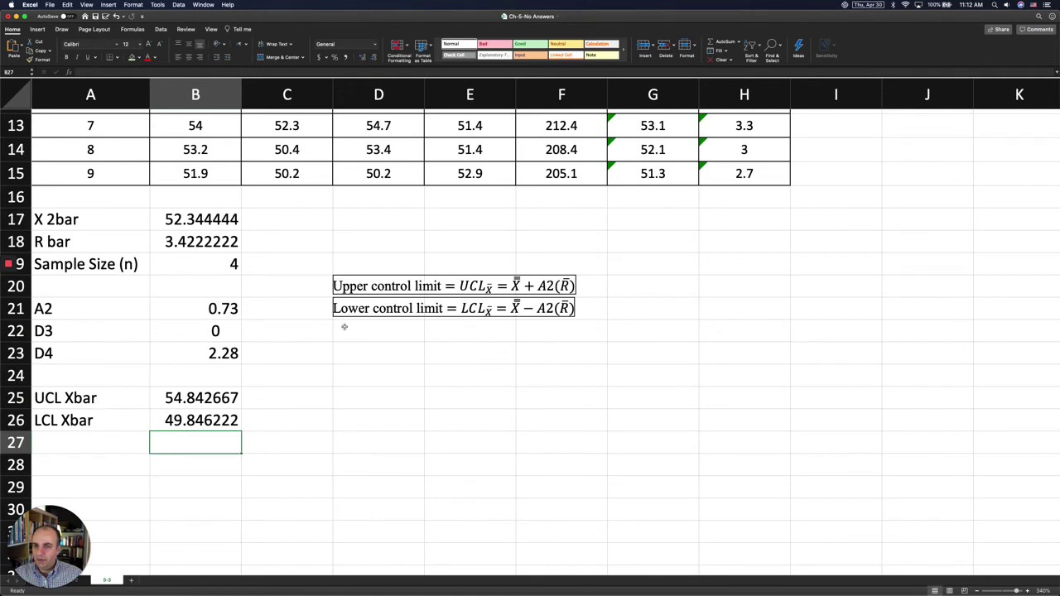
- Label cell A28 as UCL R and cell A29 as LCL R
{"action": "scroll", "coordinate": [248, 389], "scroll_direction": "down", "scroll_amount": 1}
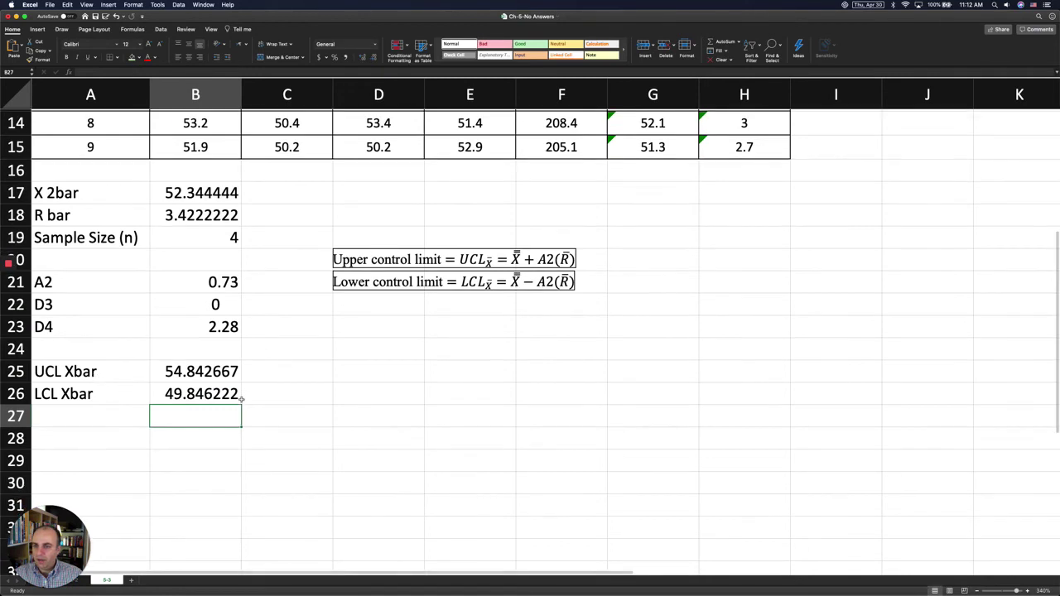
{"action": "left_click", "coordinate": [120, 432]}
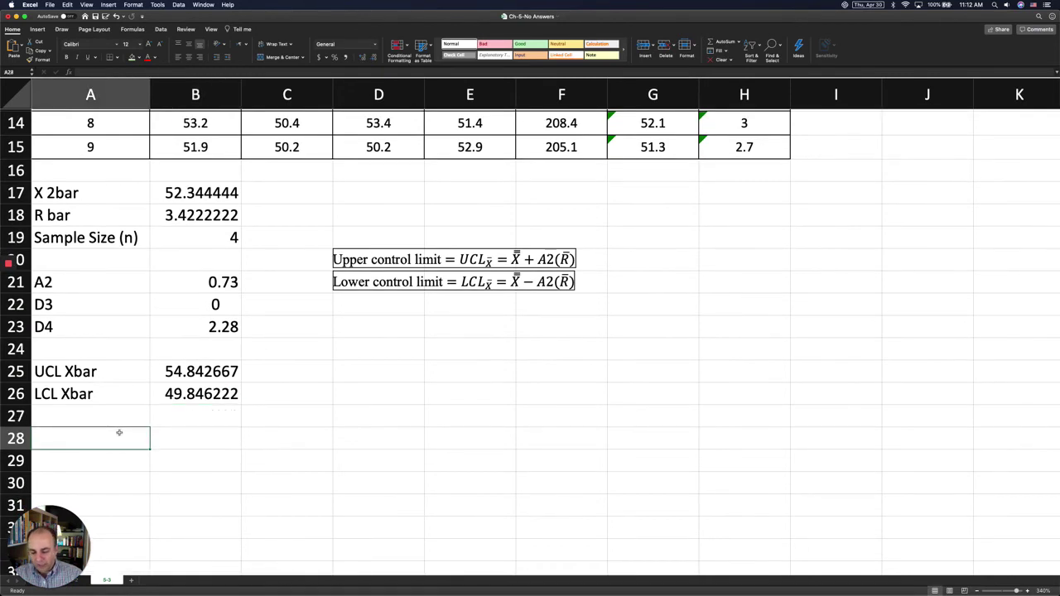
{"action": "type", "text": "UCL R"}
{"action": "key", "text": "Return"}
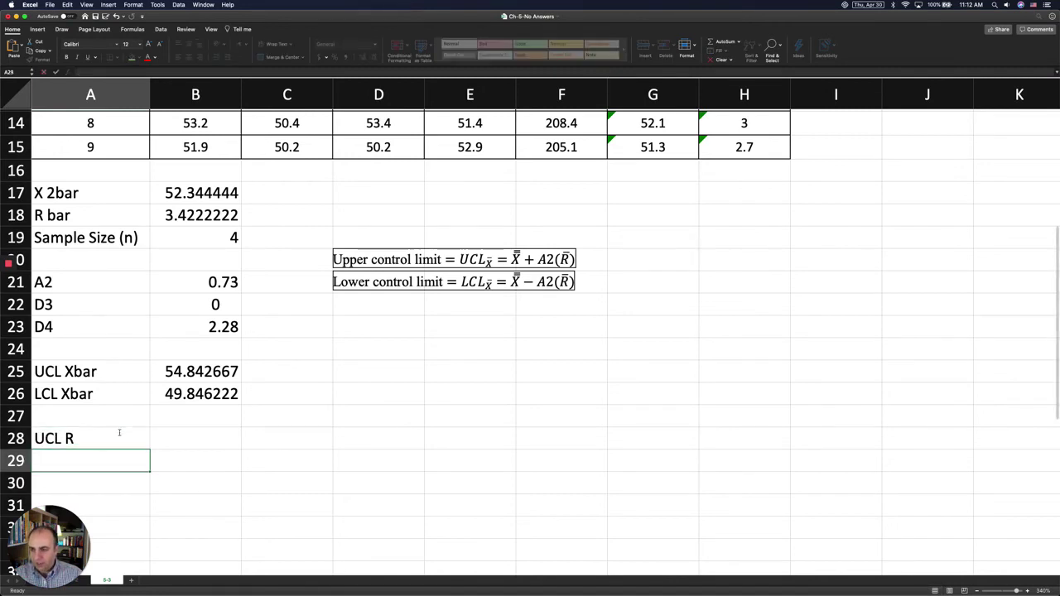
{"action": "type", "text": "LCL R"}
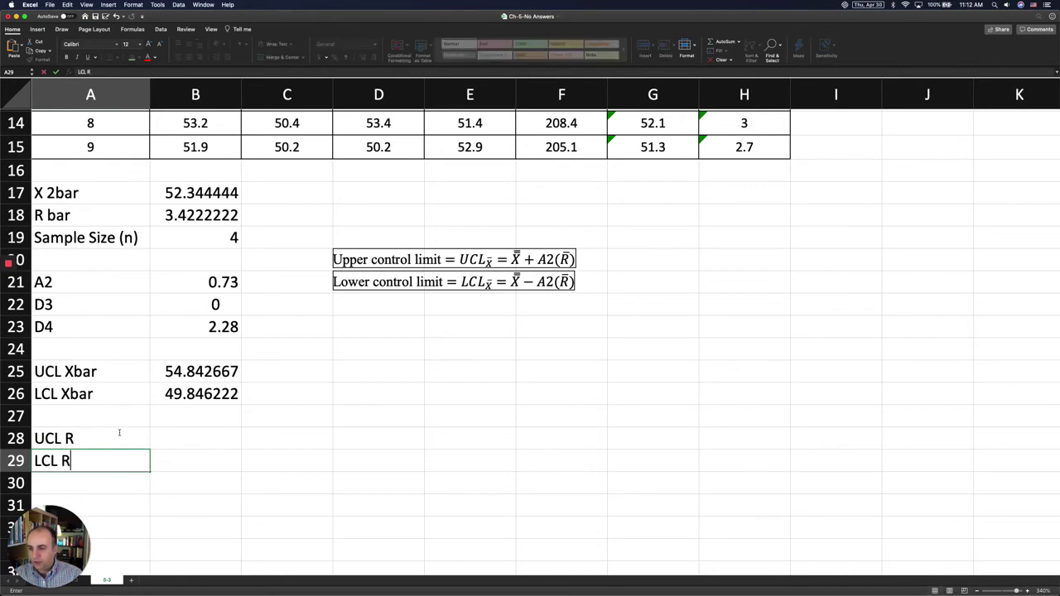
{"action": "key", "text": "Return"}
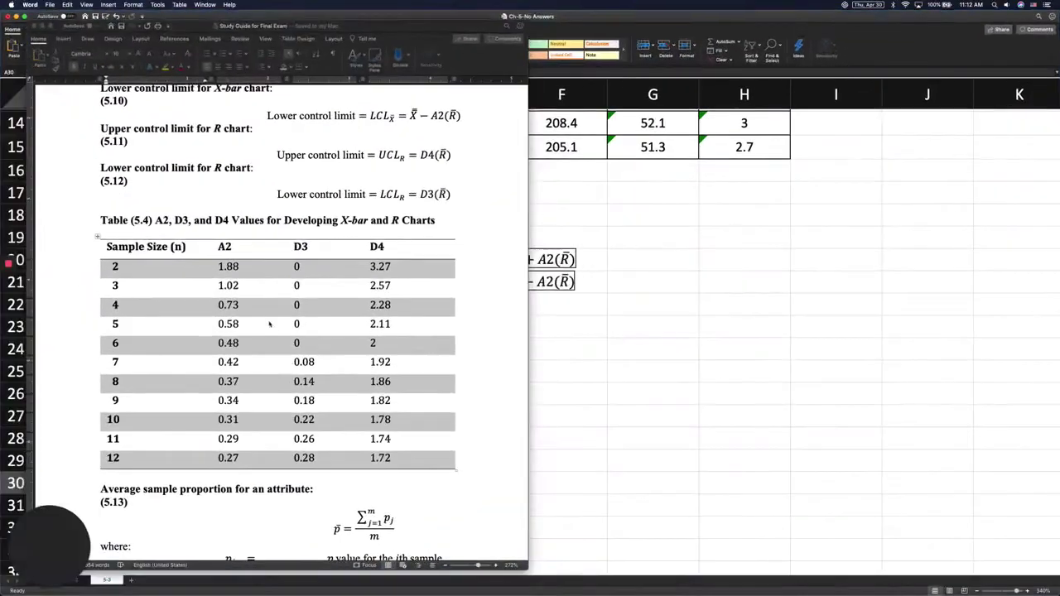
- Copy the R chart's upper control limit equation (5.11) from the Word study guide and paste it into D23 of the Excel worksheet
{"action": "scroll", "coordinate": [329, 244], "scroll_direction": "up", "scroll_amount": 3}
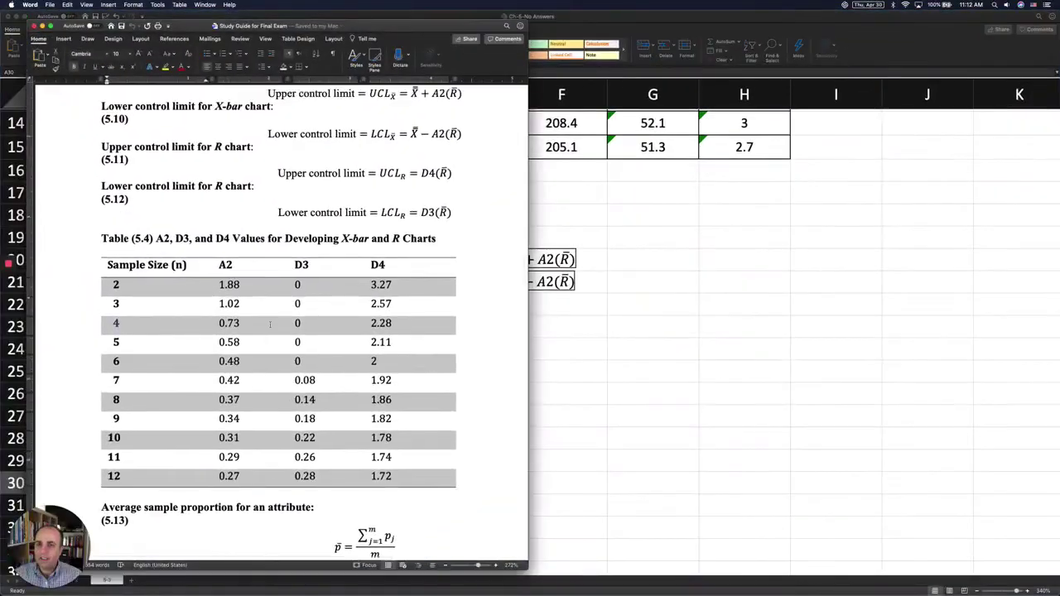
{"action": "left_click", "coordinate": [358, 202]}
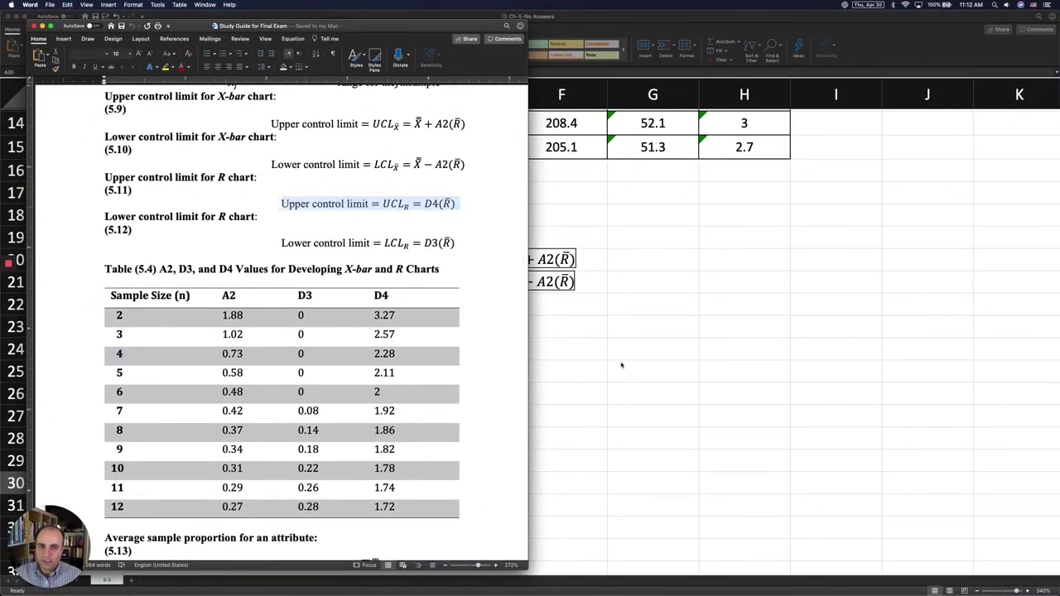
{"action": "left_click", "coordinate": [568, 334]}
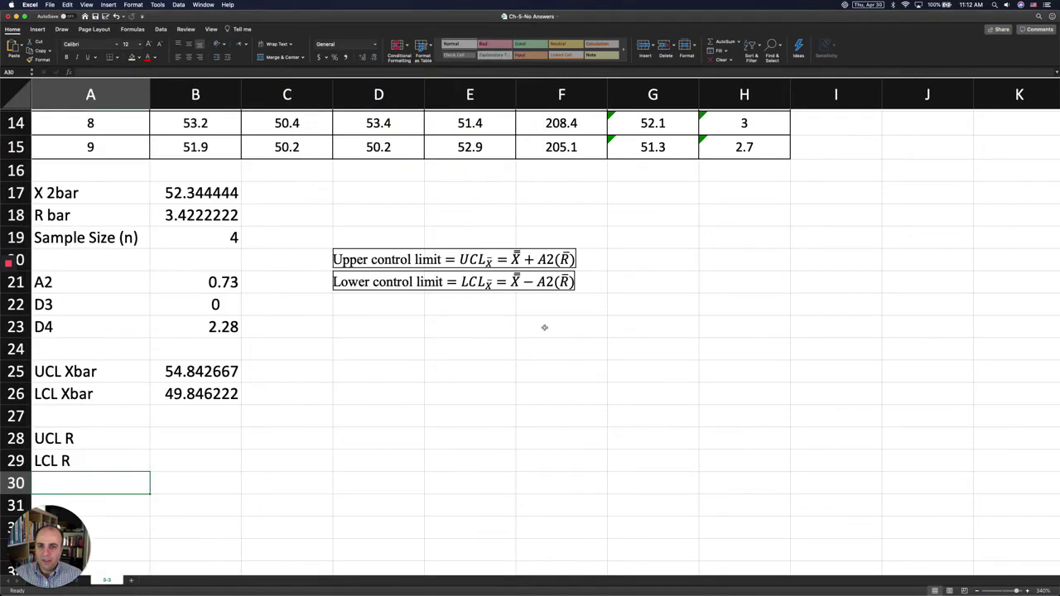
{"action": "left_click", "coordinate": [373, 332]}
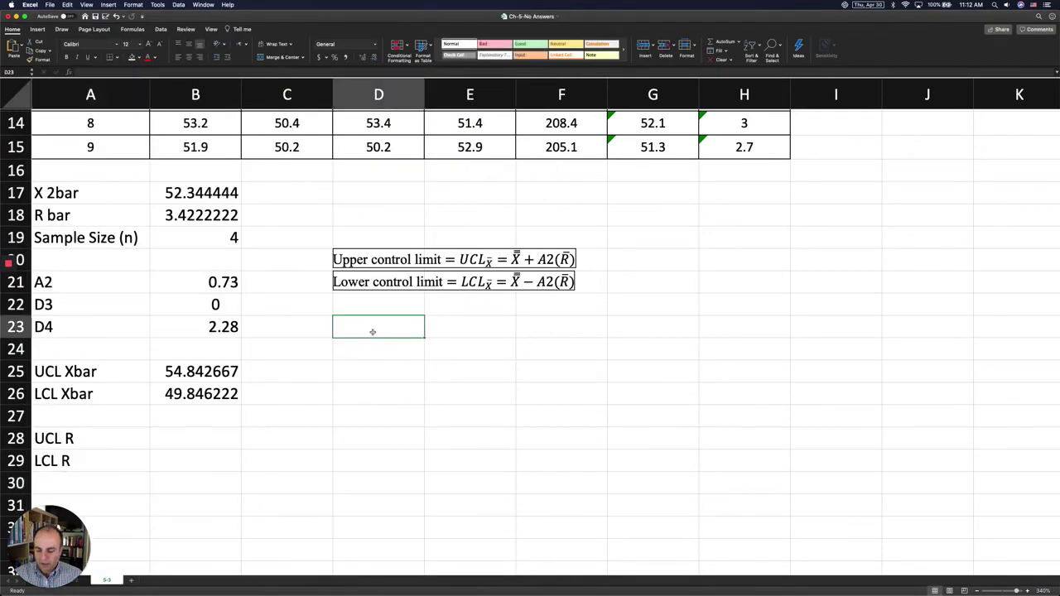
{"action": "key", "text": "super+v"}
{"action": "key", "text": "ctrl+Up"}
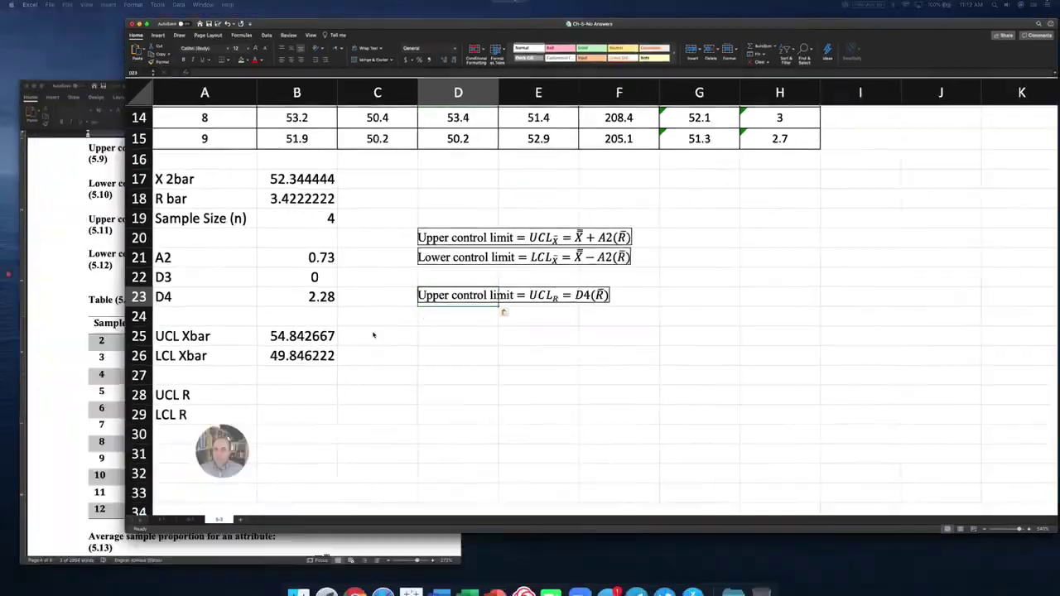
- Copy the R chart's lower control limit equation (5.12) from the Word study guide and paste it into D24 of the Excel worksheet
{"action": "left_click", "coordinate": [276, 325]}
{"action": "left_click", "coordinate": [338, 246]}
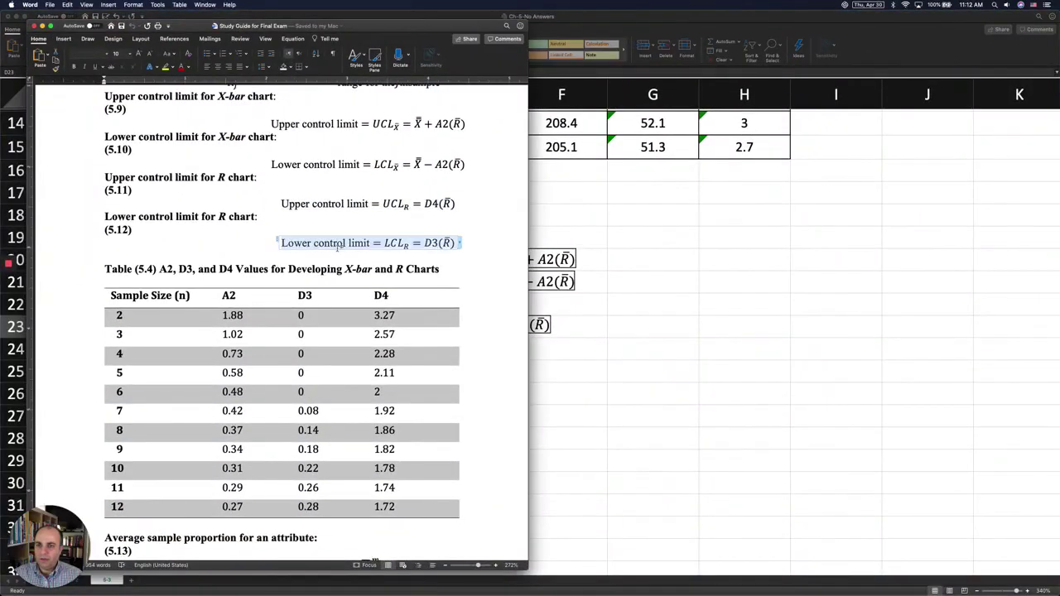
{"action": "key", "text": "super+c"}
{"action": "left_click", "coordinate": [592, 353]}
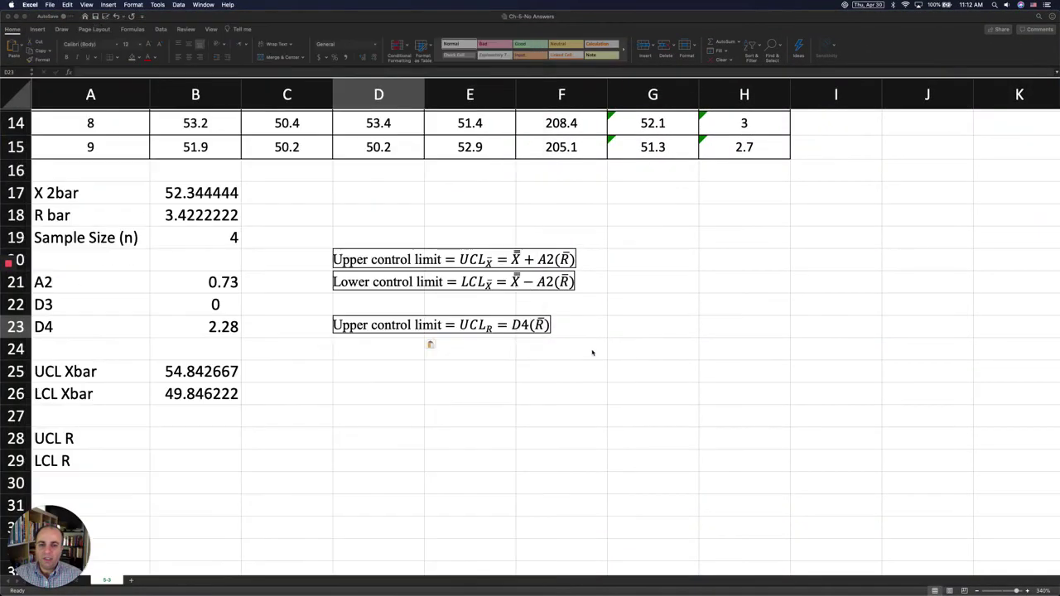
{"action": "left_click", "coordinate": [380, 351]}
{"action": "key", "text": "super+v"}
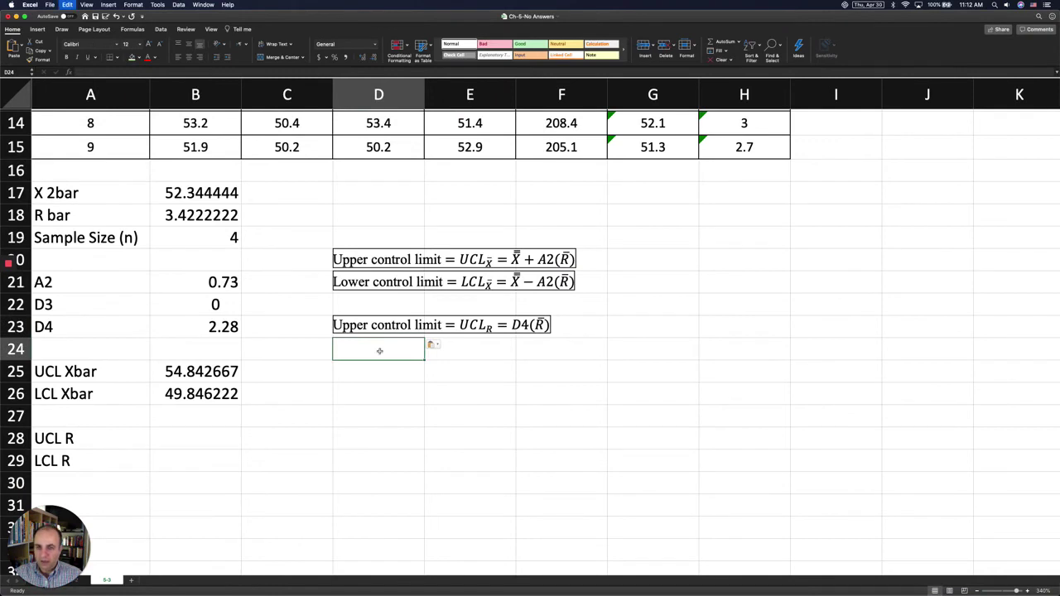
{"action": "left_click", "coordinate": [377, 385]}
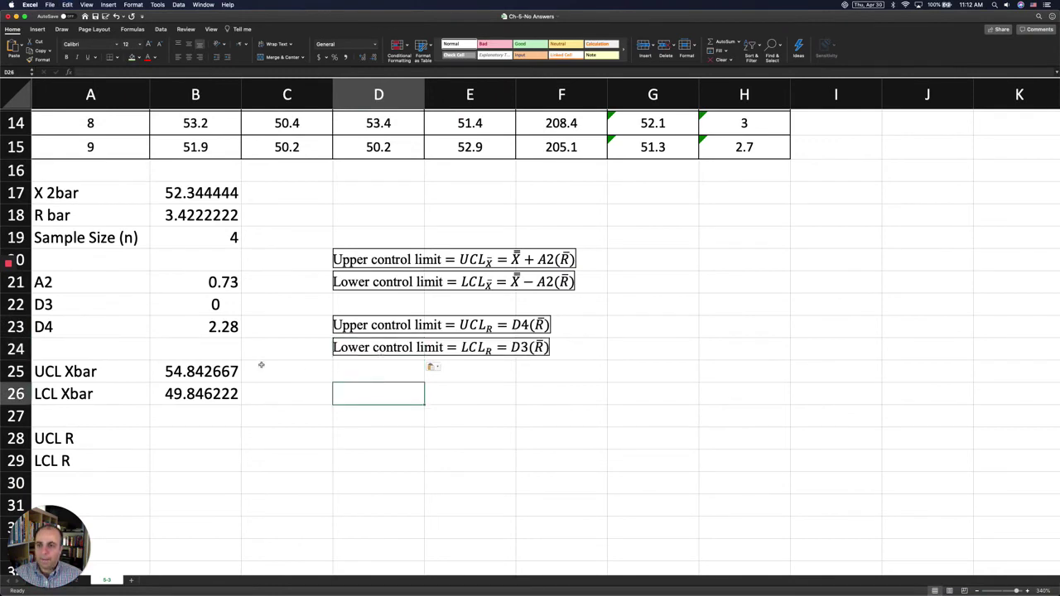
- Calculate the R chart's upper control limit in B28 with the formula =B23*B18
{"action": "left_click", "coordinate": [139, 440]}
{"action": "left_click", "coordinate": [174, 436]}
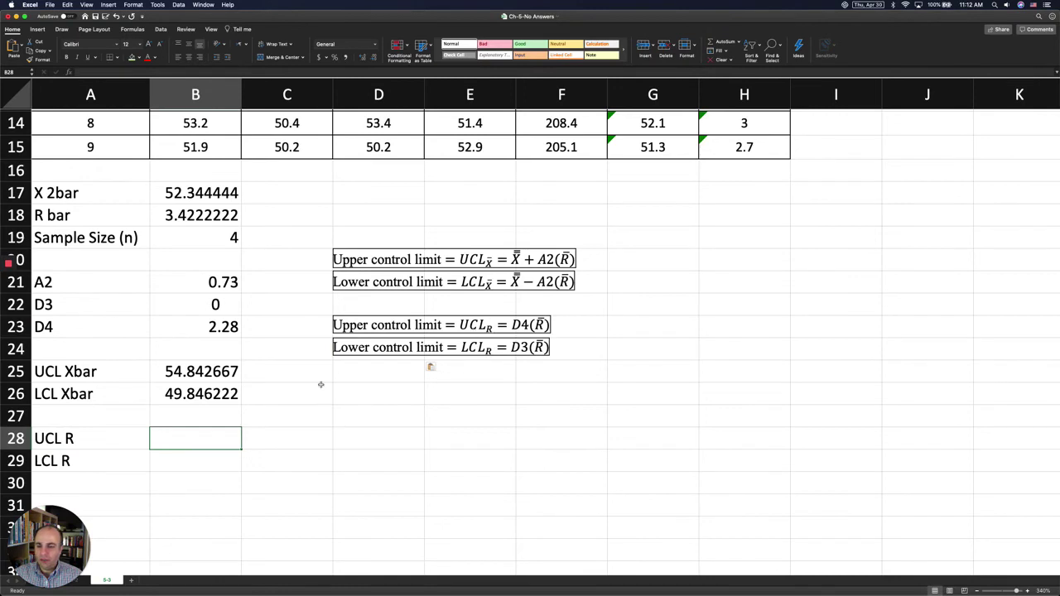
{"action": "type", "text": "="}
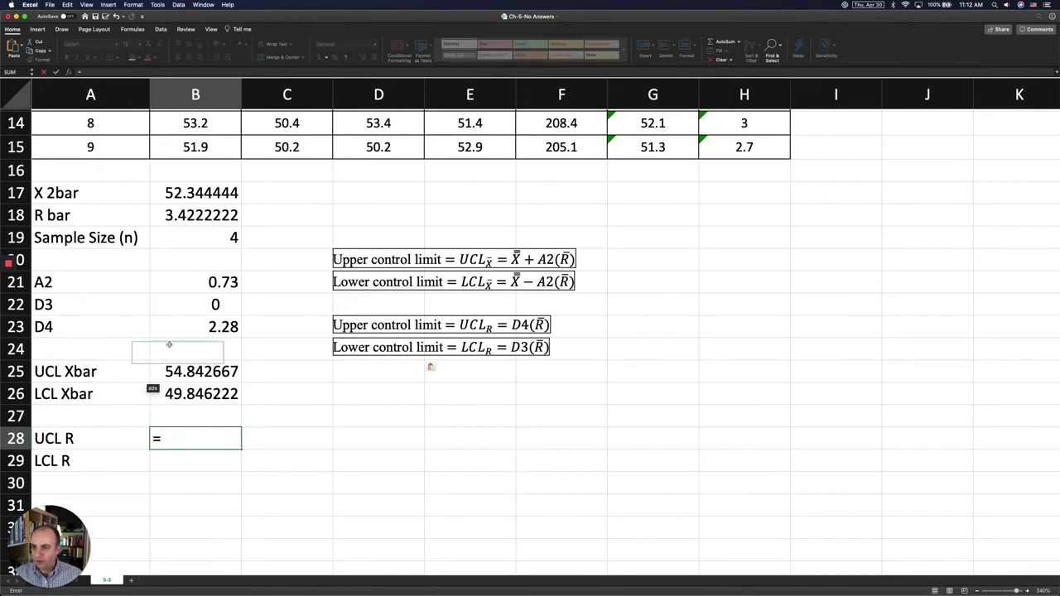
{"action": "left_click", "coordinate": [204, 326]}
{"action": "type", "text": "*"}
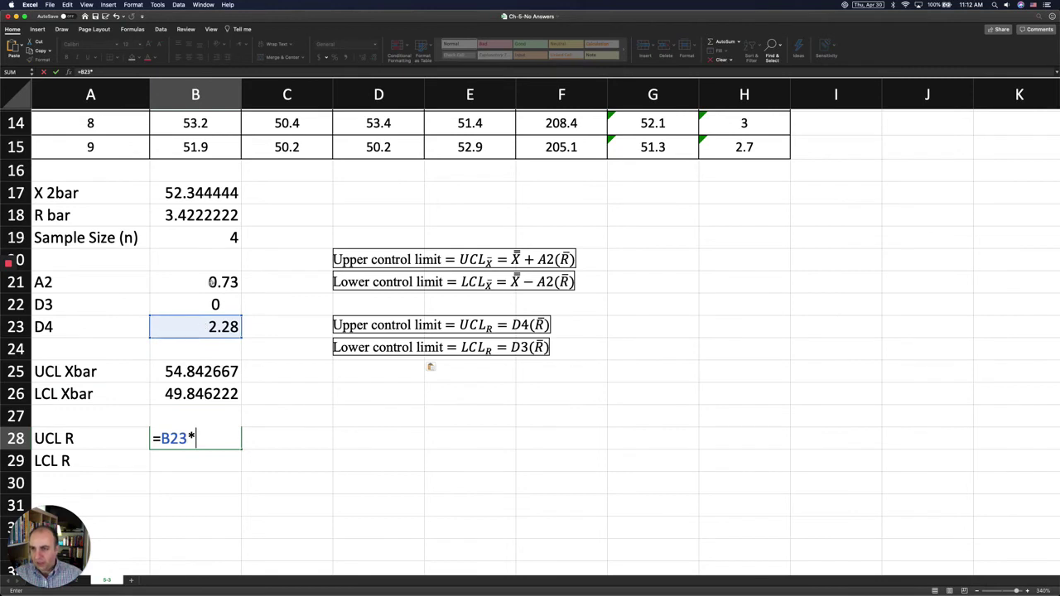
{"action": "left_click", "coordinate": [209, 214]}
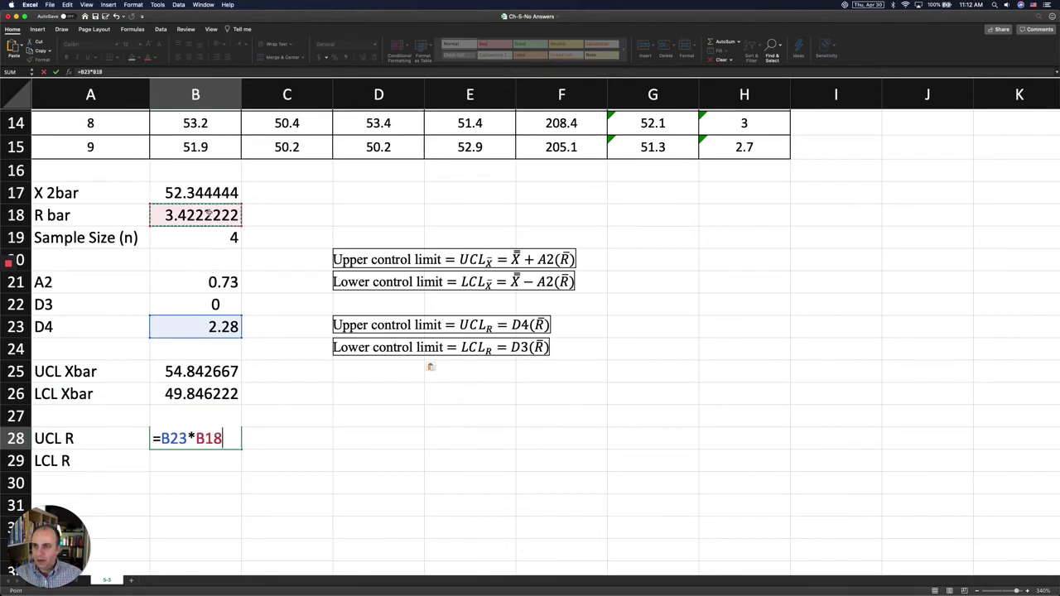
{"action": "key", "text": "Return"}
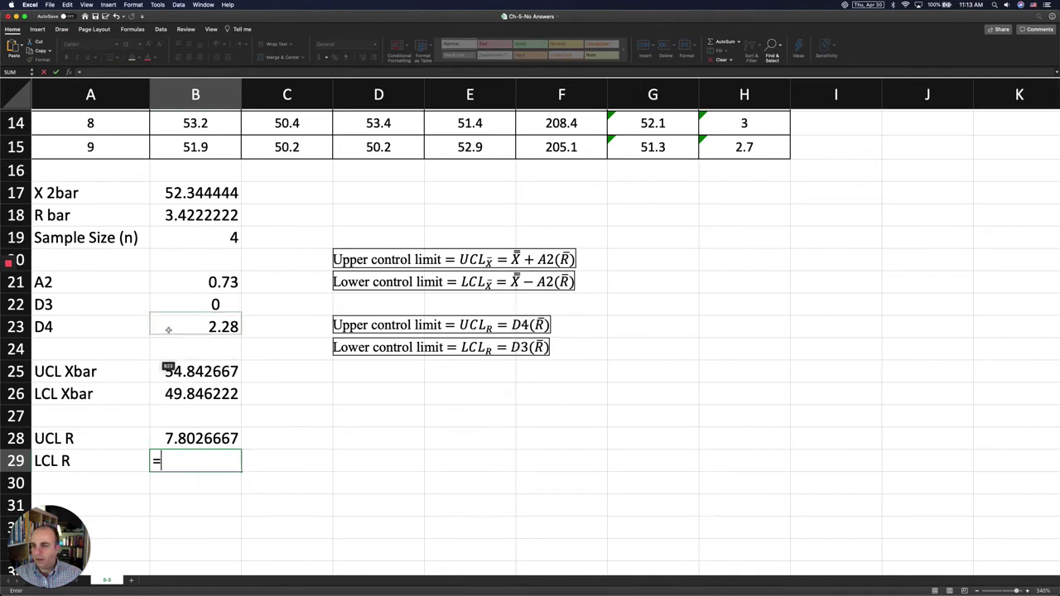
- Calculate the R chart's lower control limit in B29 with the formula =B22*B18
{"action": "left_click", "coordinate": [206, 302]}
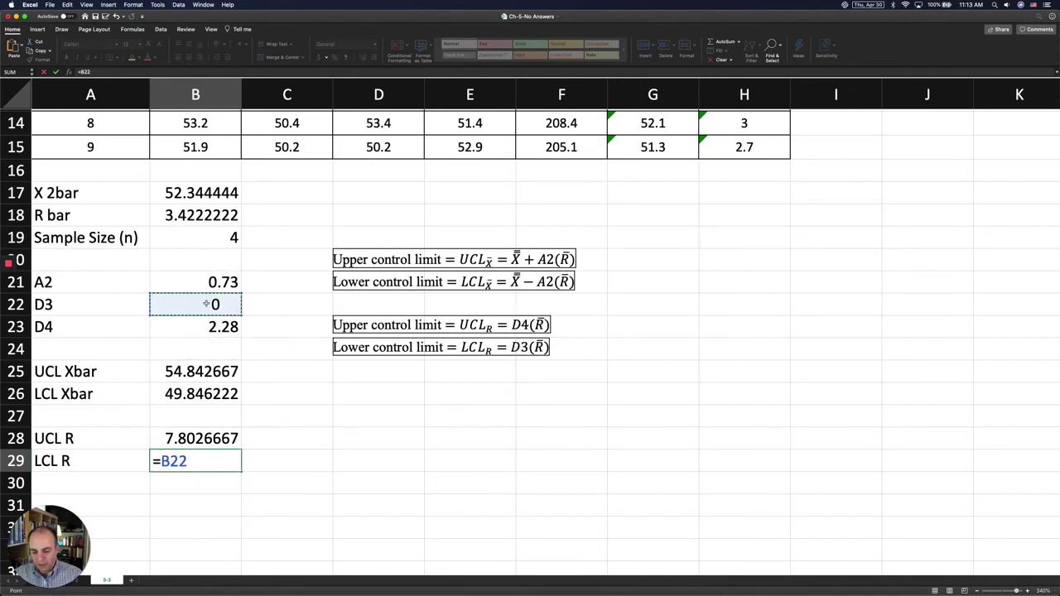
{"action": "type", "text": "*"}
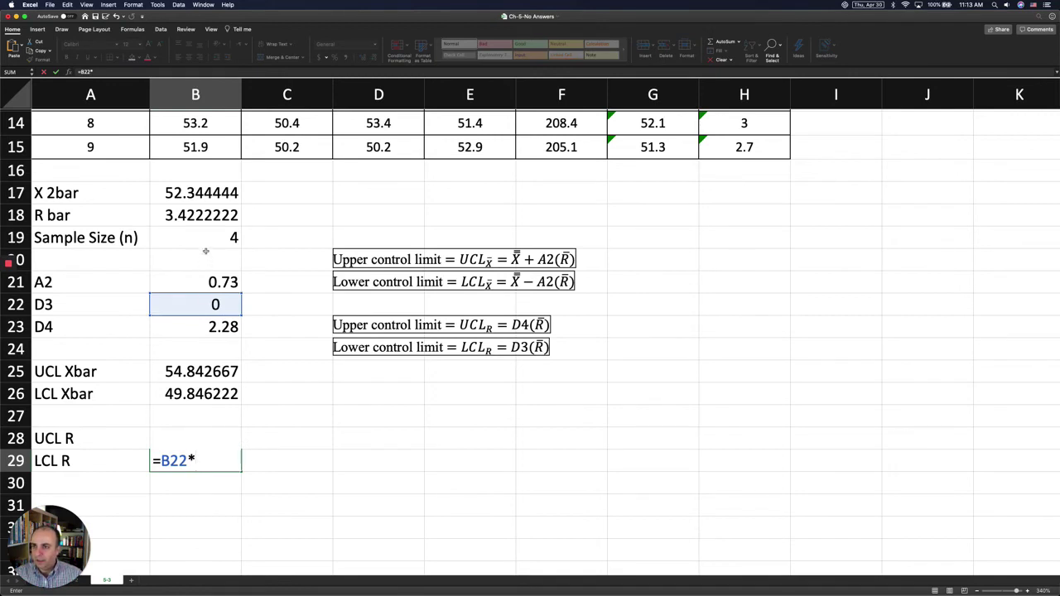
{"action": "left_click", "coordinate": [205, 215]}
{"action": "key", "text": "Return"}
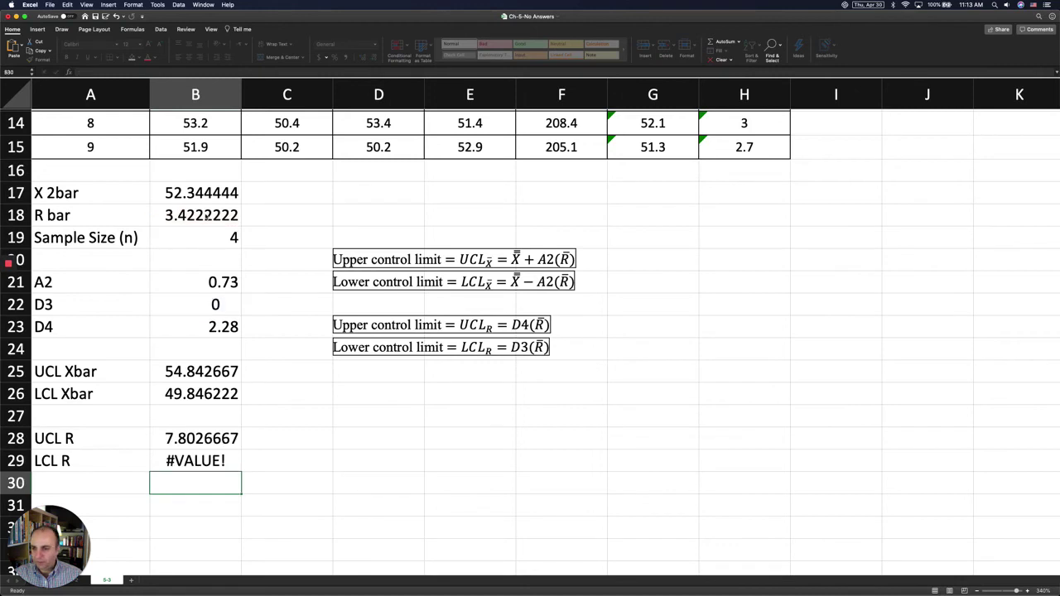
- Check the LCL R formula's inputs and delete the trailing spaces after the 0 in the D3 factor cell B22
{"action": "double_click", "coordinate": [196, 460]}
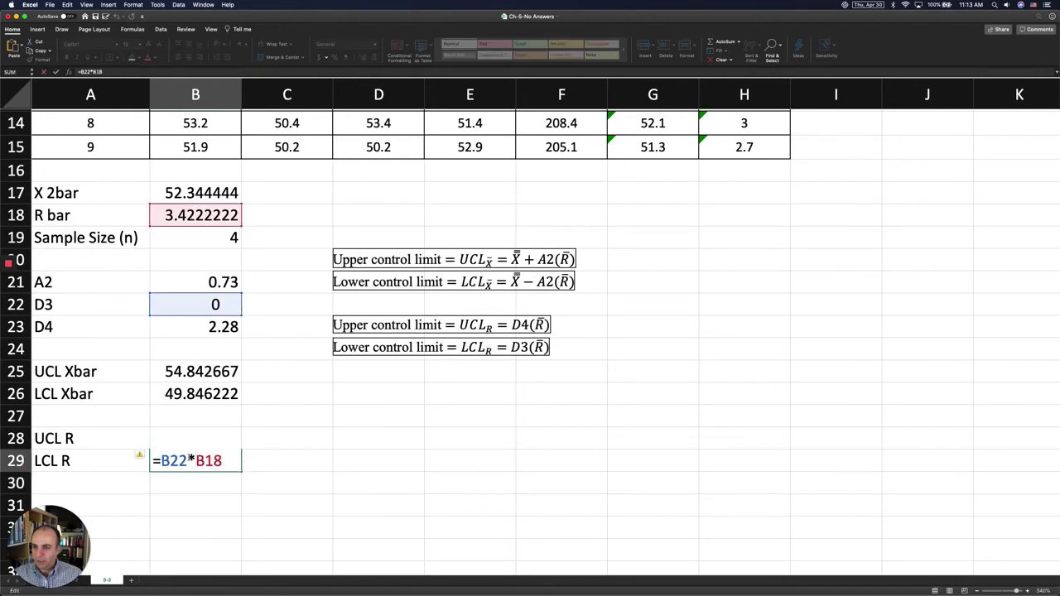
{"action": "key", "text": "Escape"}
{"action": "left_click", "coordinate": [207, 282]}
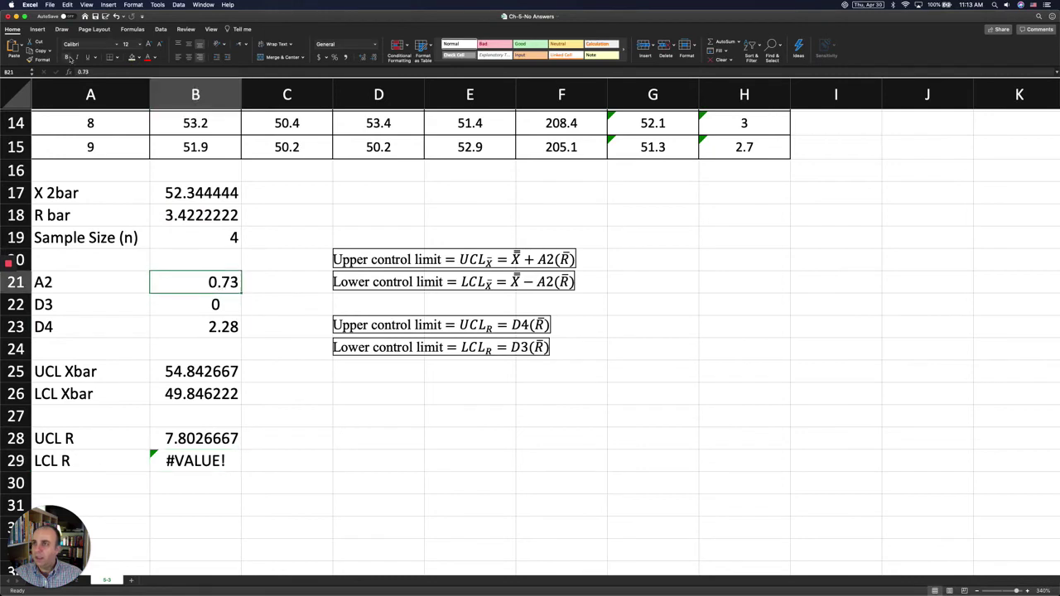
{"action": "left_click", "coordinate": [217, 311]}
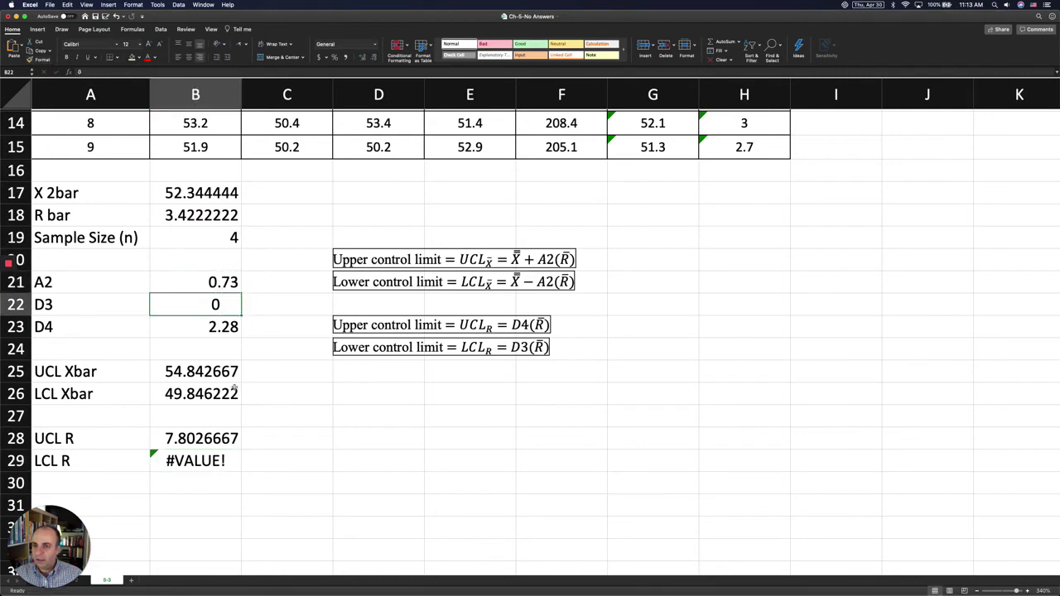
{"action": "left_click", "coordinate": [189, 458]}
{"action": "left_click", "coordinate": [211, 327]}
{"action": "left_click", "coordinate": [212, 304]}
{"action": "double_click", "coordinate": [213, 304]}
{"action": "key", "text": "End"}
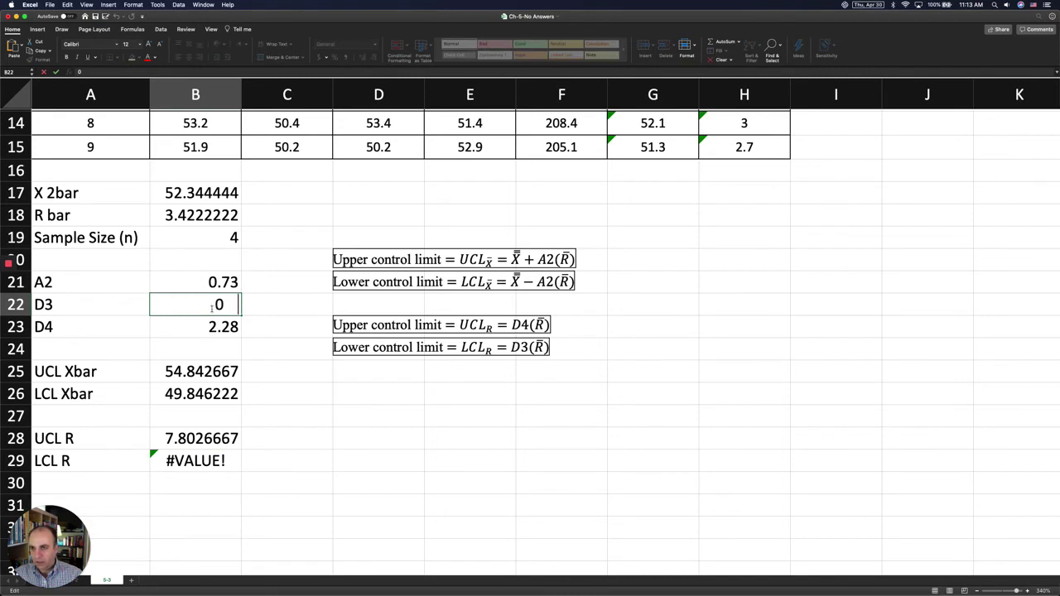
{"action": "key", "text": "BackSpace"}
{"action": "key", "text": "BackSpace"}
{"action": "key", "text": "BackSpace"}
{"action": "key", "text": "BackSpace"}
{"action": "key", "text": "Return"}
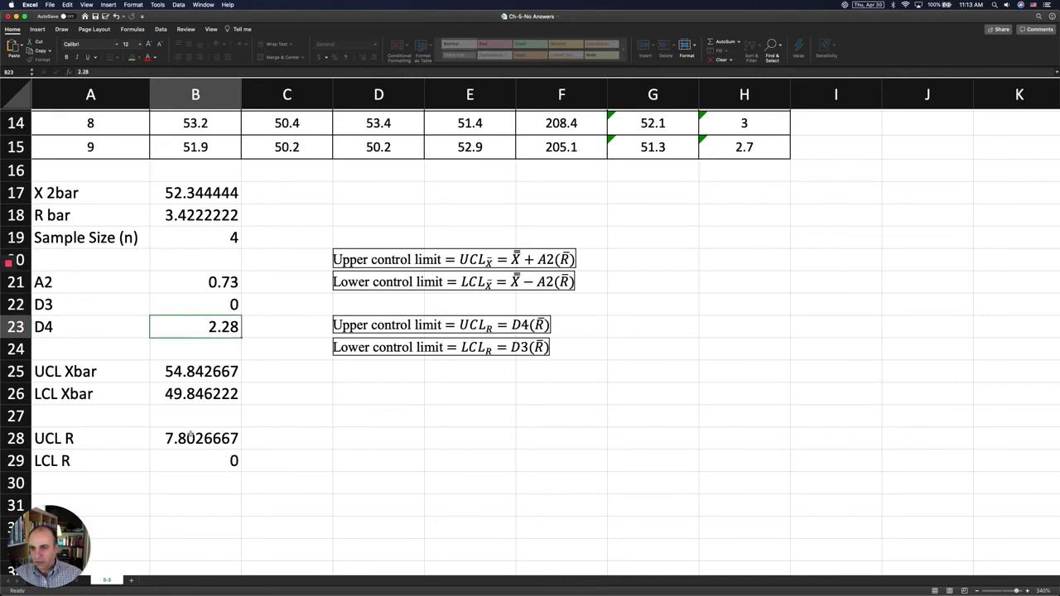
{"action": "left_click", "coordinate": [192, 421]}
{"action": "left_click", "coordinate": [216, 483]}
{"action": "left_click", "coordinate": [197, 467]}
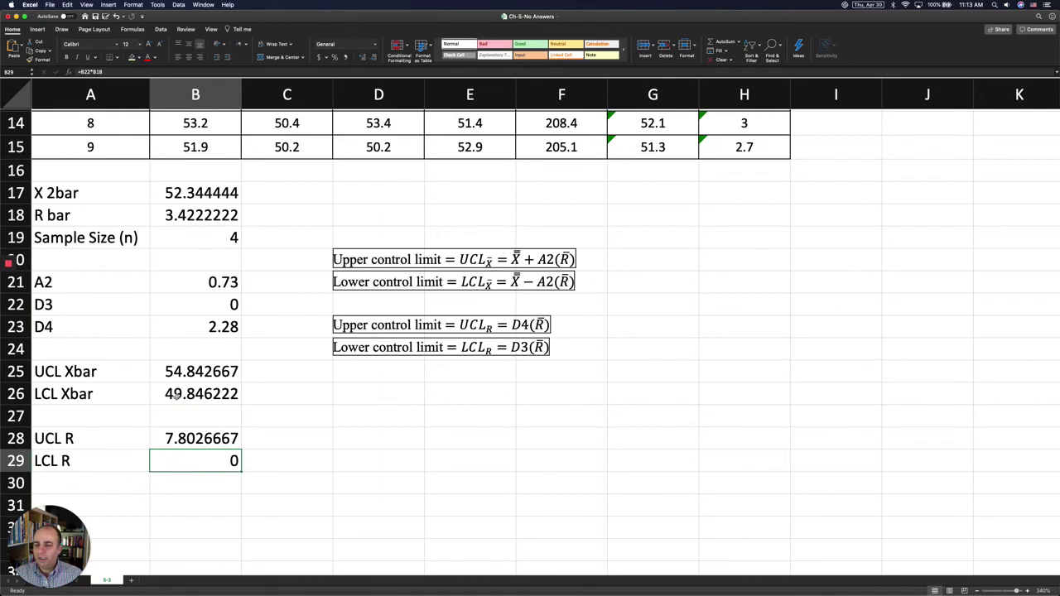
- Add the column heading UCL Xbar in I6, next to the R column of the data table
{"action": "scroll", "coordinate": [175, 396], "scroll_direction": "up", "scroll_amount": 2}
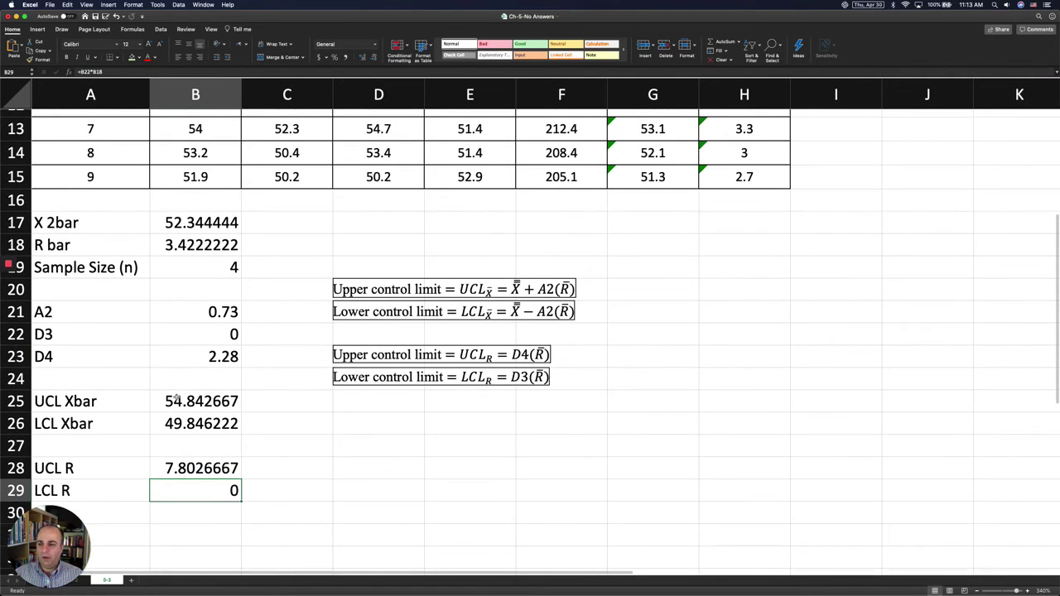
{"action": "scroll", "coordinate": [175, 396], "scroll_direction": "up", "scroll_amount": 2}
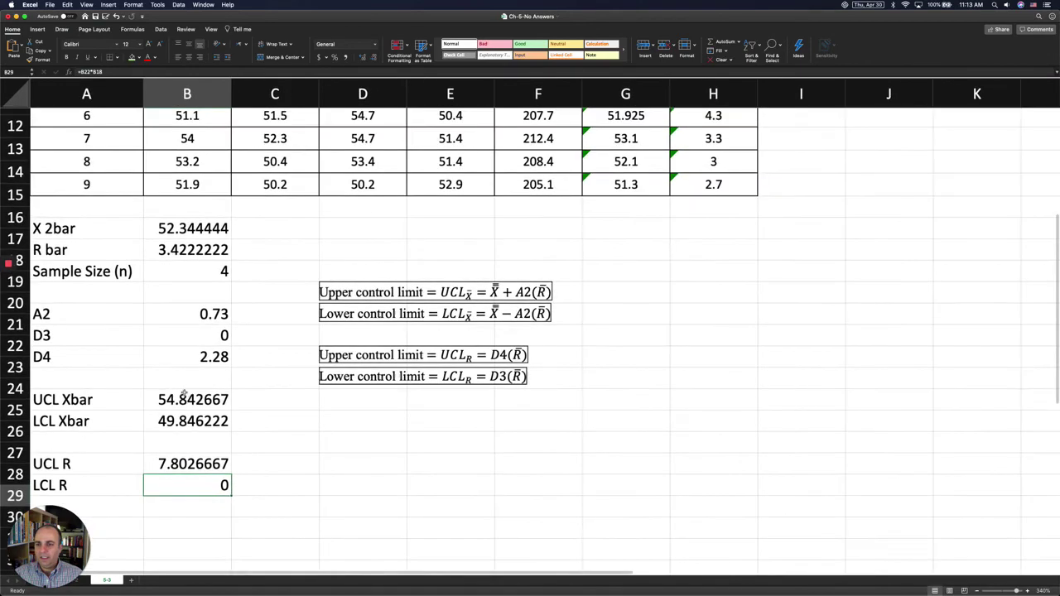
{"action": "scroll", "coordinate": [212, 379], "scroll_direction": "down", "scroll_amount": 10}
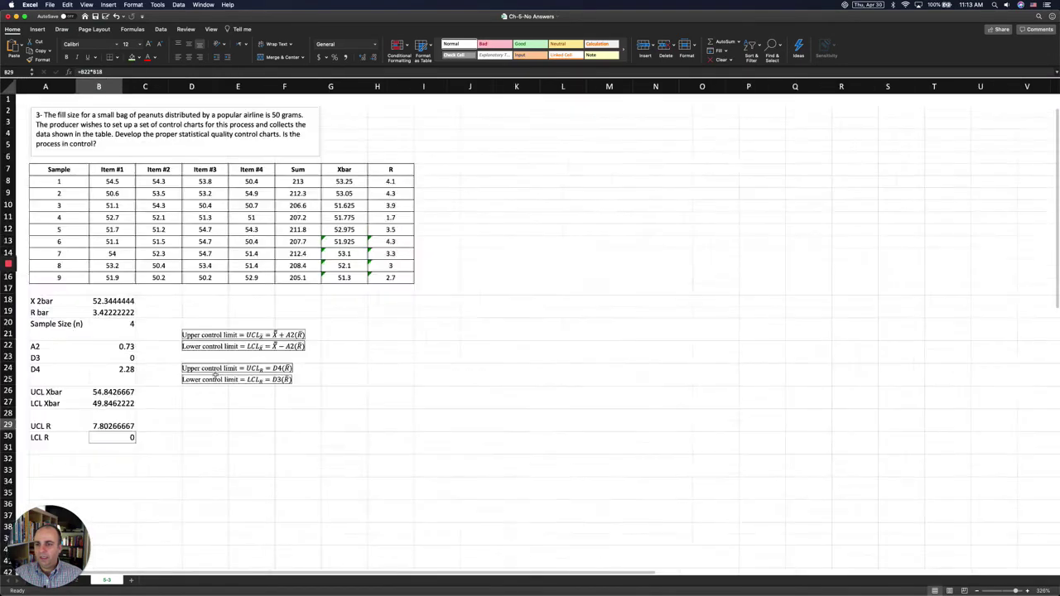
{"action": "scroll", "coordinate": [355, 208], "scroll_direction": "up", "scroll_amount": 2}
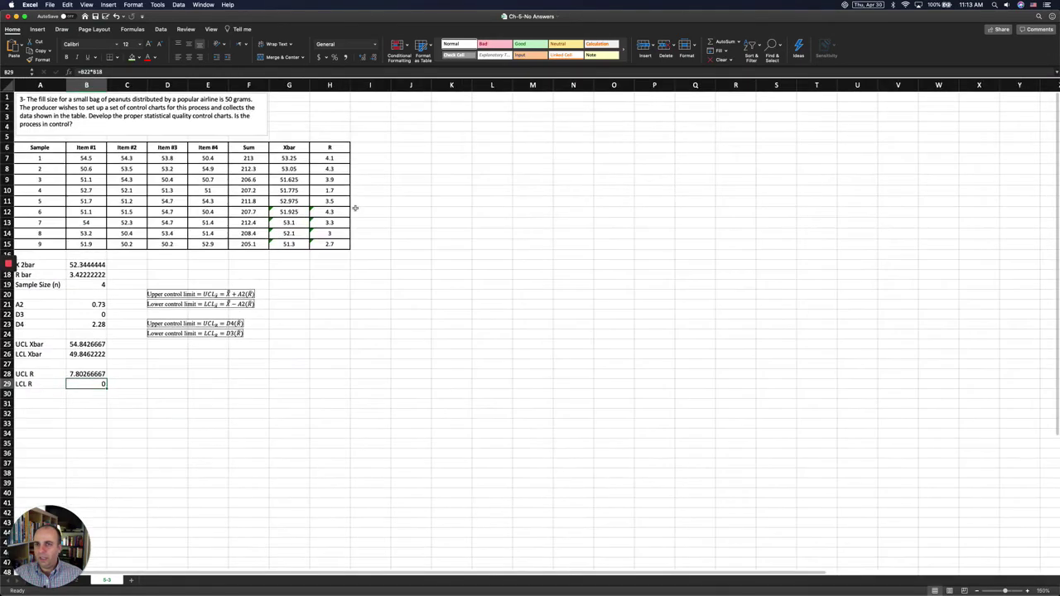
{"action": "left_click", "coordinate": [378, 153]}
{"action": "scroll", "coordinate": [394, 186], "scroll_direction": "up", "scroll_amount": 3}
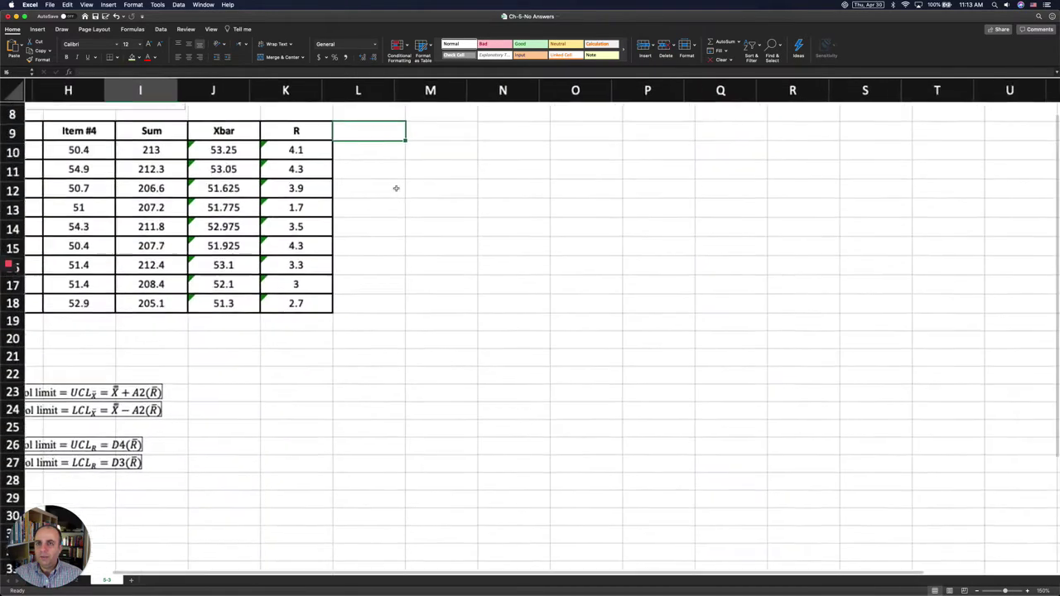
{"action": "scroll", "coordinate": [396, 188], "scroll_direction": "up", "scroll_amount": 4}
{"action": "scroll", "coordinate": [396, 188], "scroll_direction": "left", "scroll_amount": 3}
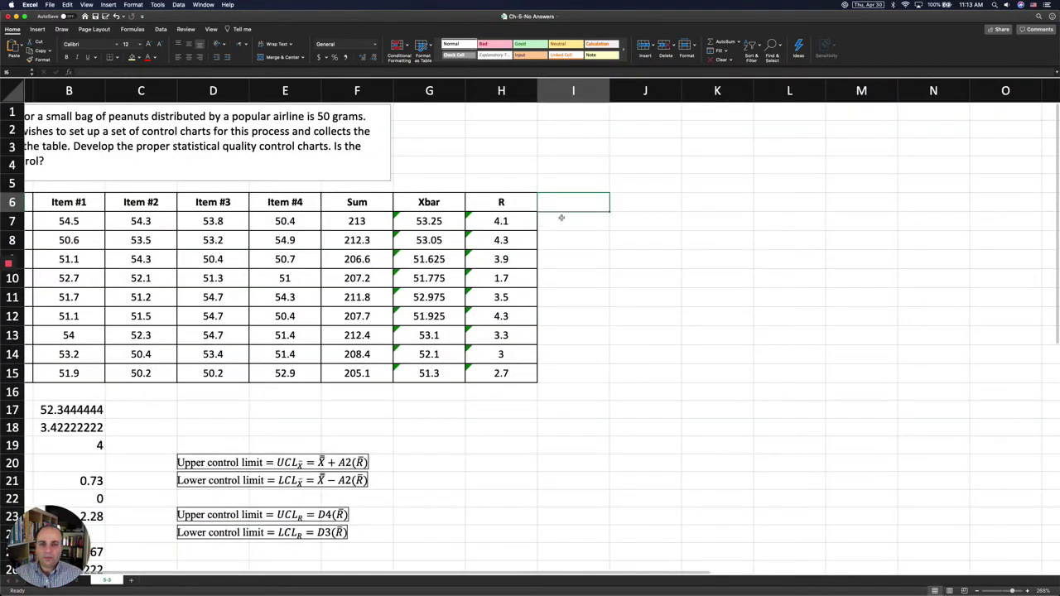
{"action": "scroll", "coordinate": [561, 218], "scroll_direction": "right", "scroll_amount": 1}
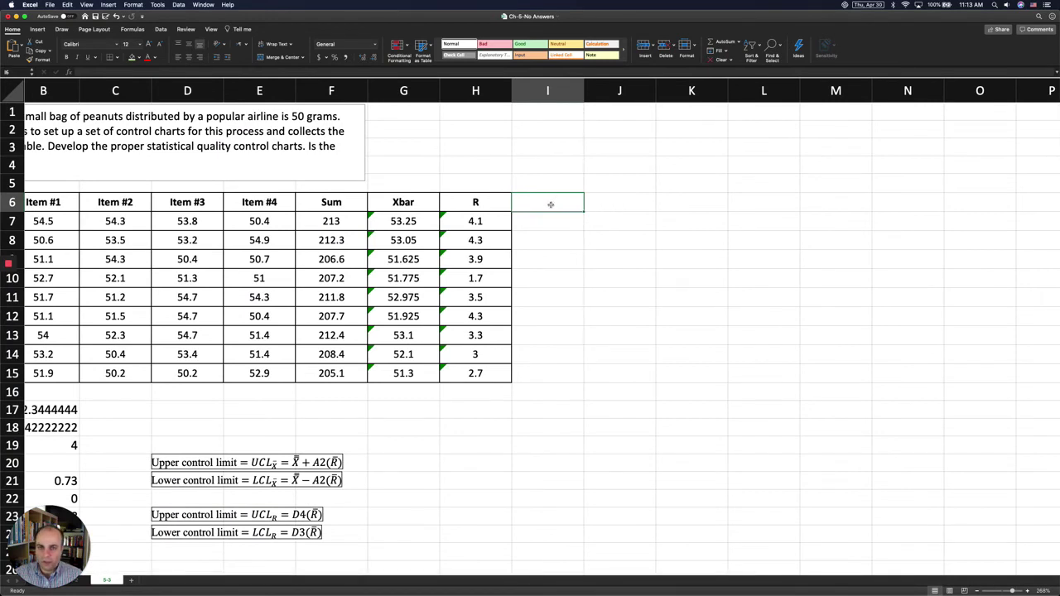
{"action": "type", "text": "UCl"}
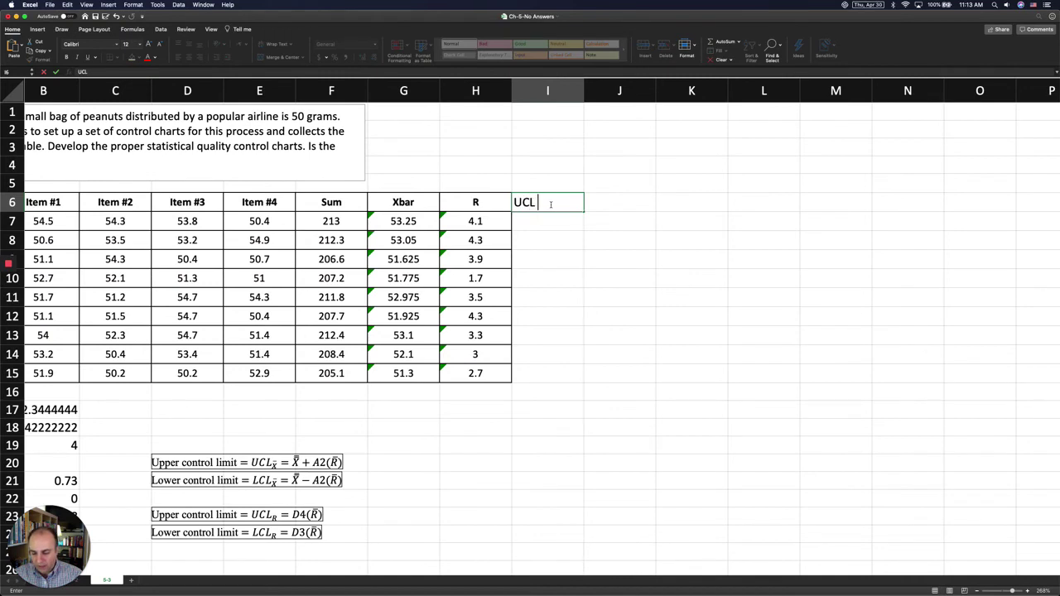
{"action": "type", "text": " Xbar"}
{"action": "key", "text": "Return"}
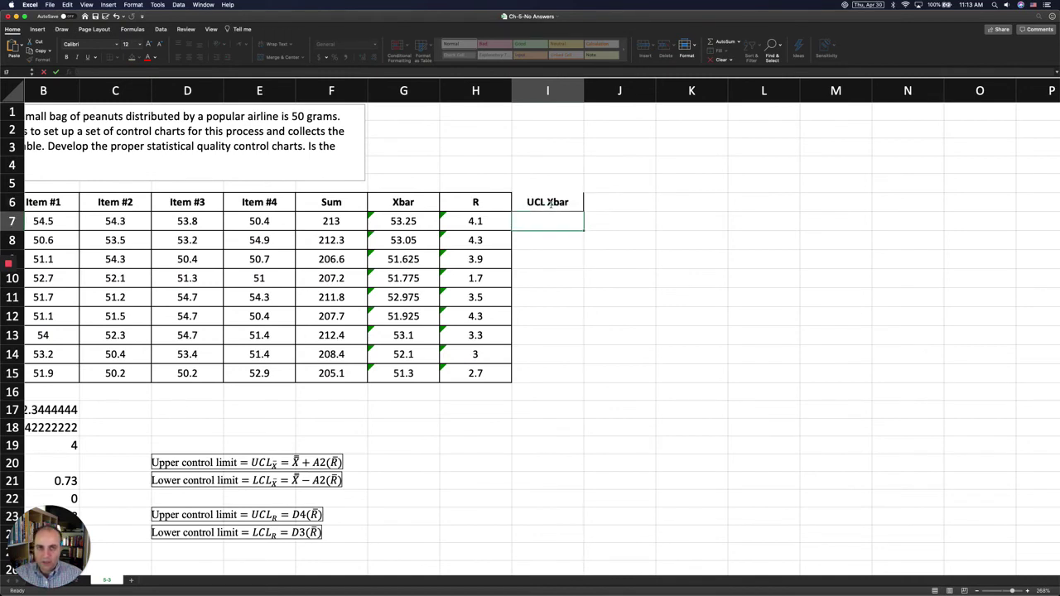
- Add the column headings LCL Xbar in J6 and X 2bar in K6
{"action": "key", "text": "Right"}
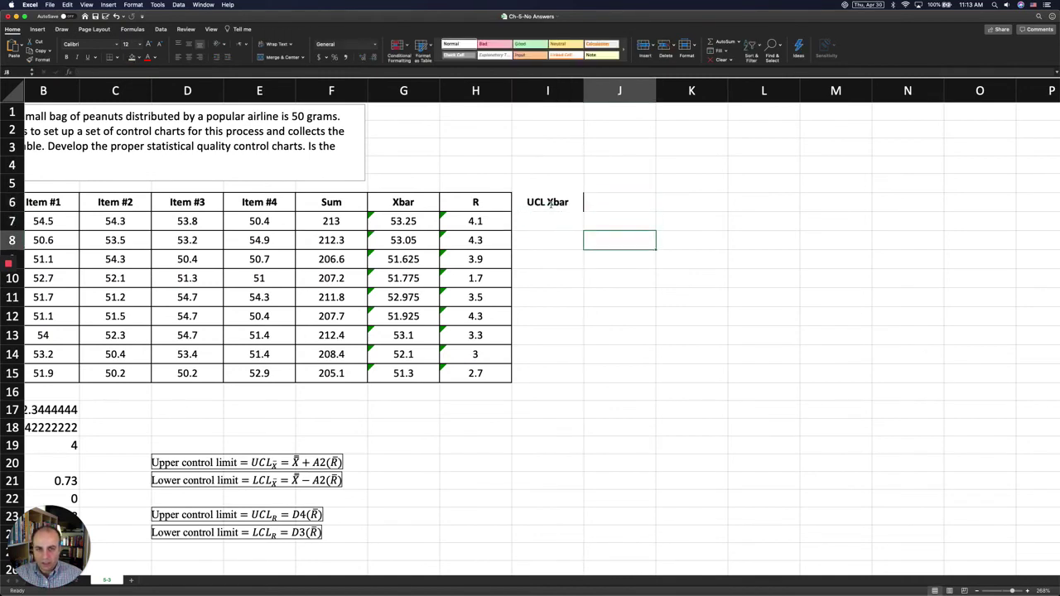
{"action": "key", "text": "Up"}
{"action": "type", "text": "LC"}
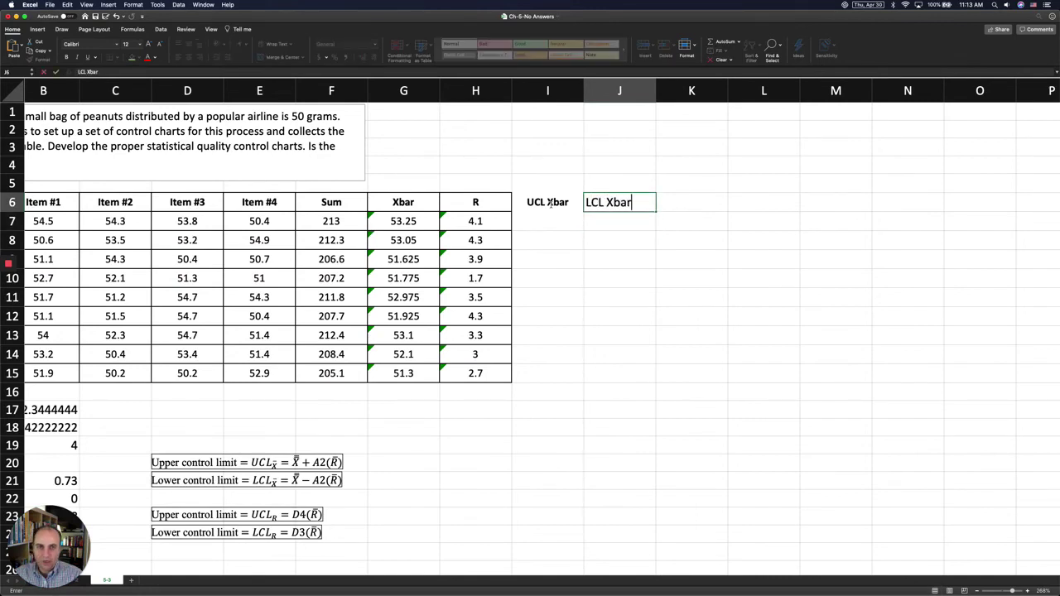
{"action": "type", "text": "L Xbar"}
{"action": "left_click", "coordinate": [674, 203]}
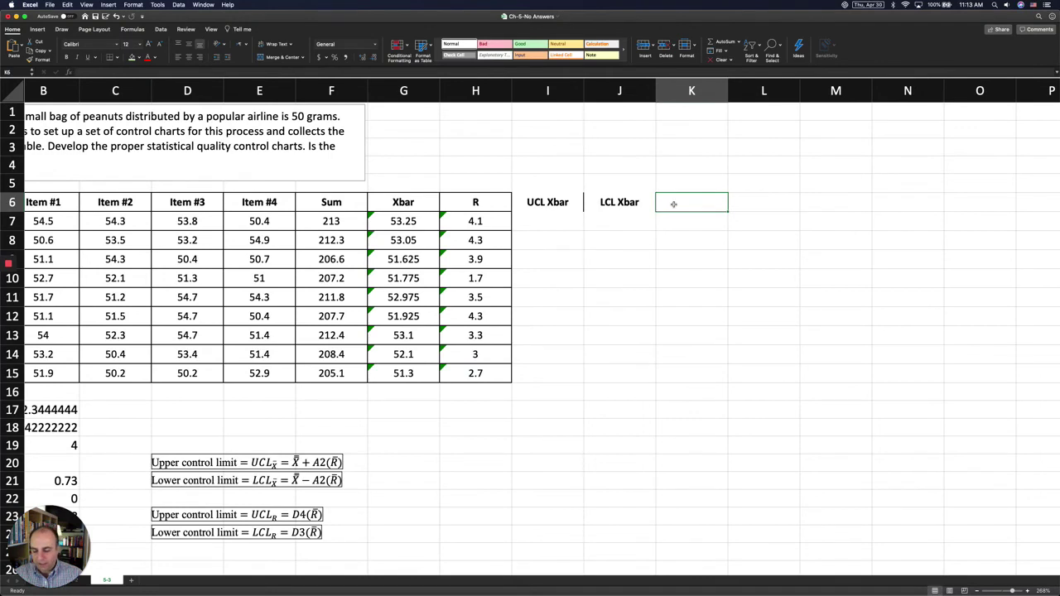
{"action": "type", "text": "X"}
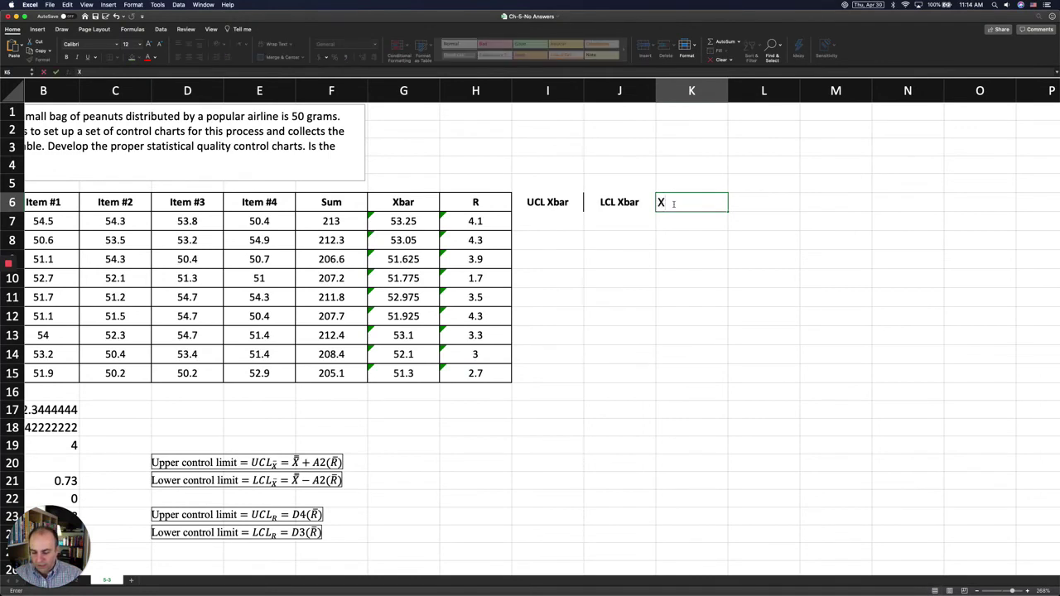
{"action": "type", "text": " 2bar"}
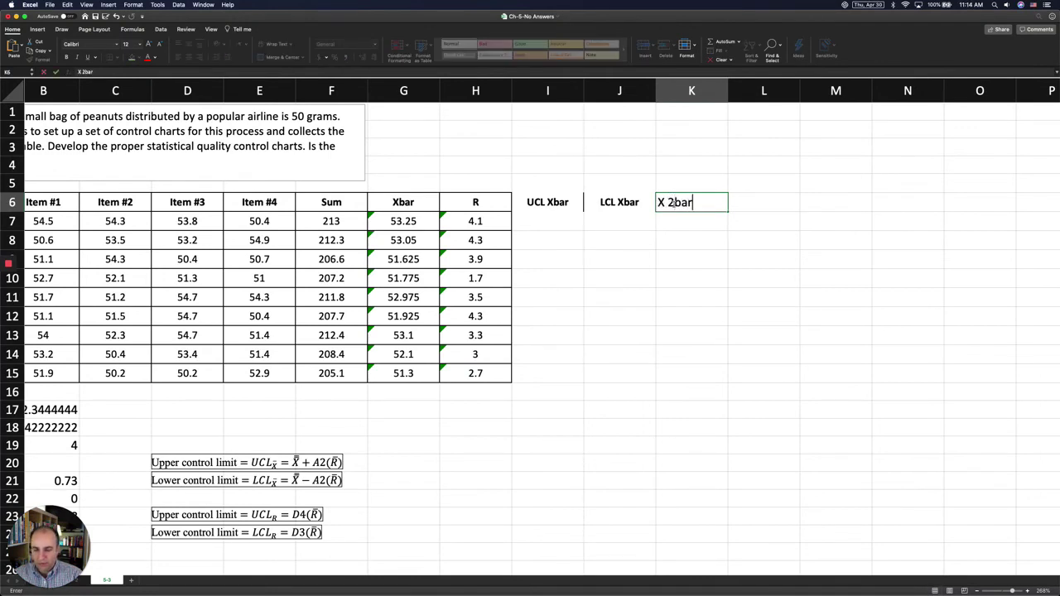
{"action": "key", "text": "Return"}
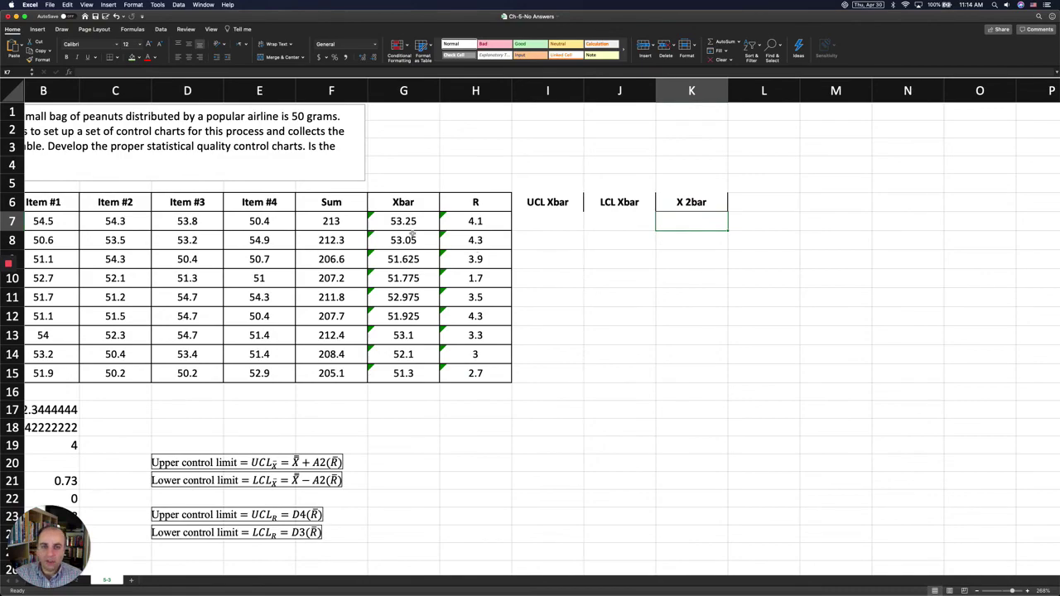
- Copy the UCL Xbar result from B25 and paste it as a value into I7 under the UCL Xbar heading
{"action": "scroll", "coordinate": [471, 279], "scroll_direction": "left", "scroll_amount": 2}
{"action": "scroll", "coordinate": [447, 282], "scroll_direction": "down", "scroll_amount": 8}
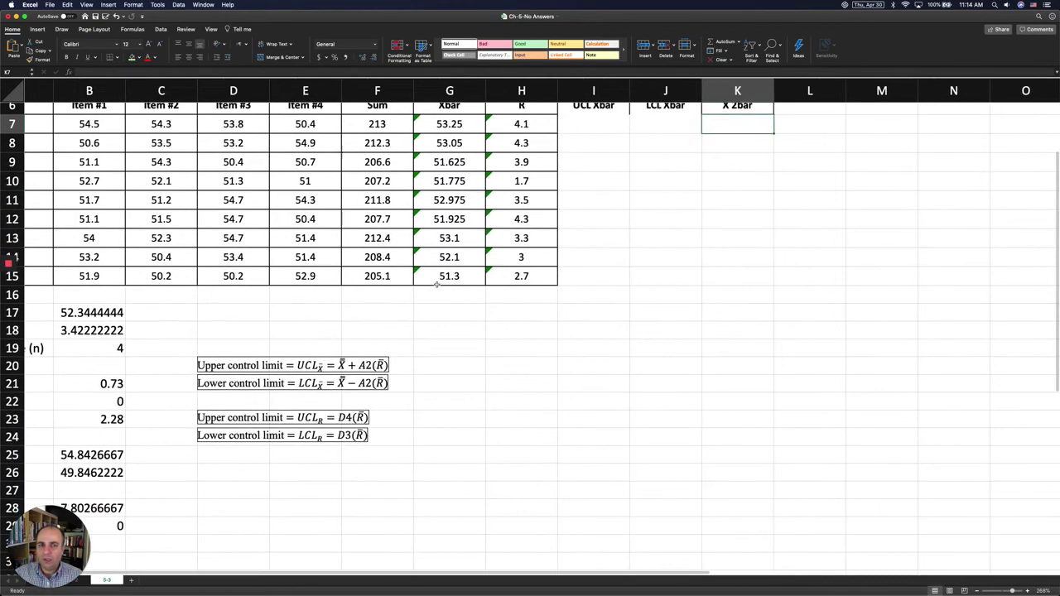
{"action": "scroll", "coordinate": [437, 284], "scroll_direction": "down", "scroll_amount": 1}
{"action": "left_click", "coordinate": [514, 114]}
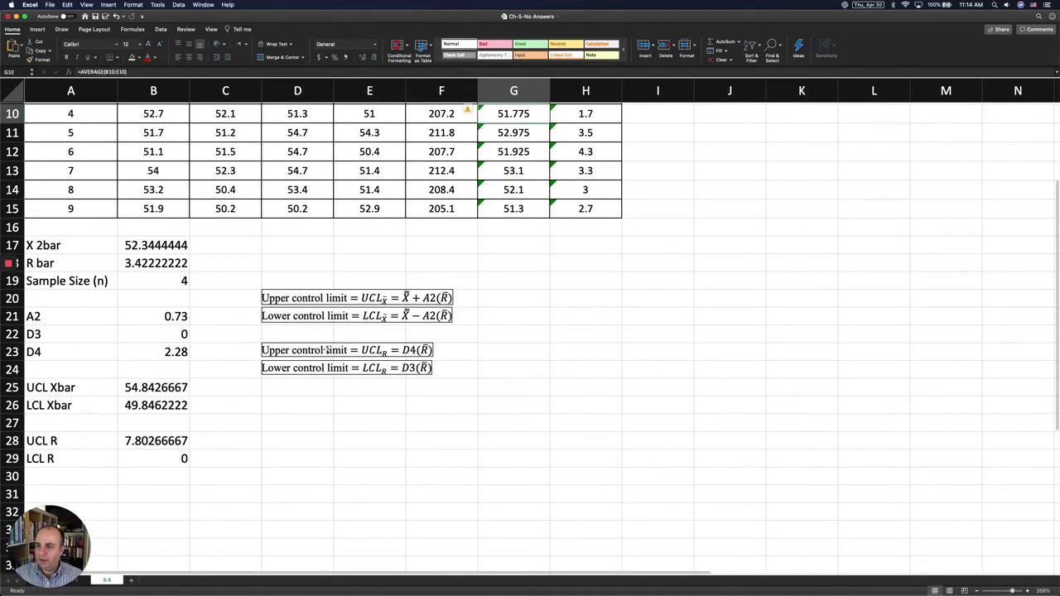
{"action": "left_click", "coordinate": [121, 385]}
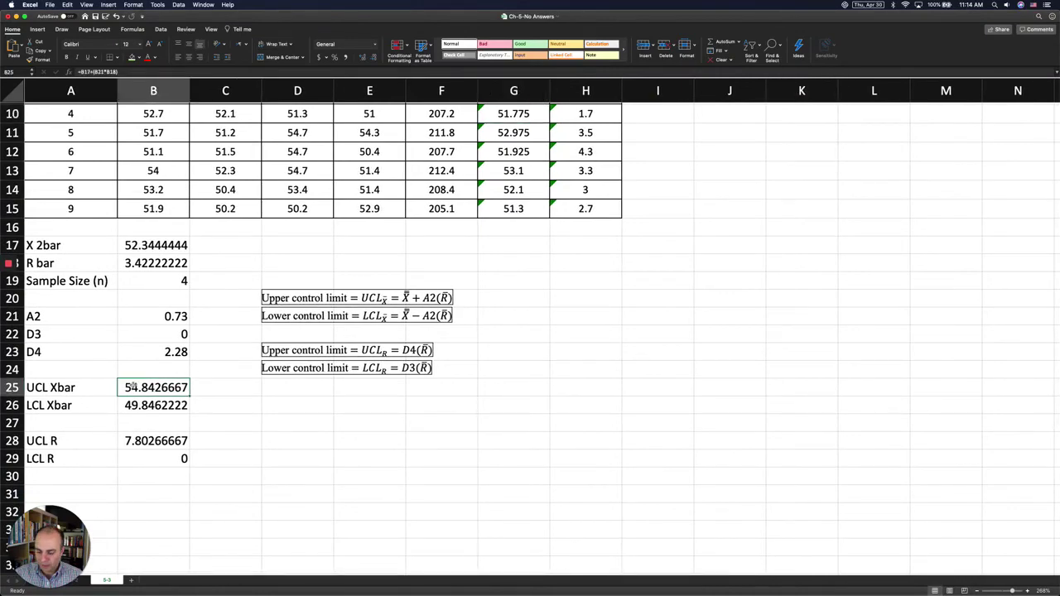
{"action": "key", "text": "super+c"}
{"action": "scroll", "coordinate": [436, 336], "scroll_direction": "up", "scroll_amount": 9}
{"action": "scroll", "coordinate": [595, 248], "scroll_direction": "right", "scroll_amount": 2}
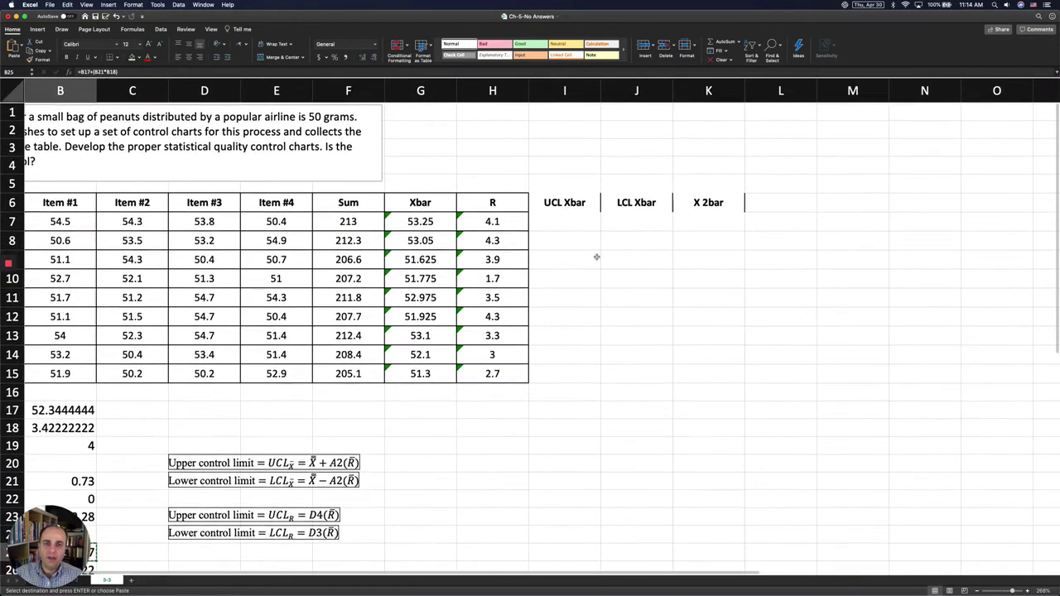
{"action": "right_click", "coordinate": [588, 228]}
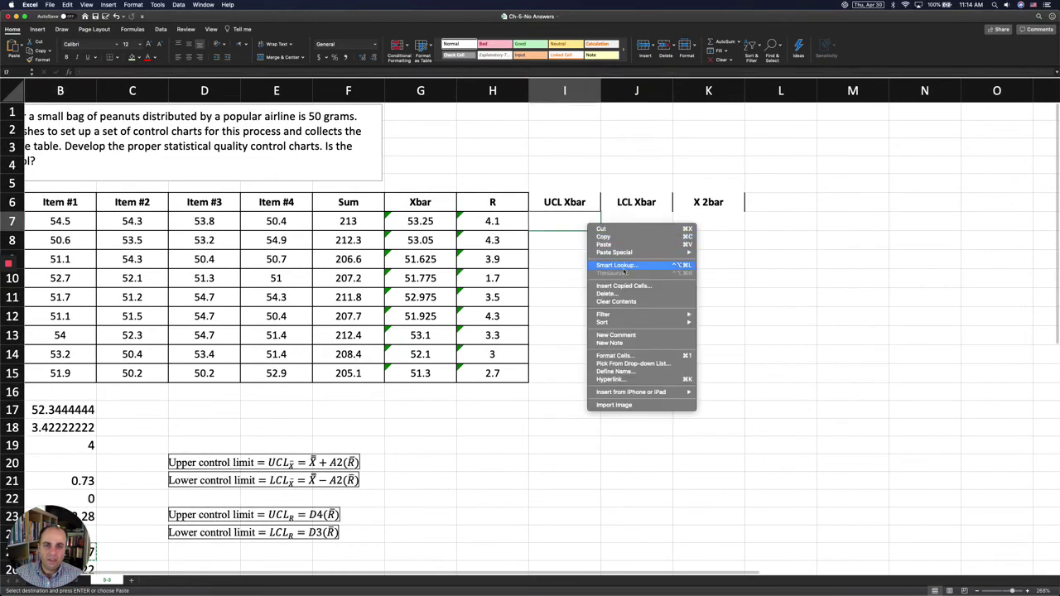
{"action": "mouse_move", "coordinate": [642, 253]}
{"action": "left_click", "coordinate": [753, 266]}
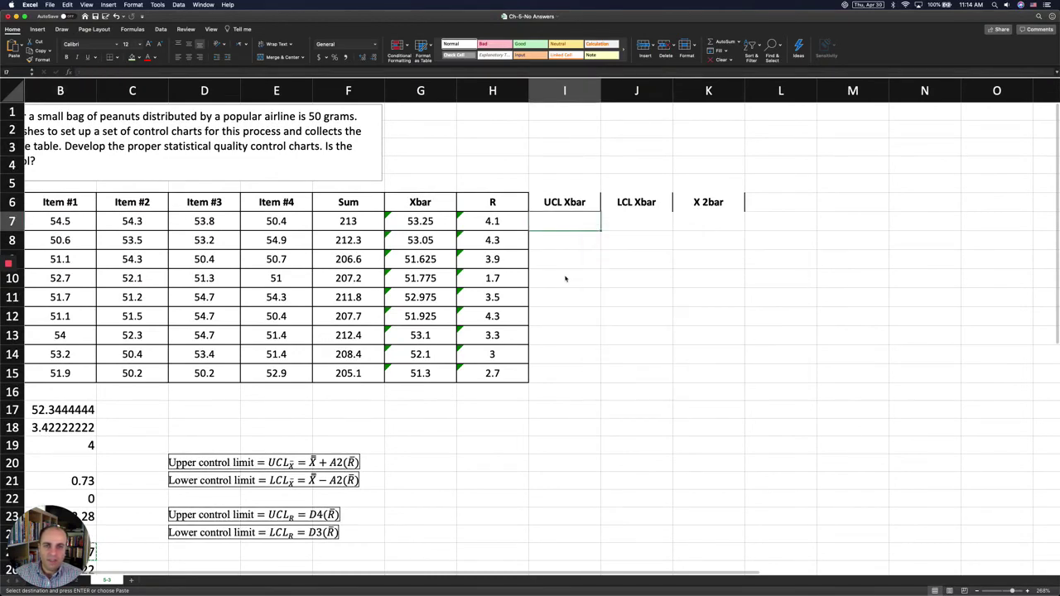
{"action": "left_click", "coordinate": [563, 277]}
- Copy the LCL Xbar result from B26 and paste it as a value into J7 under the LCL Xbar heading
{"action": "scroll", "coordinate": [566, 280], "scroll_direction": "down", "scroll_amount": 2}
{"action": "scroll", "coordinate": [566, 280], "scroll_direction": "left", "scroll_amount": 1}
{"action": "scroll", "coordinate": [566, 280], "scroll_direction": "down", "scroll_amount": 2}
{"action": "scroll", "coordinate": [566, 280], "scroll_direction": "left", "scroll_amount": 1}
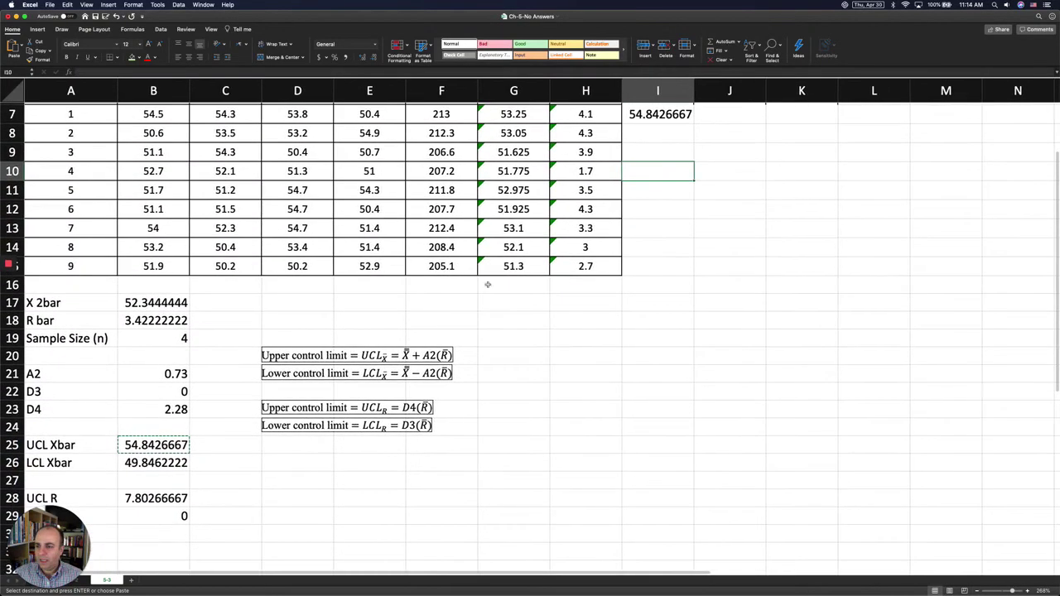
{"action": "left_click", "coordinate": [145, 463]}
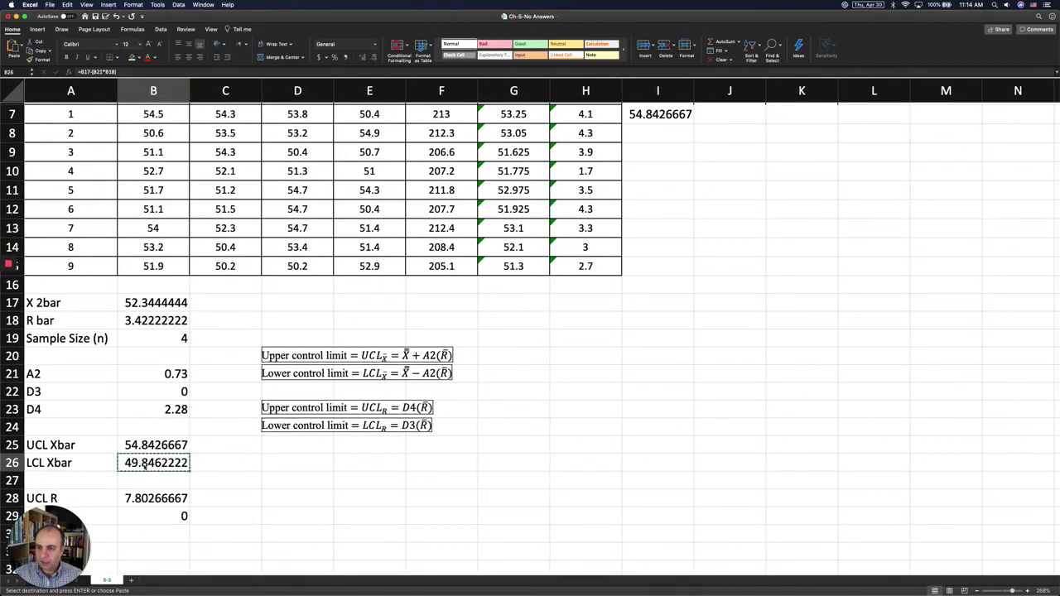
{"action": "scroll", "coordinate": [517, 315], "scroll_direction": "up", "scroll_amount": 3}
{"action": "scroll", "coordinate": [516, 315], "scroll_direction": "right", "scroll_amount": 1}
{"action": "left_click", "coordinate": [673, 196]}
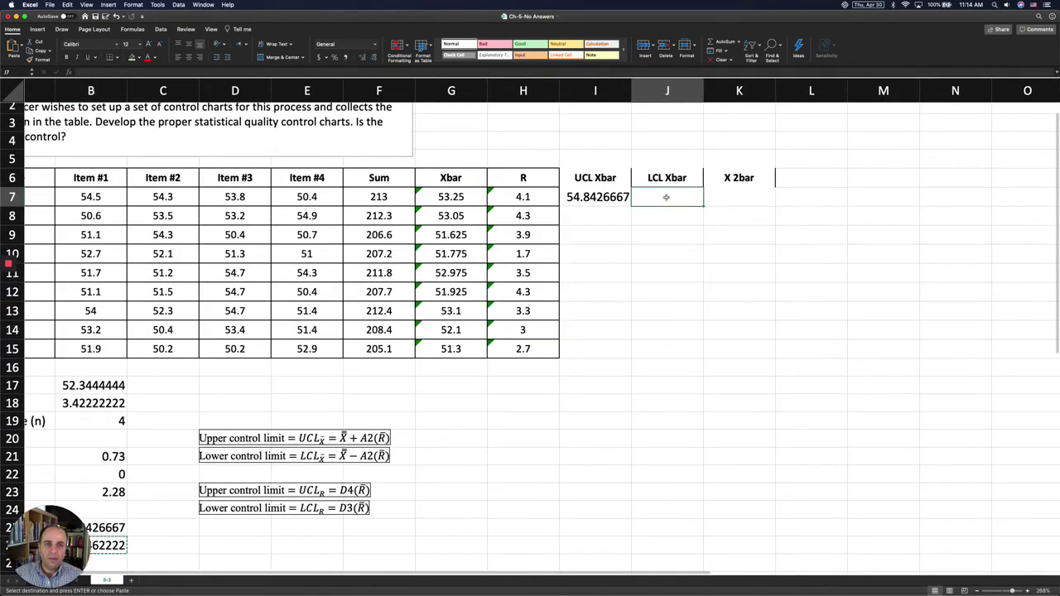
{"action": "right_click", "coordinate": [670, 197]}
{"action": "mouse_move", "coordinate": [710, 227]}
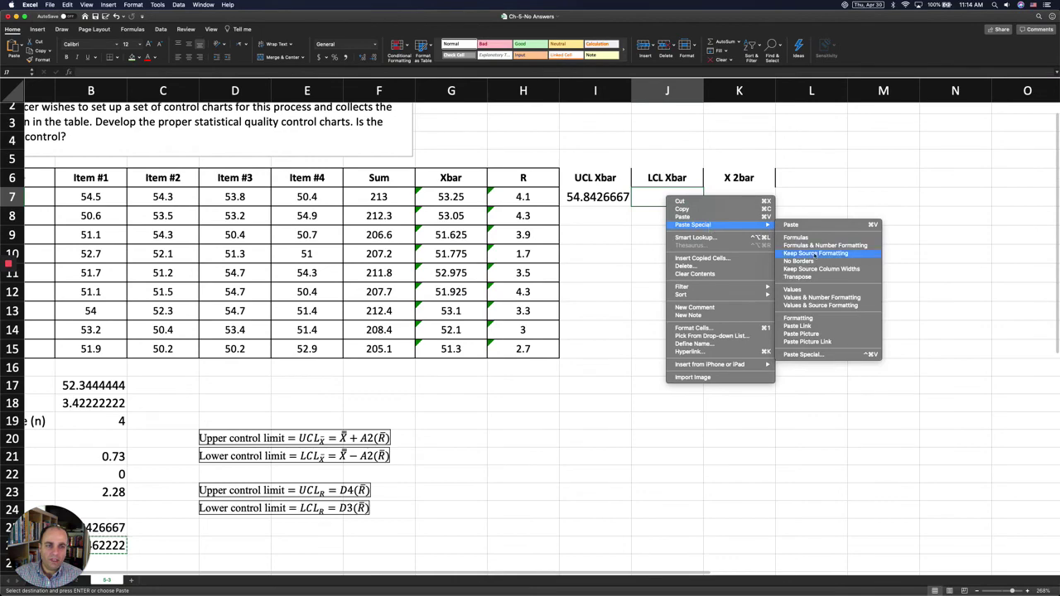
{"action": "left_click", "coordinate": [792, 289]}
- Copy the X 2bar result from B17 and paste it as a value into K7 under the X 2bar heading
{"action": "scroll", "coordinate": [603, 276], "scroll_direction": "down", "scroll_amount": 1}
{"action": "scroll", "coordinate": [603, 276], "scroll_direction": "left", "scroll_amount": 1}
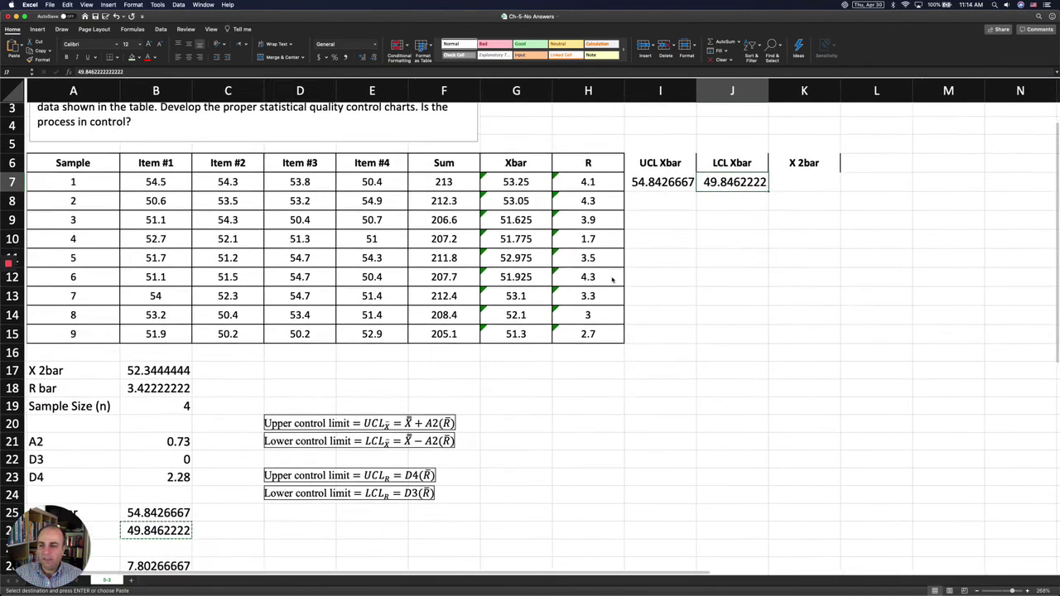
{"action": "scroll", "coordinate": [612, 280], "scroll_direction": "down", "scroll_amount": 1}
{"action": "left_click", "coordinate": [138, 328]}
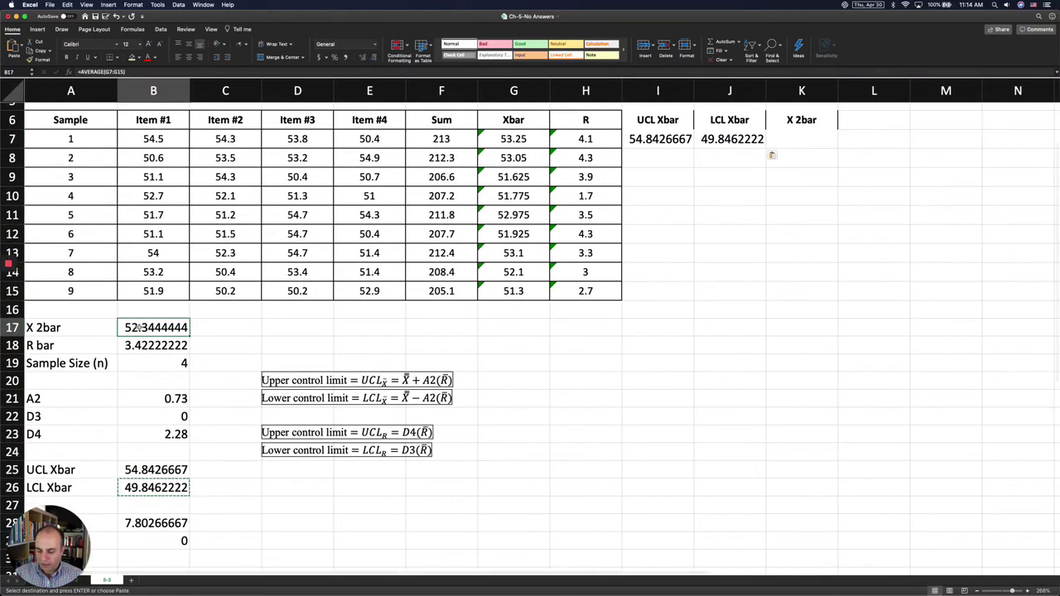
{"action": "scroll", "coordinate": [530, 256], "scroll_direction": "up", "scroll_amount": 3}
{"action": "scroll", "coordinate": [530, 256], "scroll_direction": "right", "scroll_amount": 1}
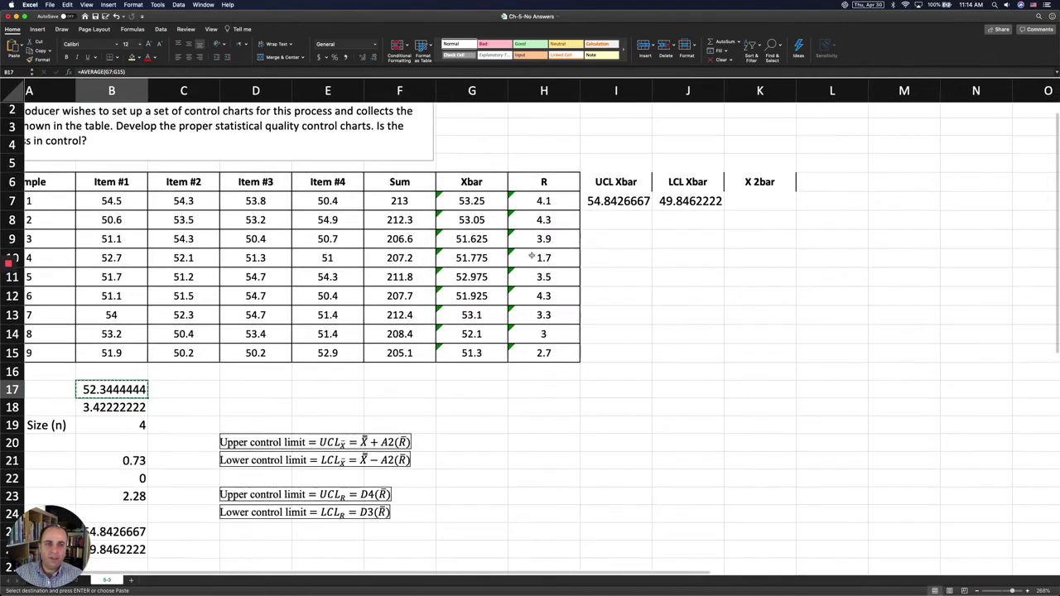
{"action": "left_click", "coordinate": [755, 198]}
{"action": "right_click", "coordinate": [756, 199]}
{"action": "mouse_move", "coordinate": [816, 226]}
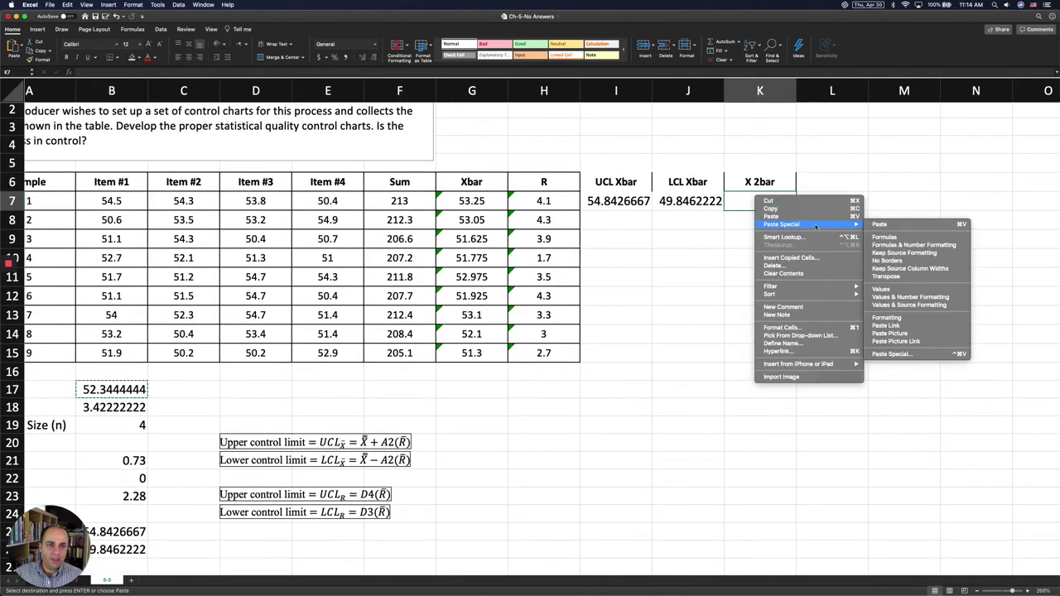
{"action": "left_click", "coordinate": [882, 289]}
{"action": "left_click", "coordinate": [731, 263]}
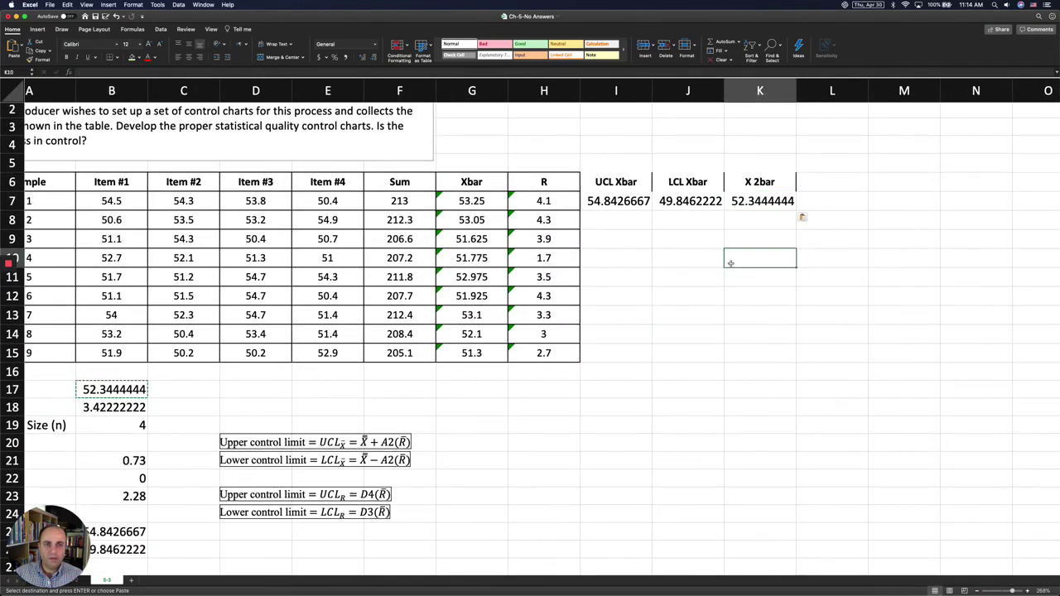
- Fill the constants in I7:K7 down through row 15 and apply the R column's formatting to I6:K15
{"action": "left_click_drag", "start_coordinate": [646, 204], "coordinate": [764, 363]}
{"action": "left_click", "coordinate": [675, 373]}
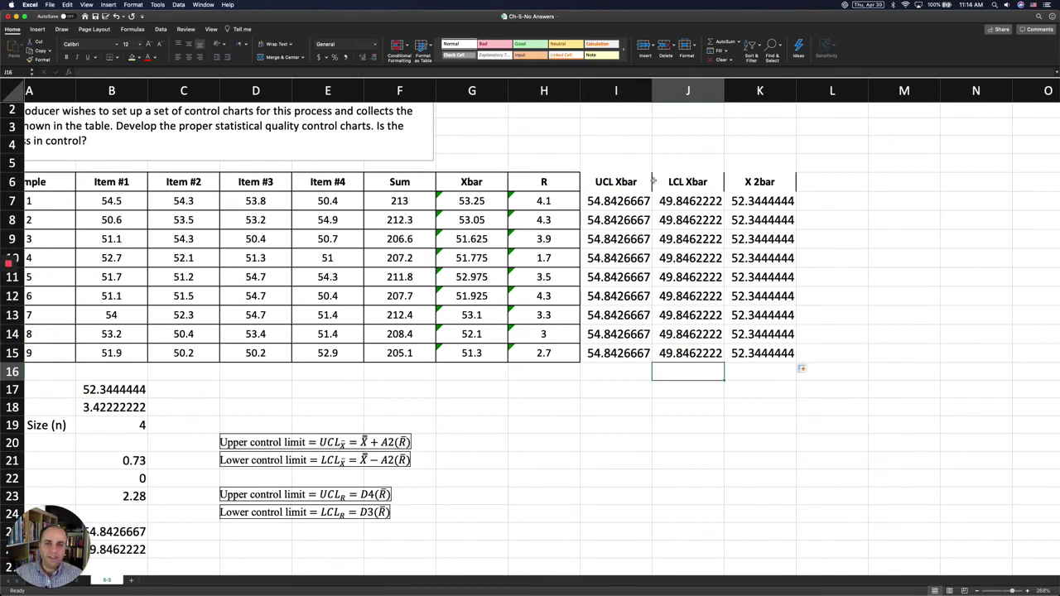
{"action": "left_click", "coordinate": [572, 178]}
{"action": "left_click_drag", "start_coordinate": [560, 179], "coordinate": [548, 349]}
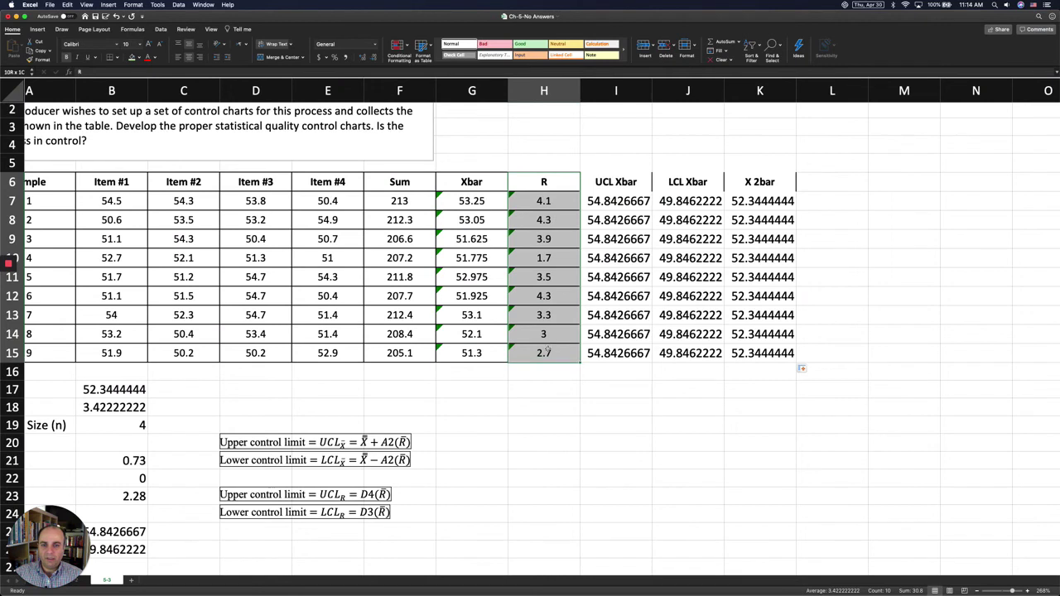
{"action": "left_click", "coordinate": [37, 59]}
{"action": "mouse_move", "coordinate": [616, 182]}
{"action": "left_mouse_down"}
{"action": "mouse_move", "coordinate": [727, 255]}
{"action": "mouse_move", "coordinate": [714, 303]}
{"action": "mouse_move", "coordinate": [744, 346]}
{"action": "mouse_move", "coordinate": [671, 362]}
{"action": "left_mouse_up"}
{"action": "left_click", "coordinate": [620, 372]}
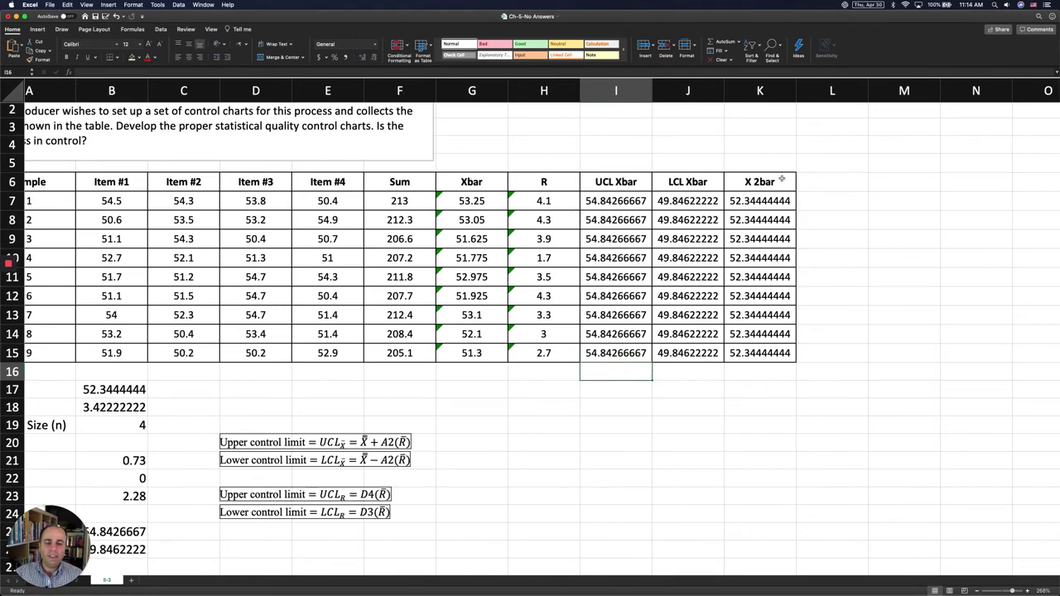
- Add the column heading UCL R in L6, next to the X 2bar column
{"action": "scroll", "coordinate": [781, 179], "scroll_direction": "right", "scroll_amount": 4}
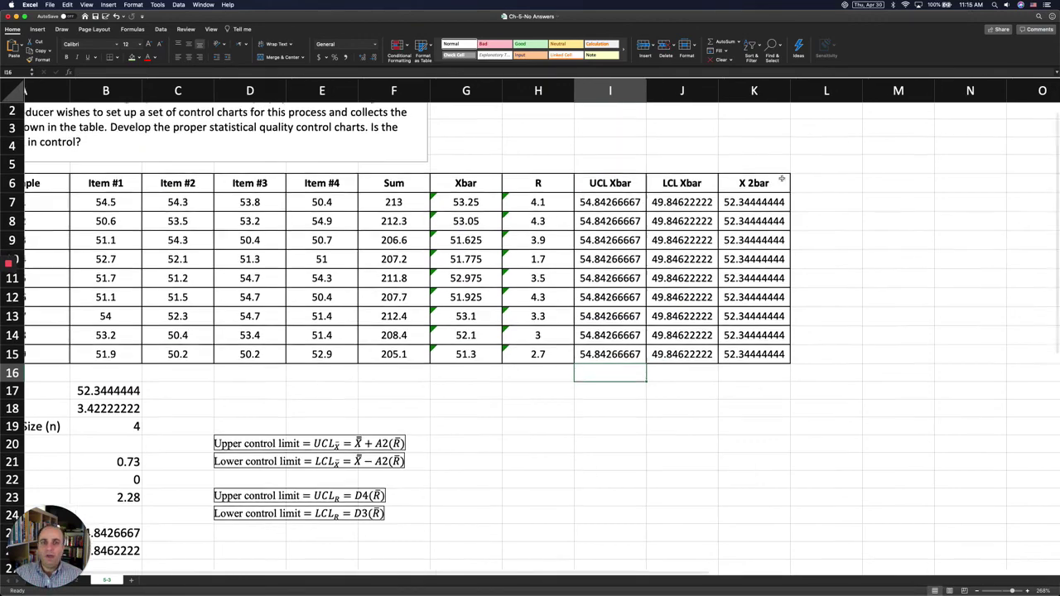
{"action": "scroll", "coordinate": [781, 179], "scroll_direction": "up", "scroll_amount": 1}
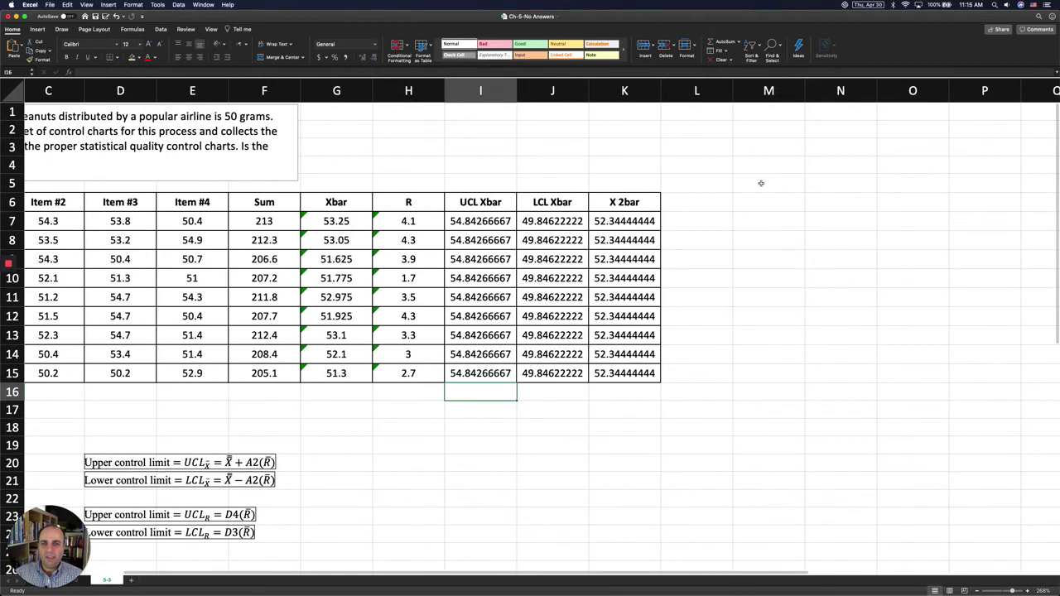
{"action": "left_click", "coordinate": [690, 203]}
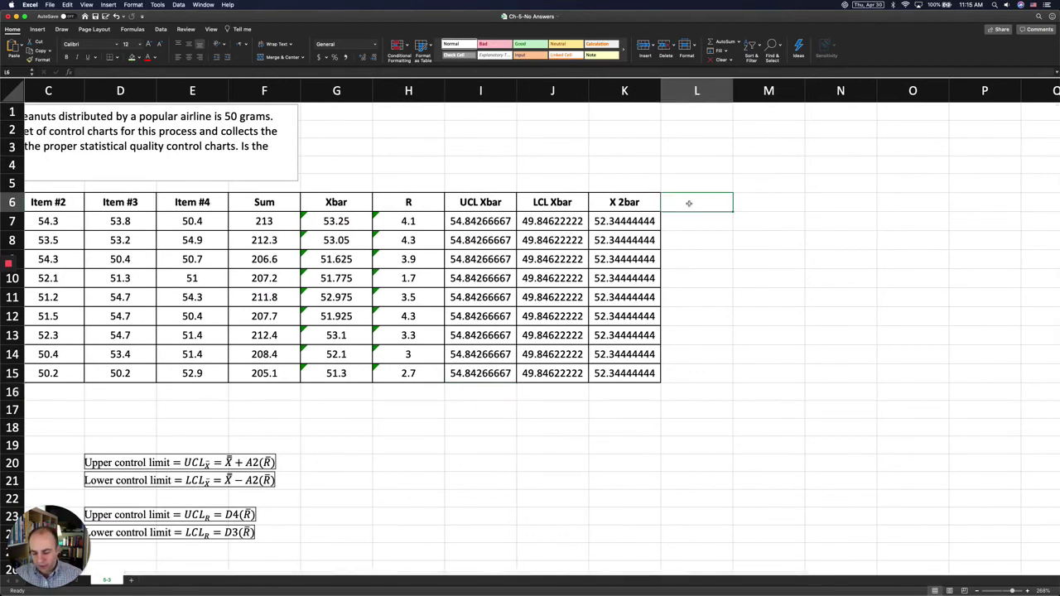
{"action": "type", "text": "Ucl R"}
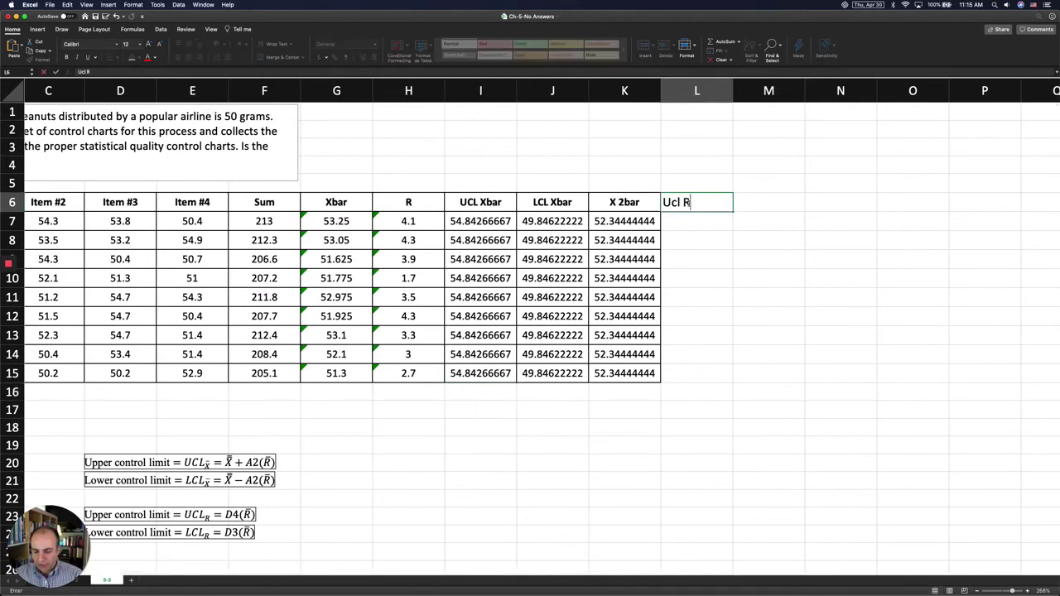
{"action": "key", "text": "Tab"}
{"action": "left_click", "coordinate": [688, 202]}
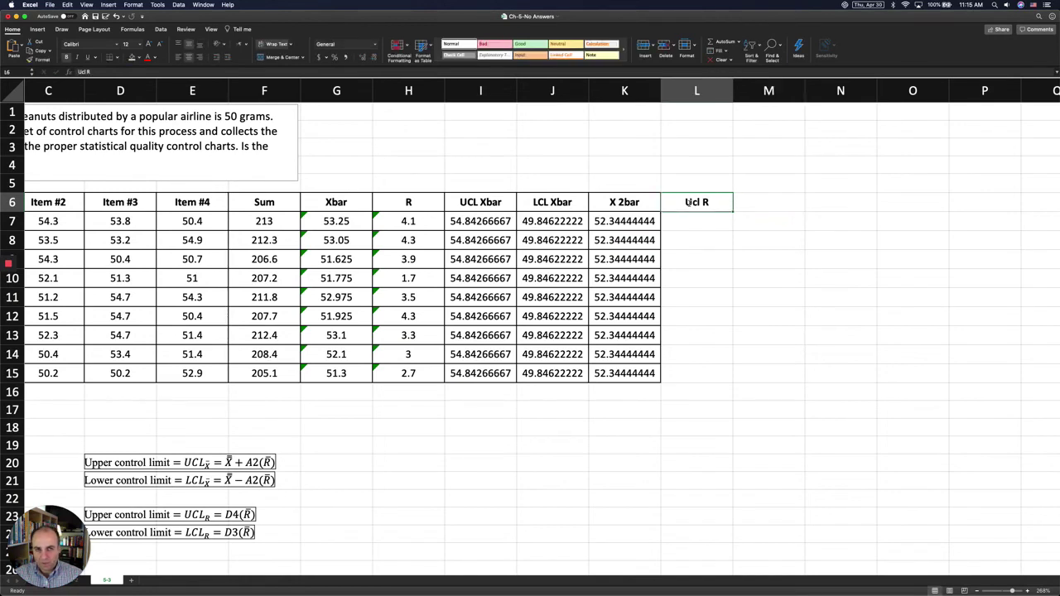
{"action": "type", "text": "UCL R"}
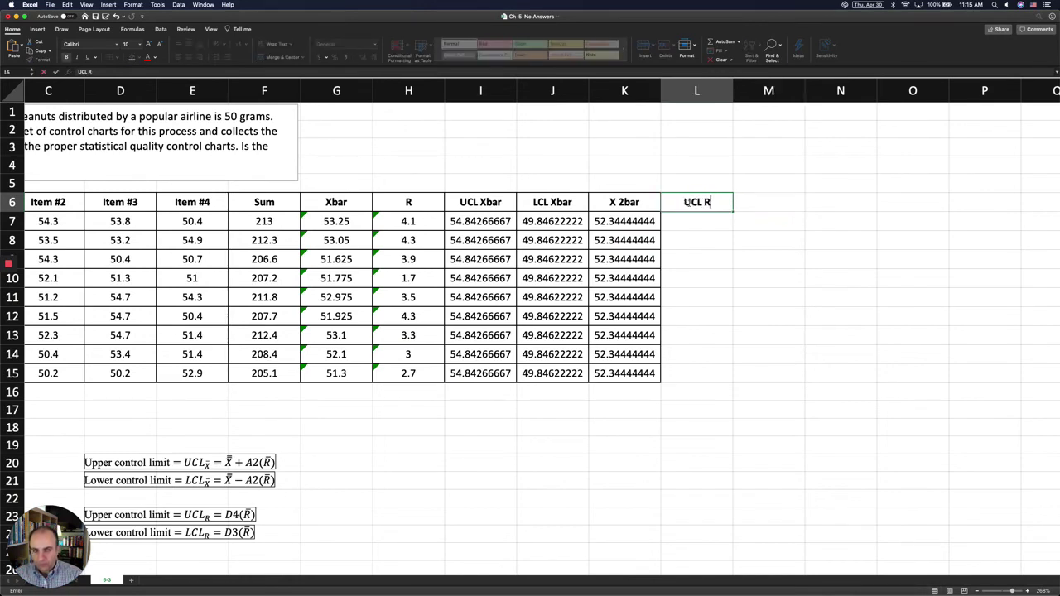
{"action": "key", "text": "Return"}
- Add the column headings LCL R in M6 and R bar in N6
{"action": "left_click", "coordinate": [754, 202]}
{"action": "type", "text": "L"}
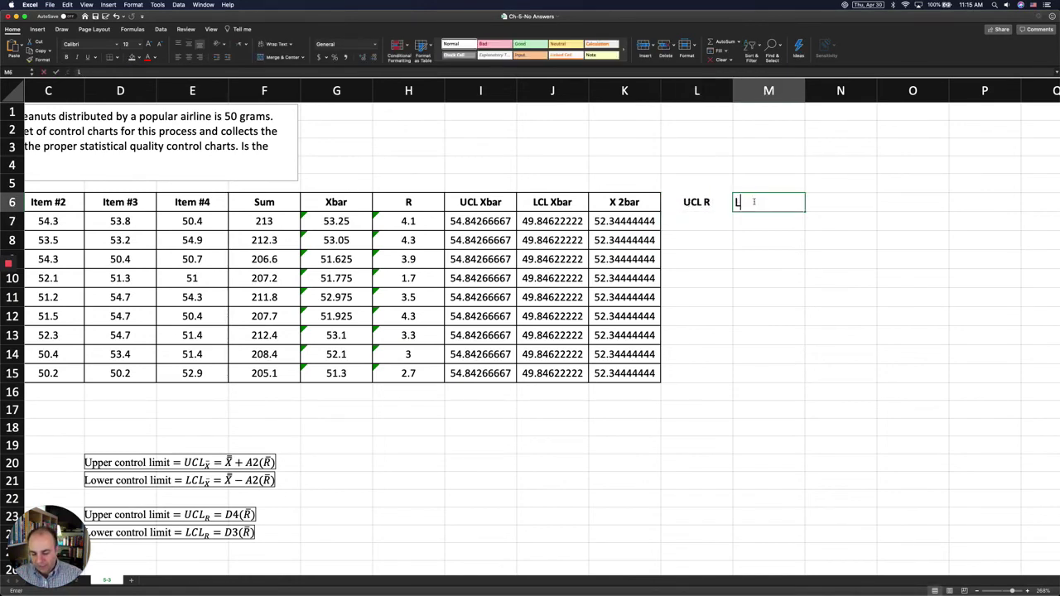
{"action": "type", "text": "CL R"}
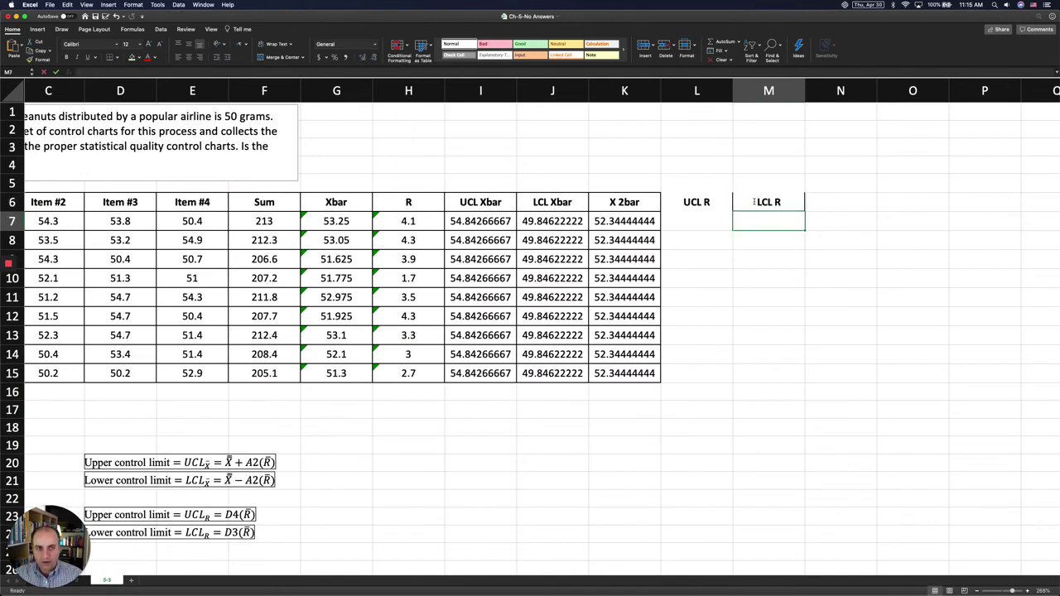
{"action": "left_click", "coordinate": [833, 199]}
{"action": "type", "text": "R"}
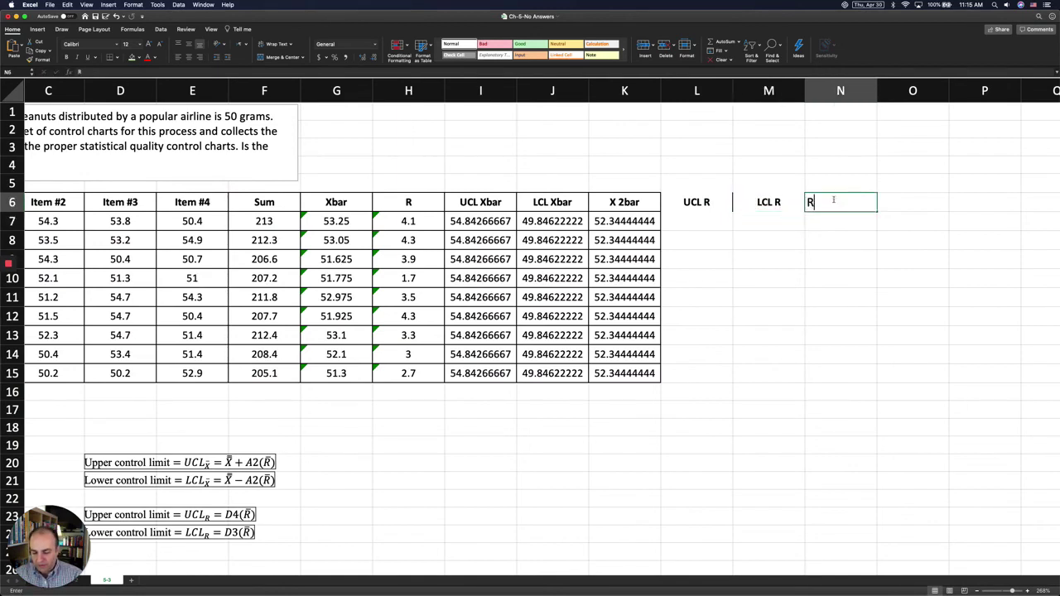
{"action": "type", "text": " bar"}
{"action": "key", "text": "Return"}
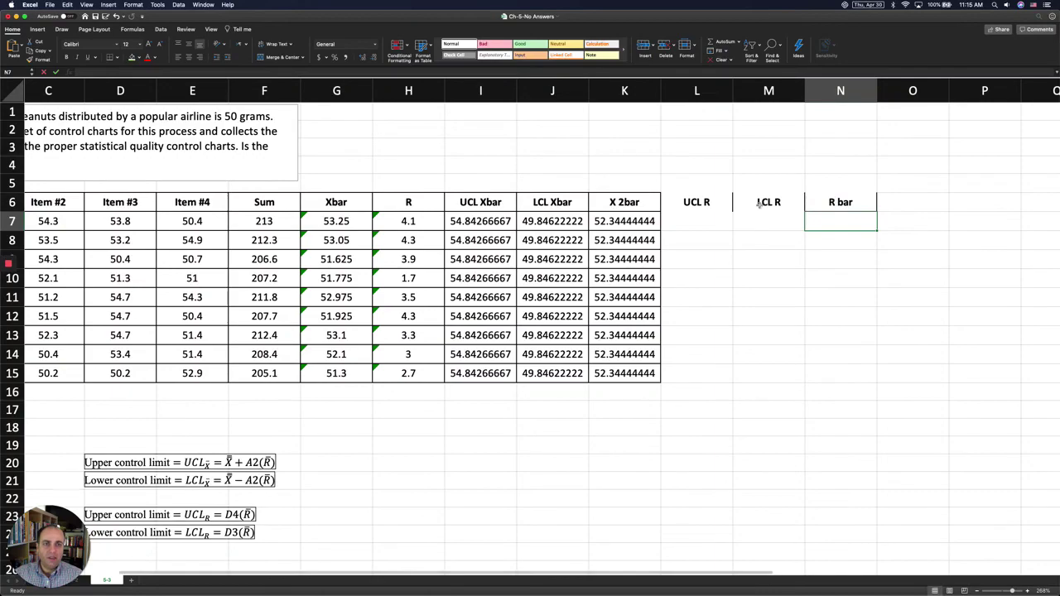
- Copy the UCL R result from B28 and paste it as a value into L7 under the UCL R heading
{"action": "scroll", "coordinate": [671, 207], "scroll_direction": "down", "scroll_amount": 10}
{"action": "scroll", "coordinate": [671, 207], "scroll_direction": "left", "scroll_amount": 3}
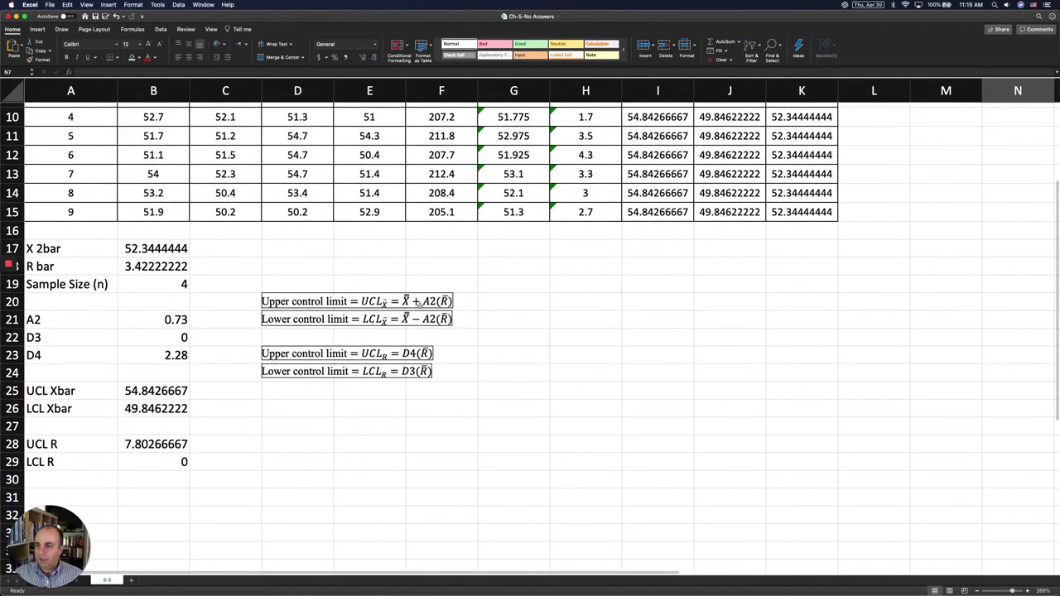
{"action": "left_click", "coordinate": [136, 445]}
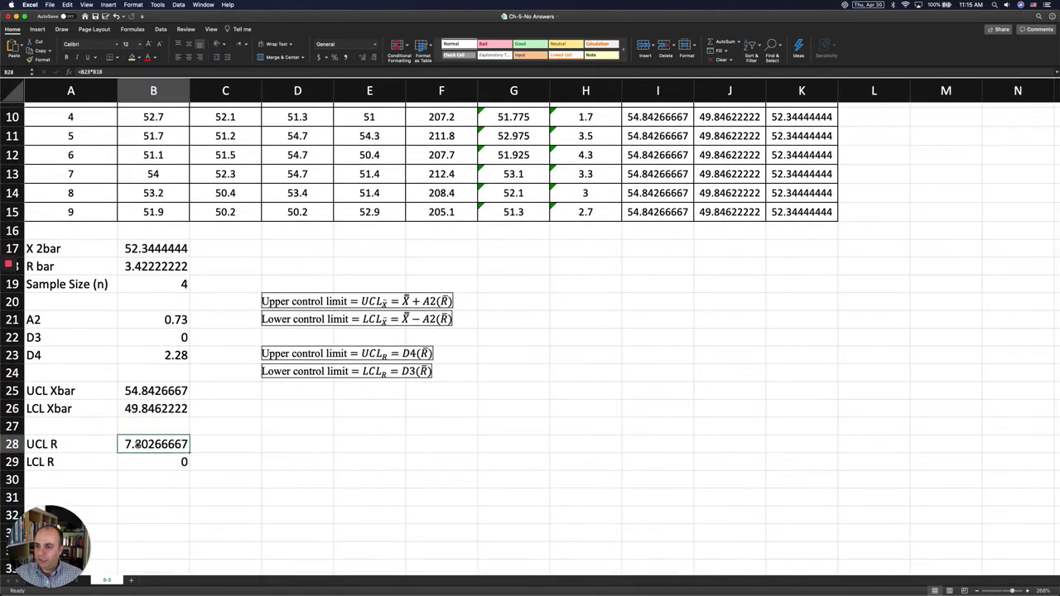
{"action": "right_click", "coordinate": [137, 445]}
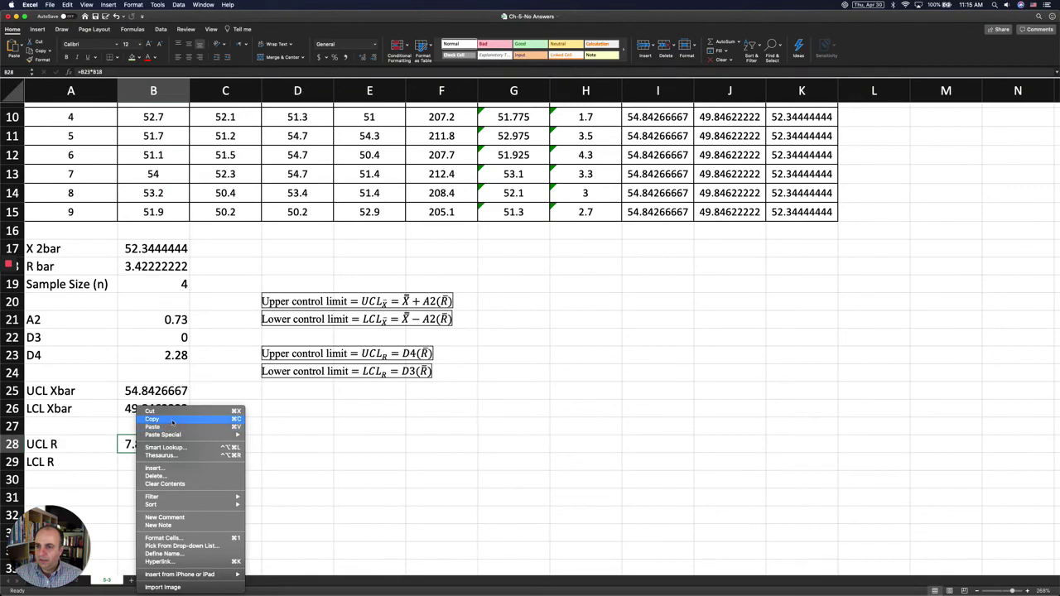
{"action": "left_click", "coordinate": [152, 419]}
{"action": "scroll", "coordinate": [457, 298], "scroll_direction": "up", "scroll_amount": 5}
{"action": "scroll", "coordinate": [457, 299], "scroll_direction": "right", "scroll_amount": 1}
{"action": "scroll", "coordinate": [457, 296], "scroll_direction": "up", "scroll_amount": 4}
{"action": "scroll", "coordinate": [457, 297], "scroll_direction": "right", "scroll_amount": 1}
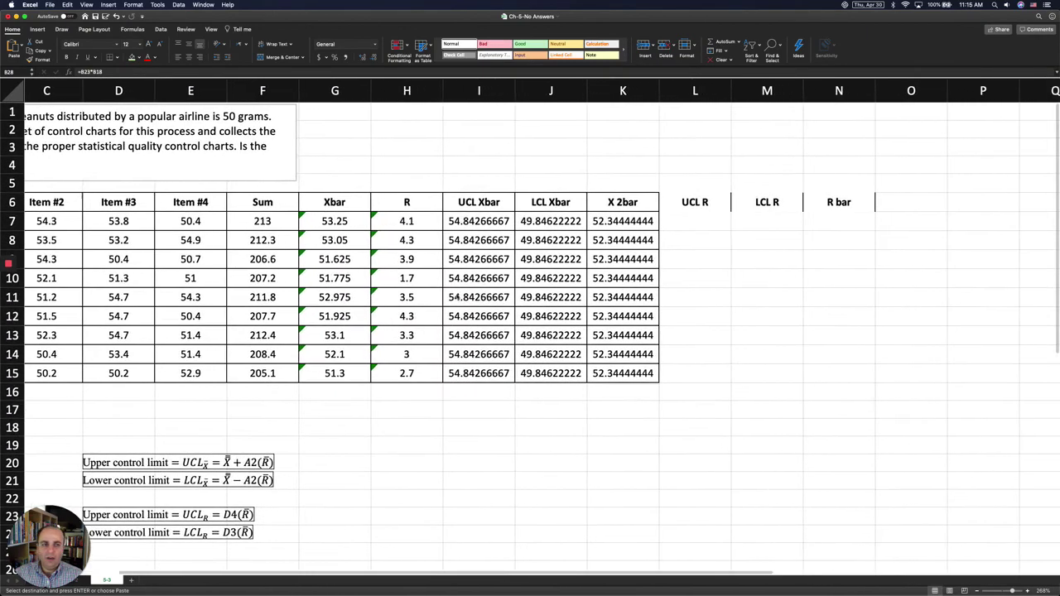
{"action": "left_click", "coordinate": [703, 222]}
{"action": "right_click", "coordinate": [703, 222]}
{"action": "mouse_move", "coordinate": [746, 248]}
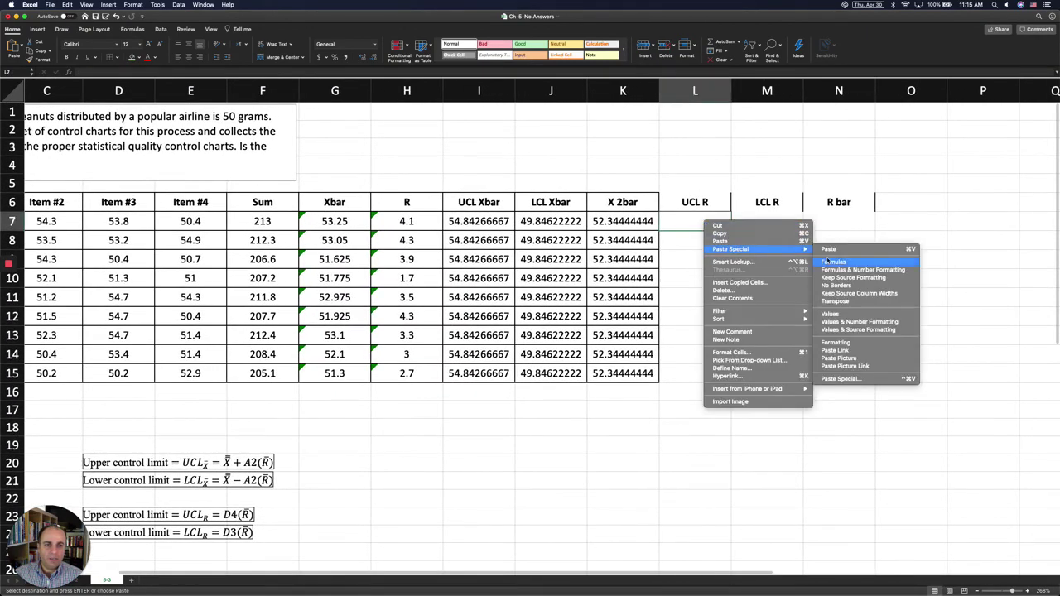
{"action": "left_click", "coordinate": [830, 314]}
- Enter 0 in M7 under the LCL R heading
{"action": "left_click", "coordinate": [768, 221]}
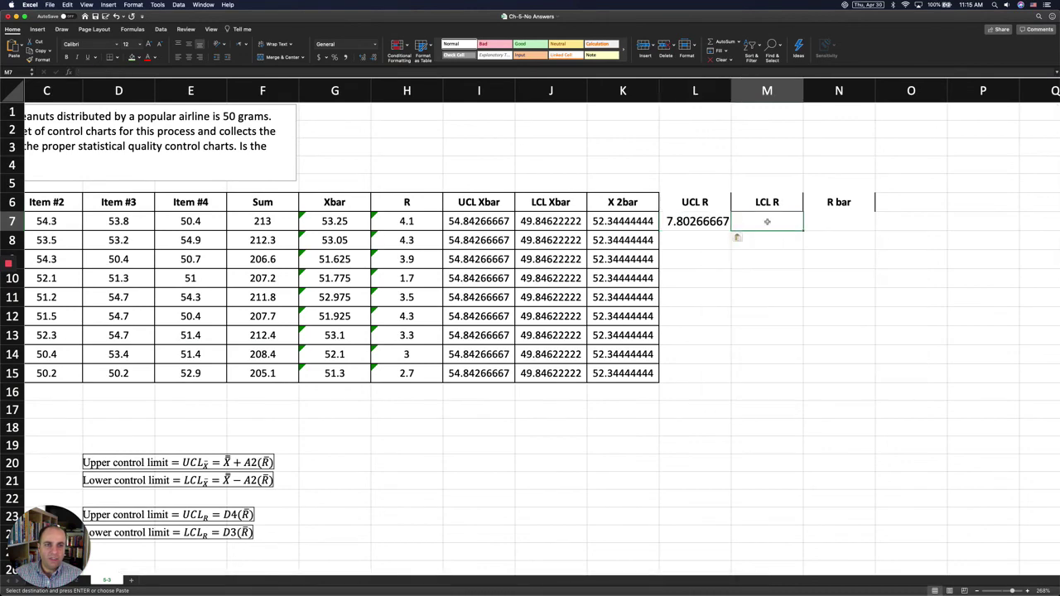
{"action": "type", "text": "o"}
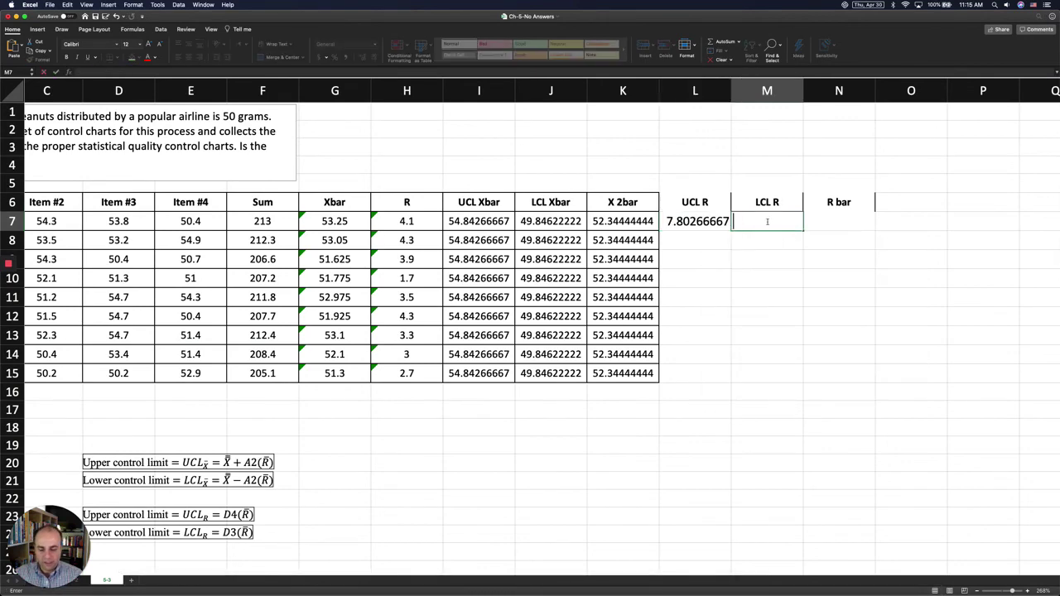
{"action": "type", "text": "0"}
{"action": "key", "text": "Return"}
- Copy the R bar result from B18 and paste it as a value into N7 under the R bar heading
{"action": "scroll", "coordinate": [700, 262], "scroll_direction": "left", "scroll_amount": 5}
{"action": "scroll", "coordinate": [700, 262], "scroll_direction": "down", "scroll_amount": 2}
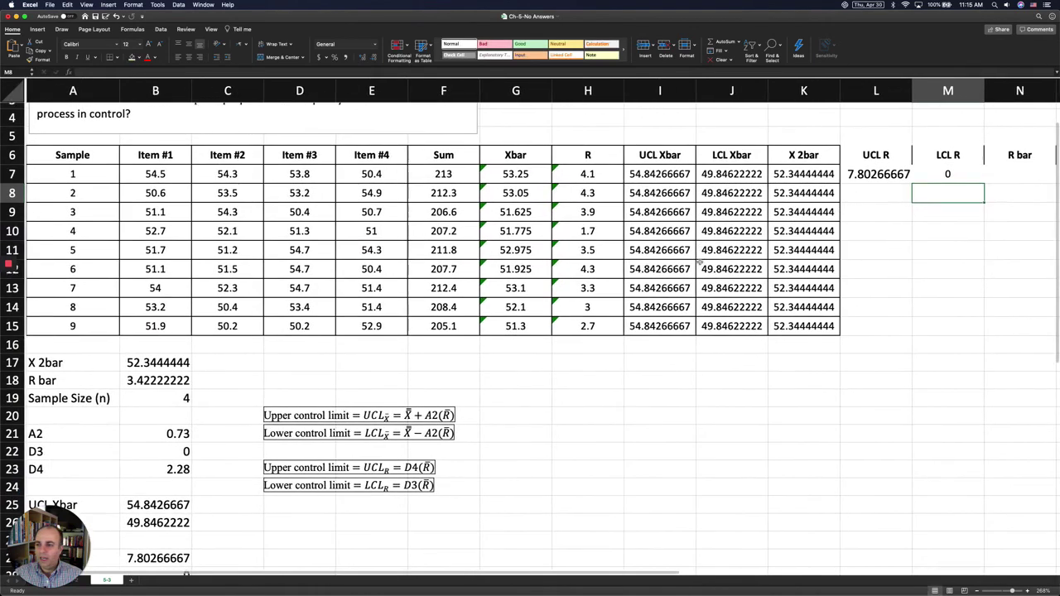
{"action": "left_click", "coordinate": [154, 379]}
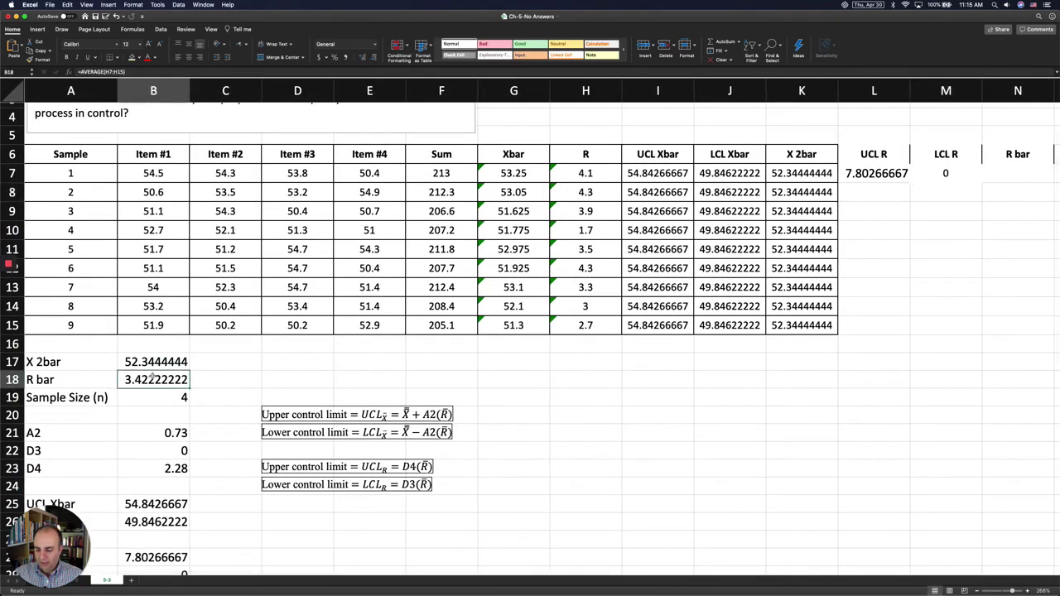
{"action": "key", "text": "cmd+c"}
{"action": "scroll", "coordinate": [498, 340], "scroll_direction": "up", "scroll_amount": 3}
{"action": "scroll", "coordinate": [498, 340], "scroll_direction": "right", "scroll_amount": 5}
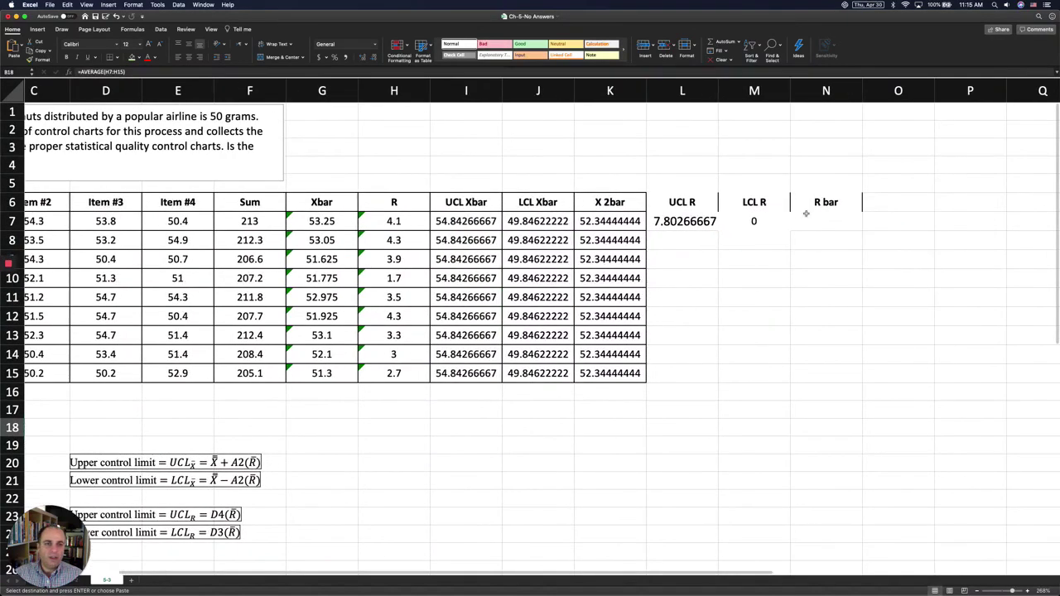
{"action": "right_click", "coordinate": [808, 219]}
{"action": "mouse_move", "coordinate": [870, 246]}
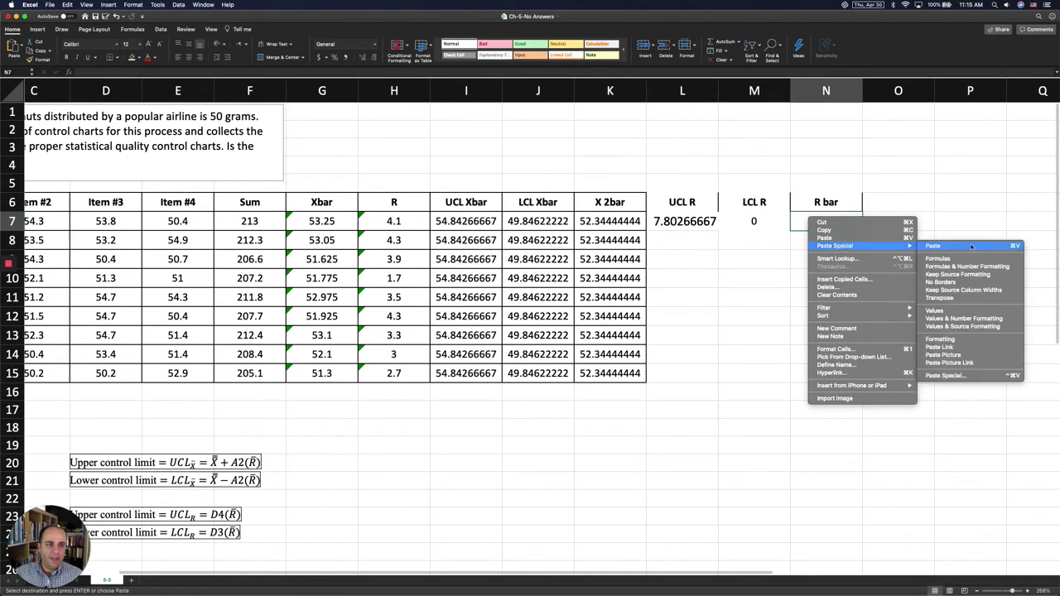
{"action": "key", "text": "super+v"}
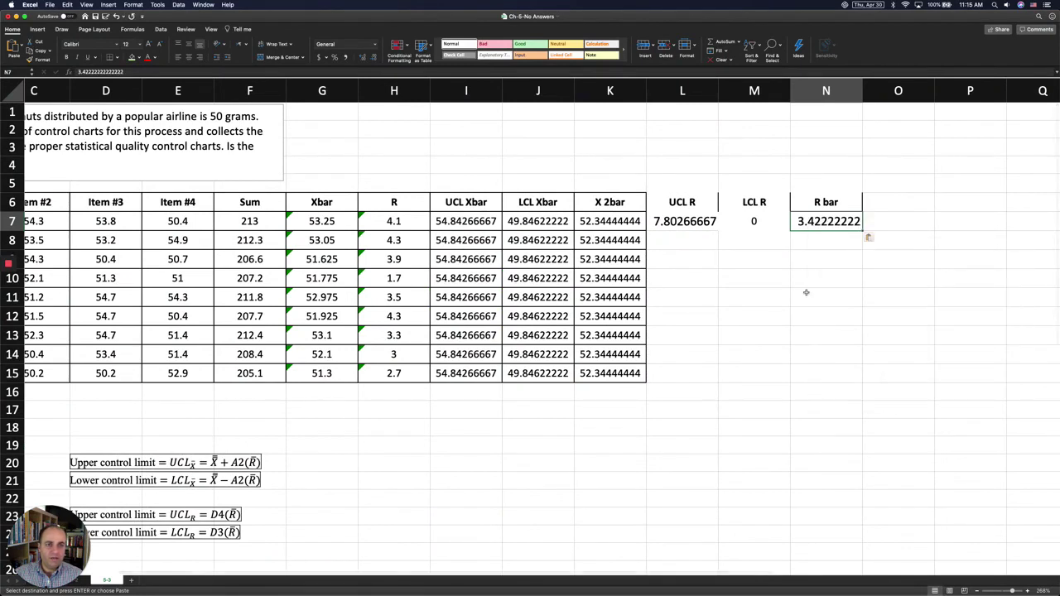
- Fill L7:N7 down through row 15 and apply the X 2bar column's formatting to L6:N15
{"action": "left_click", "coordinate": [818, 297]}
{"action": "left_click_drag", "start_coordinate": [683, 221], "coordinate": [835, 378]}
{"action": "left_click", "coordinate": [754, 335]}
{"action": "left_click_drag", "start_coordinate": [607, 202], "coordinate": [609, 372]}
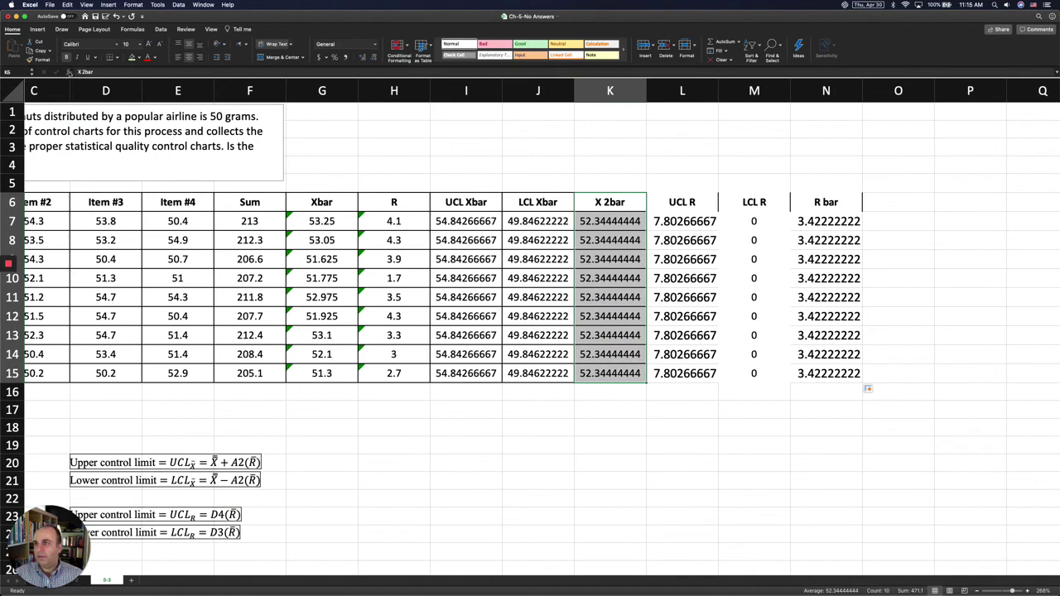
{"action": "left_click", "coordinate": [37, 59]}
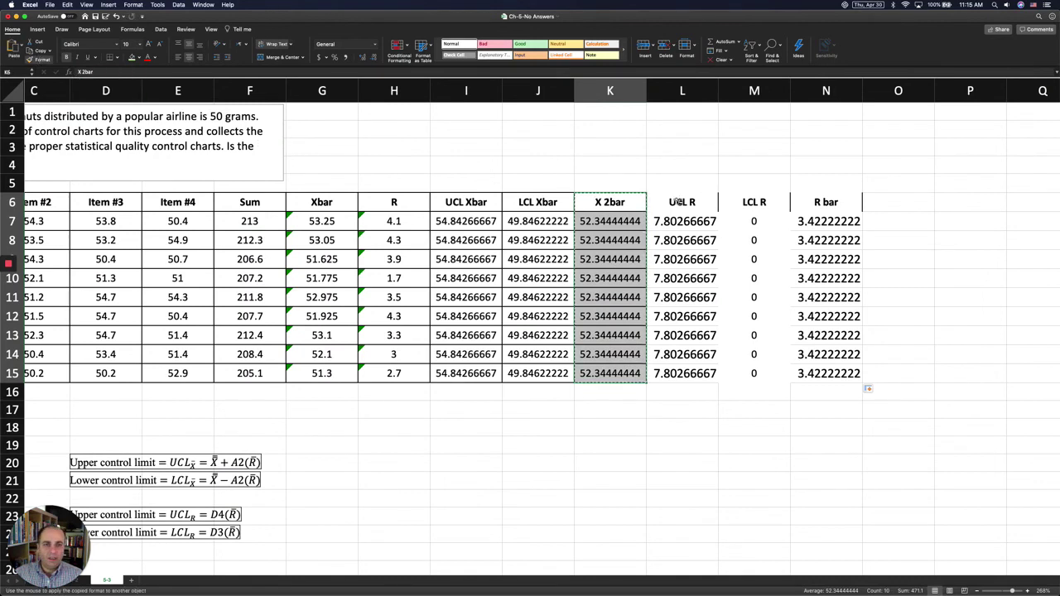
{"action": "mouse_move", "coordinate": [677, 202]}
{"action": "left_mouse_down"}
{"action": "mouse_move", "coordinate": [829, 358]}
{"action": "mouse_move", "coordinate": [824, 375]}
{"action": "left_mouse_up"}
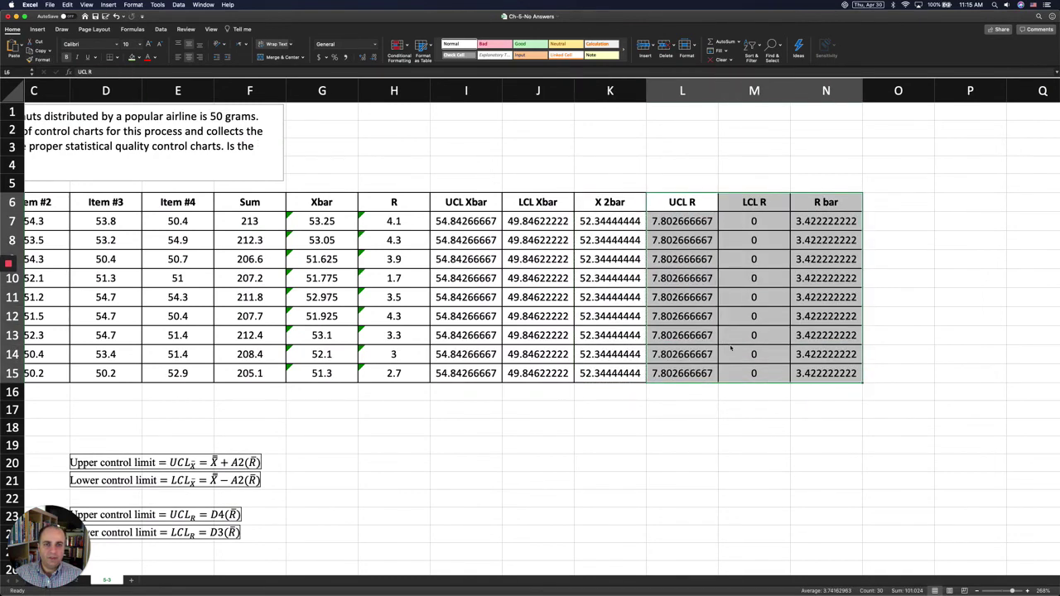
{"action": "left_click", "coordinate": [731, 352]}
- Shade the headings from Xbar to R bar in G6:N6 light green
{"action": "left_click_drag", "start_coordinate": [342, 201], "coordinate": [826, 202]}
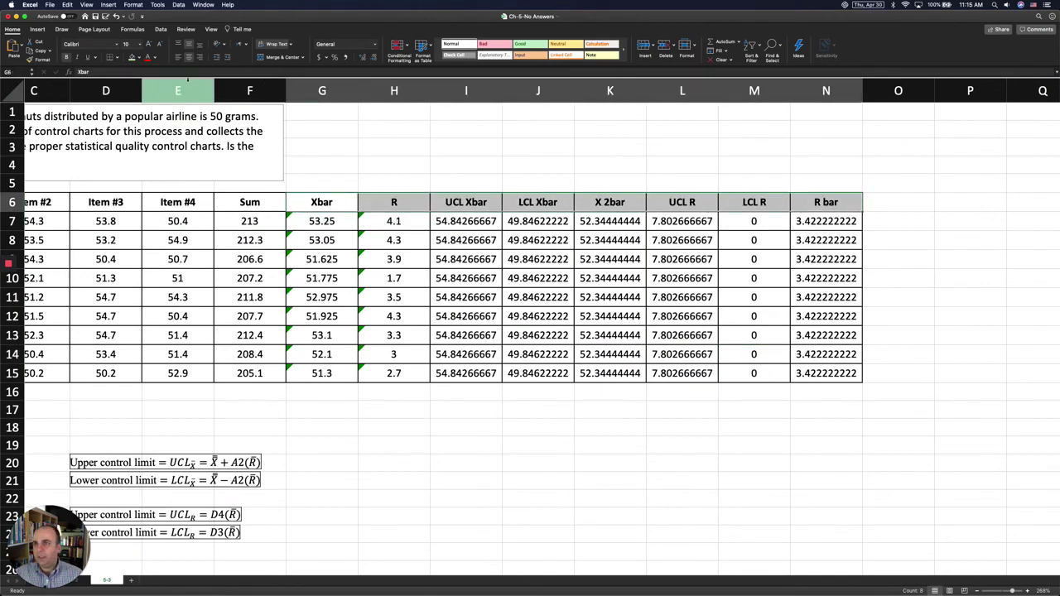
{"action": "left_click", "coordinate": [132, 57]}
{"action": "left_click", "coordinate": [340, 221]}
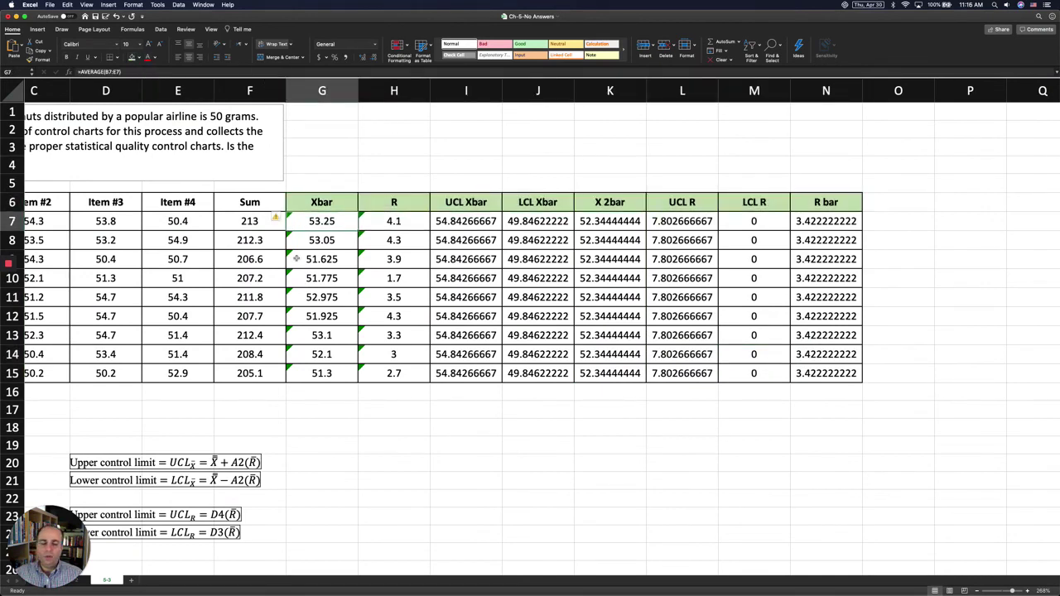
- Insert a 2-D line chart with markers from G6:G15 and I6:K15, and place it below the data table
{"action": "scroll", "coordinate": [389, 257], "scroll_direction": "down", "scroll_amount": 2}
{"action": "scroll", "coordinate": [389, 257], "scroll_direction": "left", "scroll_amount": 2}
{"action": "scroll", "coordinate": [429, 263], "scroll_direction": "down", "scroll_amount": 1}
{"action": "scroll", "coordinate": [429, 263], "scroll_direction": "left", "scroll_amount": 1}
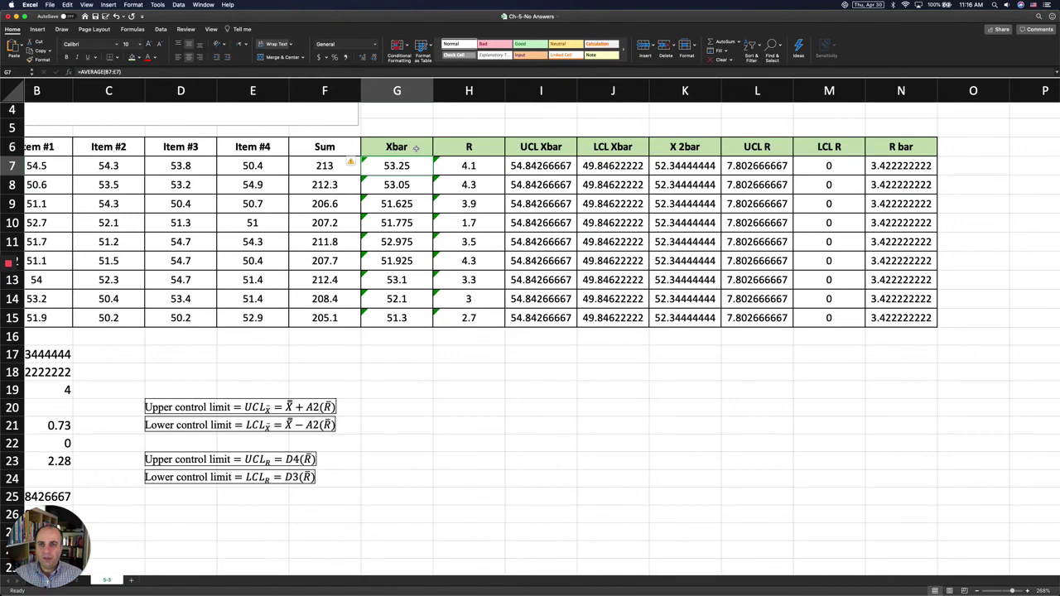
{"action": "left_click_drag", "start_coordinate": [416, 148], "coordinate": [408, 316]}
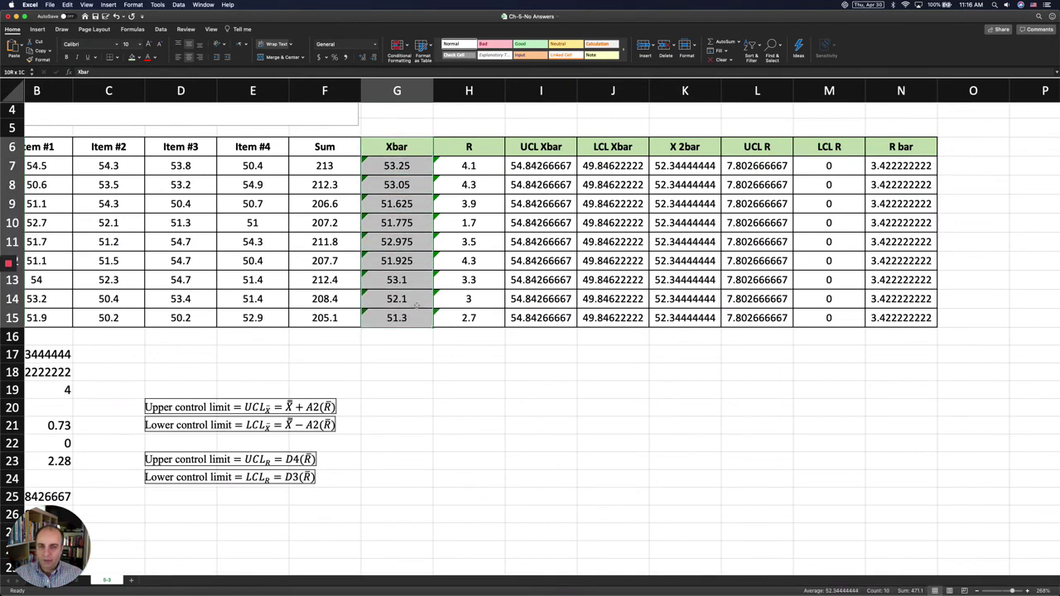
{"action": "left_click_drag", "start_coordinate": [546, 146], "coordinate": [655, 283]}
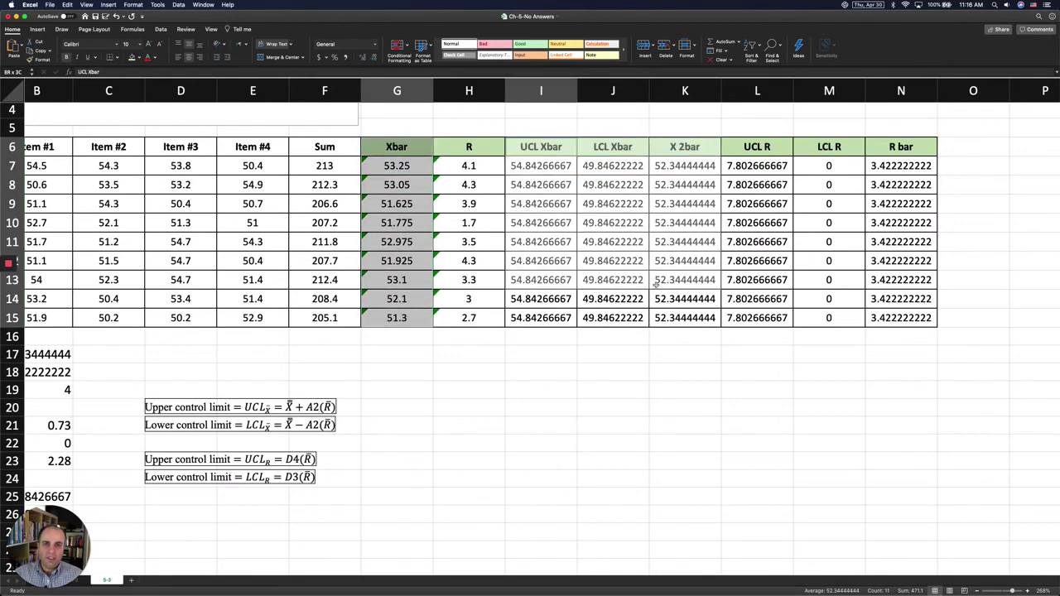
{"action": "key", "text": "Escape"}
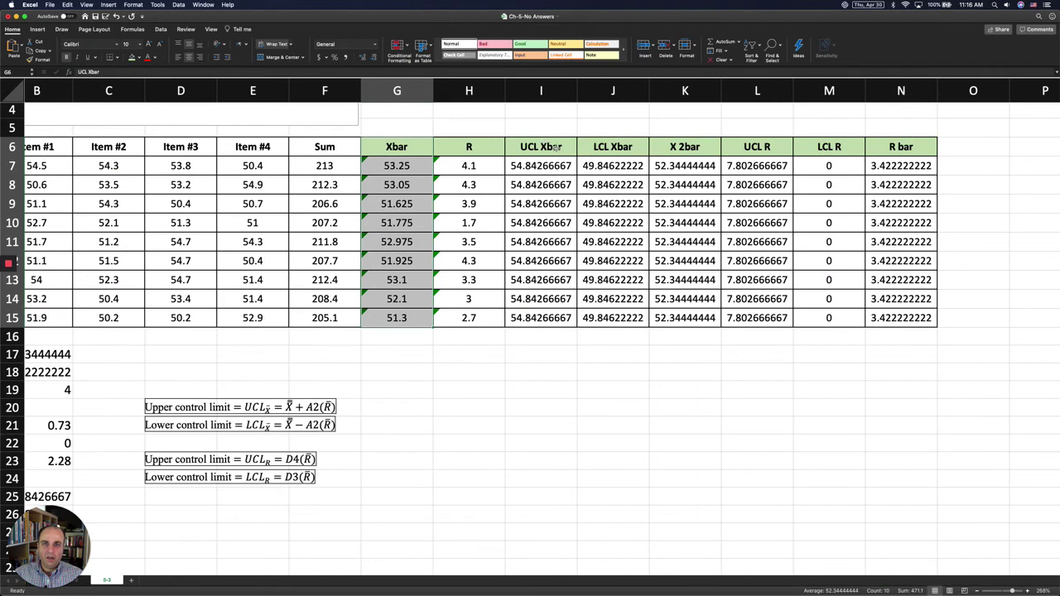
{"action": "left_click_drag", "start_coordinate": [557, 146], "coordinate": [662, 320]}
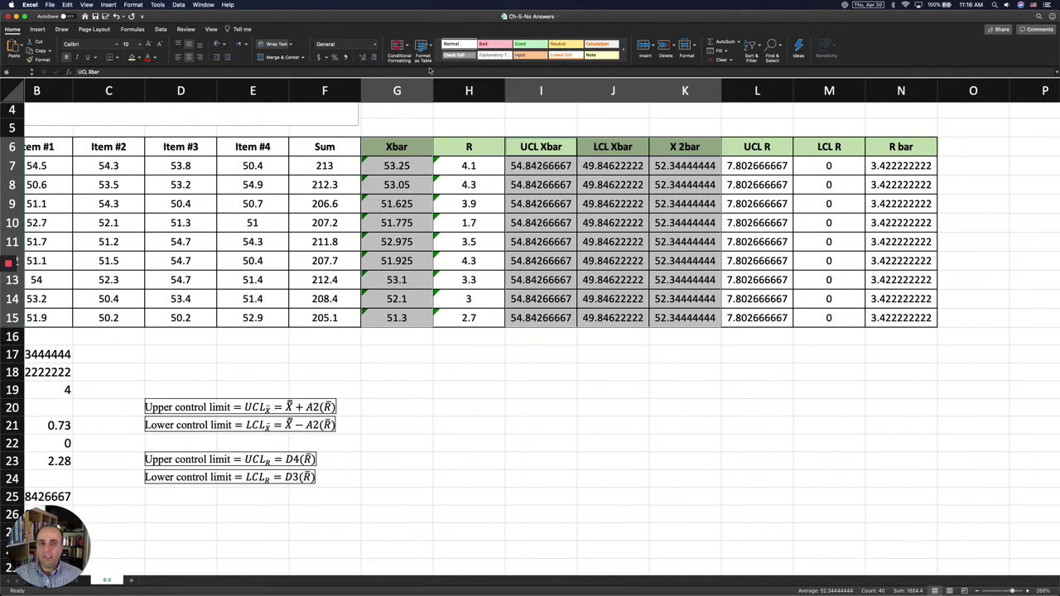
{"action": "left_click", "coordinate": [38, 30]}
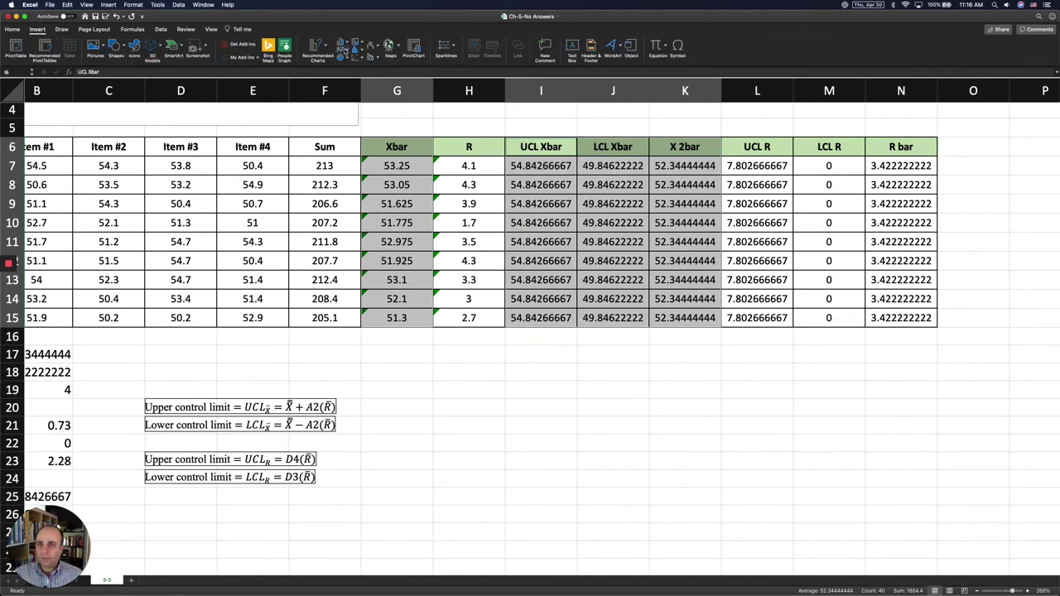
{"action": "left_click", "coordinate": [343, 50]}
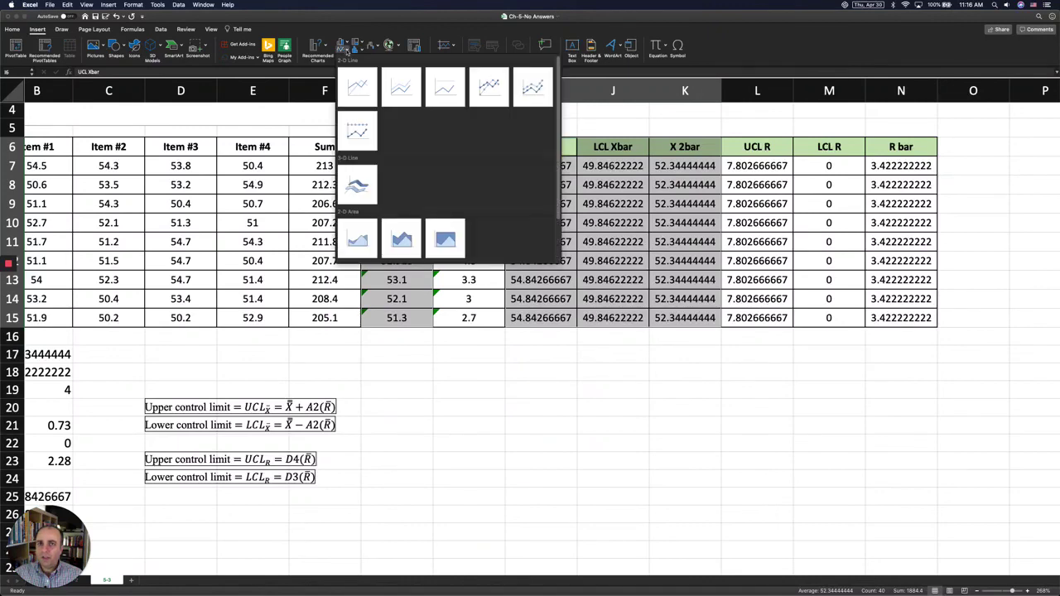
{"action": "left_click", "coordinate": [490, 89]}
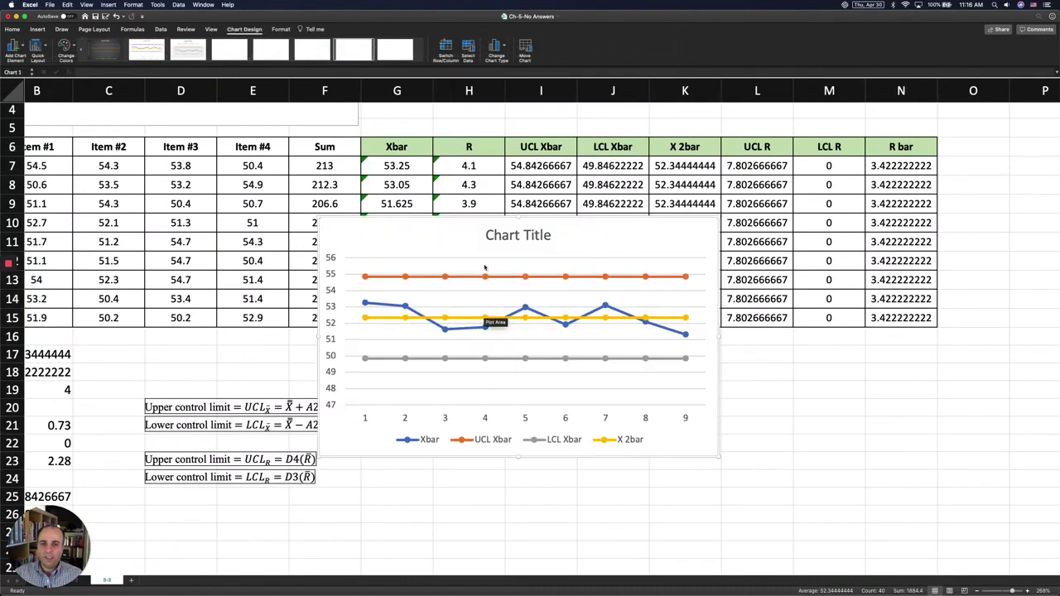
{"action": "left_click_drag", "start_coordinate": [491, 222], "coordinate": [493, 361]}
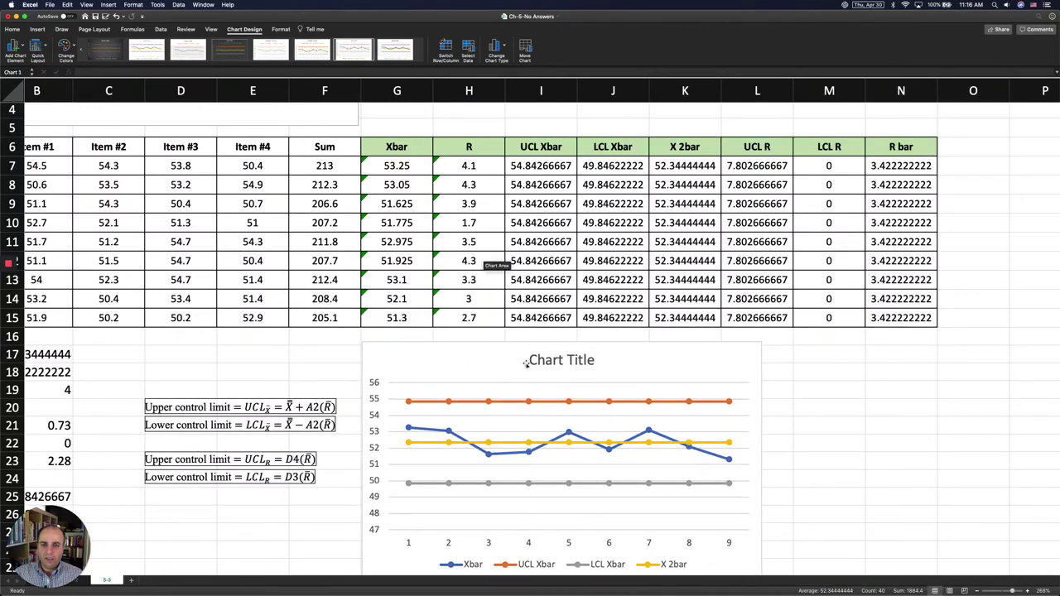
- Change the new chart's title to "X bar Chart"
{"action": "left_click", "coordinate": [550, 362]}
{"action": "double_click", "coordinate": [580, 359]}
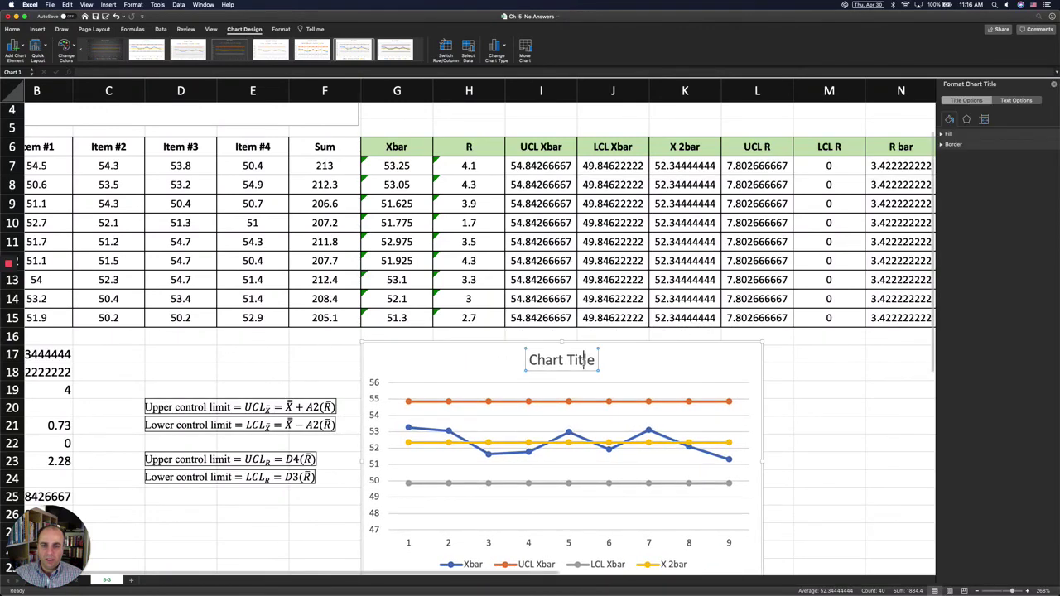
{"action": "double_click", "coordinate": [580, 360]}
{"action": "key", "text": "BackSpace"}
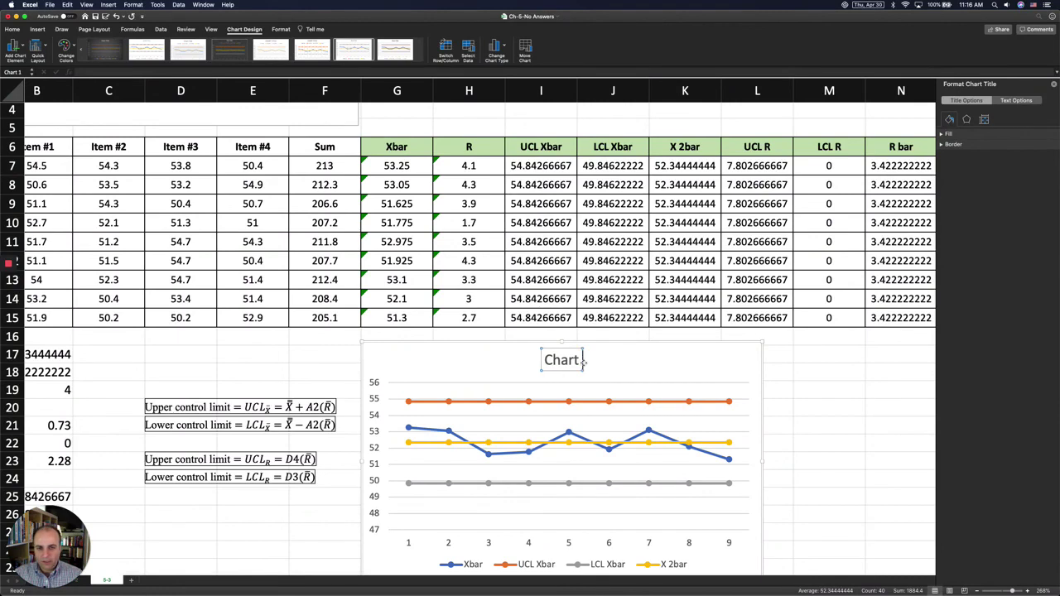
{"action": "key", "text": "Left"}
{"action": "key", "text": "Left"}
{"action": "key", "text": "Left"}
{"action": "key", "text": "Left"}
{"action": "key", "text": "Left"}
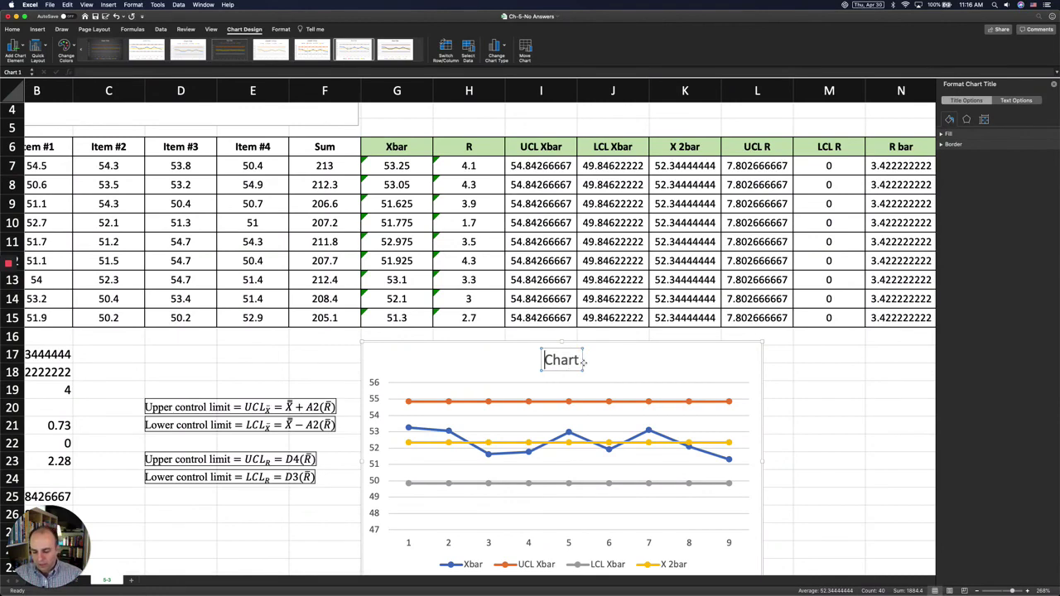
{"action": "type", "text": "X bar"}
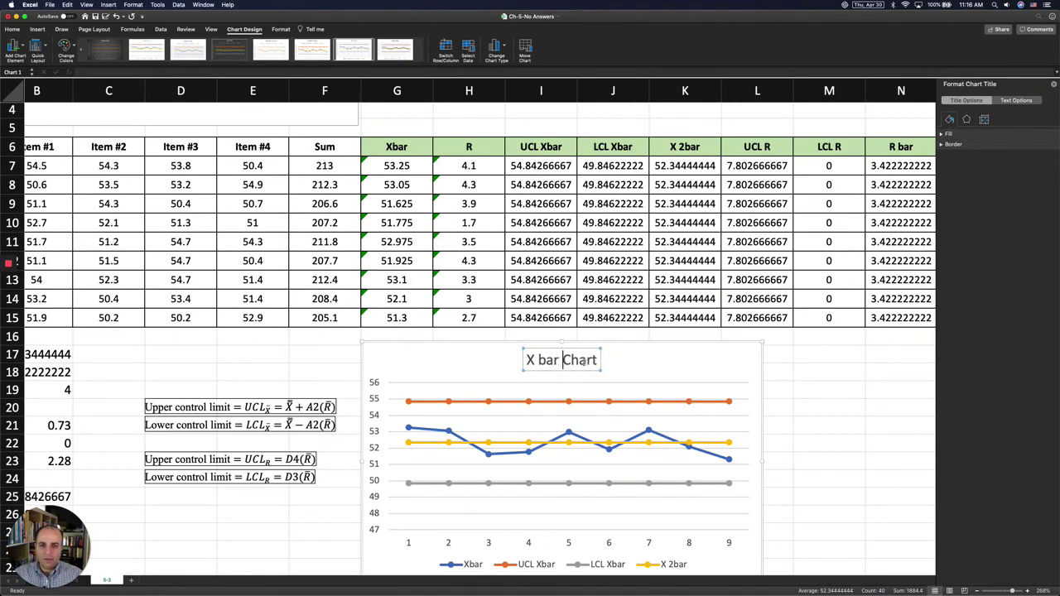
{"action": "left_click", "coordinate": [822, 379]}
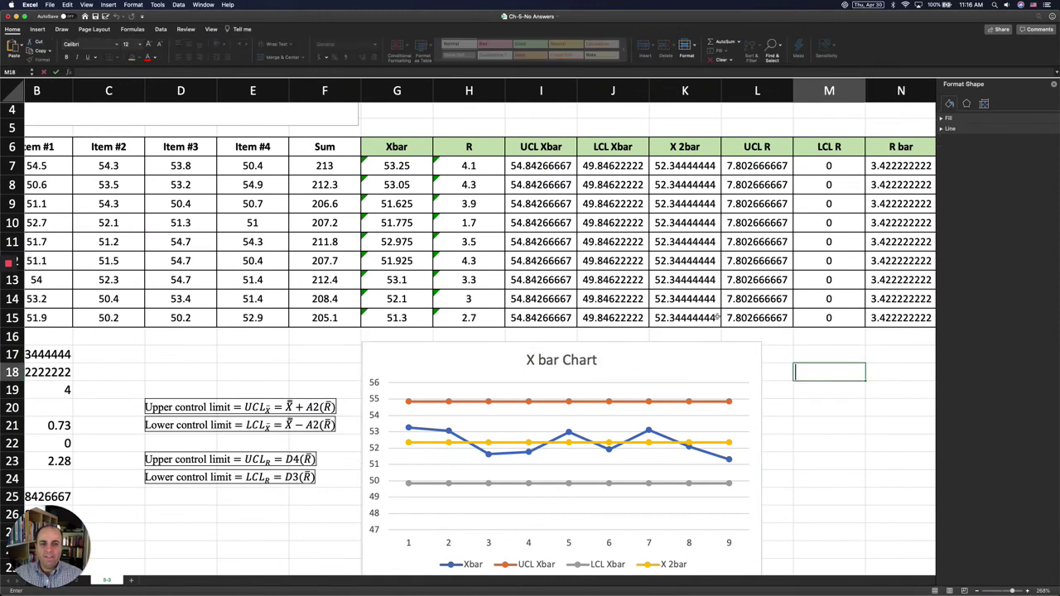
{"action": "scroll", "coordinate": [717, 317], "scroll_direction": "down", "scroll_amount": 1}
{"action": "scroll", "coordinate": [718, 317], "scroll_direction": "right", "scroll_amount": 1}
{"action": "scroll", "coordinate": [718, 317], "scroll_direction": "right", "scroll_amount": 1}
{"action": "scroll", "coordinate": [717, 317], "scroll_direction": "down", "scroll_amount": 1}
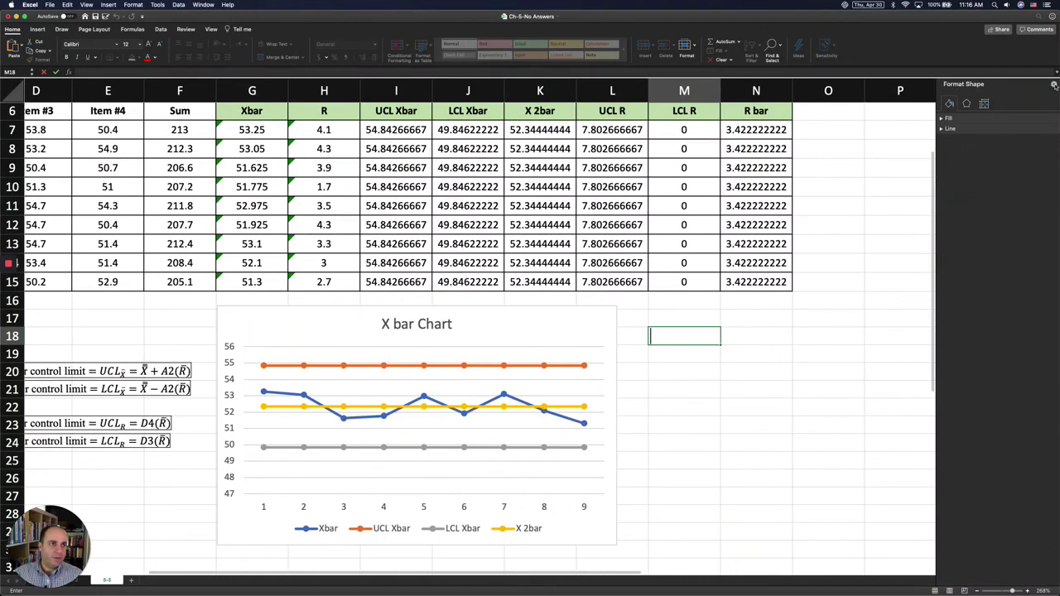
{"action": "scroll", "coordinate": [701, 245], "scroll_direction": "up", "scroll_amount": 2}
{"action": "scroll", "coordinate": [701, 246], "scroll_direction": "right", "scroll_amount": 1}
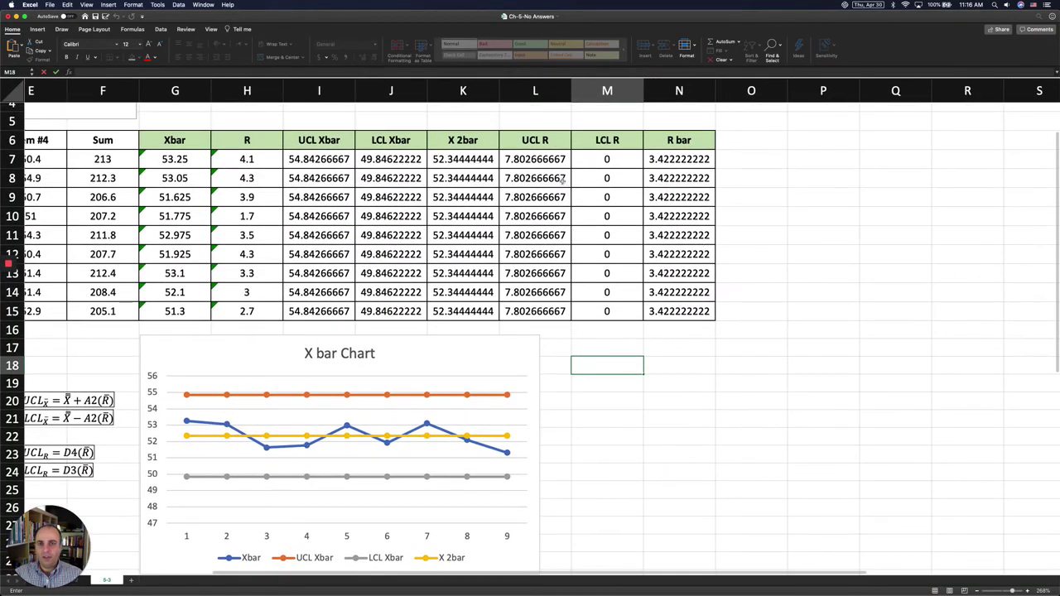
{"action": "left_click_drag", "start_coordinate": [533, 140], "coordinate": [663, 306]}
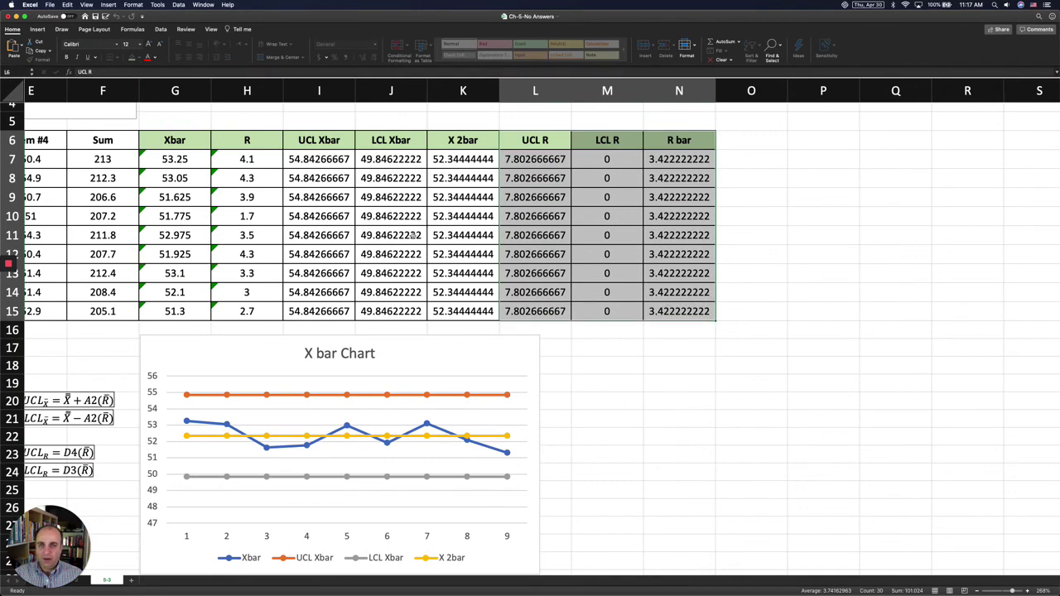
{"action": "left_click_drag", "start_coordinate": [263, 141], "coordinate": [261, 256]}
{"action": "scroll", "coordinate": [261, 256], "scroll_direction": "left", "scroll_amount": 2}
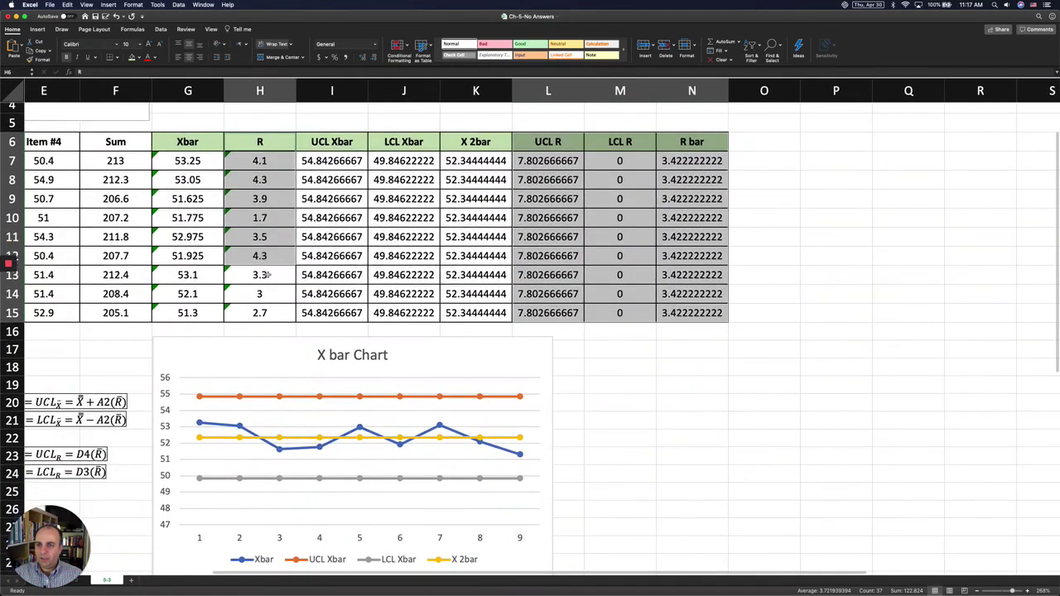
{"action": "left_click", "coordinate": [268, 120]}
- Insert a 2-D line chart with markers from the R column H6:H15 and the R limits and center line in L6:N15
{"action": "left_click_drag", "start_coordinate": [270, 136], "coordinate": [269, 312]}
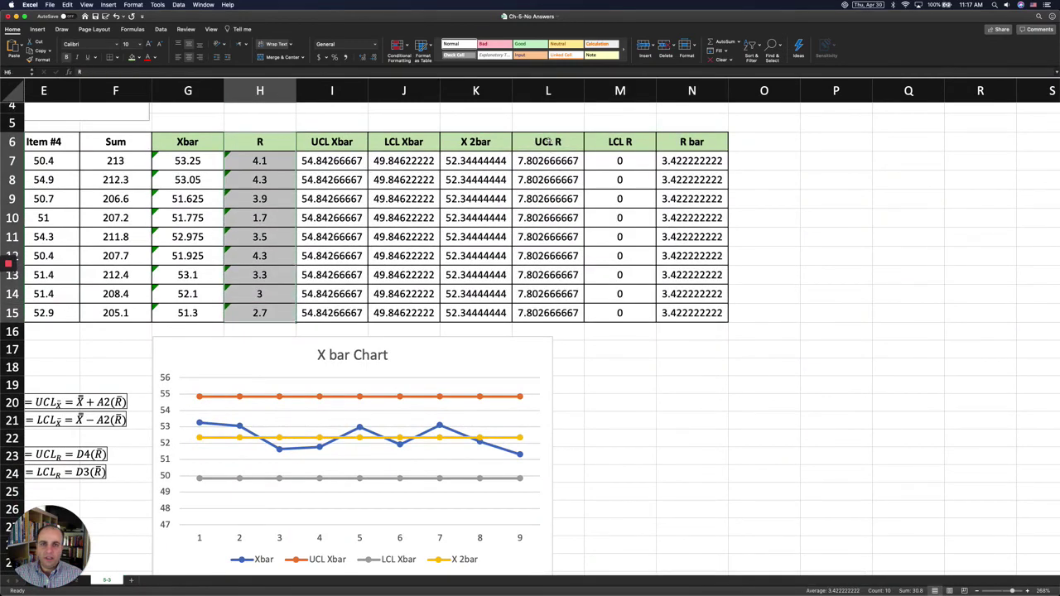
{"action": "left_click_drag", "start_coordinate": [557, 149], "coordinate": [664, 306]}
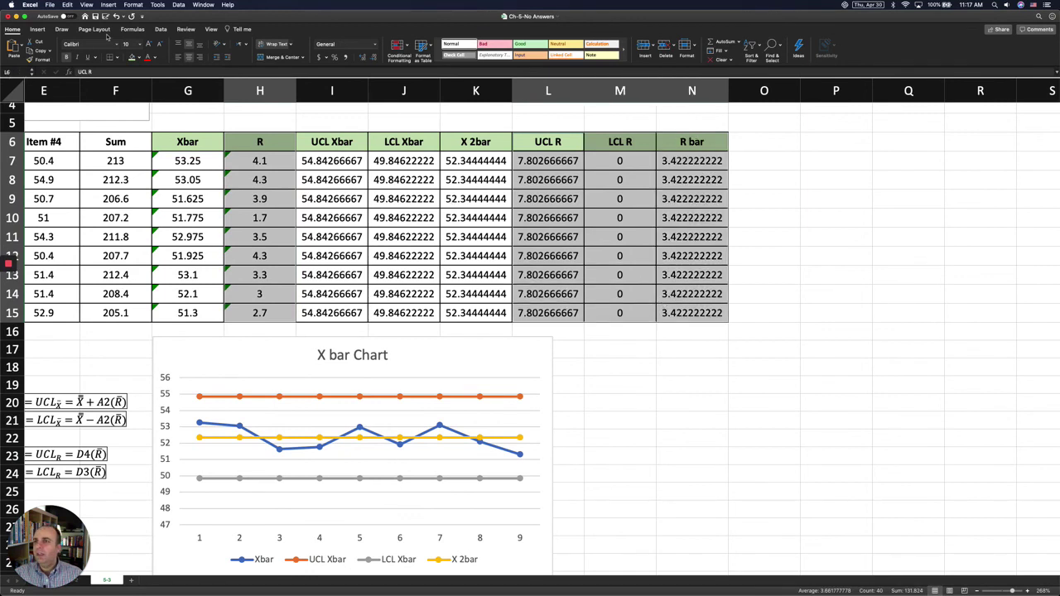
{"action": "left_click", "coordinate": [38, 29]}
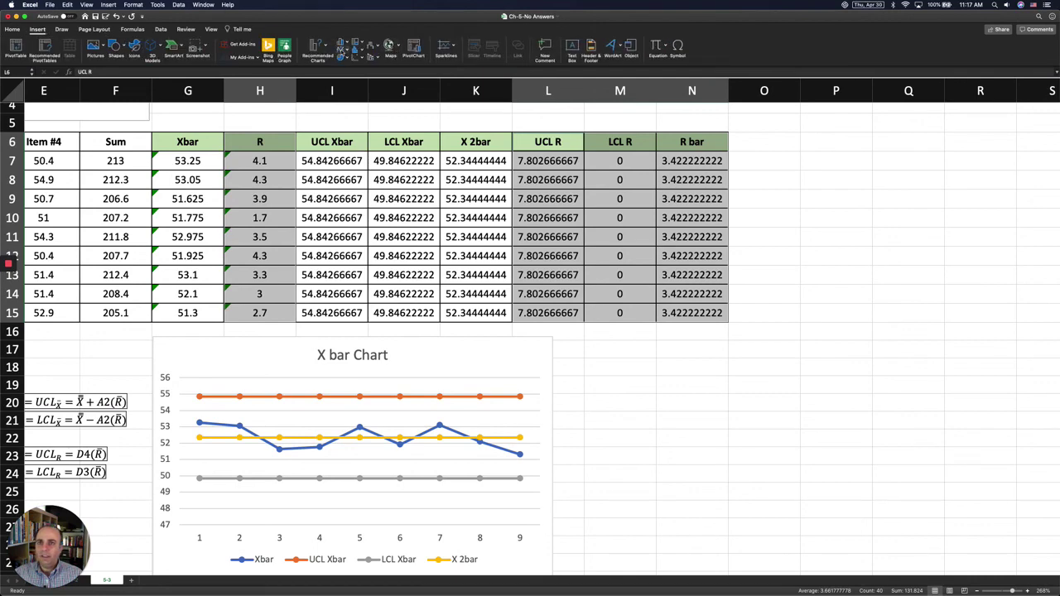
{"action": "left_click", "coordinate": [340, 48]}
{"action": "left_click", "coordinate": [489, 87]}
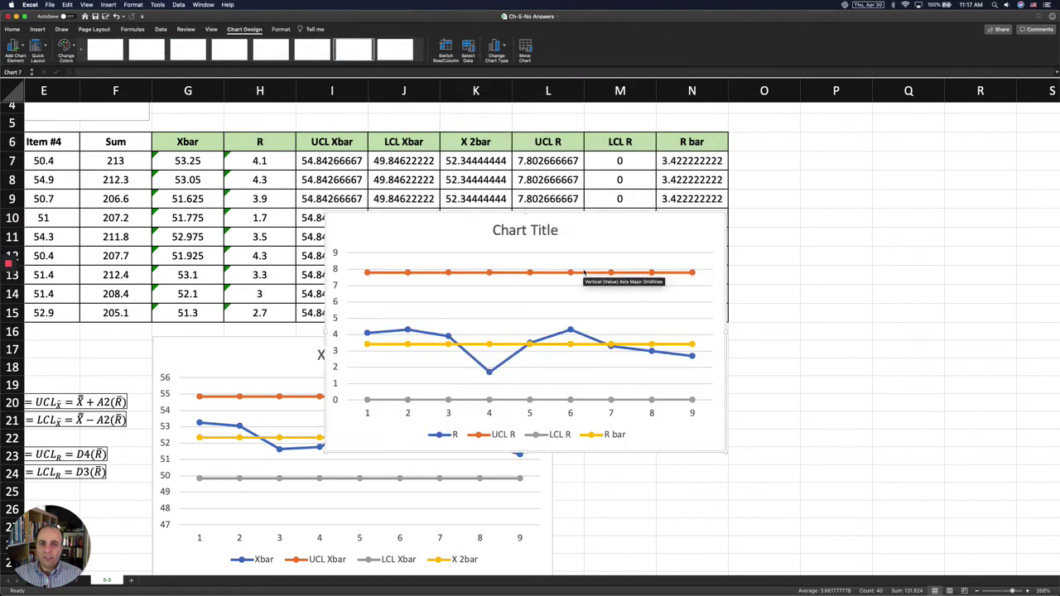
- Change the title of the new range chart to "R Chart"
{"action": "left_click", "coordinate": [544, 231]}
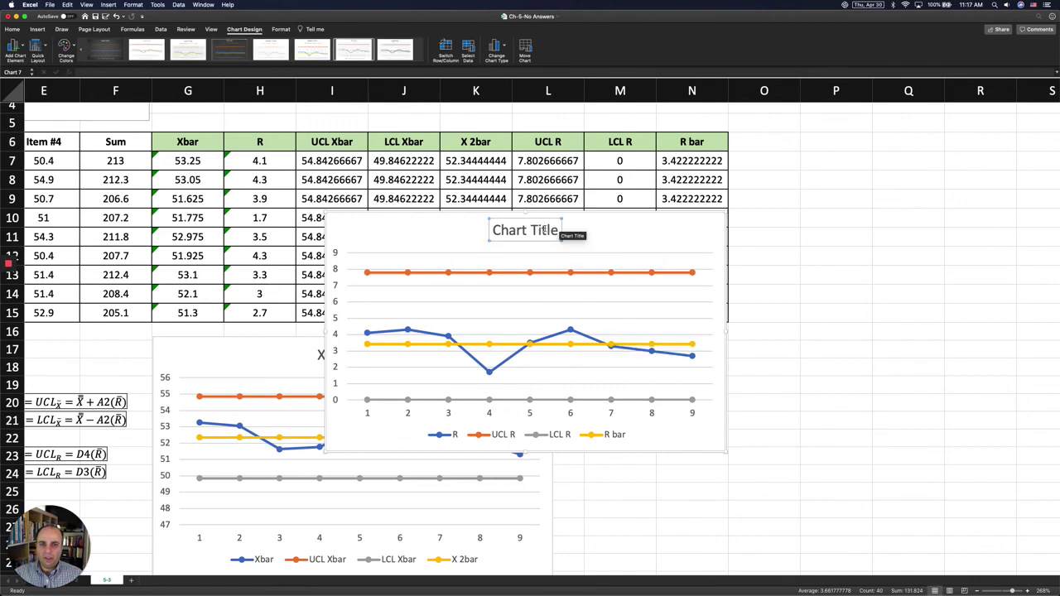
{"action": "double_click", "coordinate": [544, 230]}
{"action": "key", "text": "BackSpace"}
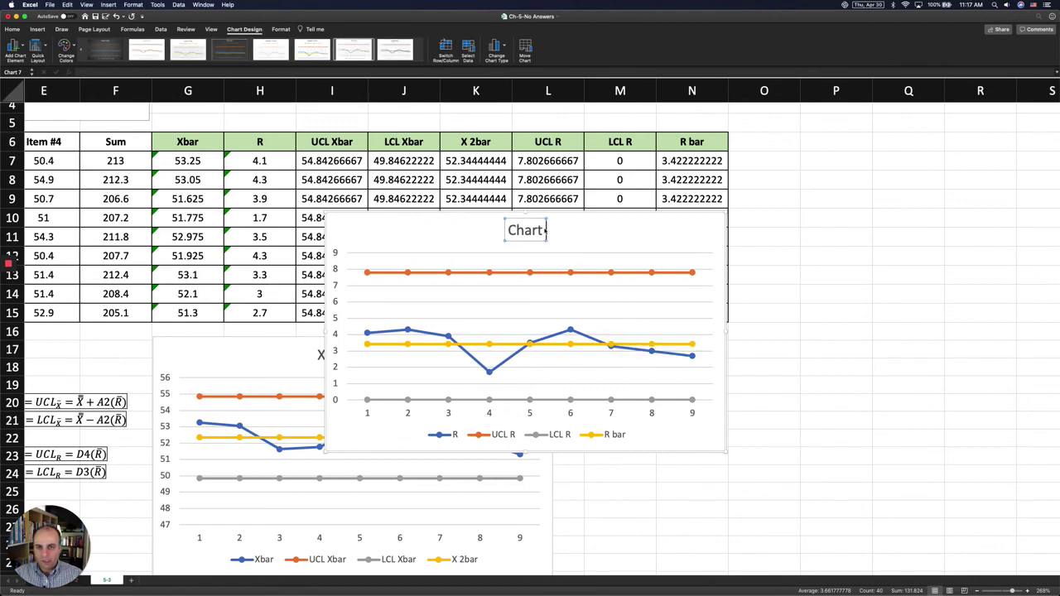
{"action": "key", "text": "Left"}
{"action": "key", "text": "Left"}
{"action": "key", "text": "Left"}
{"action": "key", "text": "Left"}
{"action": "key", "text": "Left"}
{"action": "key", "text": "Left"}
{"action": "type", "text": "R"}
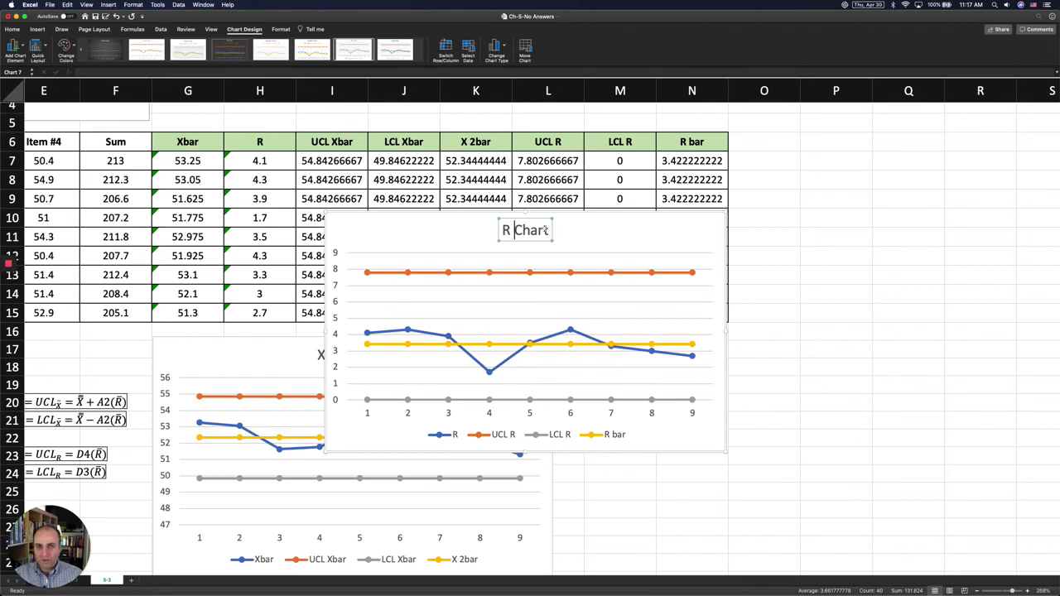
- Move the R Chart below the data table, directly beside the X bar Chart and aligned with its upper edge
{"action": "left_click", "coordinate": [885, 210]}
{"action": "left_click_drag", "start_coordinate": [656, 214], "coordinate": [895, 350]}
{"action": "left_click", "coordinate": [876, 313]}
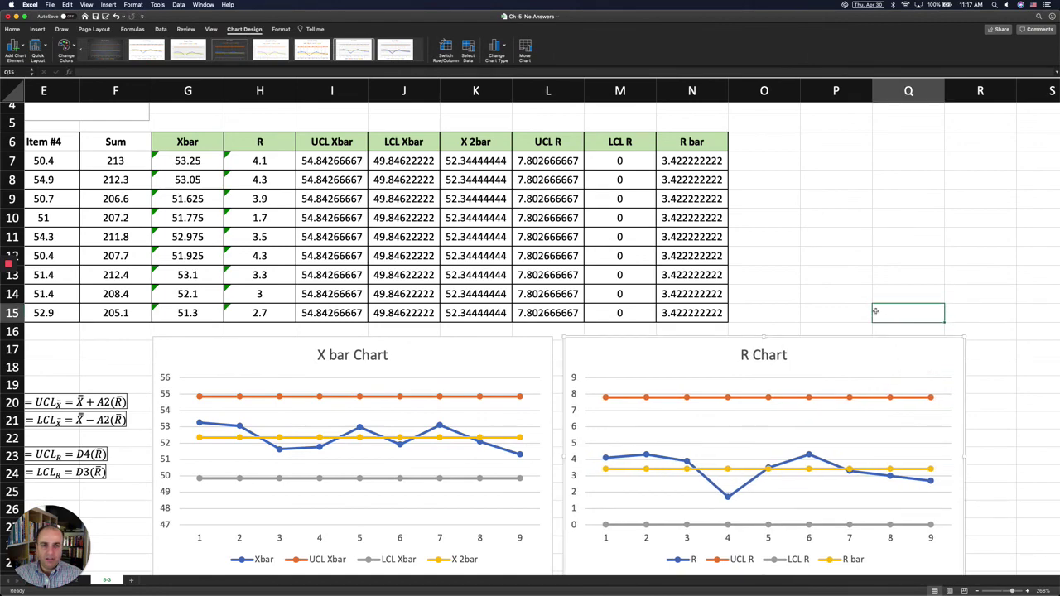
- Examine the X bar and R charts against their control limits and the problem's question "Is the process in control?"
{"action": "scroll", "coordinate": [876, 310], "scroll_direction": "down", "scroll_amount": 3}
{"action": "scroll", "coordinate": [876, 310], "scroll_direction": "down", "scroll_amount": 5}
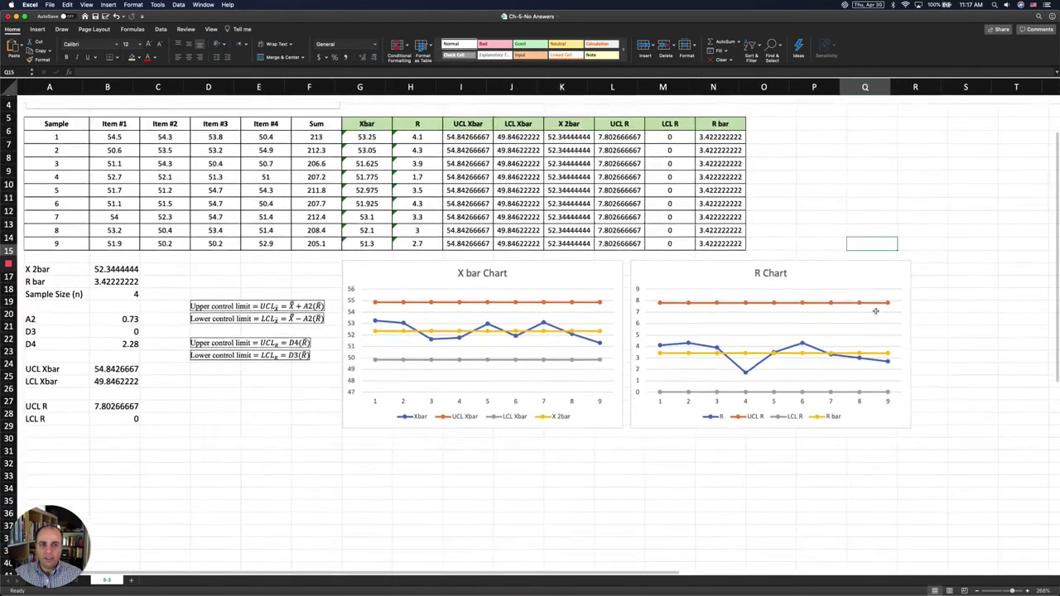
{"action": "scroll", "coordinate": [877, 312], "scroll_direction": "up", "scroll_amount": 1}
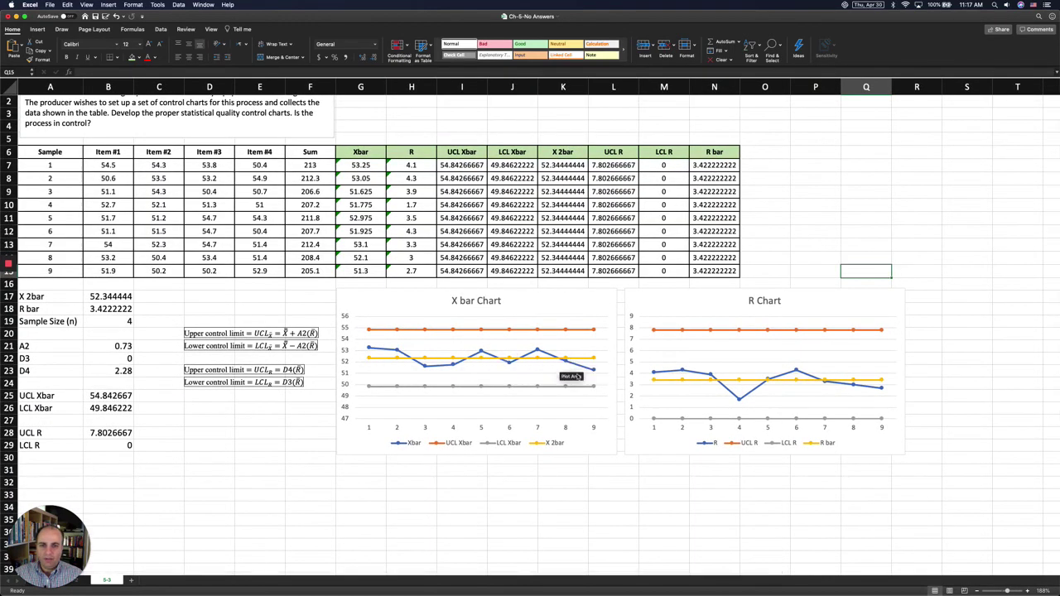
{"action": "mouse_move", "coordinate": [591, 388]}
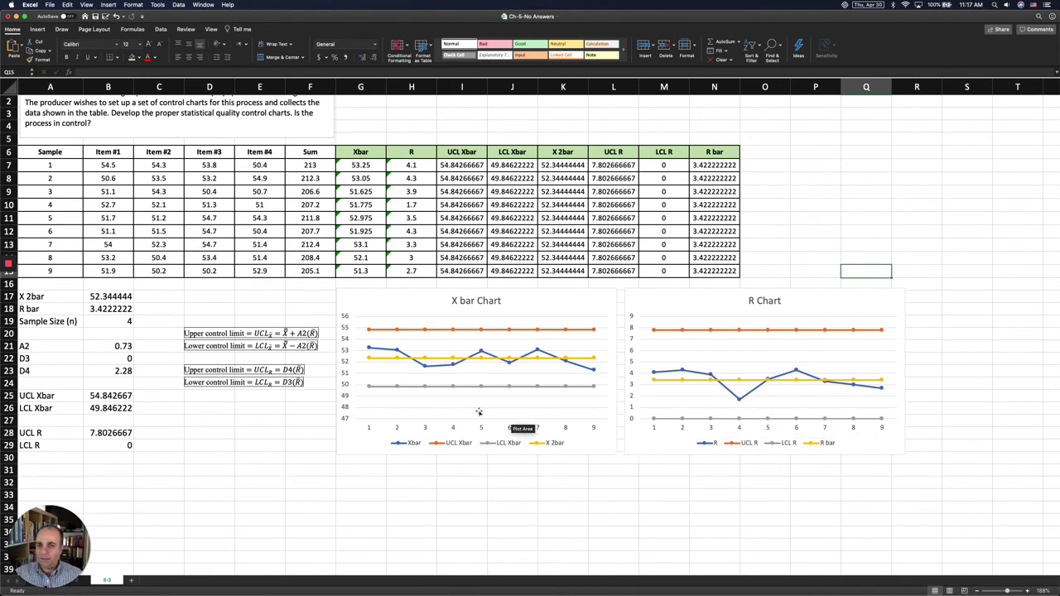
{"action": "scroll", "coordinate": [474, 473], "scroll_direction": "up", "scroll_amount": 1}
{"action": "scroll", "coordinate": [474, 473], "scroll_direction": "right", "scroll_amount": 1}
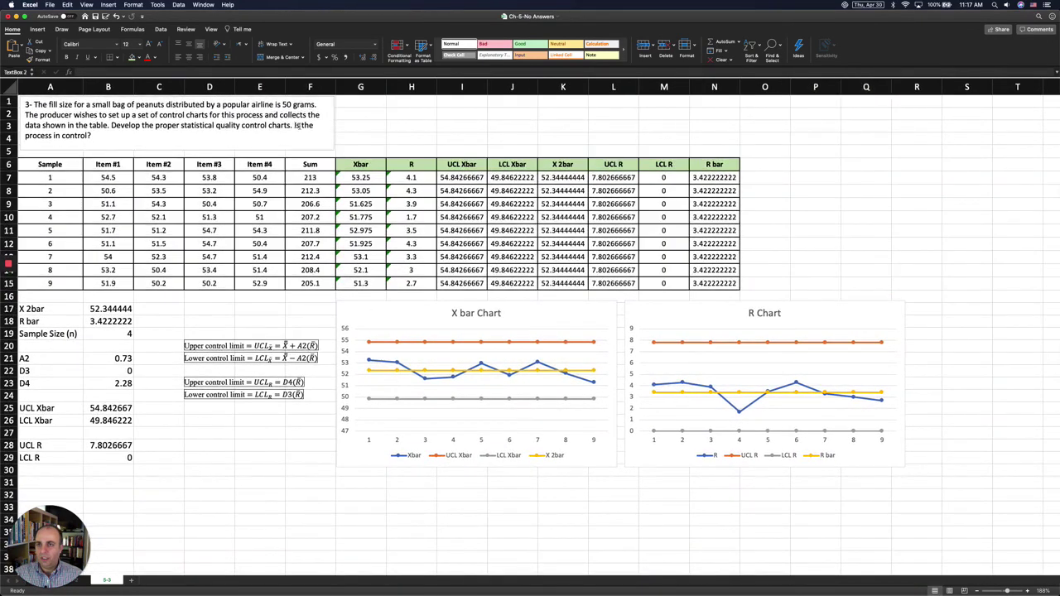
{"action": "mouse_move", "coordinate": [294, 125]}
{"action": "left_mouse_down"}
{"action": "mouse_move", "coordinate": [313, 126]}
{"action": "mouse_move", "coordinate": [305, 134]}
{"action": "left_mouse_up"}
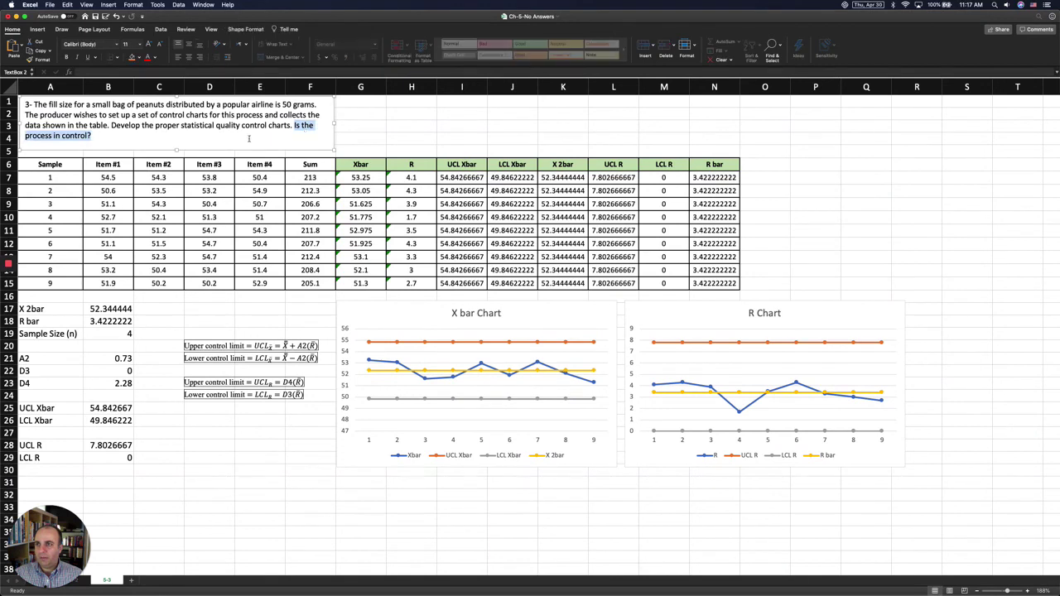
{"action": "left_click", "coordinate": [254, 430]}
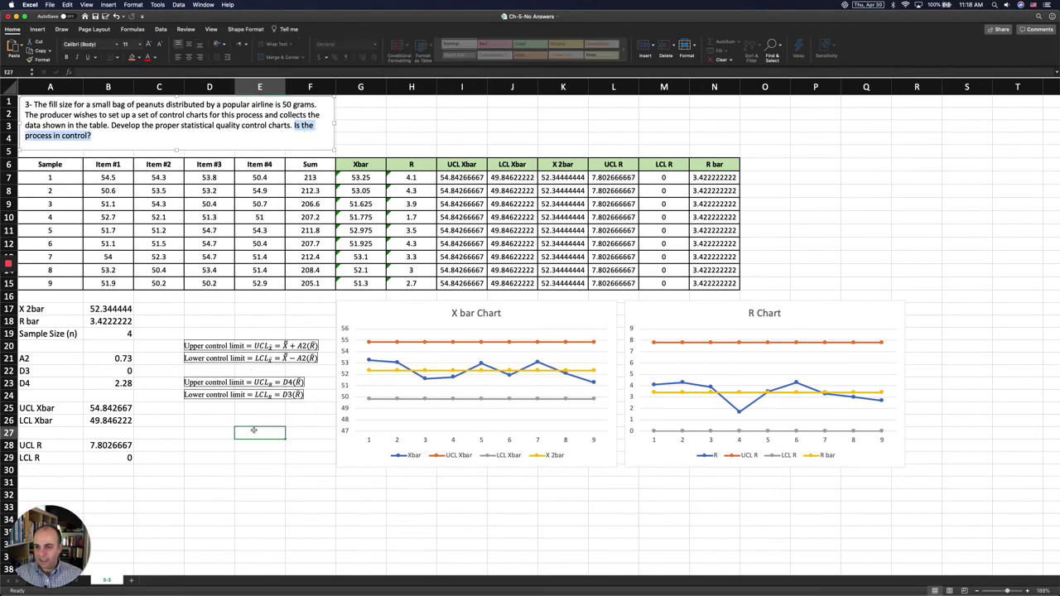